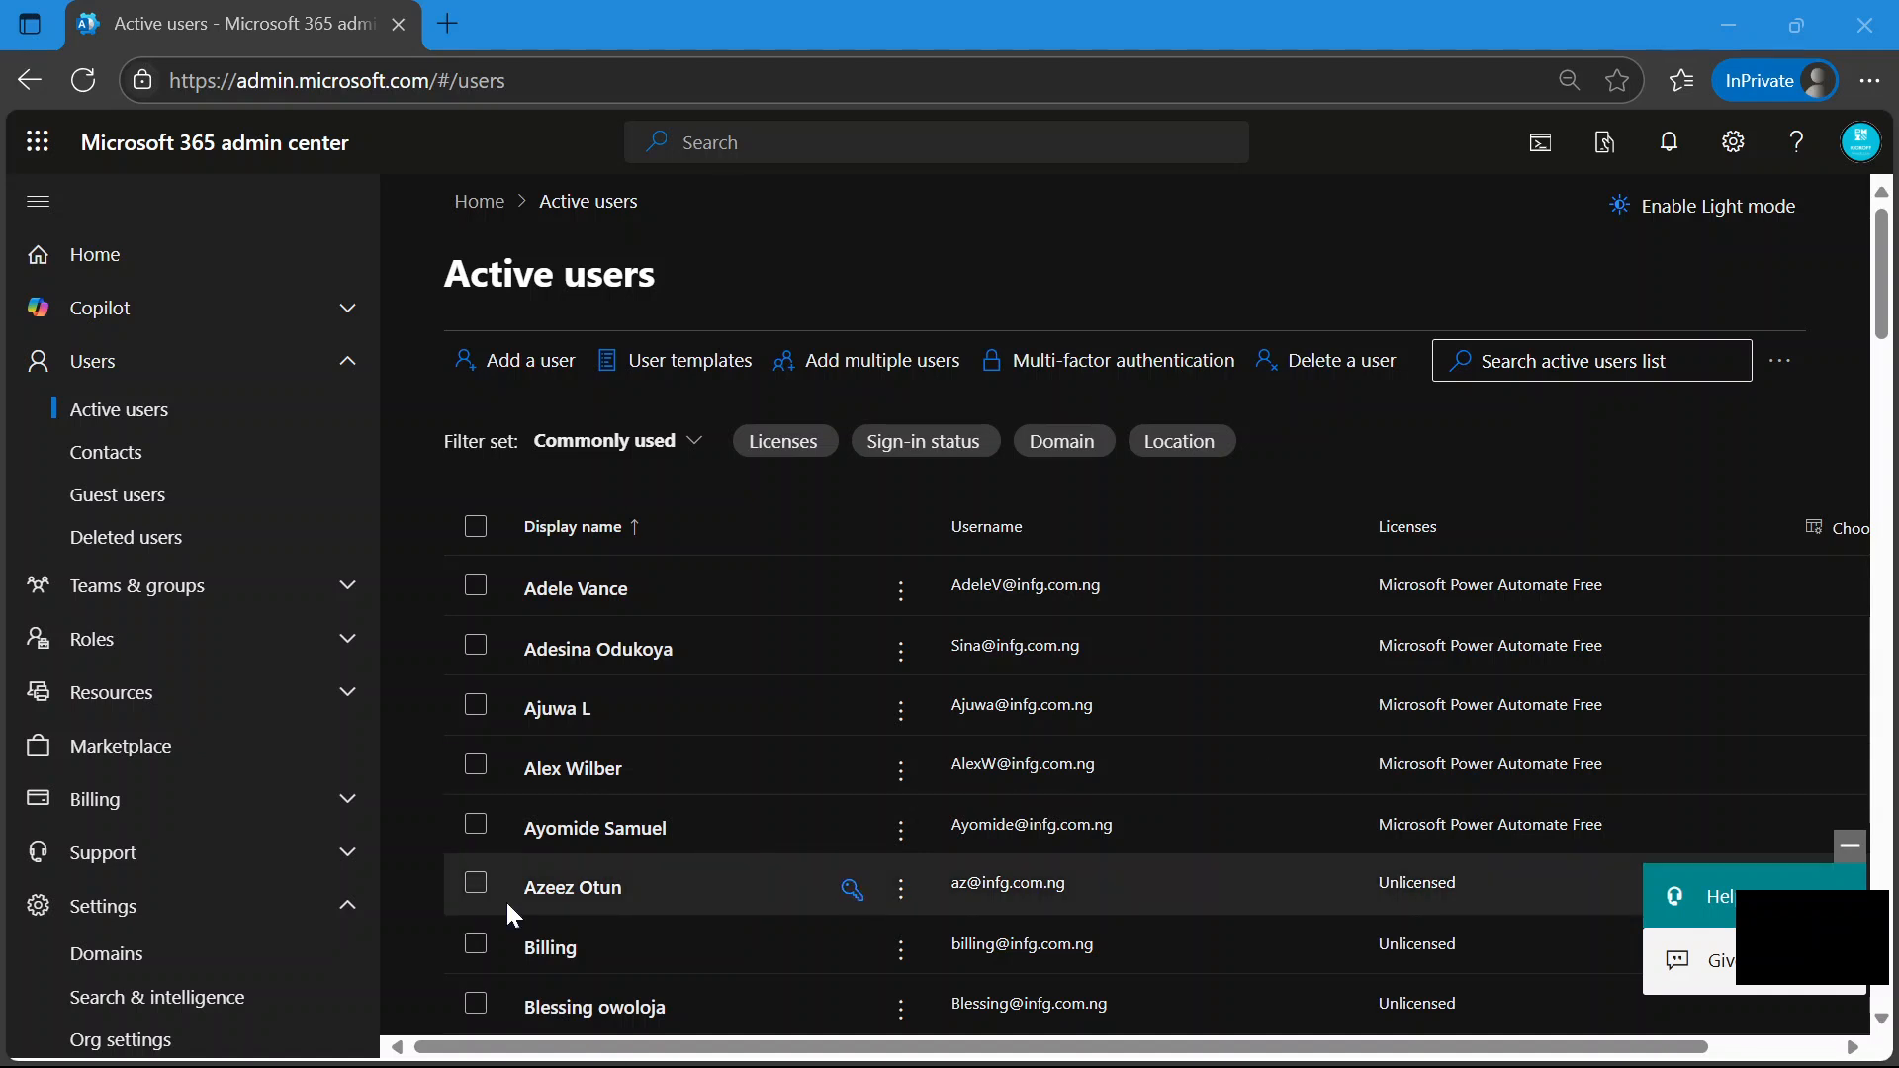
Start adding a new active user with first name User and last name 001.
click(143, 380)
click(143, 380)
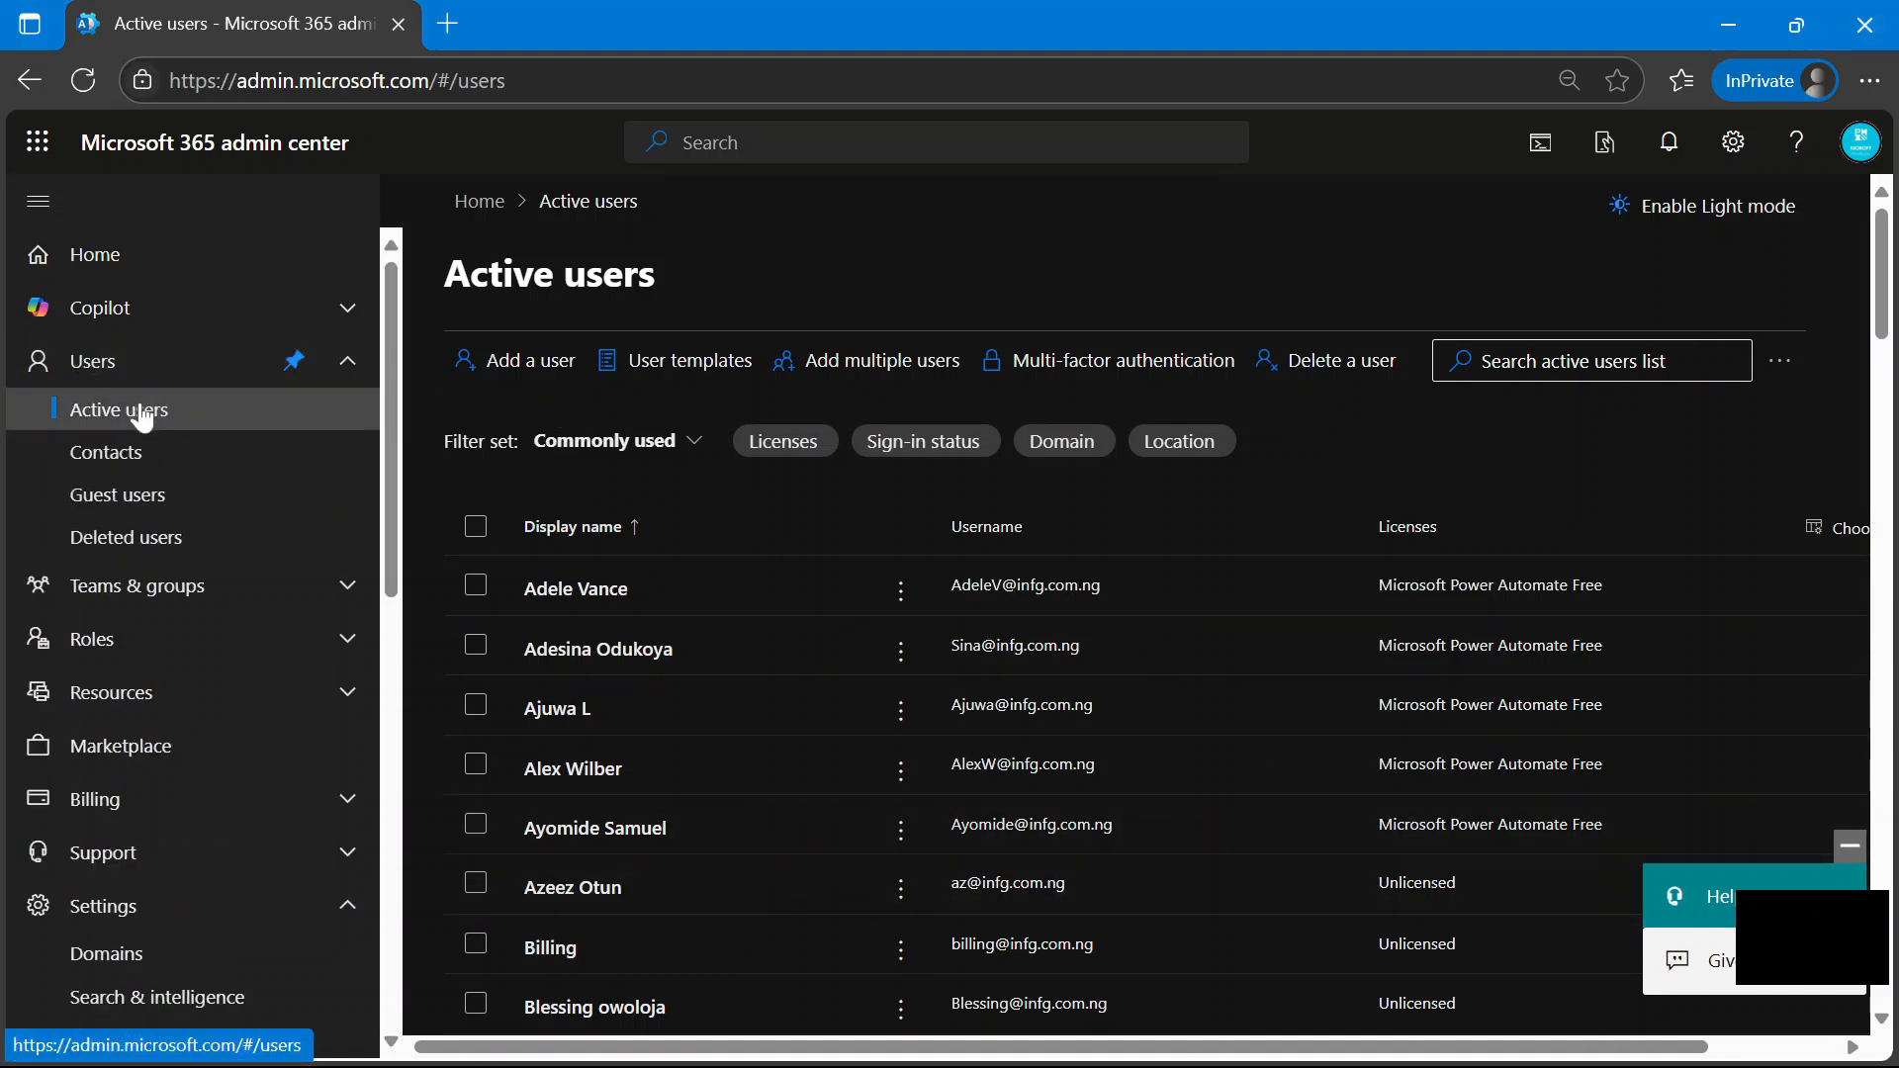
click(504, 361)
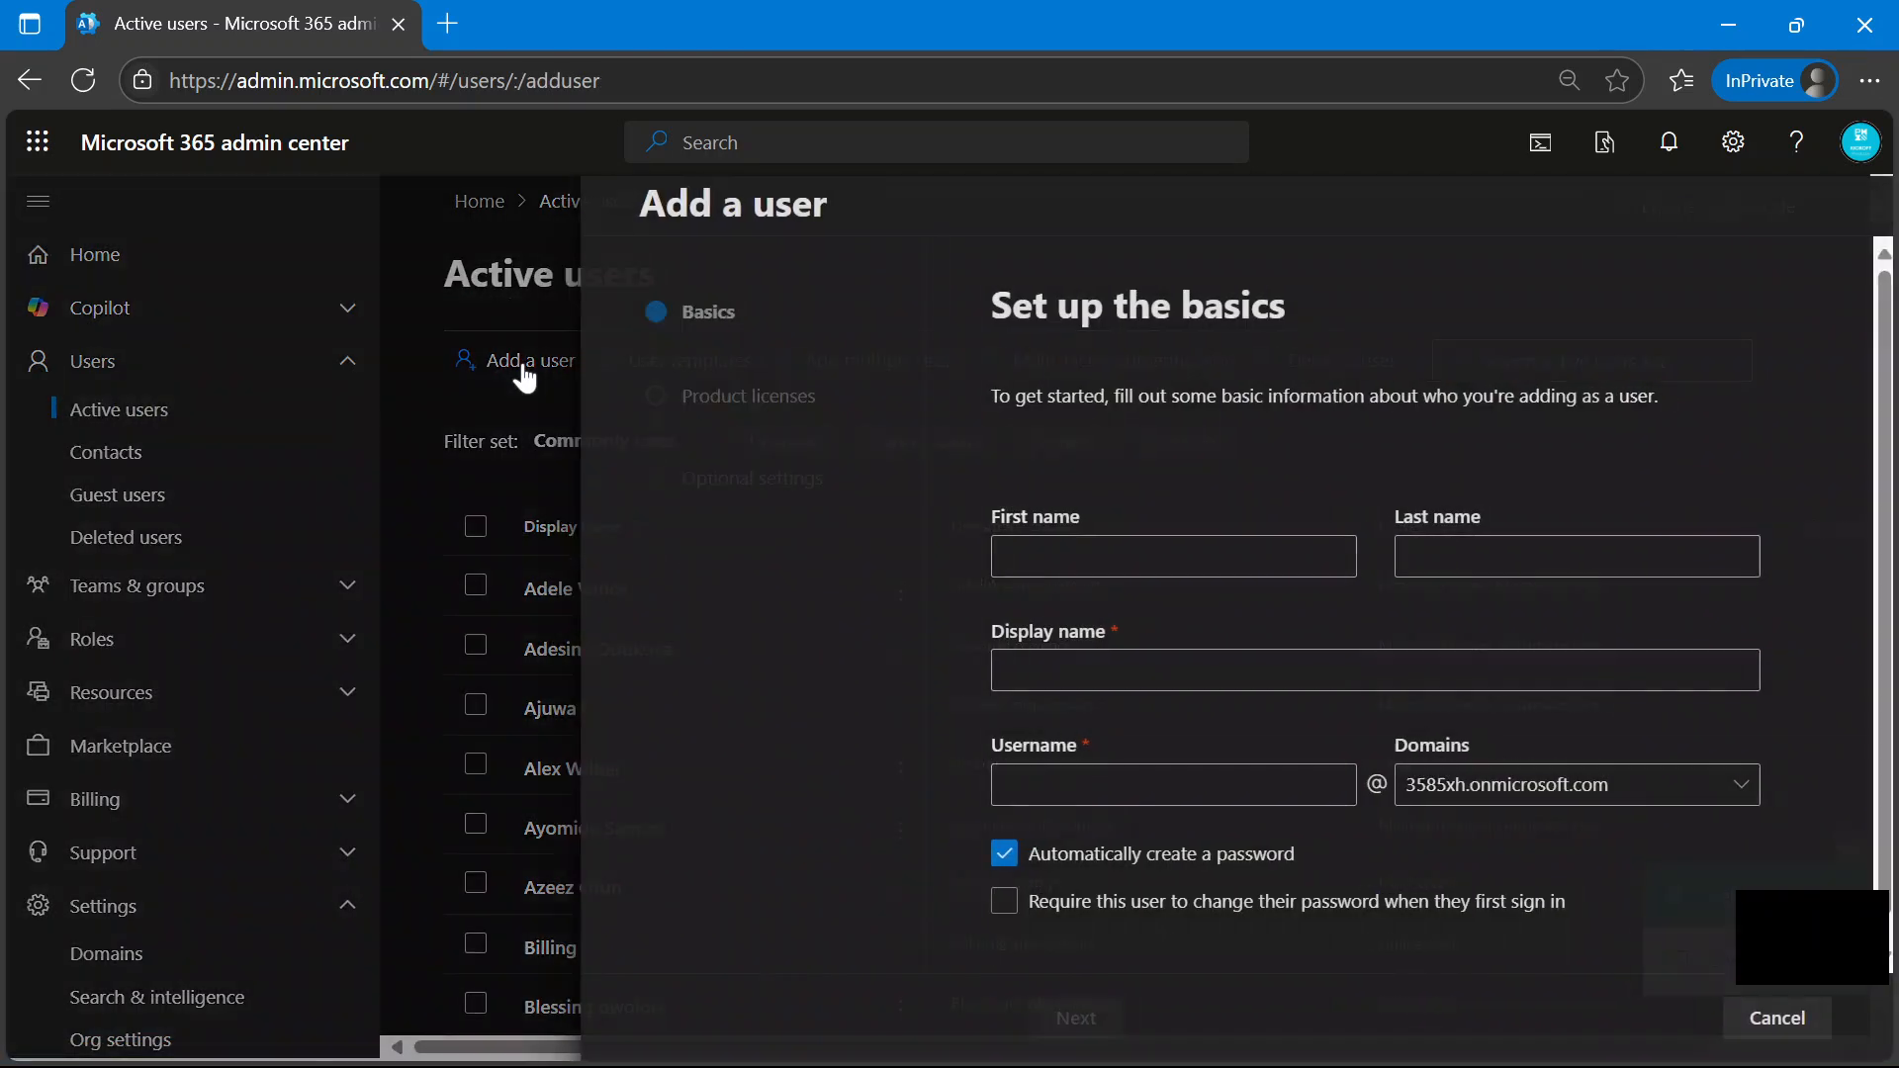
click(1194, 561)
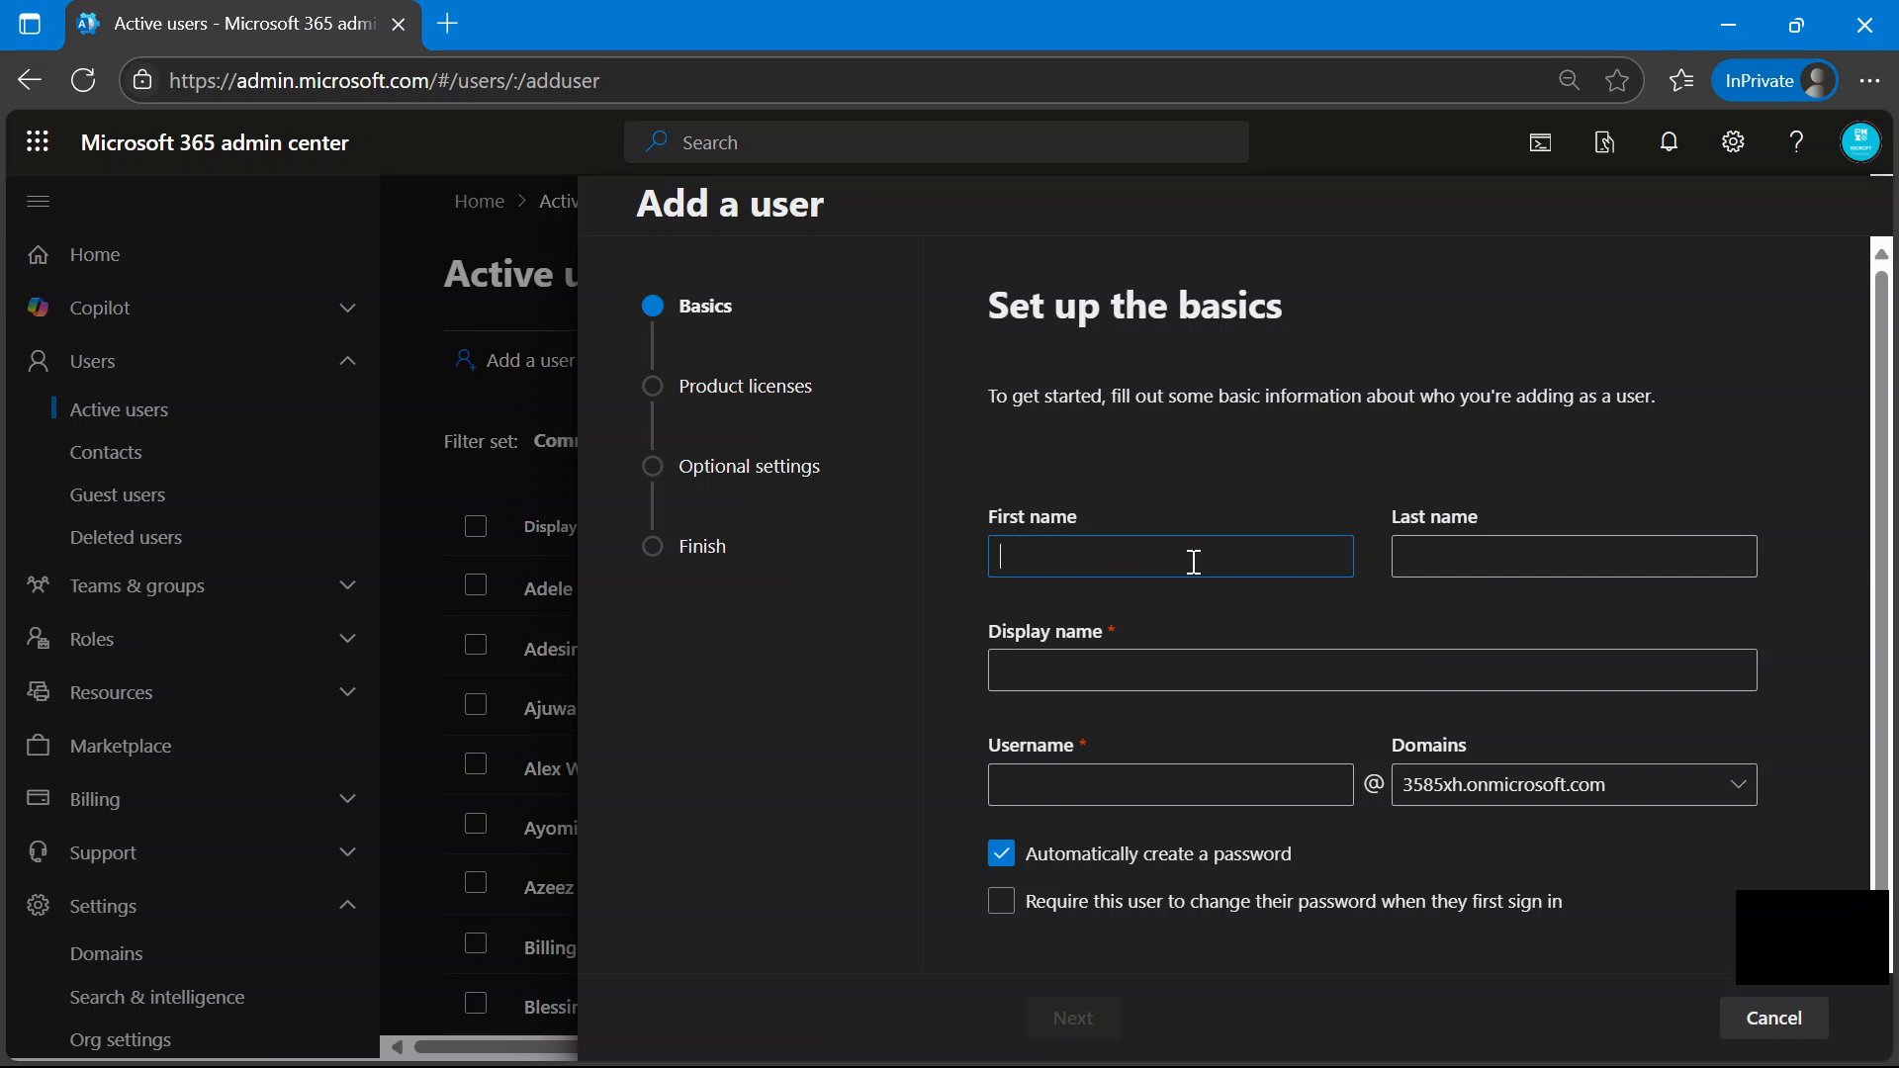
text(User001)
click(1488, 568)
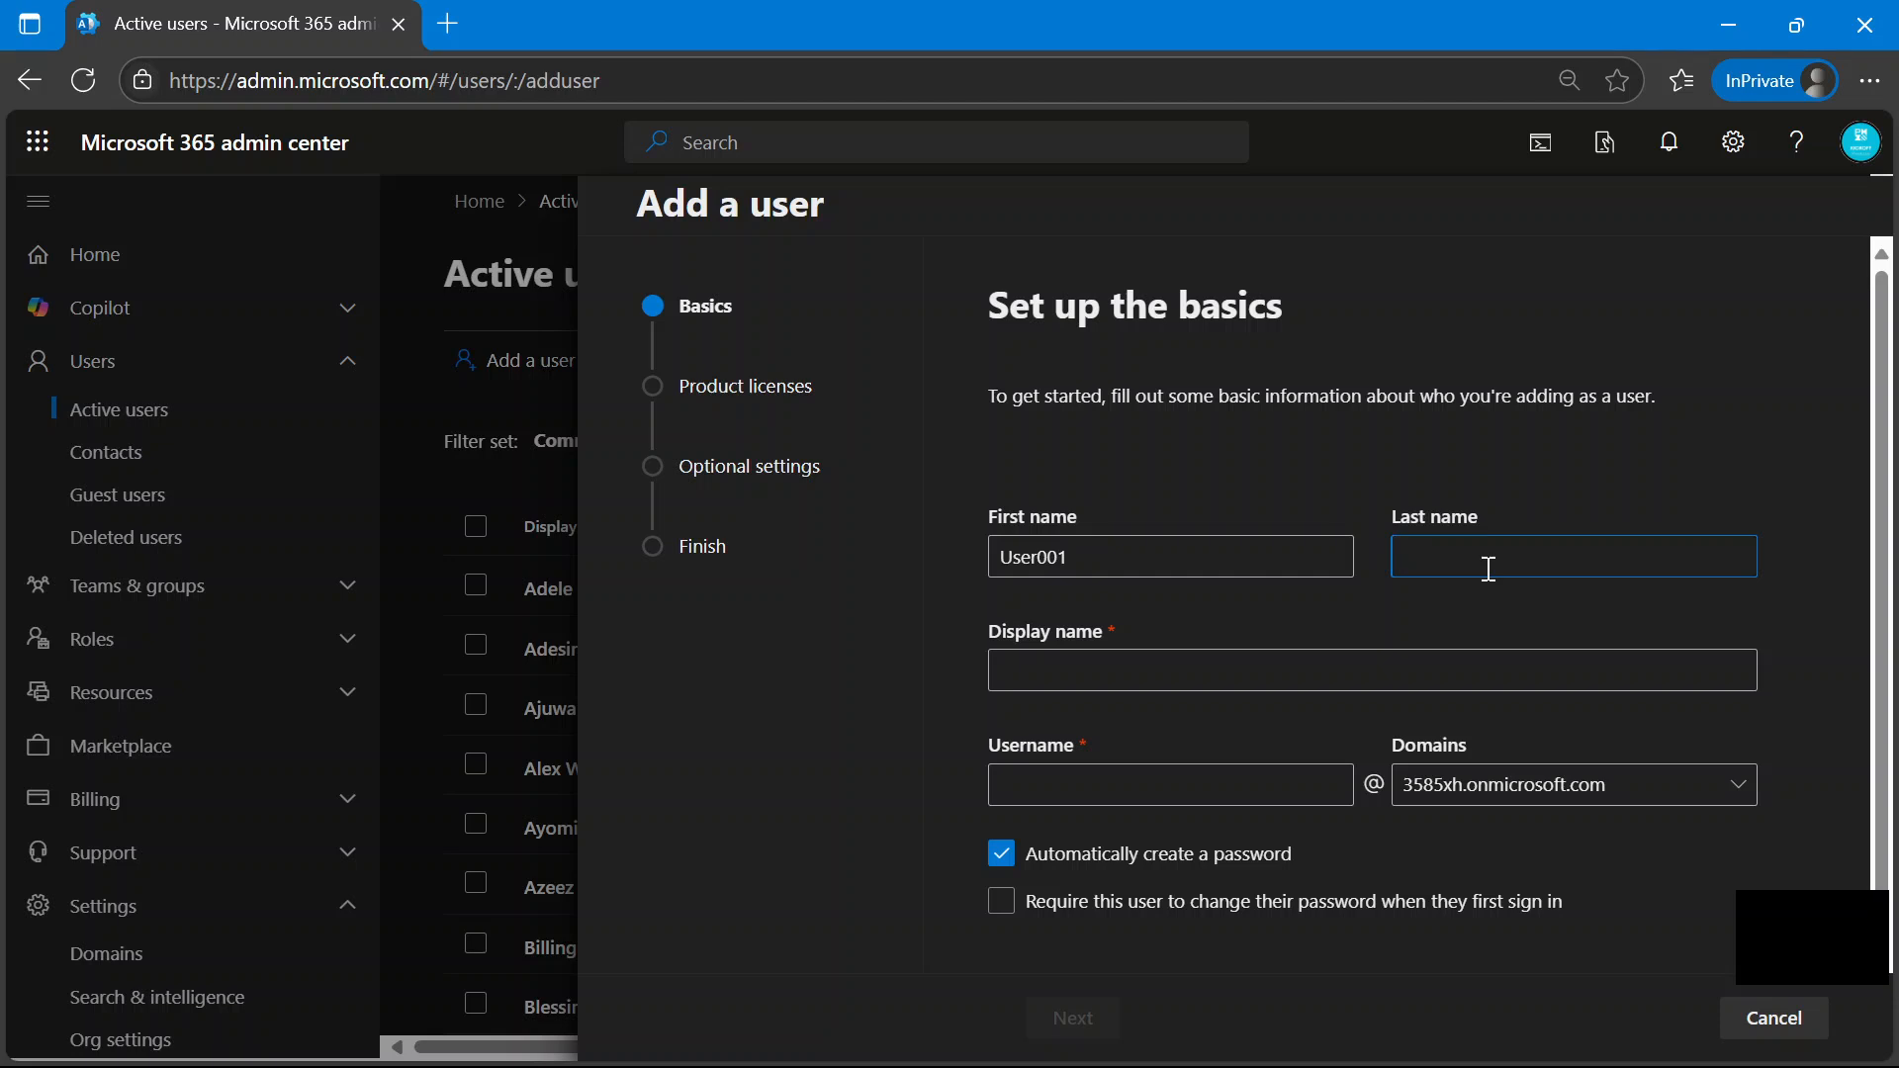
text(001)
click(1085, 566)
key(BackSpace)
key(BackSpace)
key(BackSpace)
Fill in the display name User 001 and username user001, and require a password change at first sign-in.
click(1122, 668)
click(1132, 778)
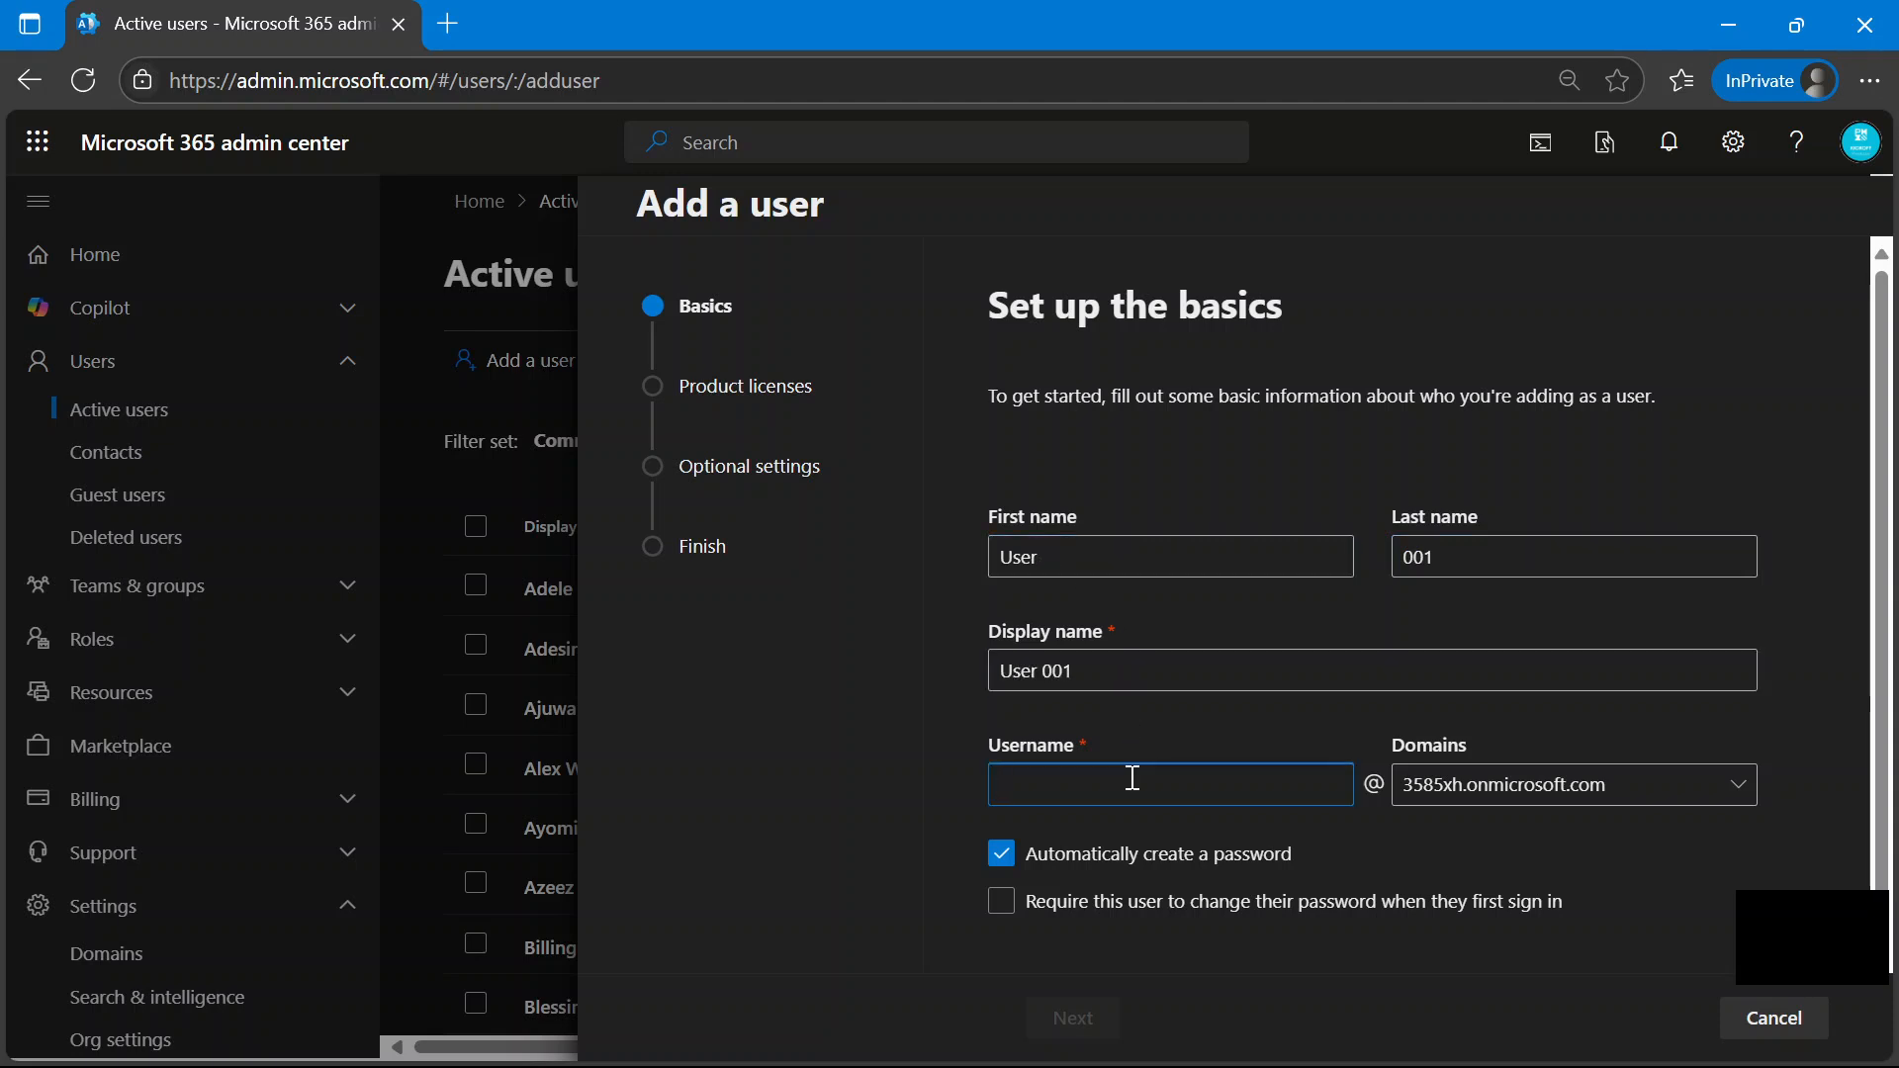
text(user001)
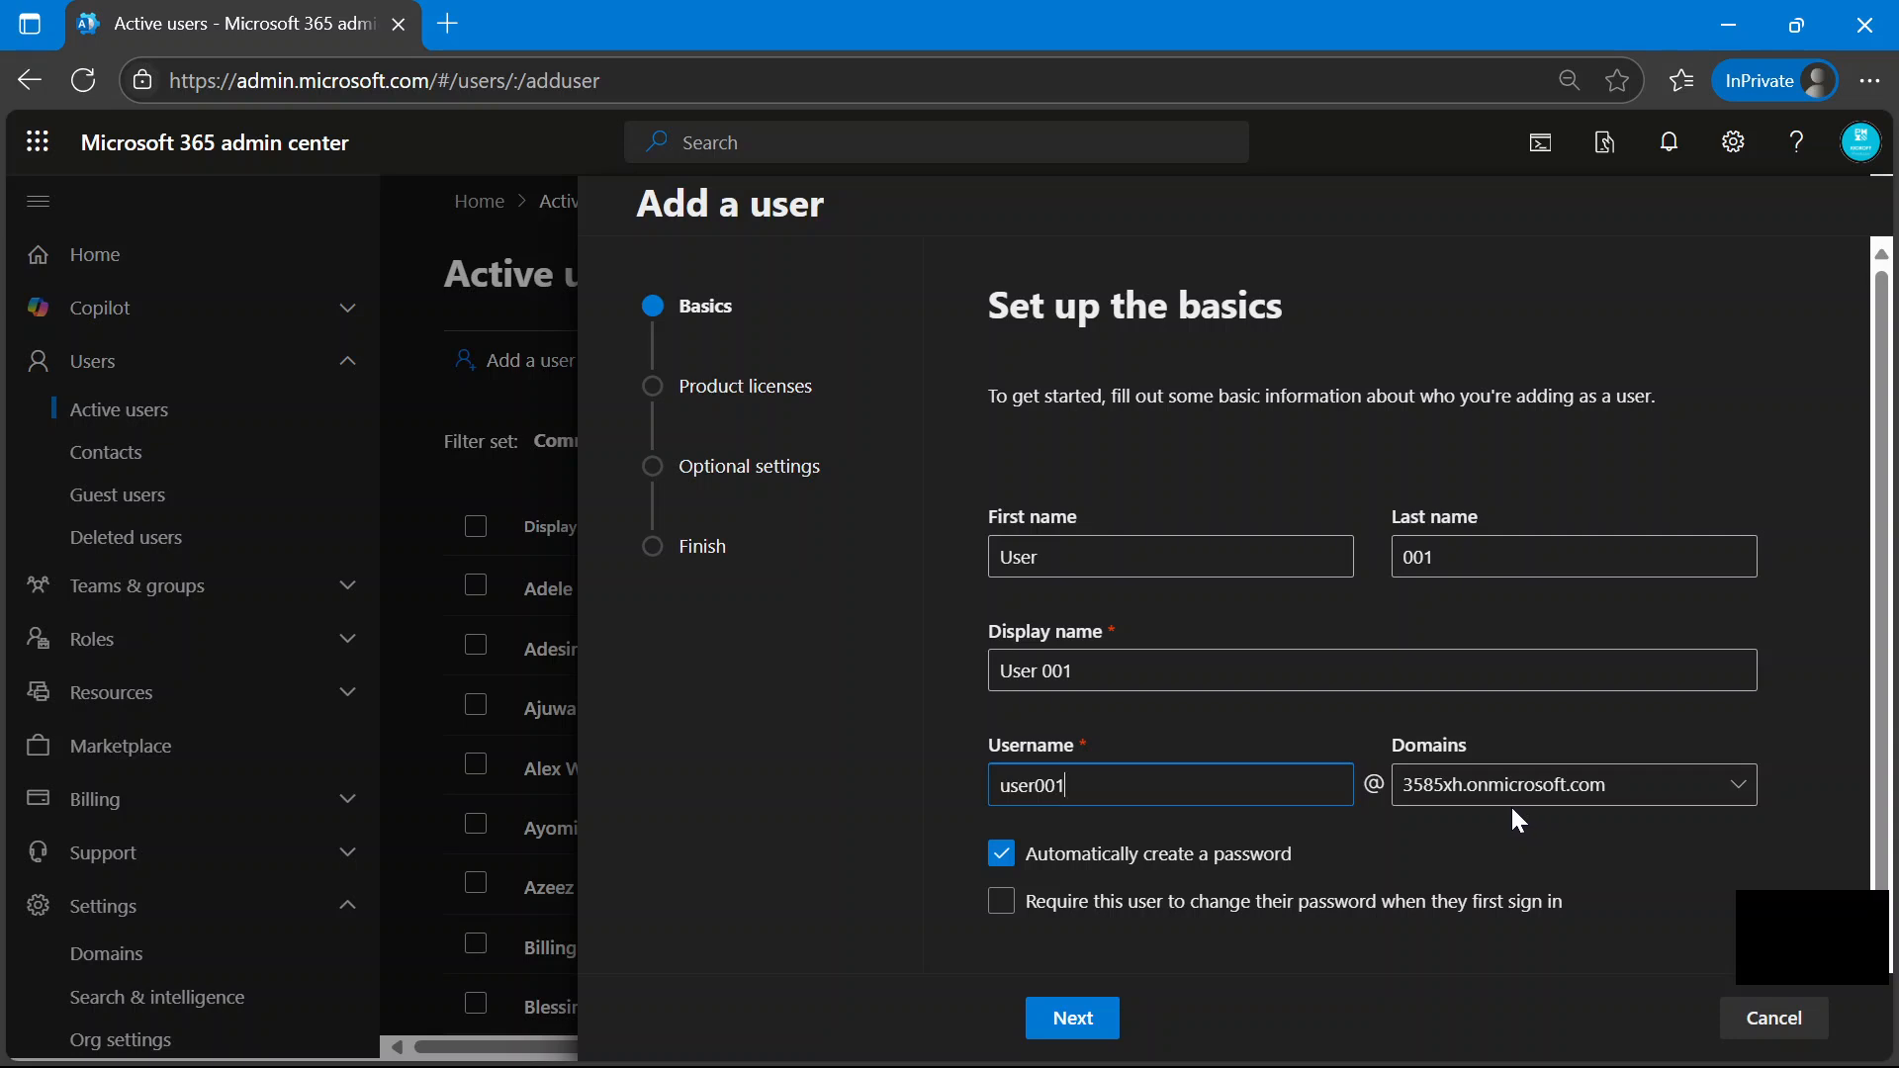
scroll(1449, 792, down, 1)
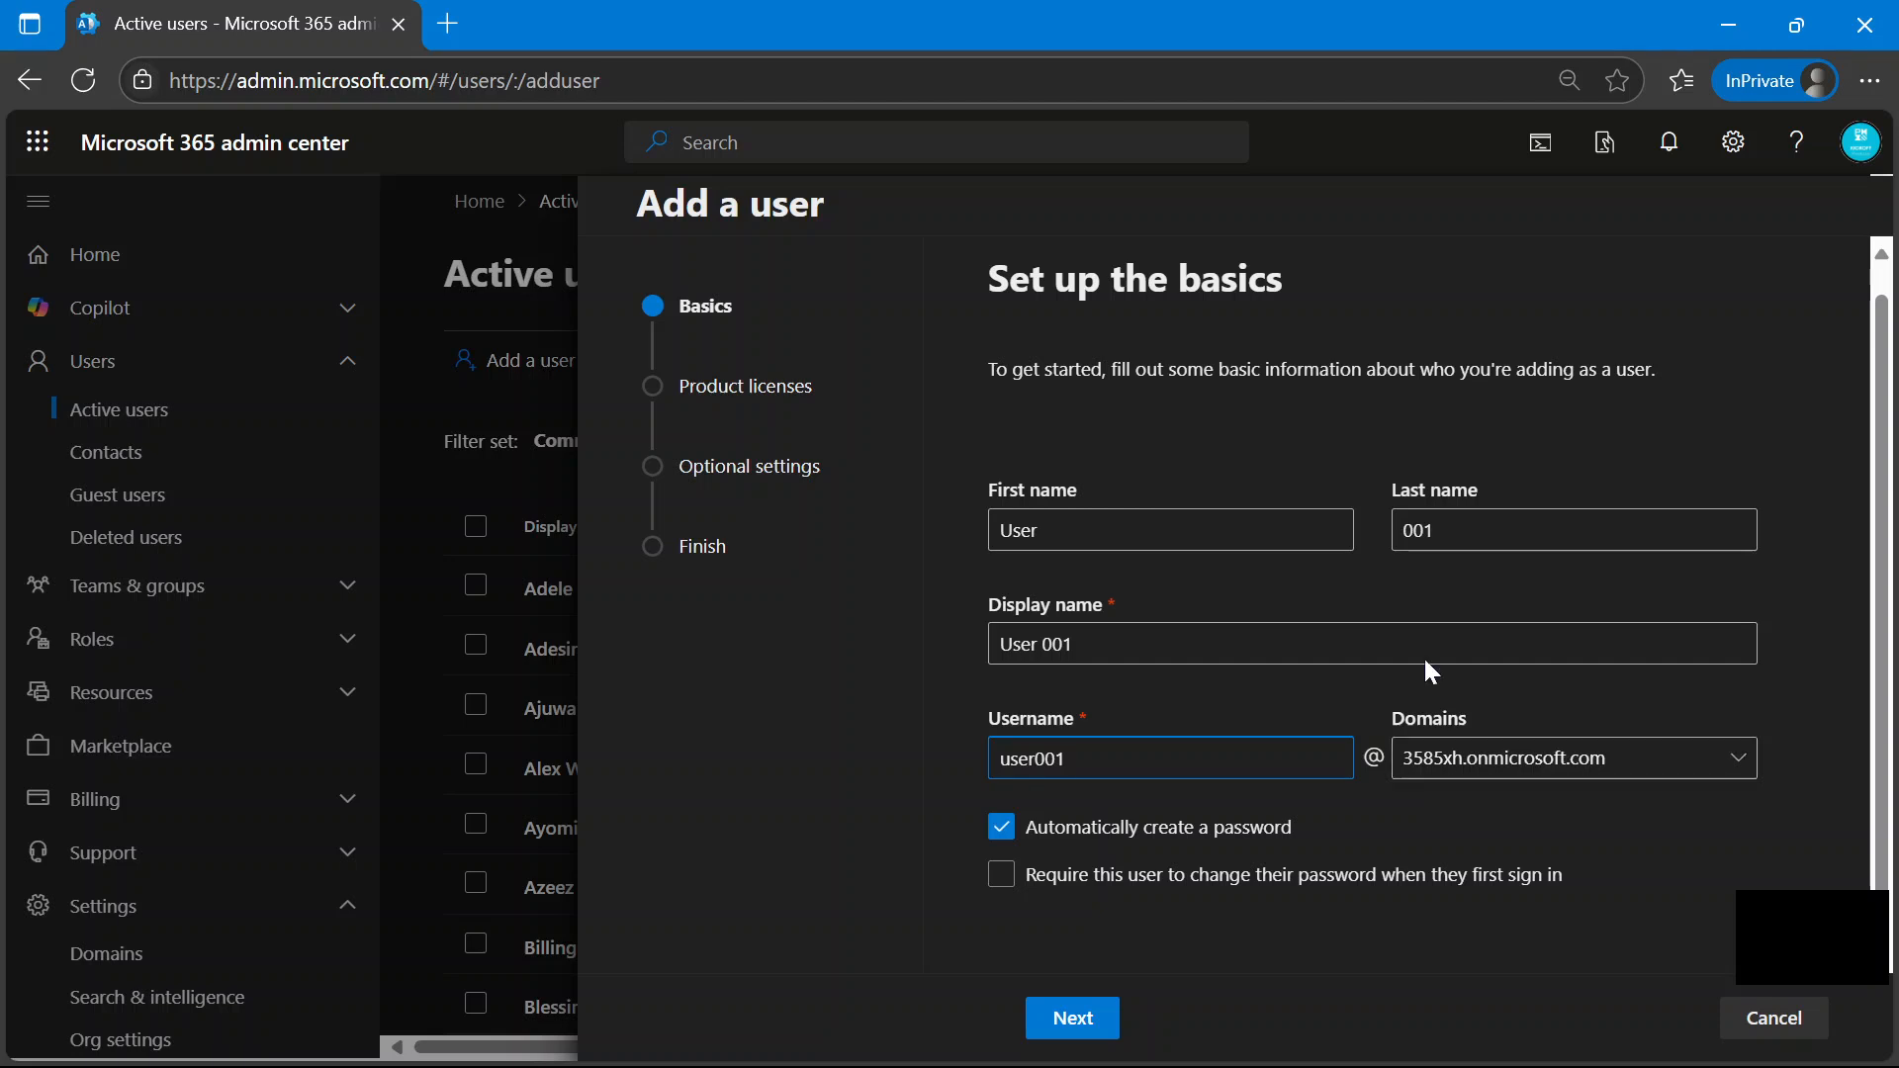
click(1001, 874)
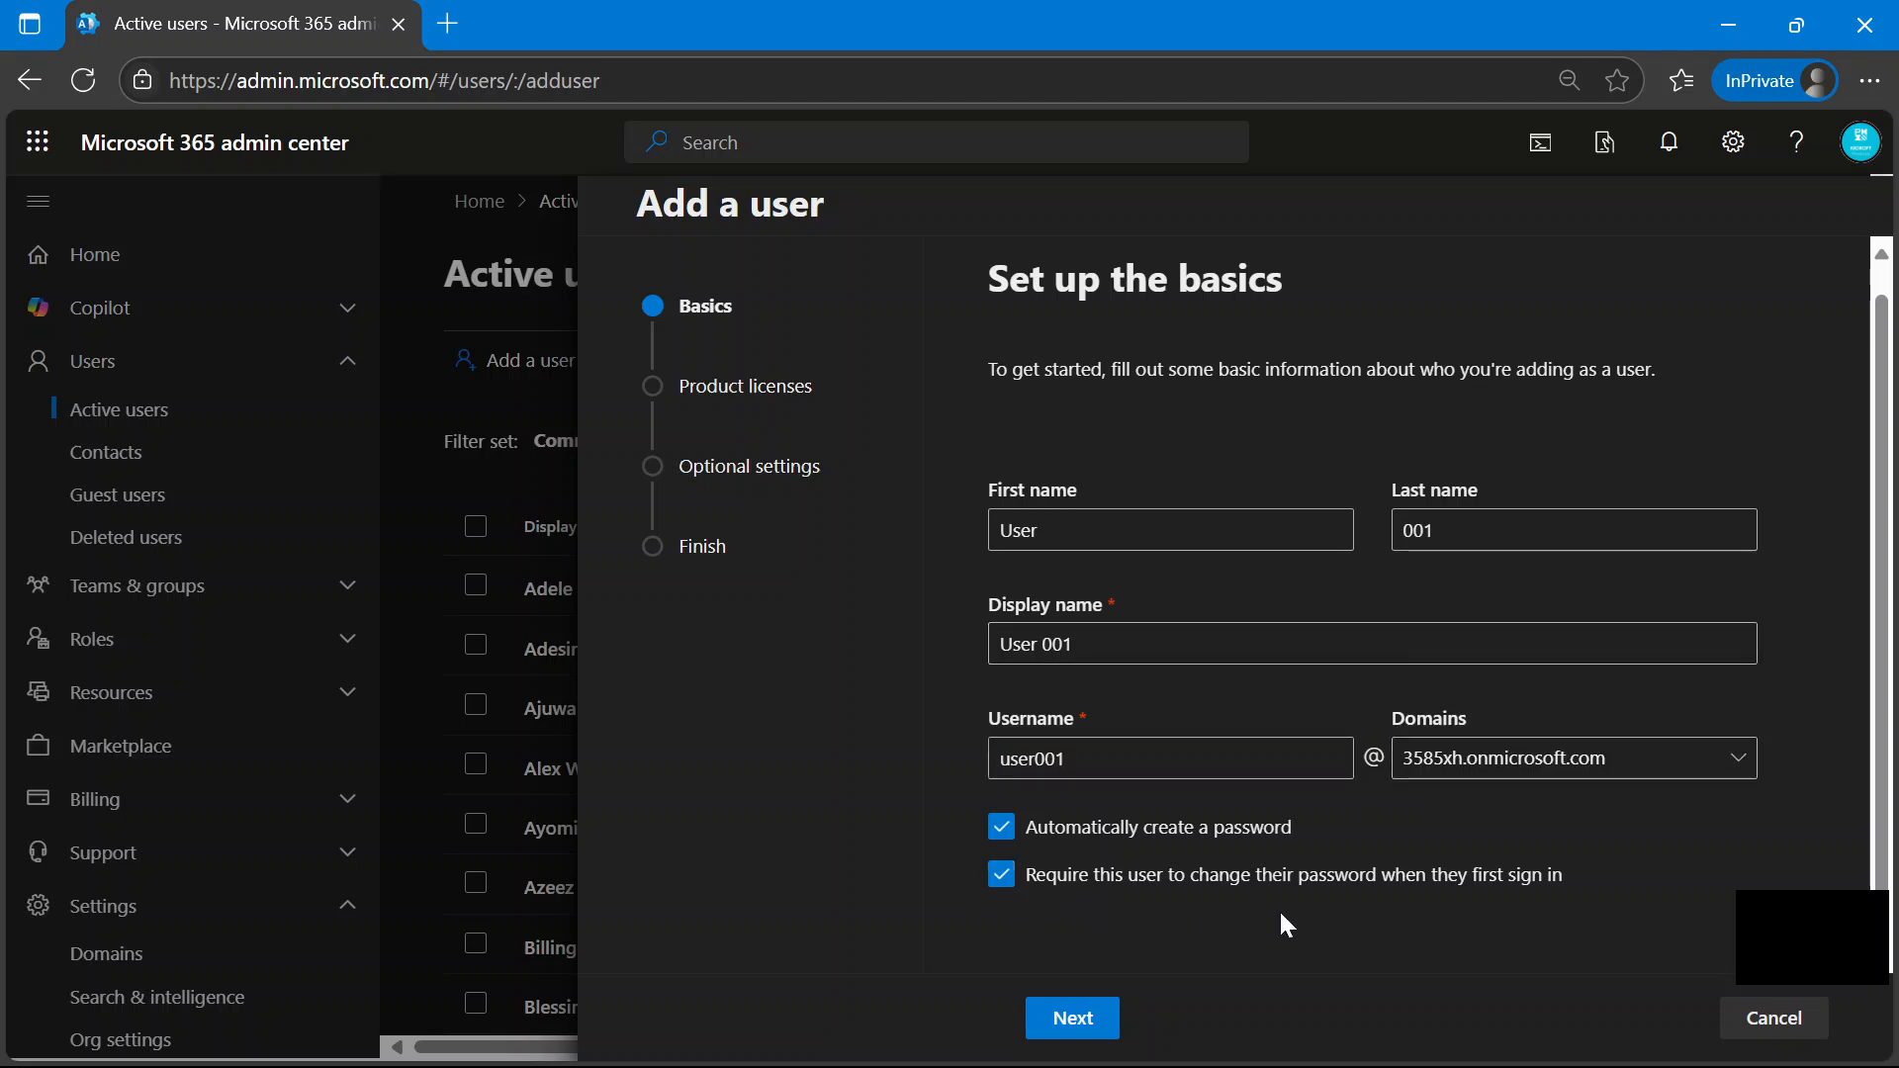
click(1083, 1029)
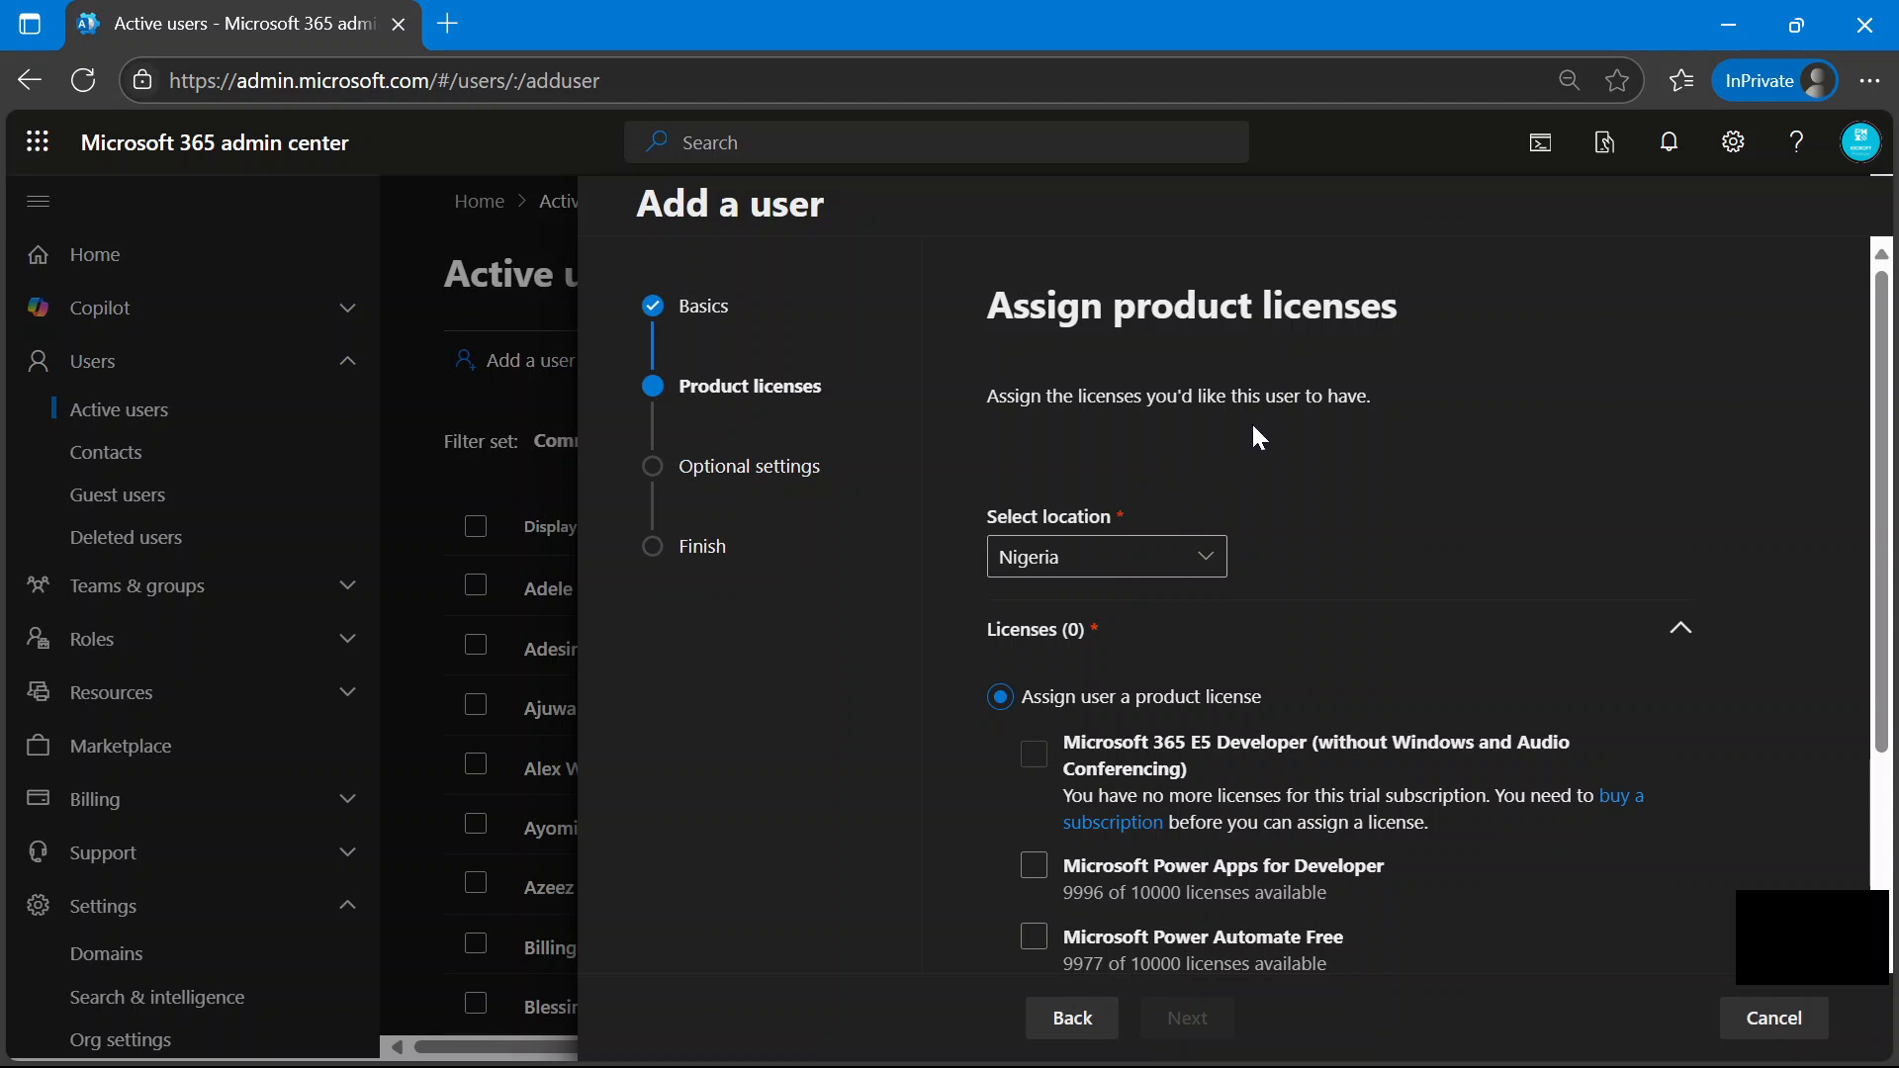
Choose to create the user without a product license and continue to the optional settings.
scroll(1253, 428, down, 3)
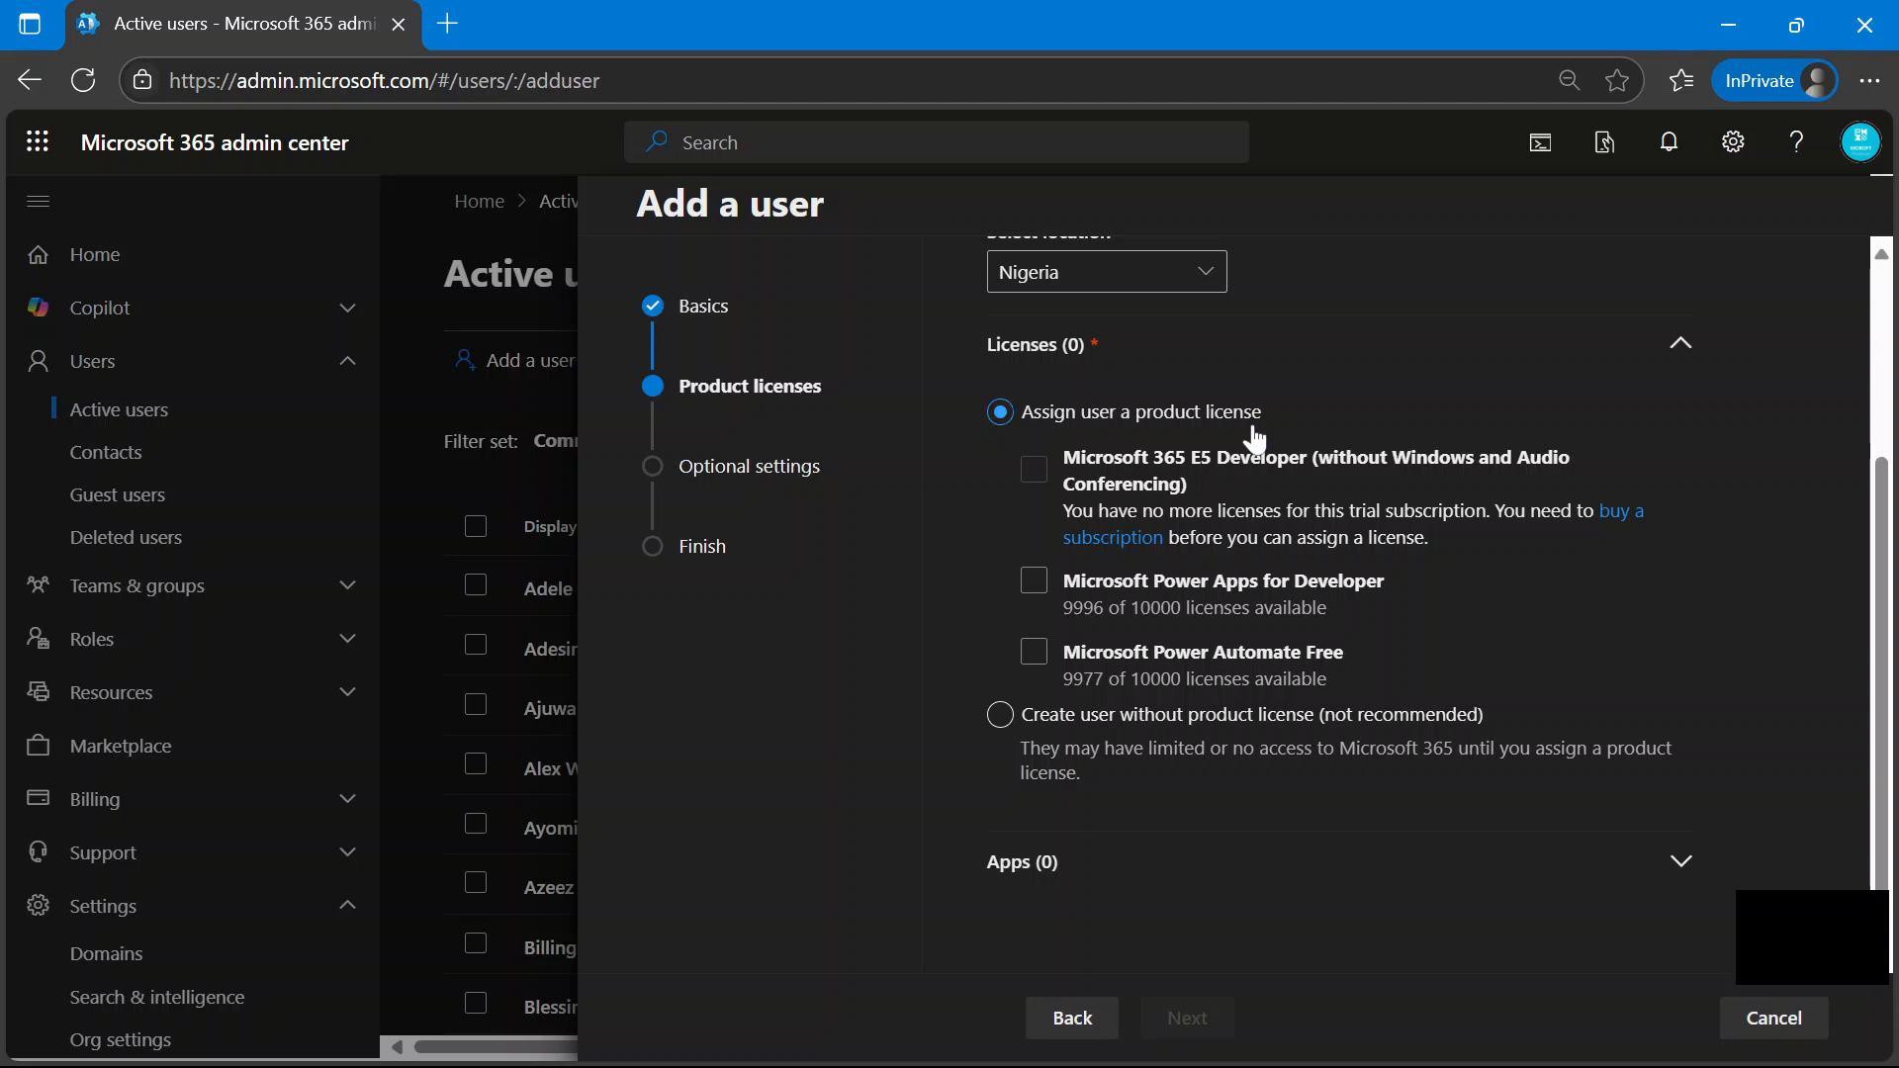
scroll(1294, 395, up, 3)
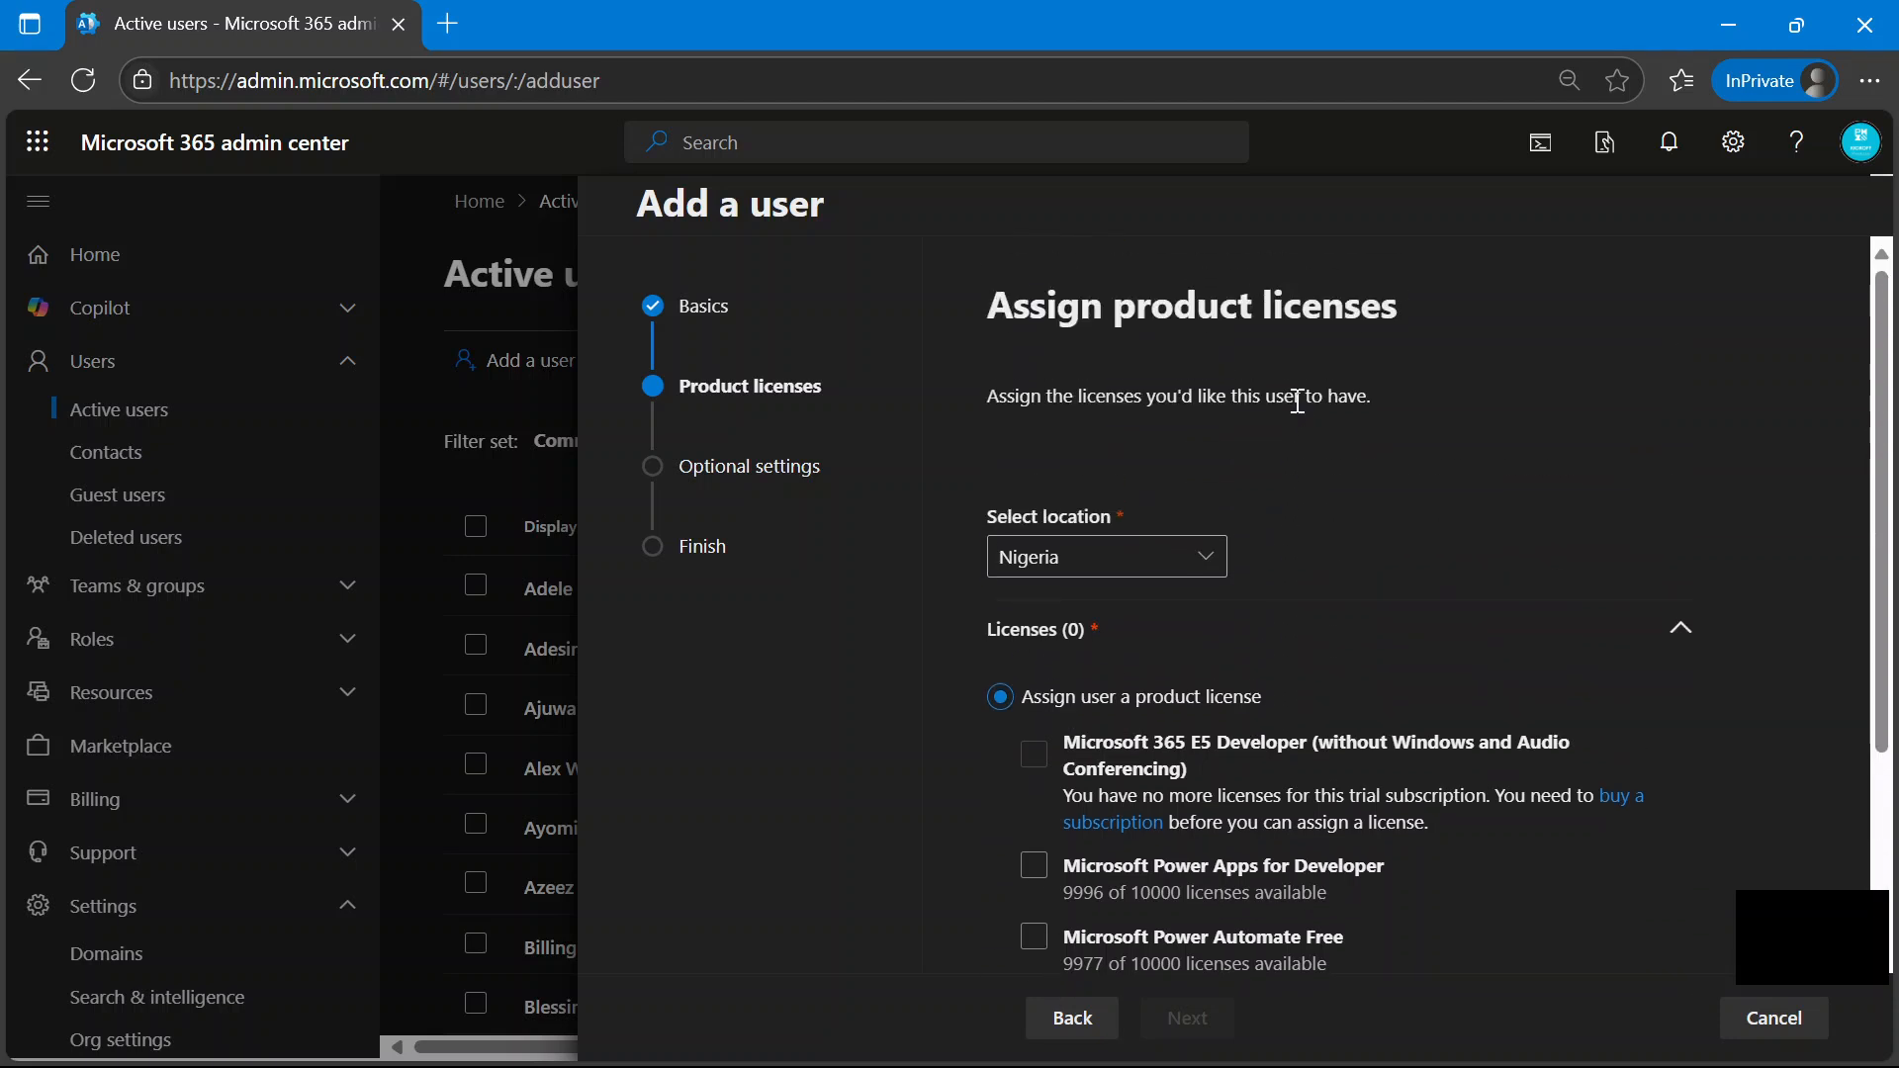
scroll(1297, 400, down, 2)
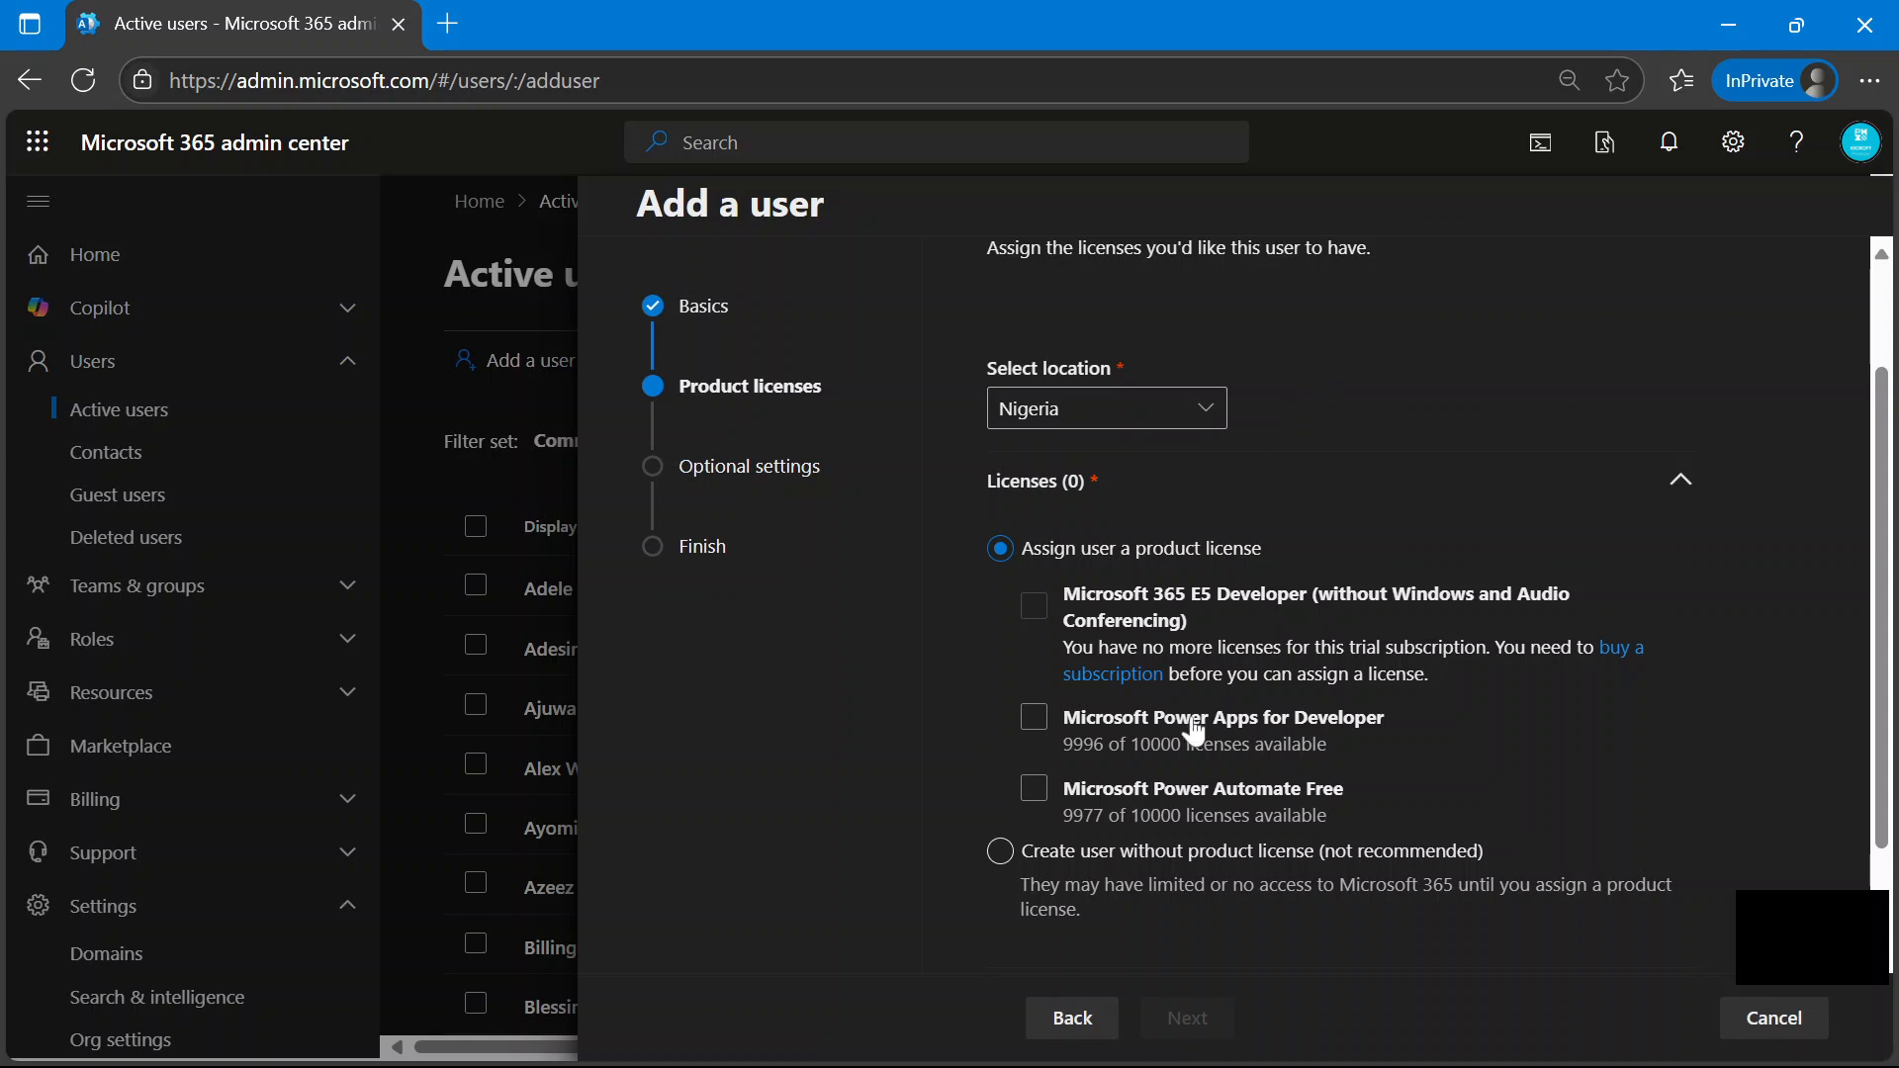
click(1001, 853)
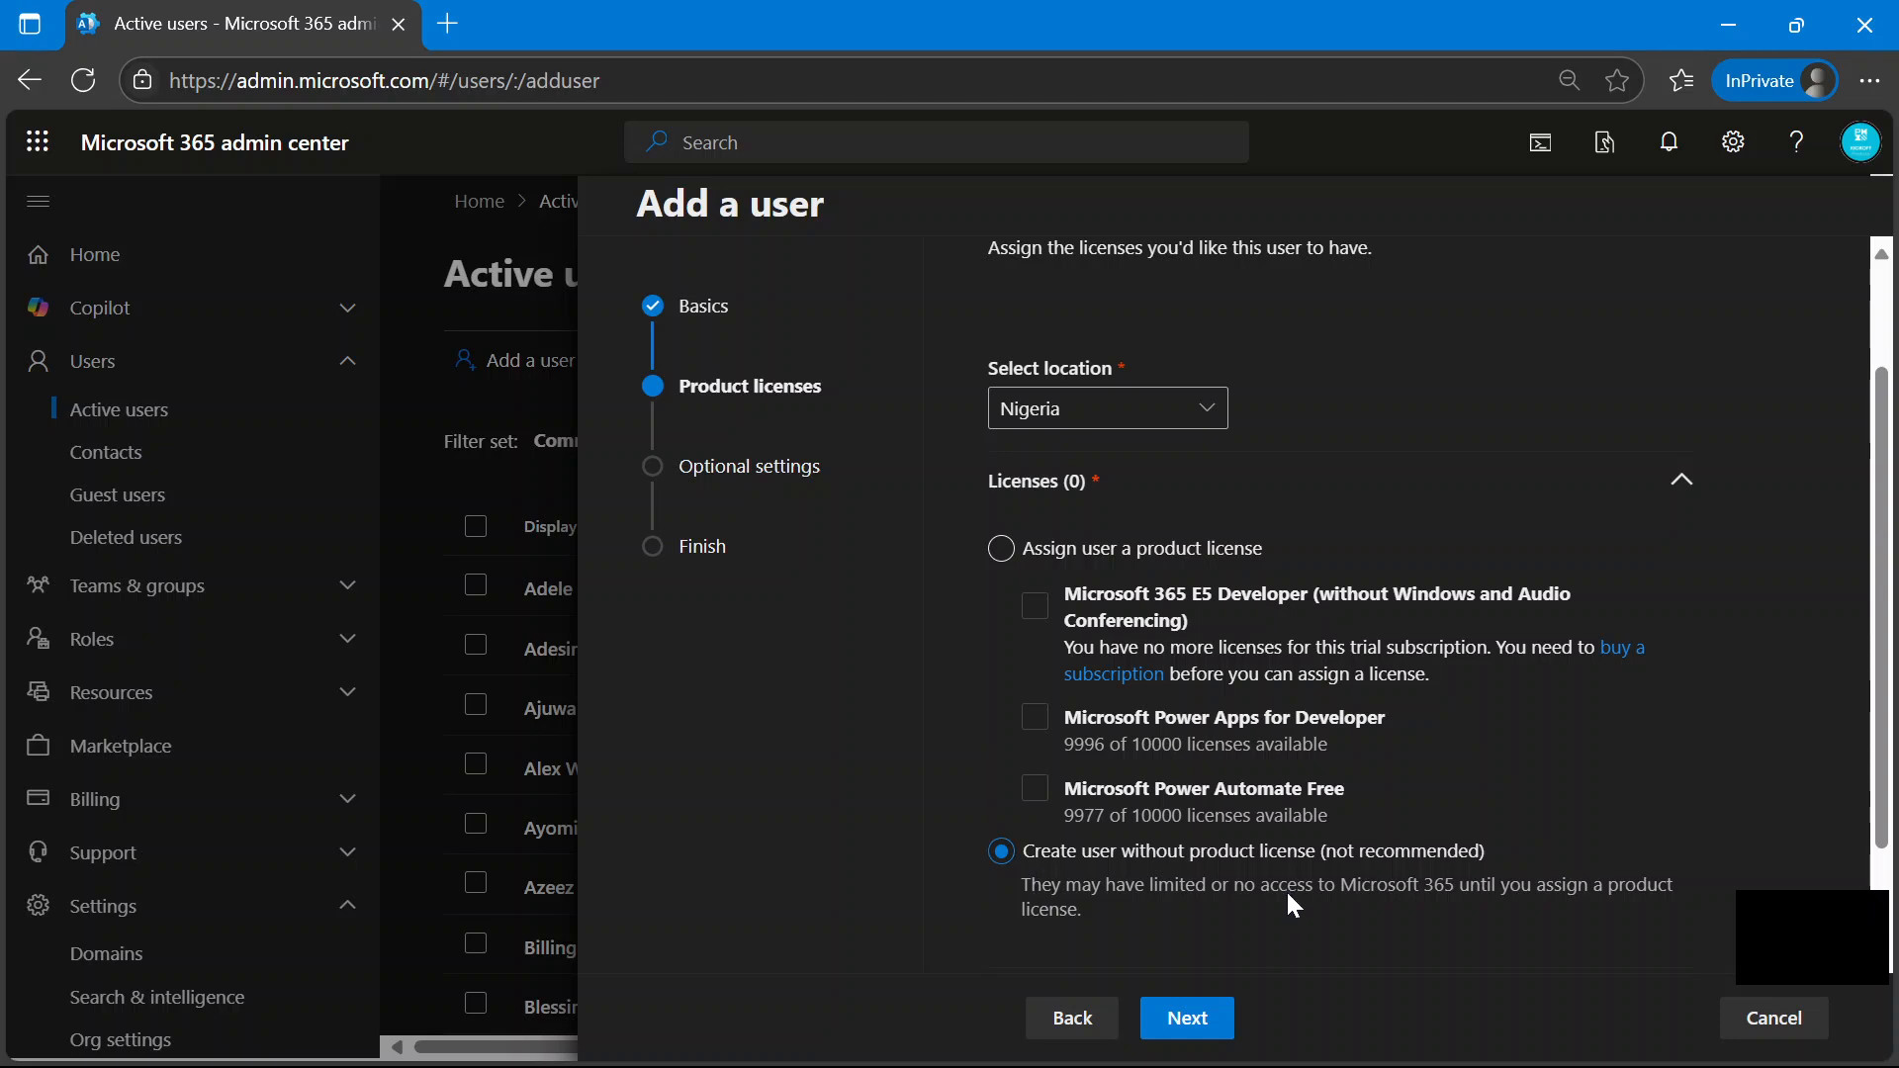
click(1187, 1019)
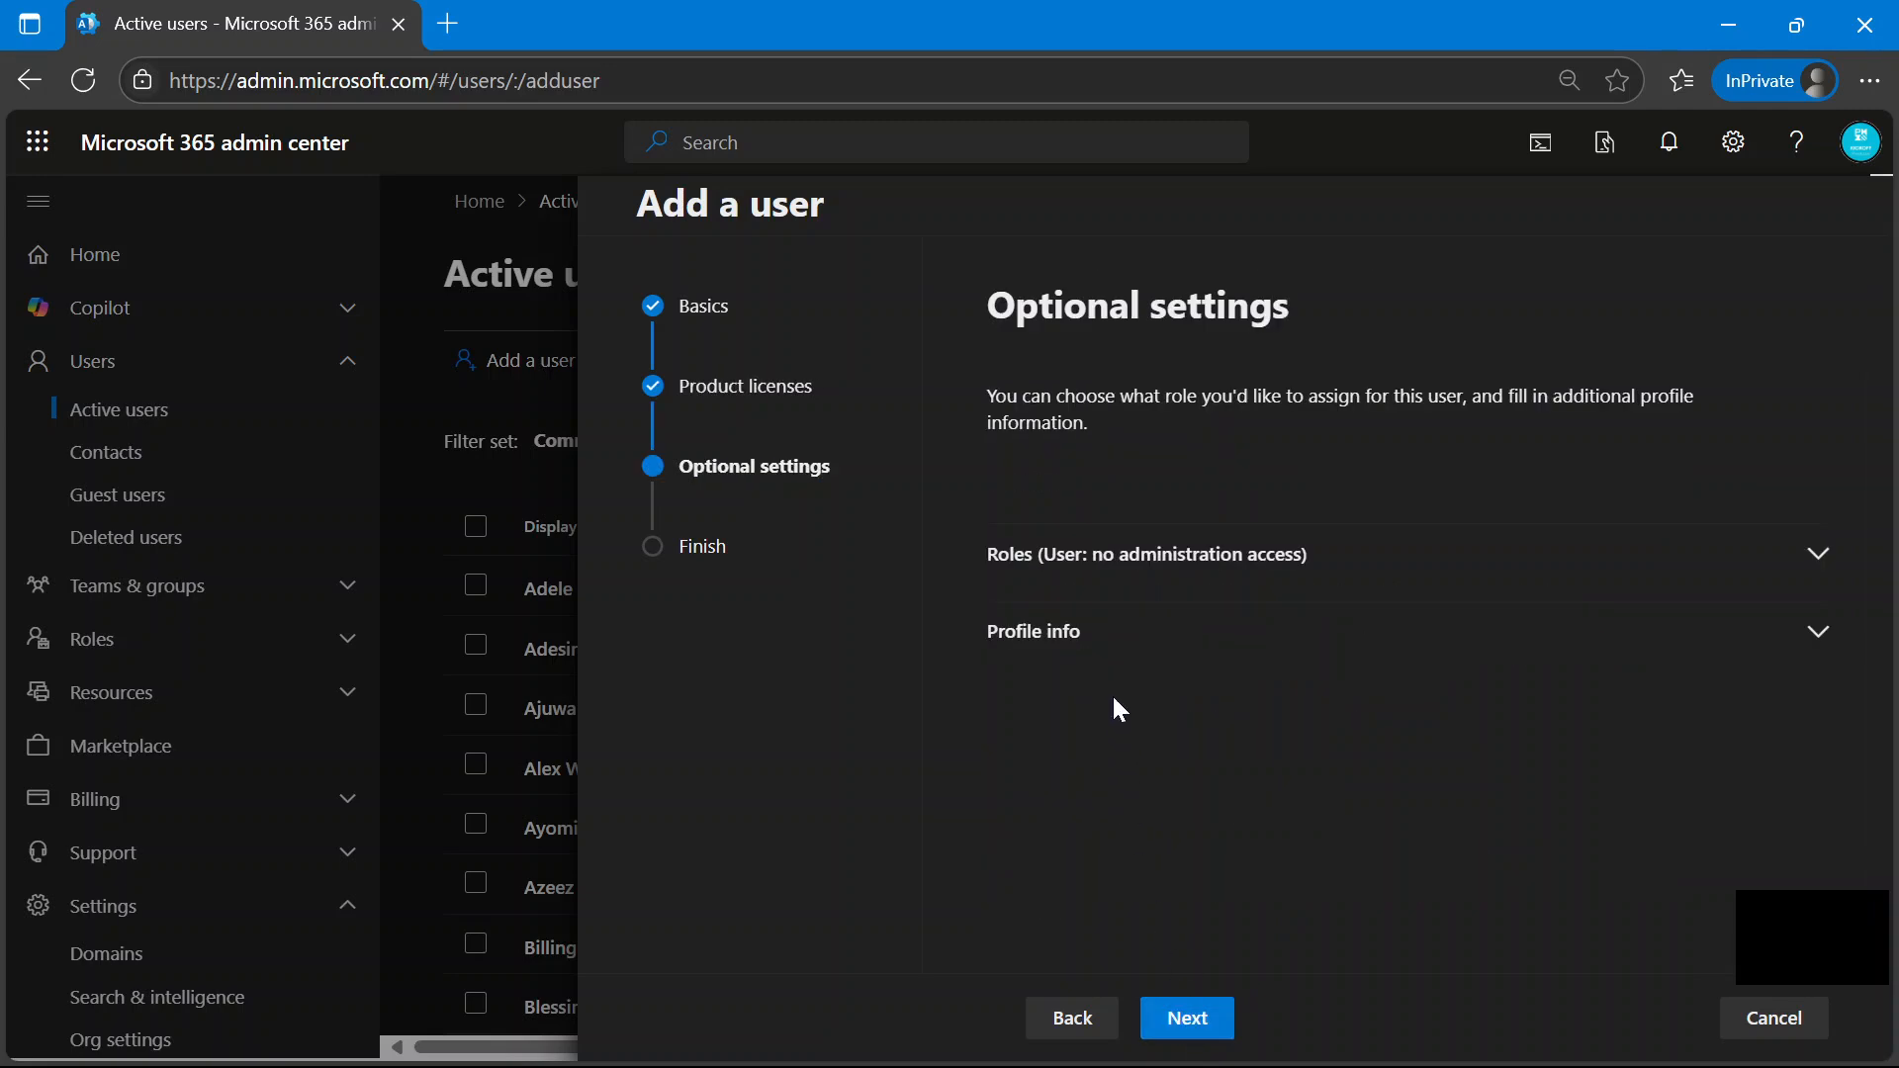
Examine the admin roles that can be assigned to the user, including the full list by category.
click(1817, 555)
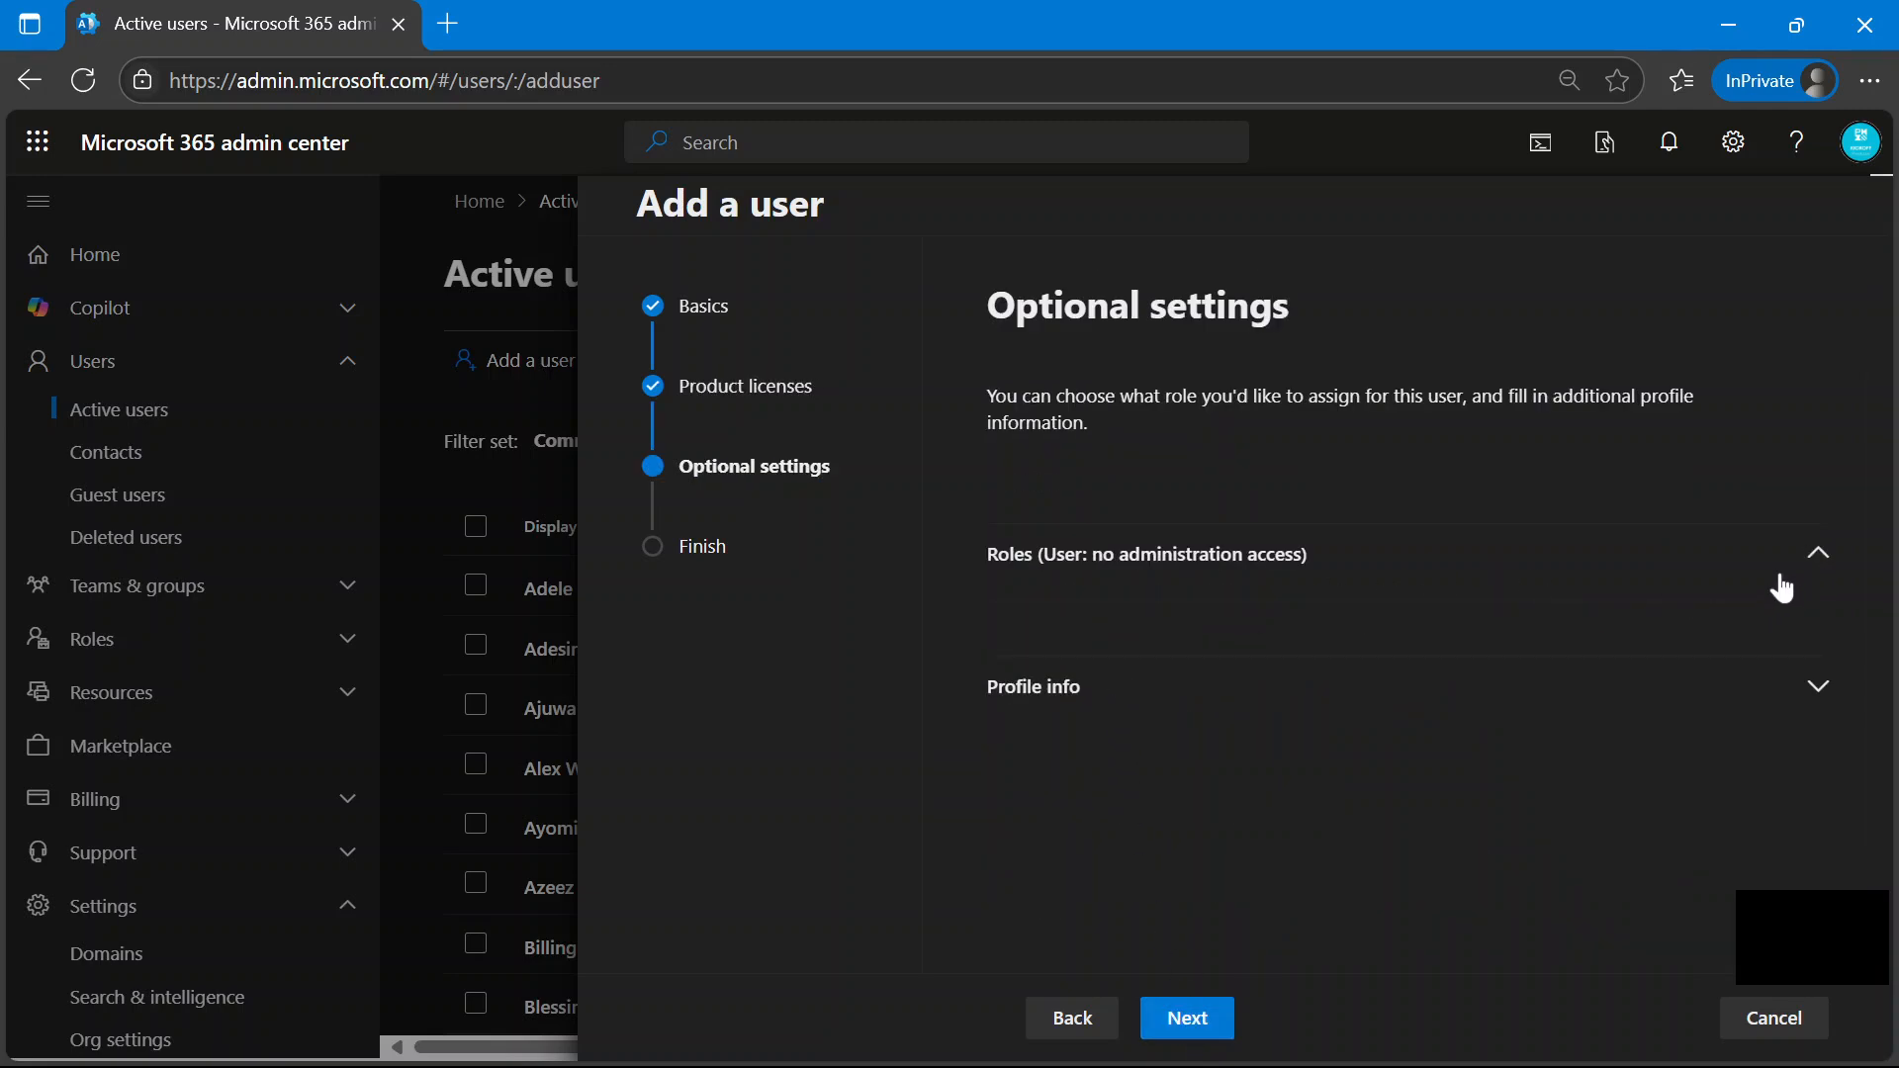
scroll(1394, 749, down, 7)
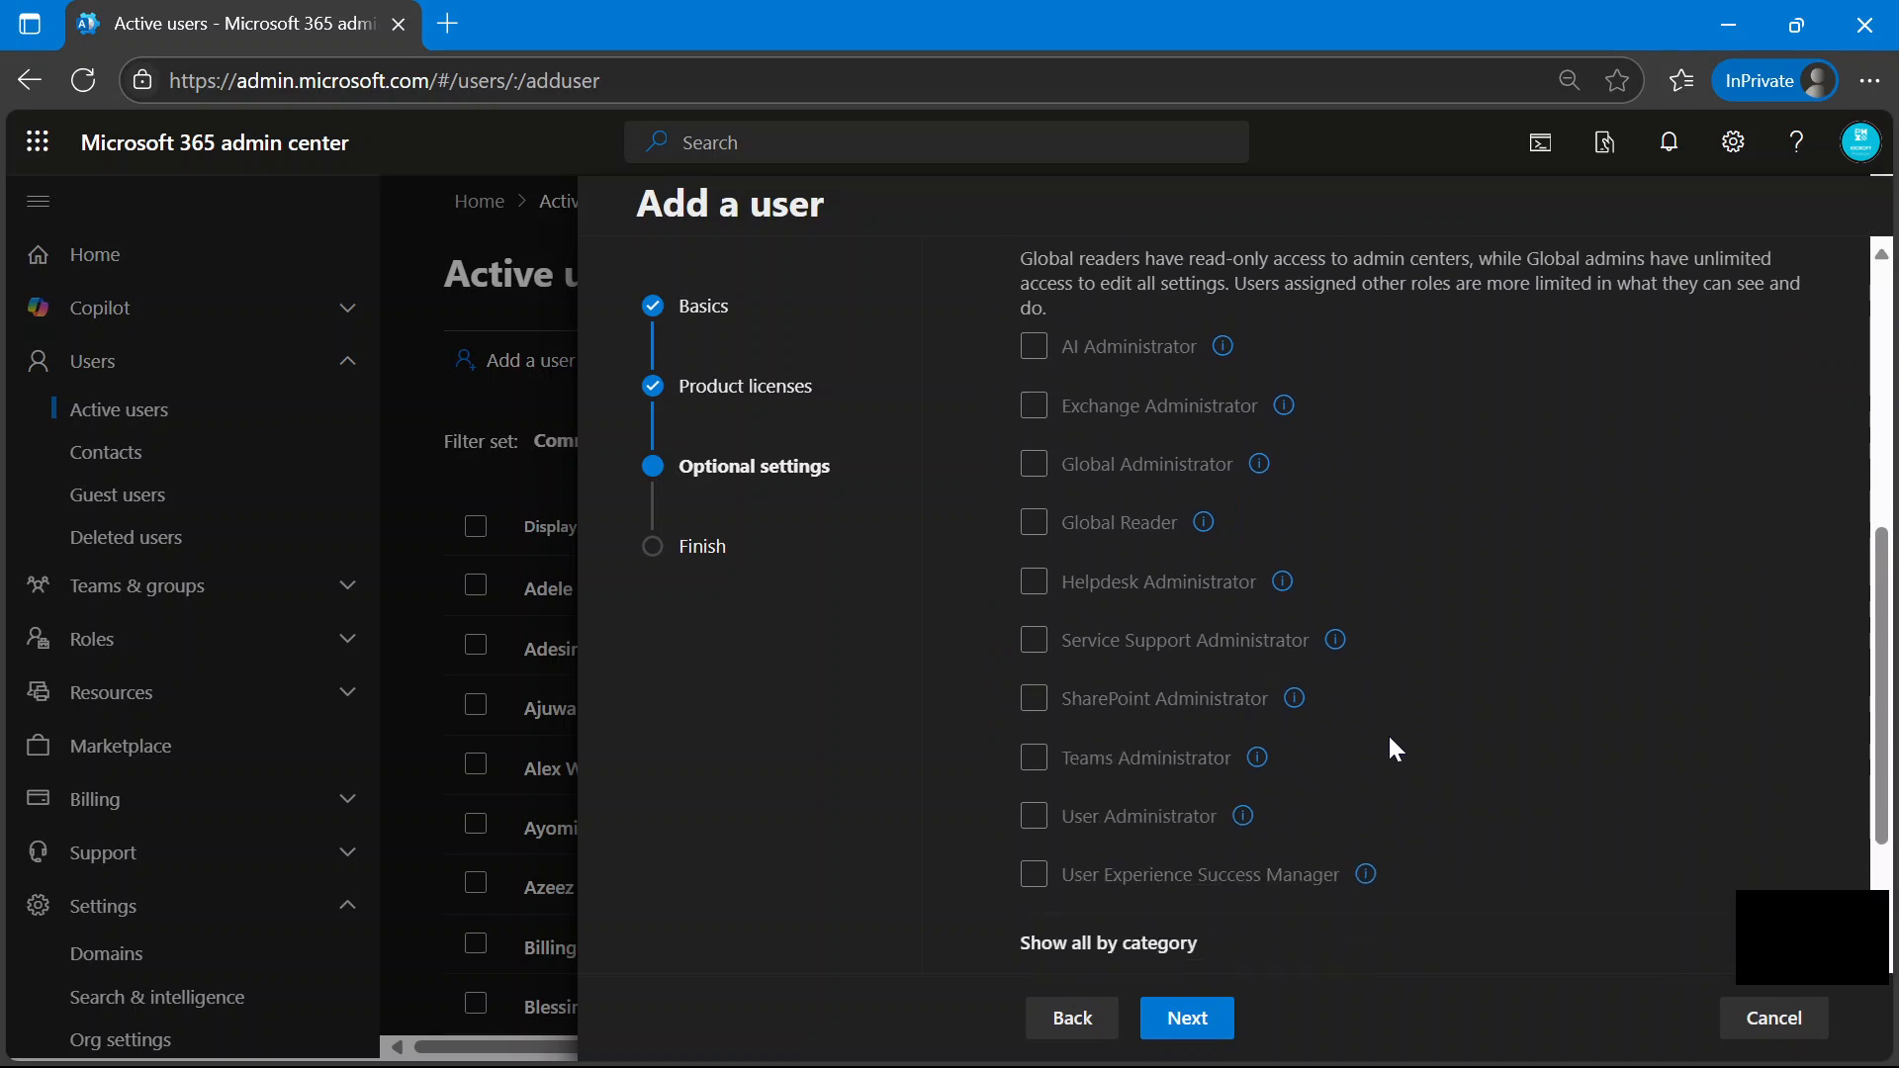
scroll(1395, 749, down, 1)
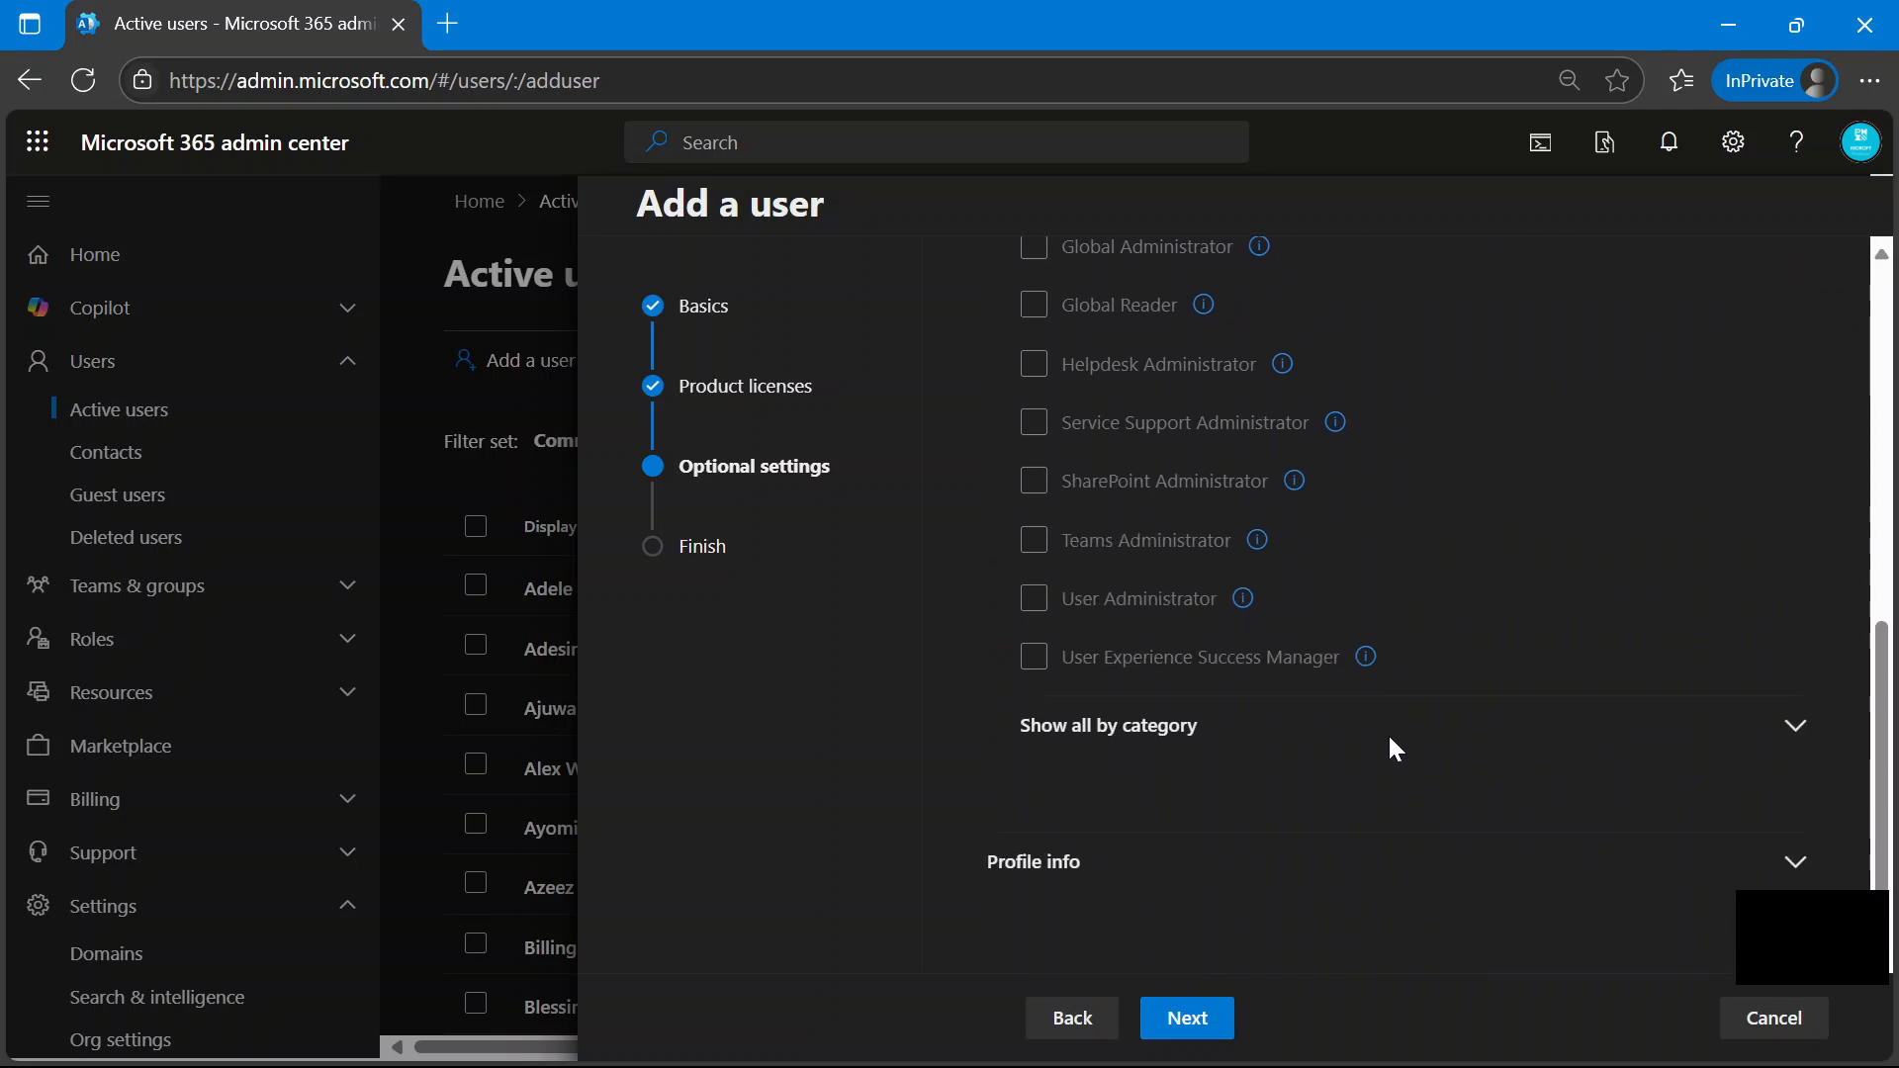
click(1798, 742)
scroll(1409, 711, down, 10)
scroll(1410, 710, down, 15)
scroll(1410, 710, up, 10)
scroll(1409, 710, up, 15)
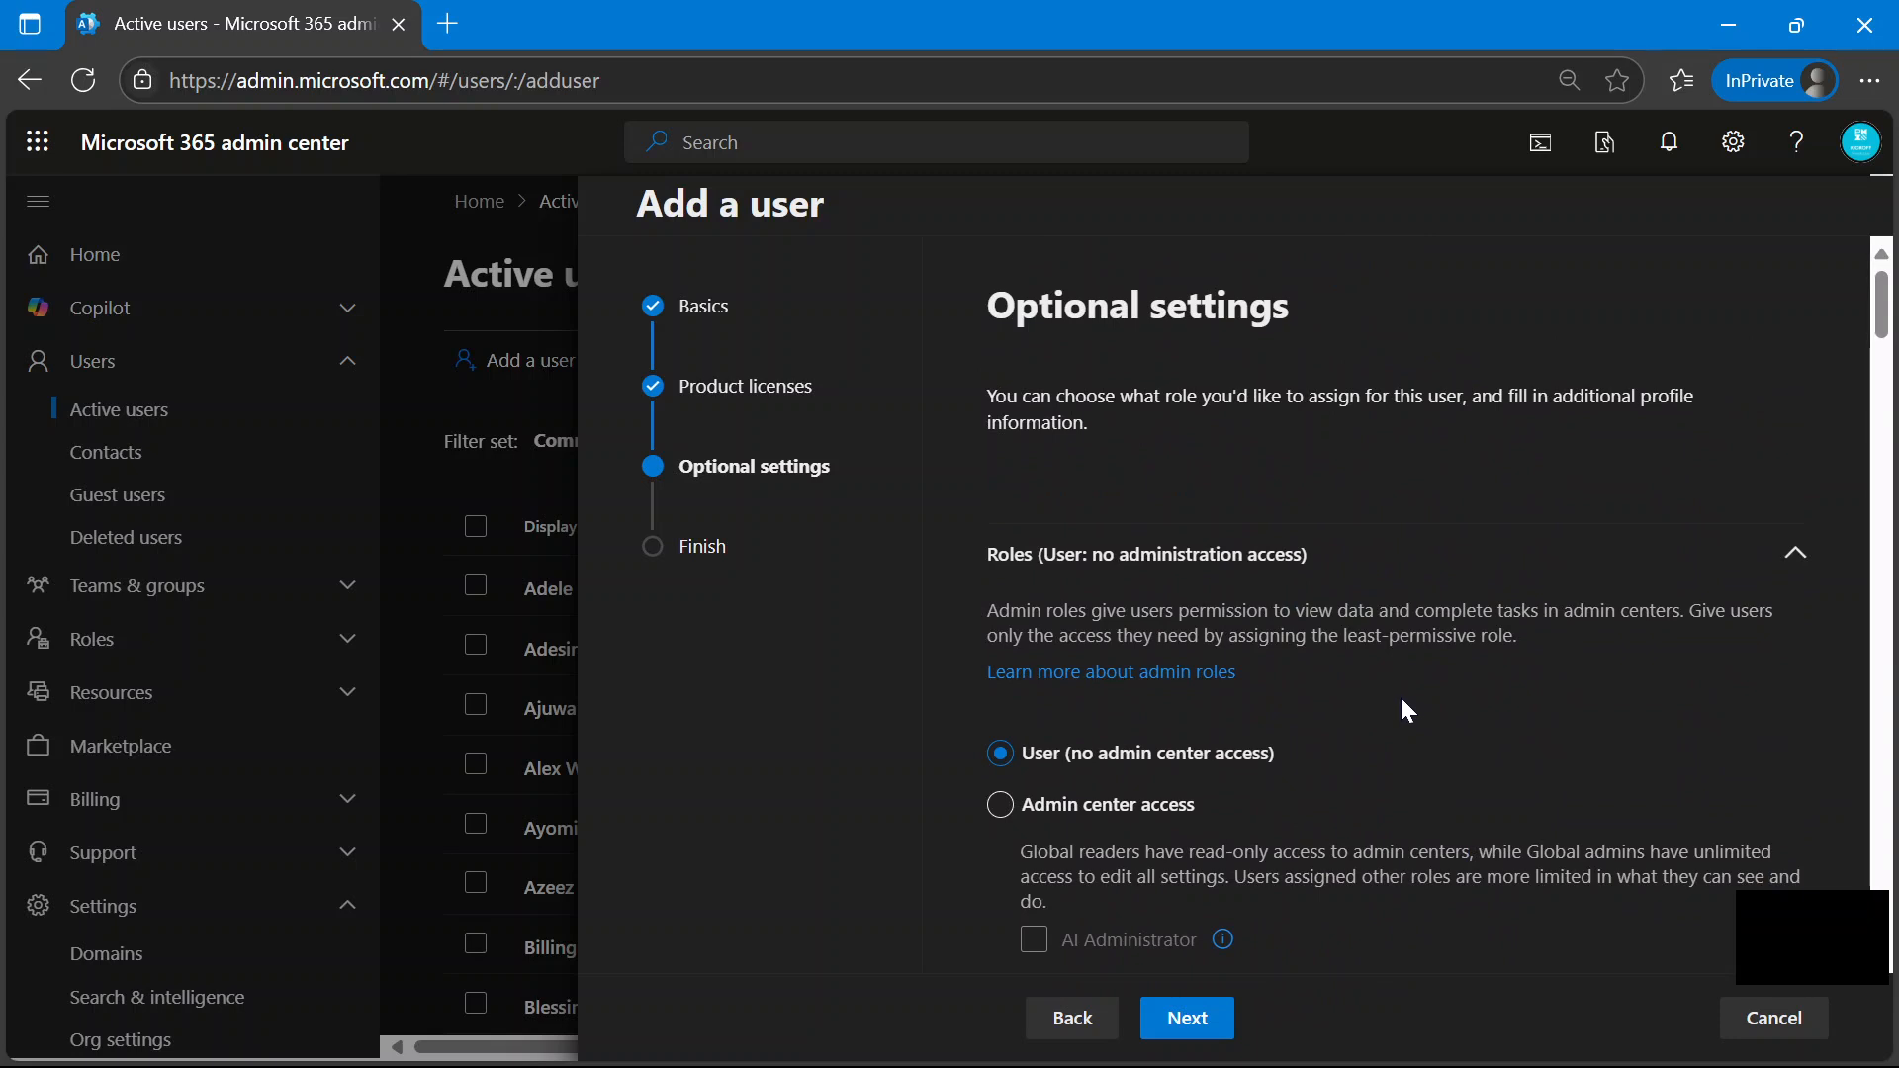
scroll(1401, 710, down, 5)
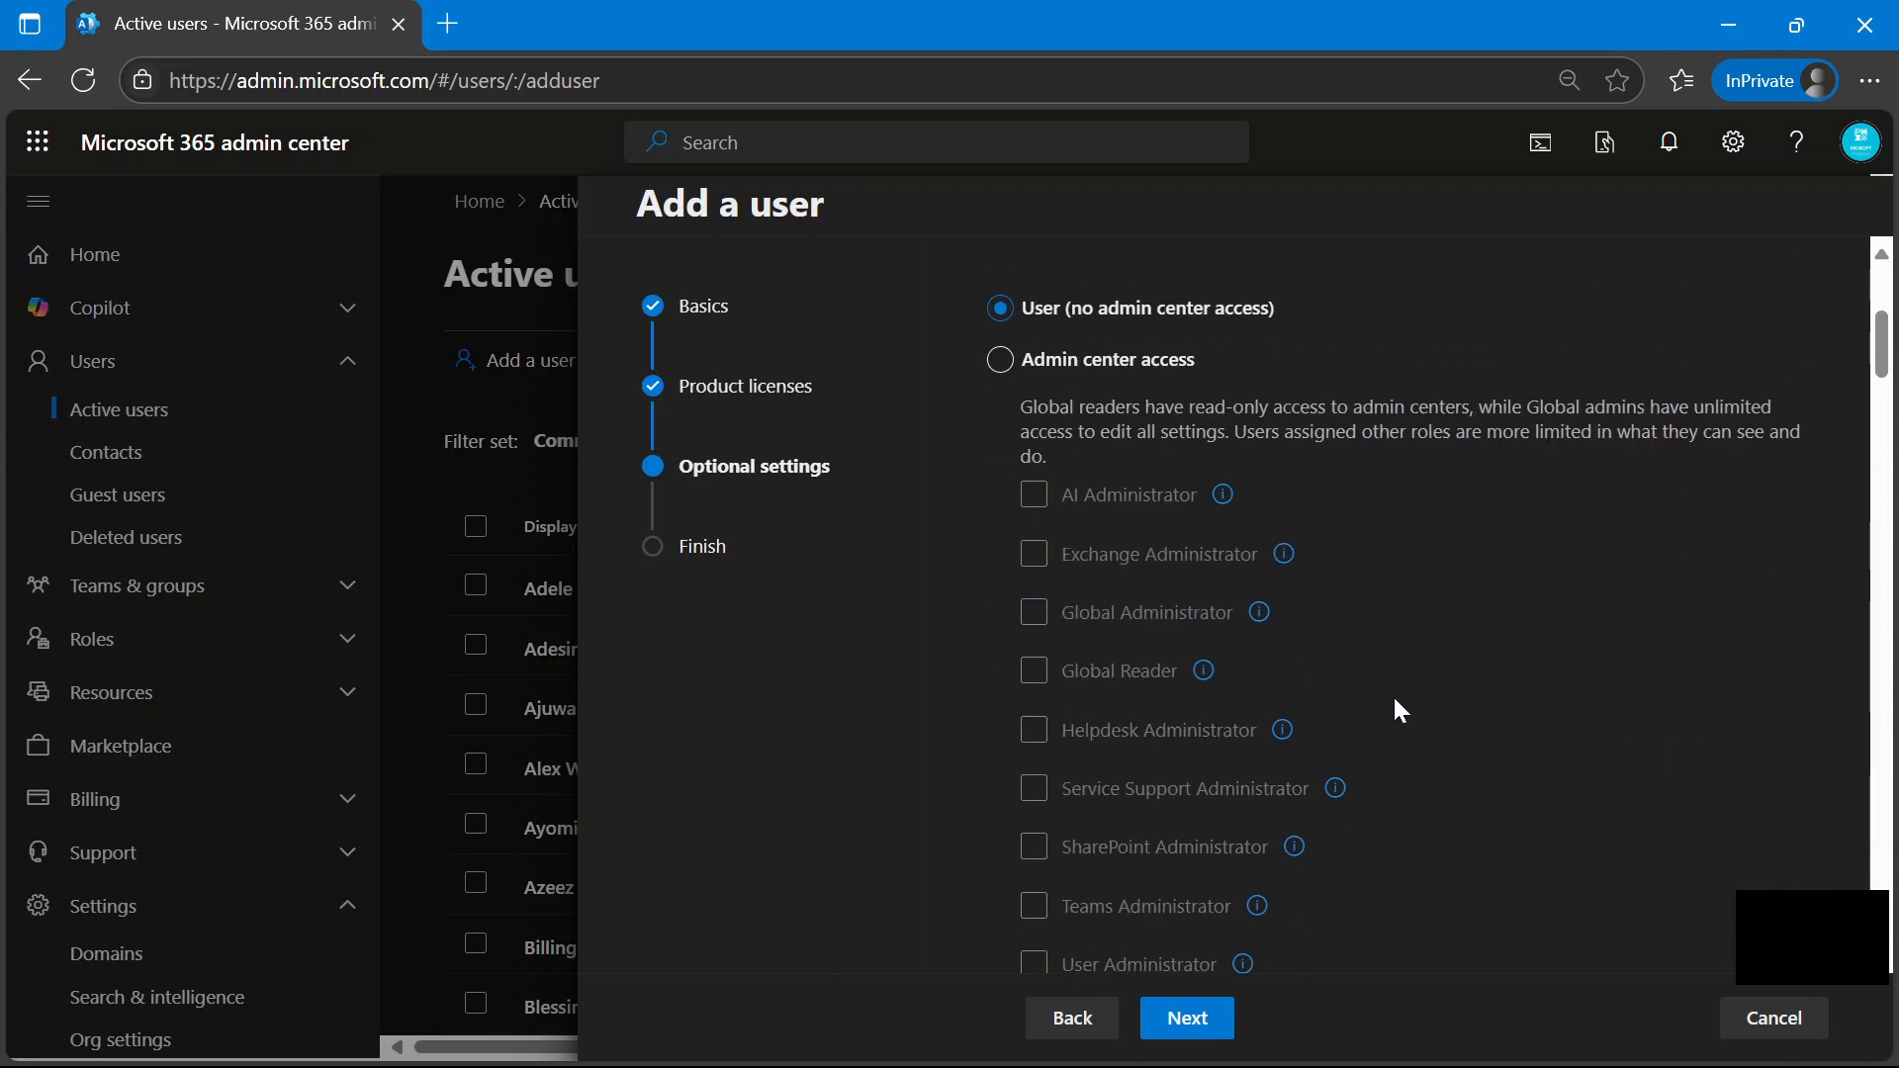
scroll(1400, 710, up, 4)
scroll(1400, 710, down, 12)
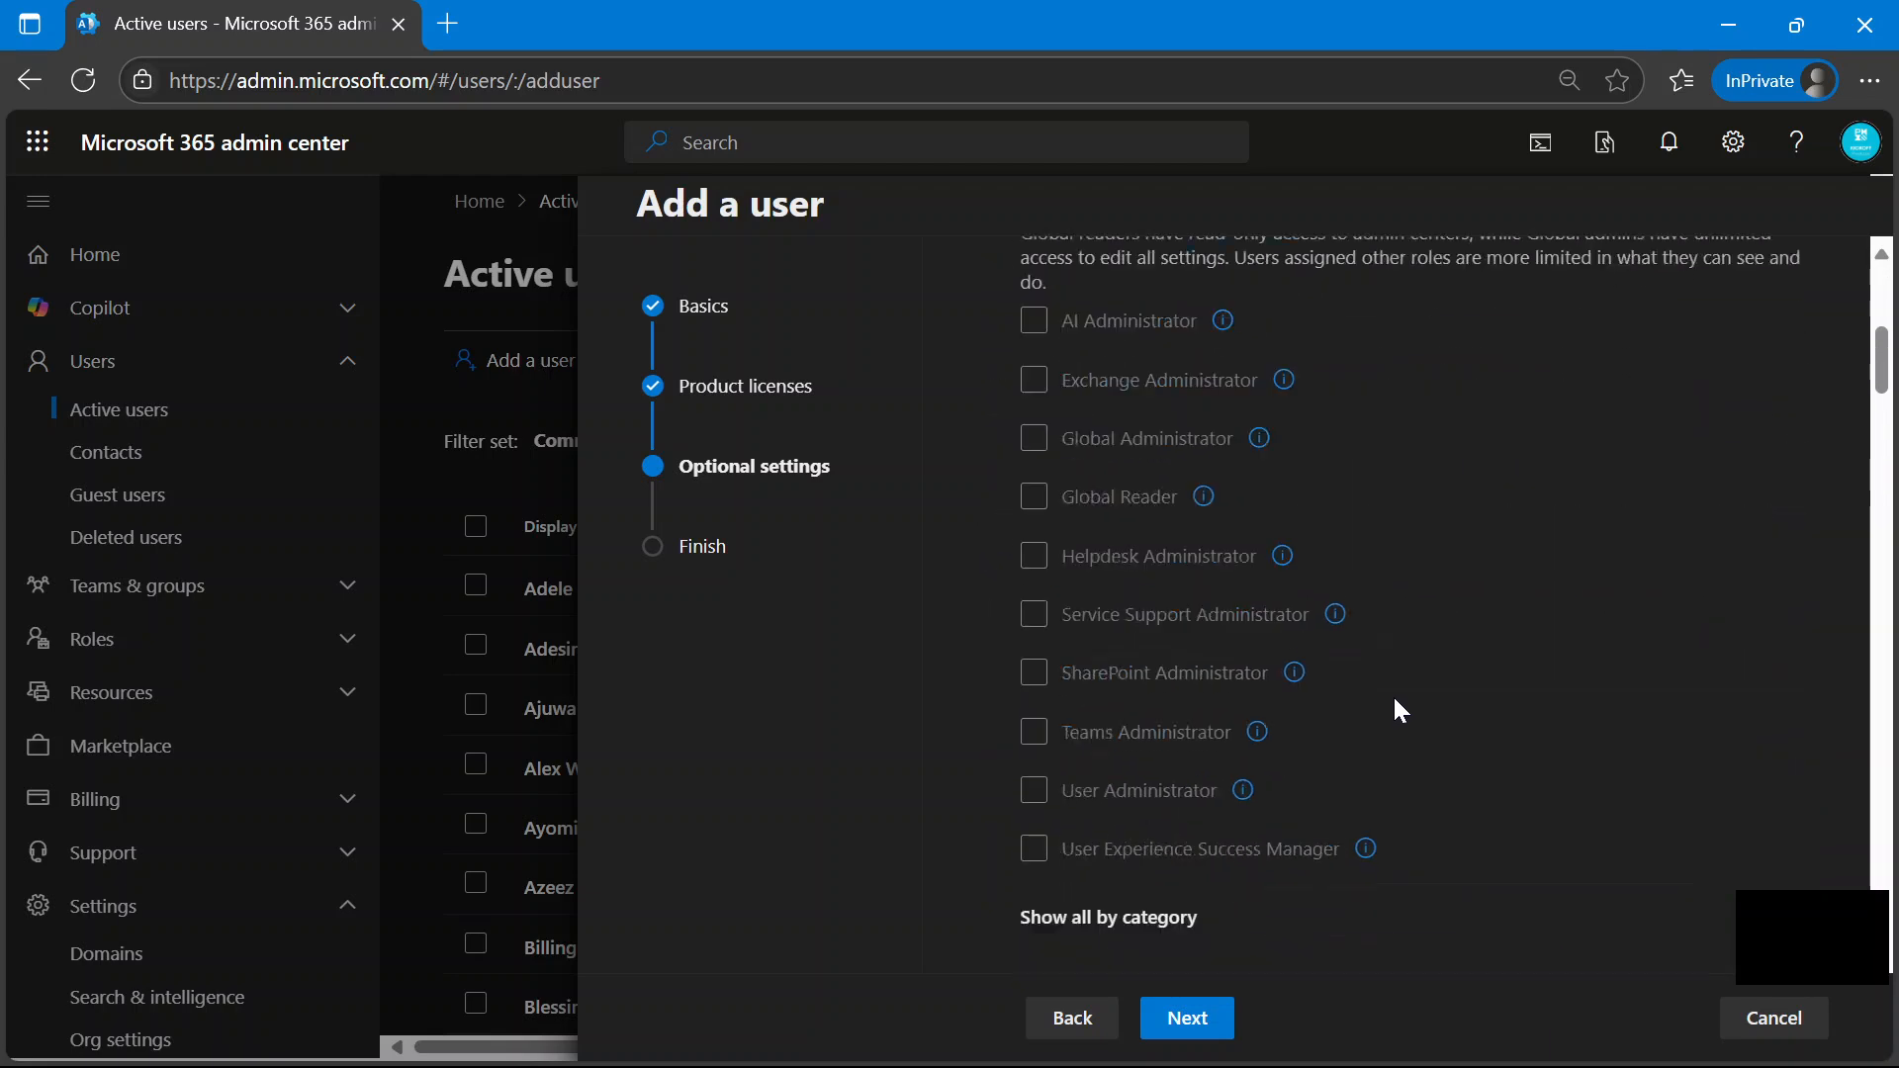
scroll(1399, 710, down, 20)
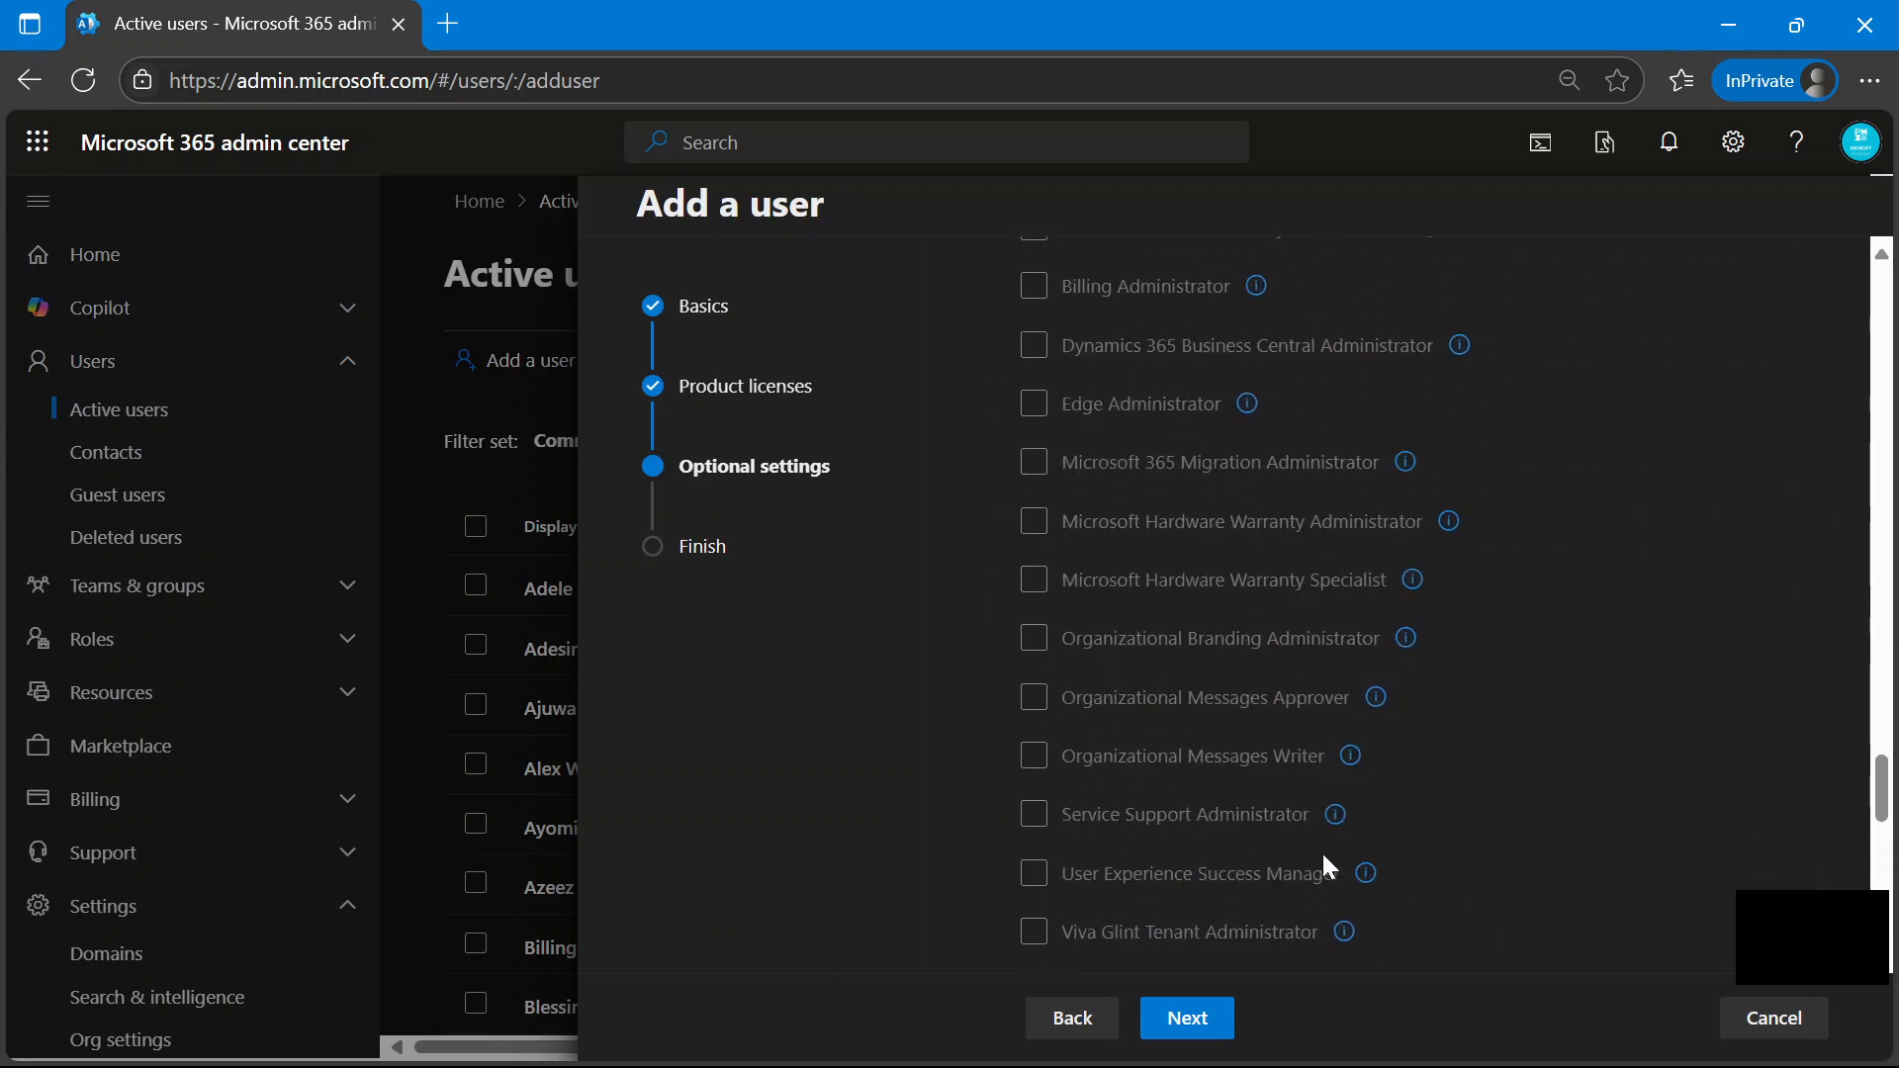
Keep the default role, review the assigned settings and finish adding the user.
click(1191, 1018)
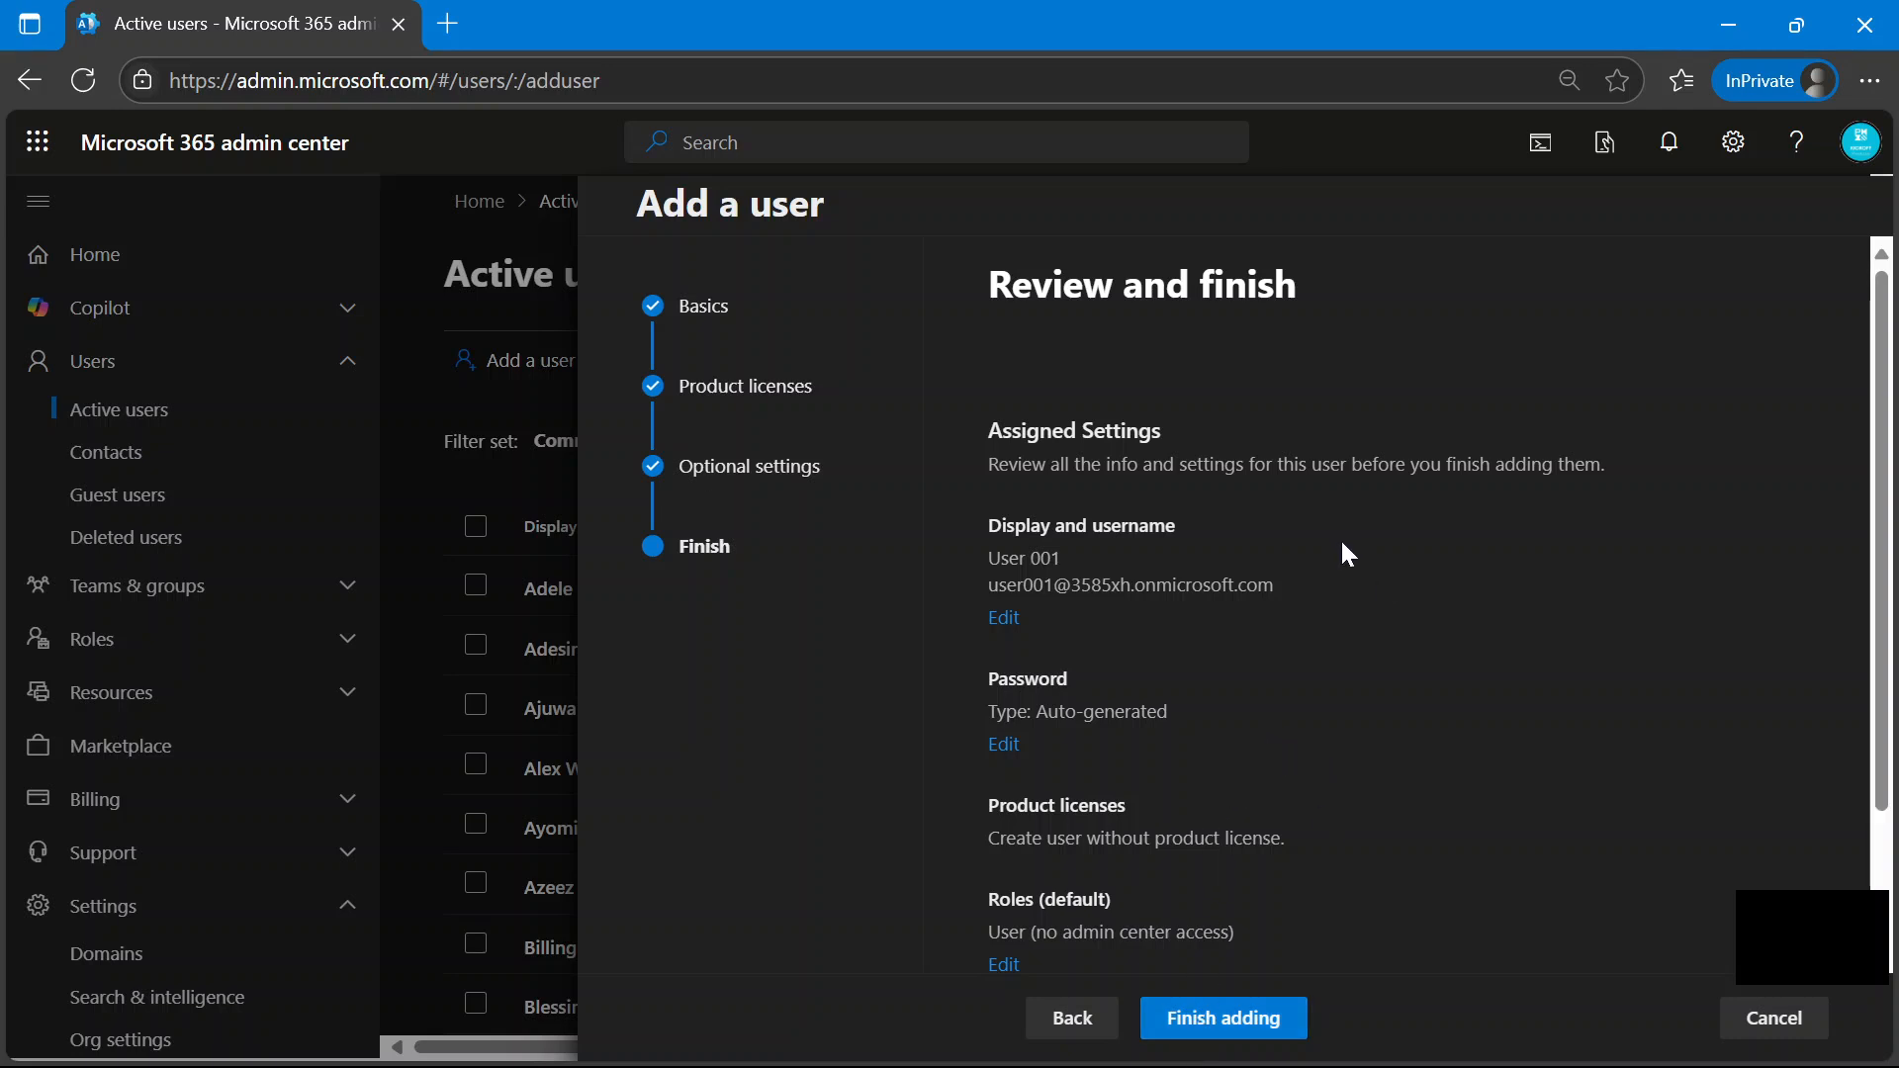
scroll(1342, 547, down, 2)
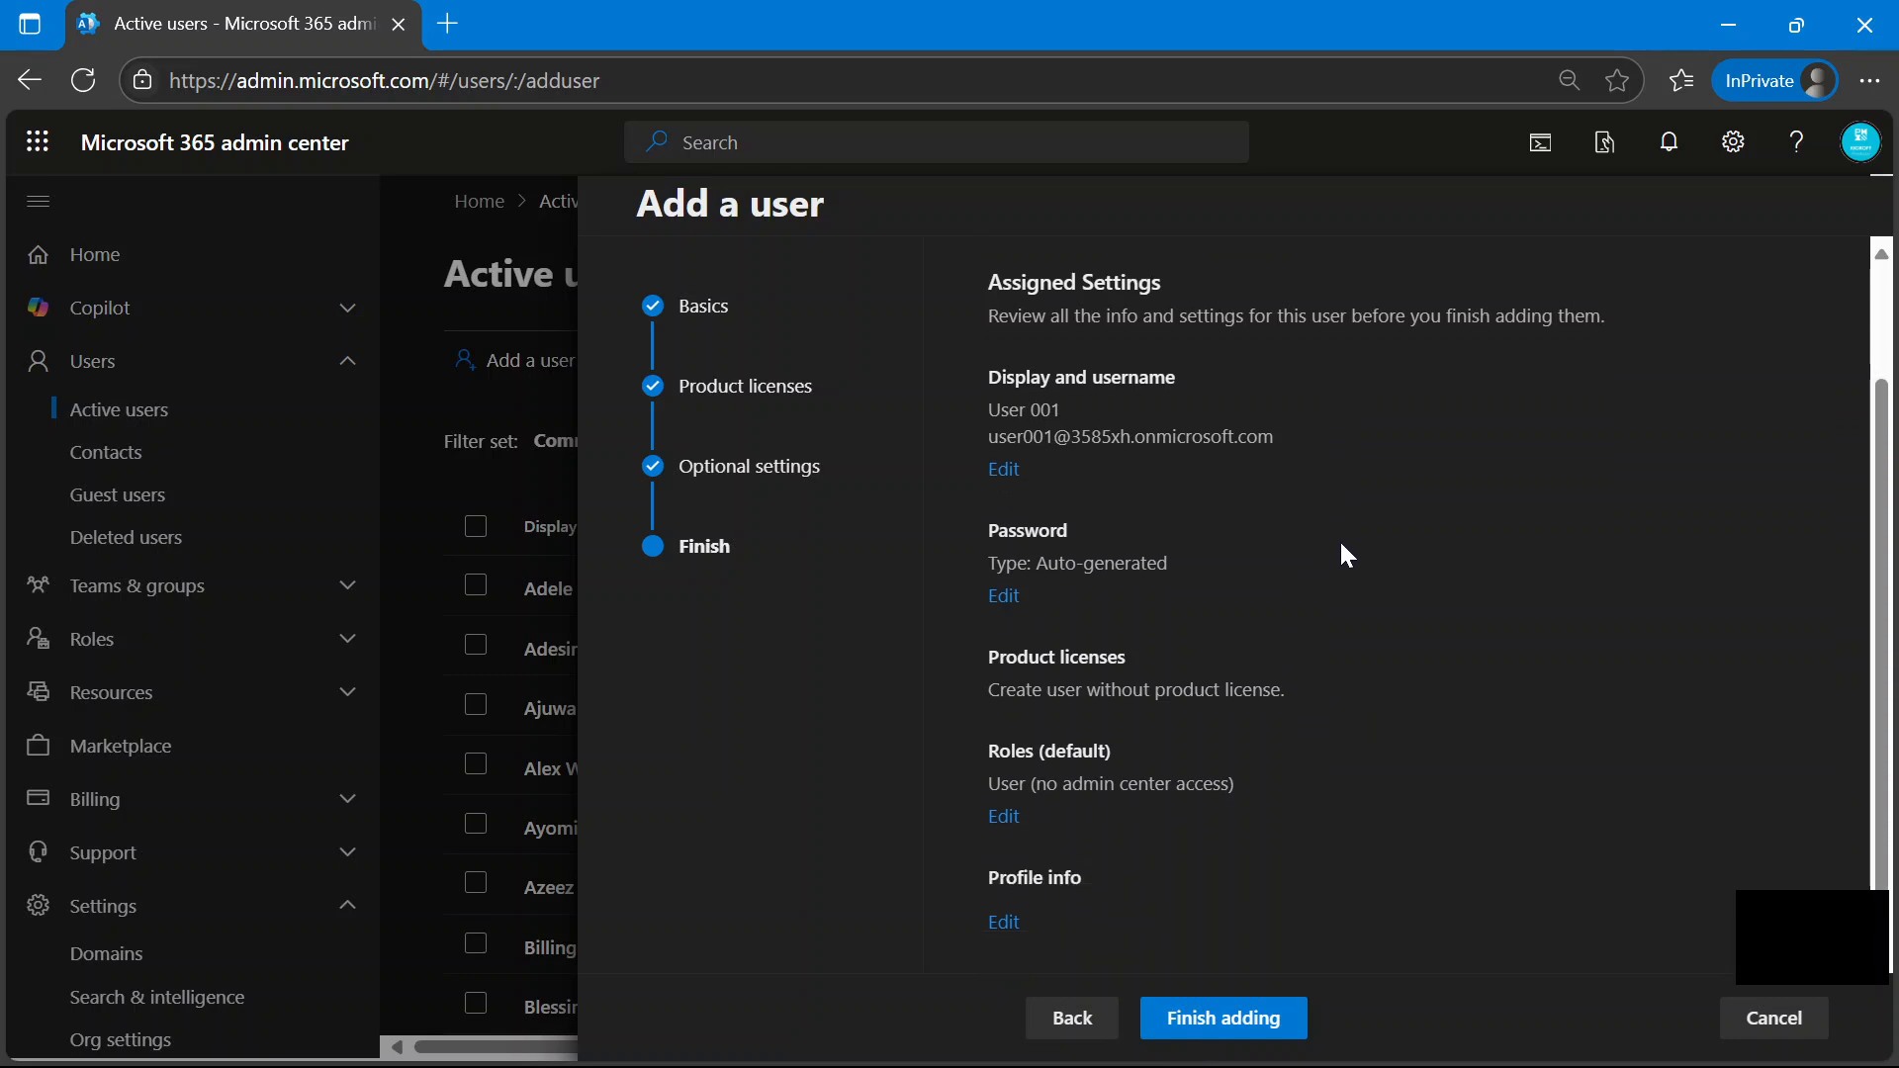
scroll(1348, 555, down, 1)
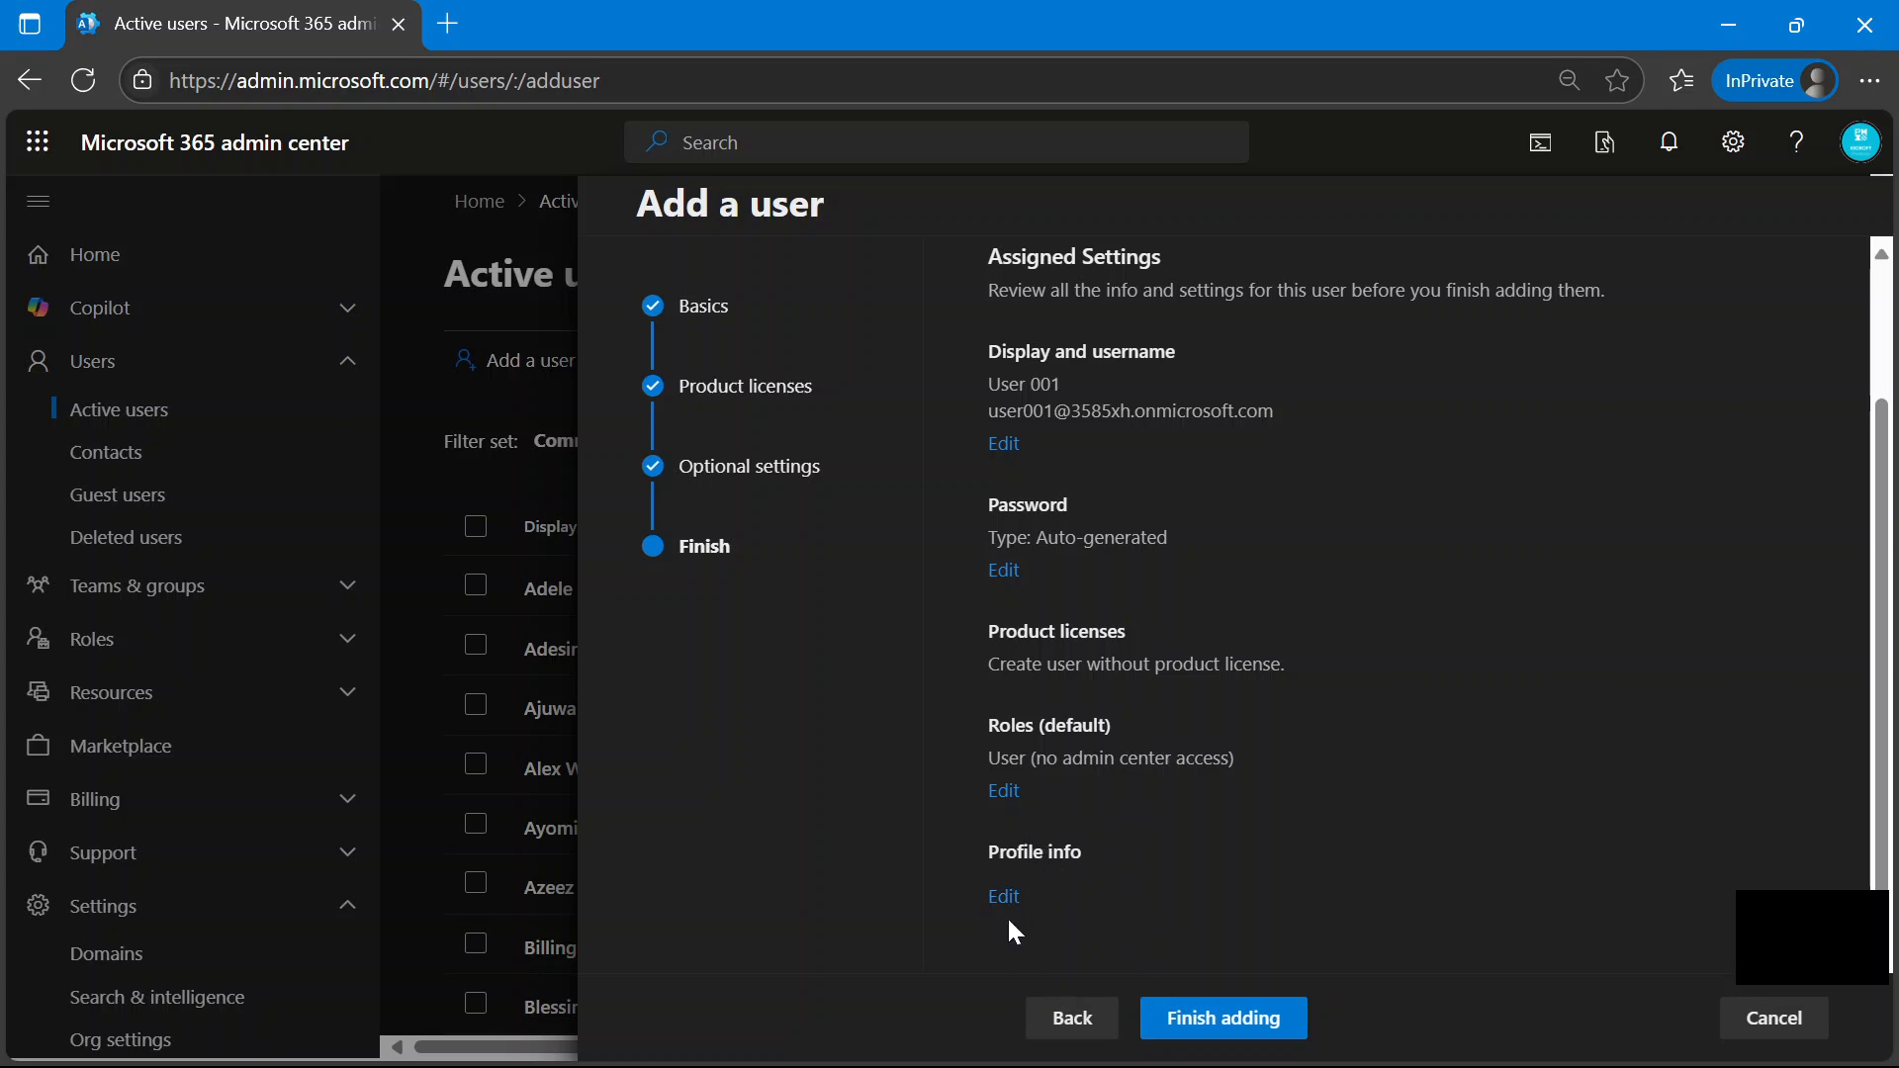
click(1244, 1036)
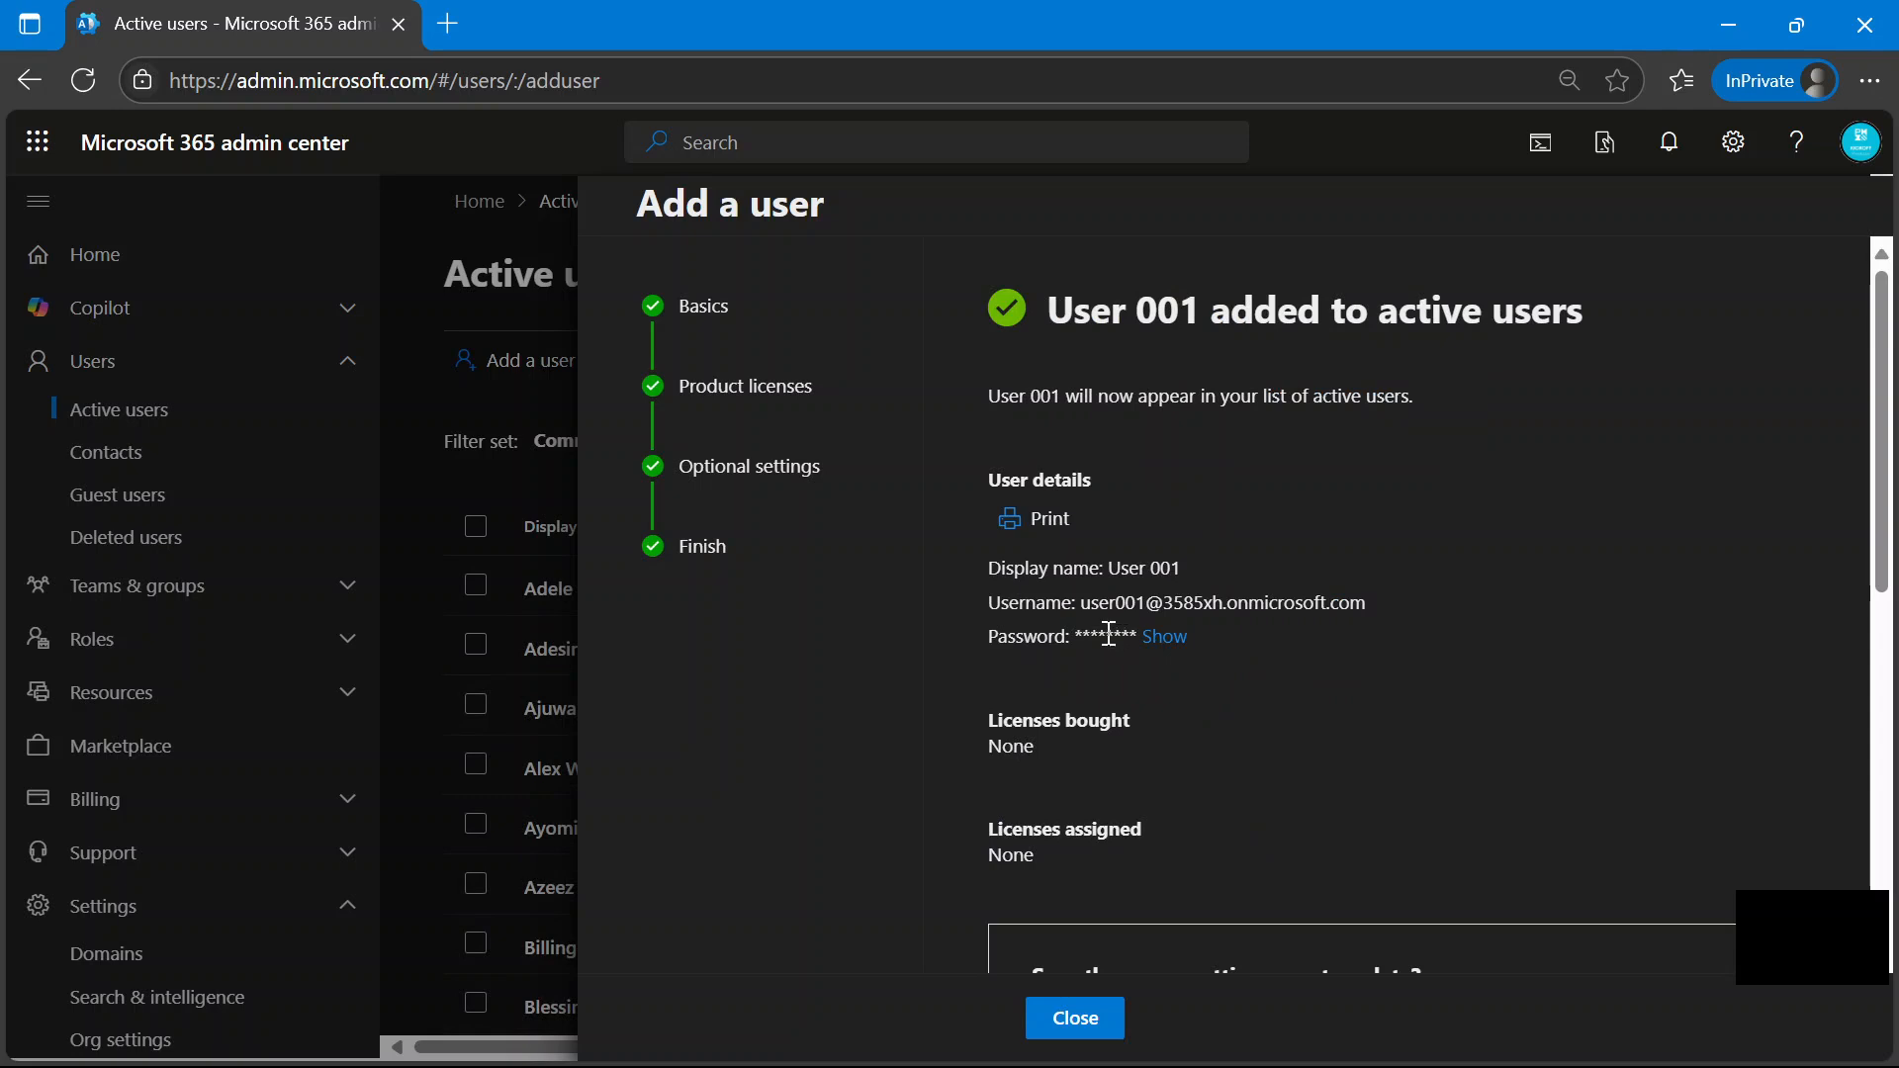
click(1075, 1019)
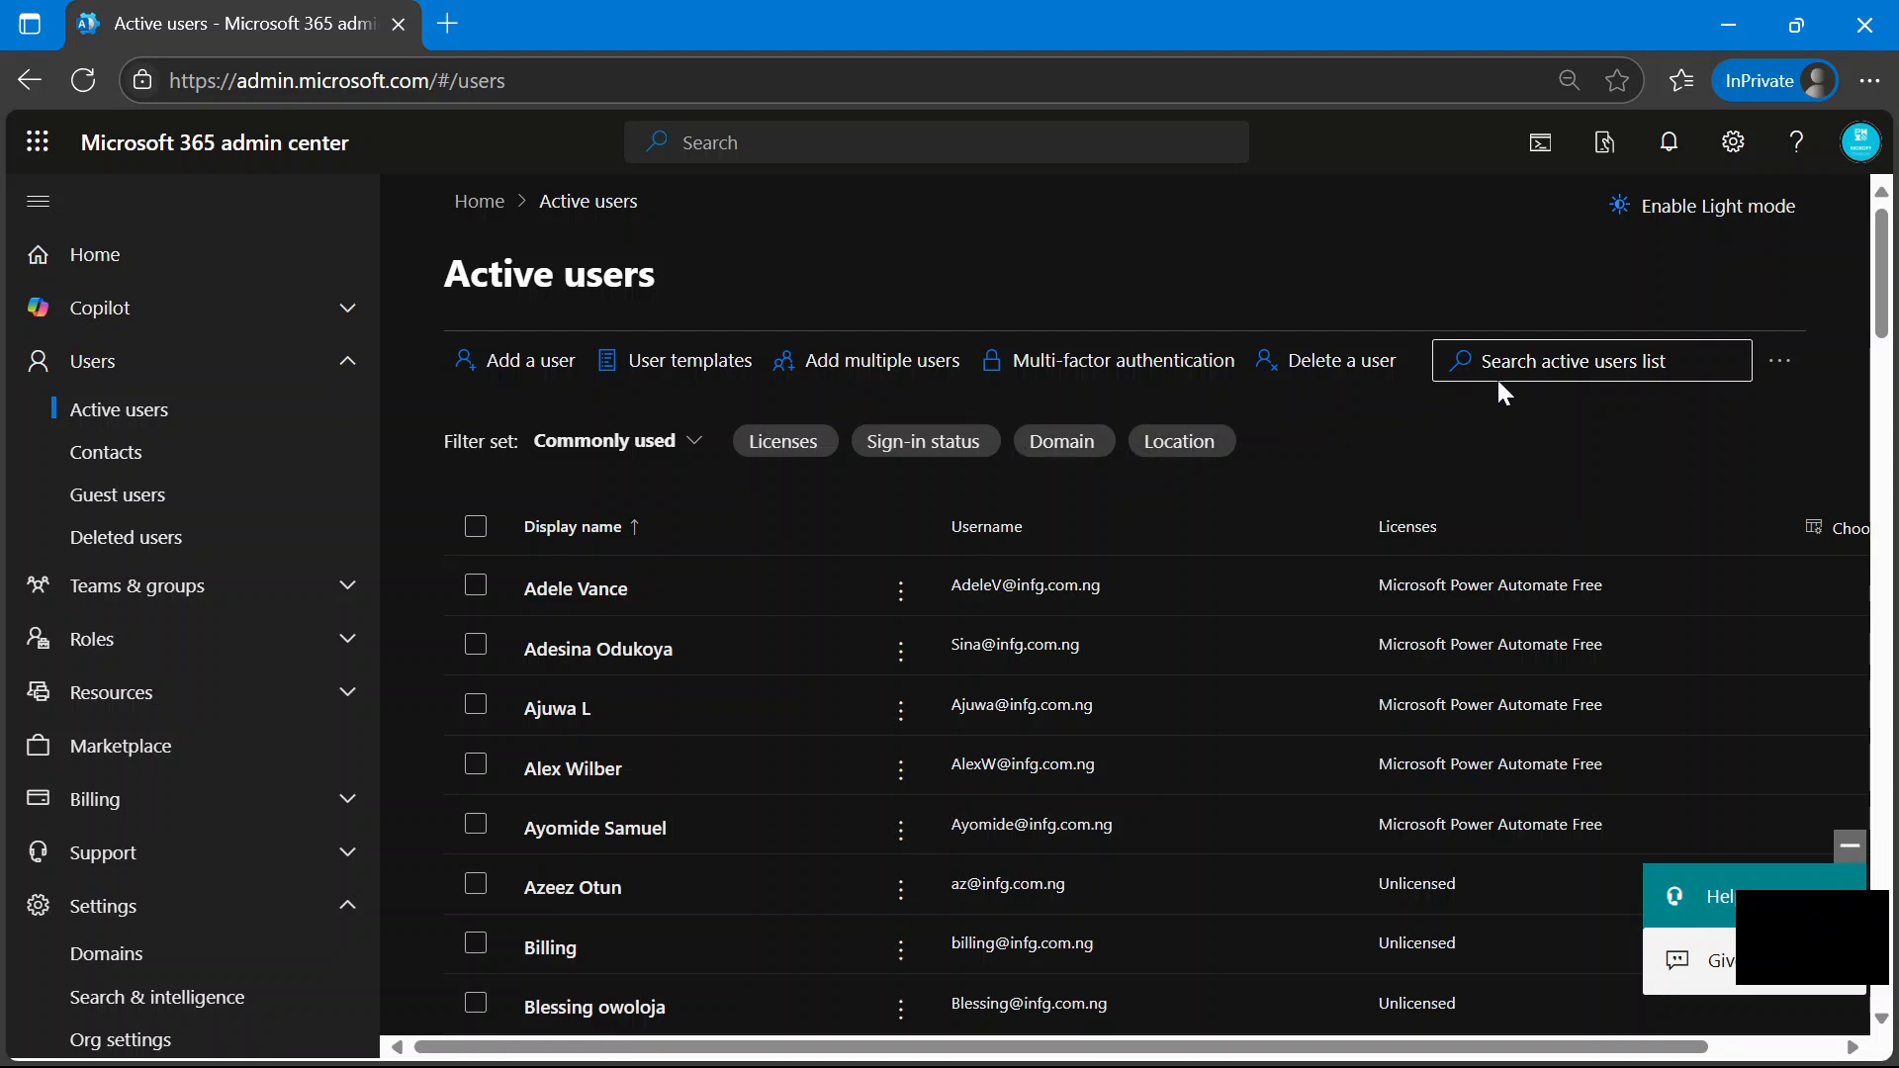
Search the active users list for user001, and clear the search.
click(1527, 362)
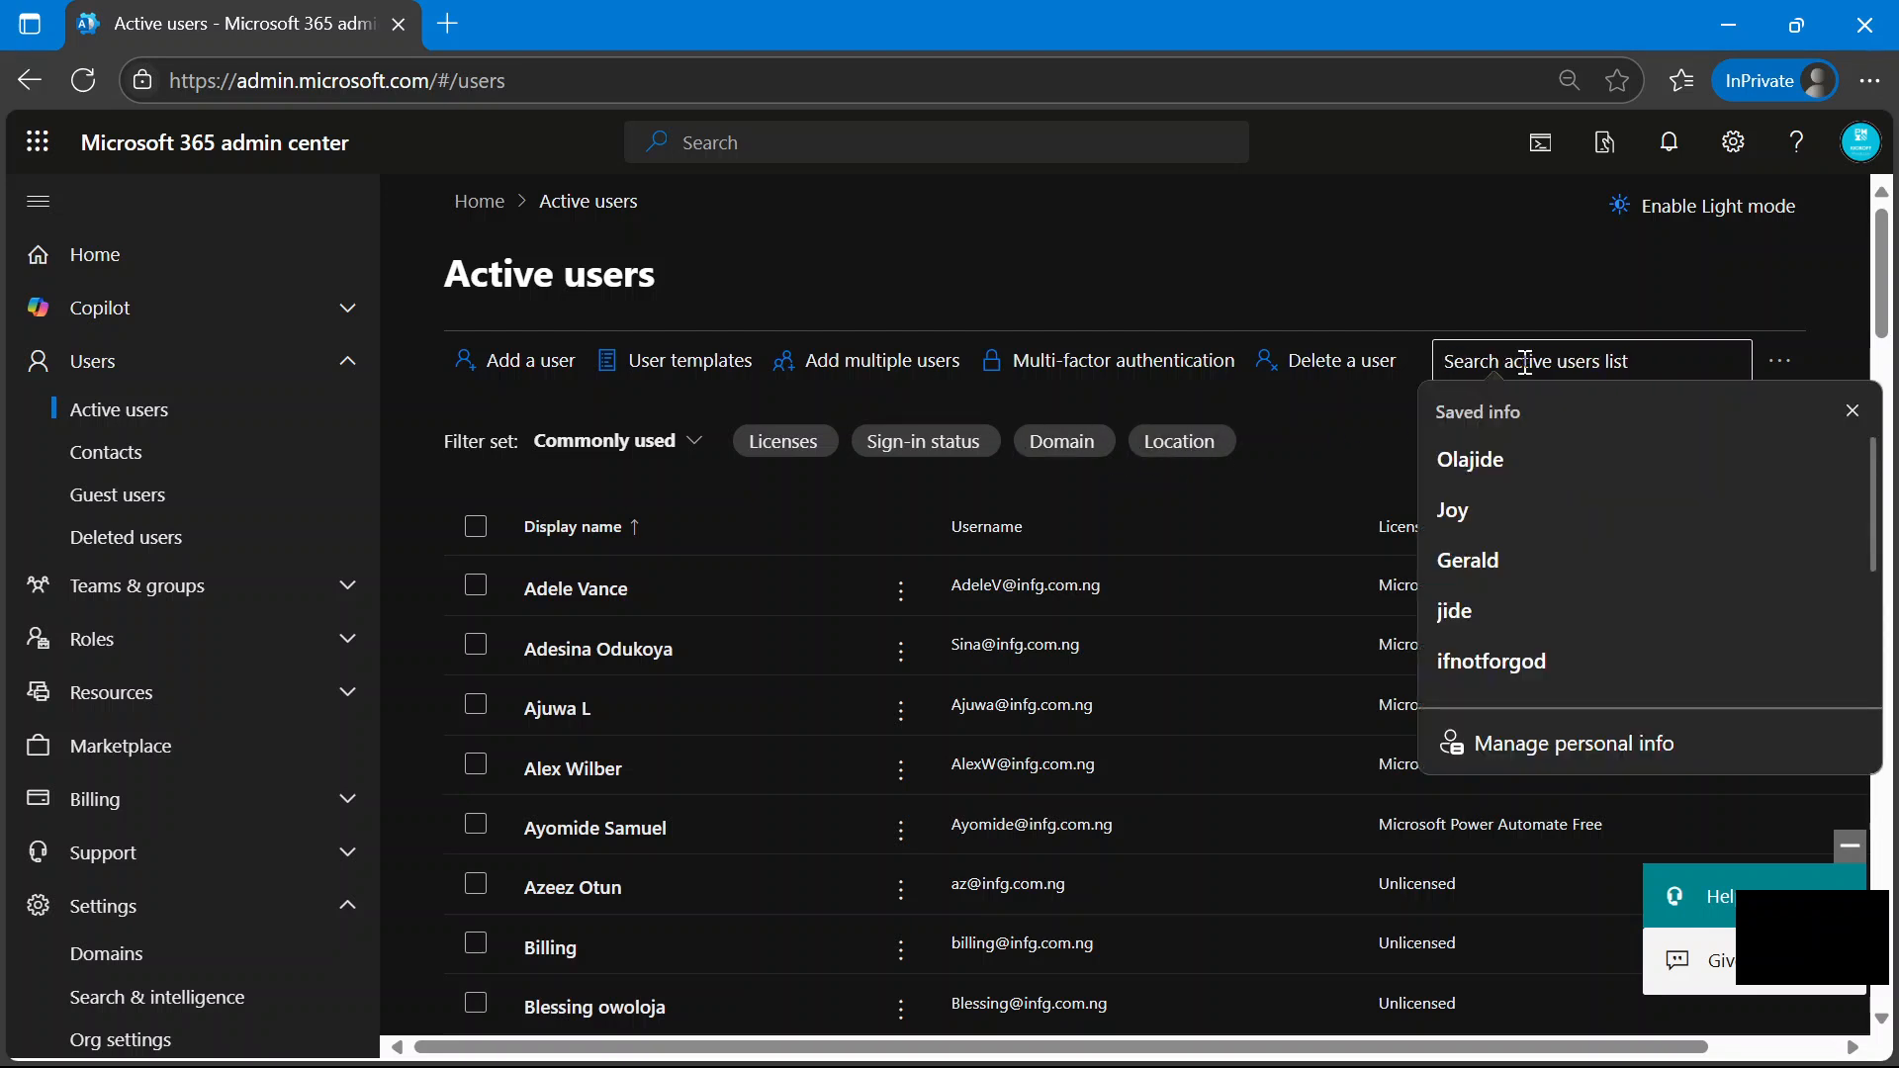
text(user001)
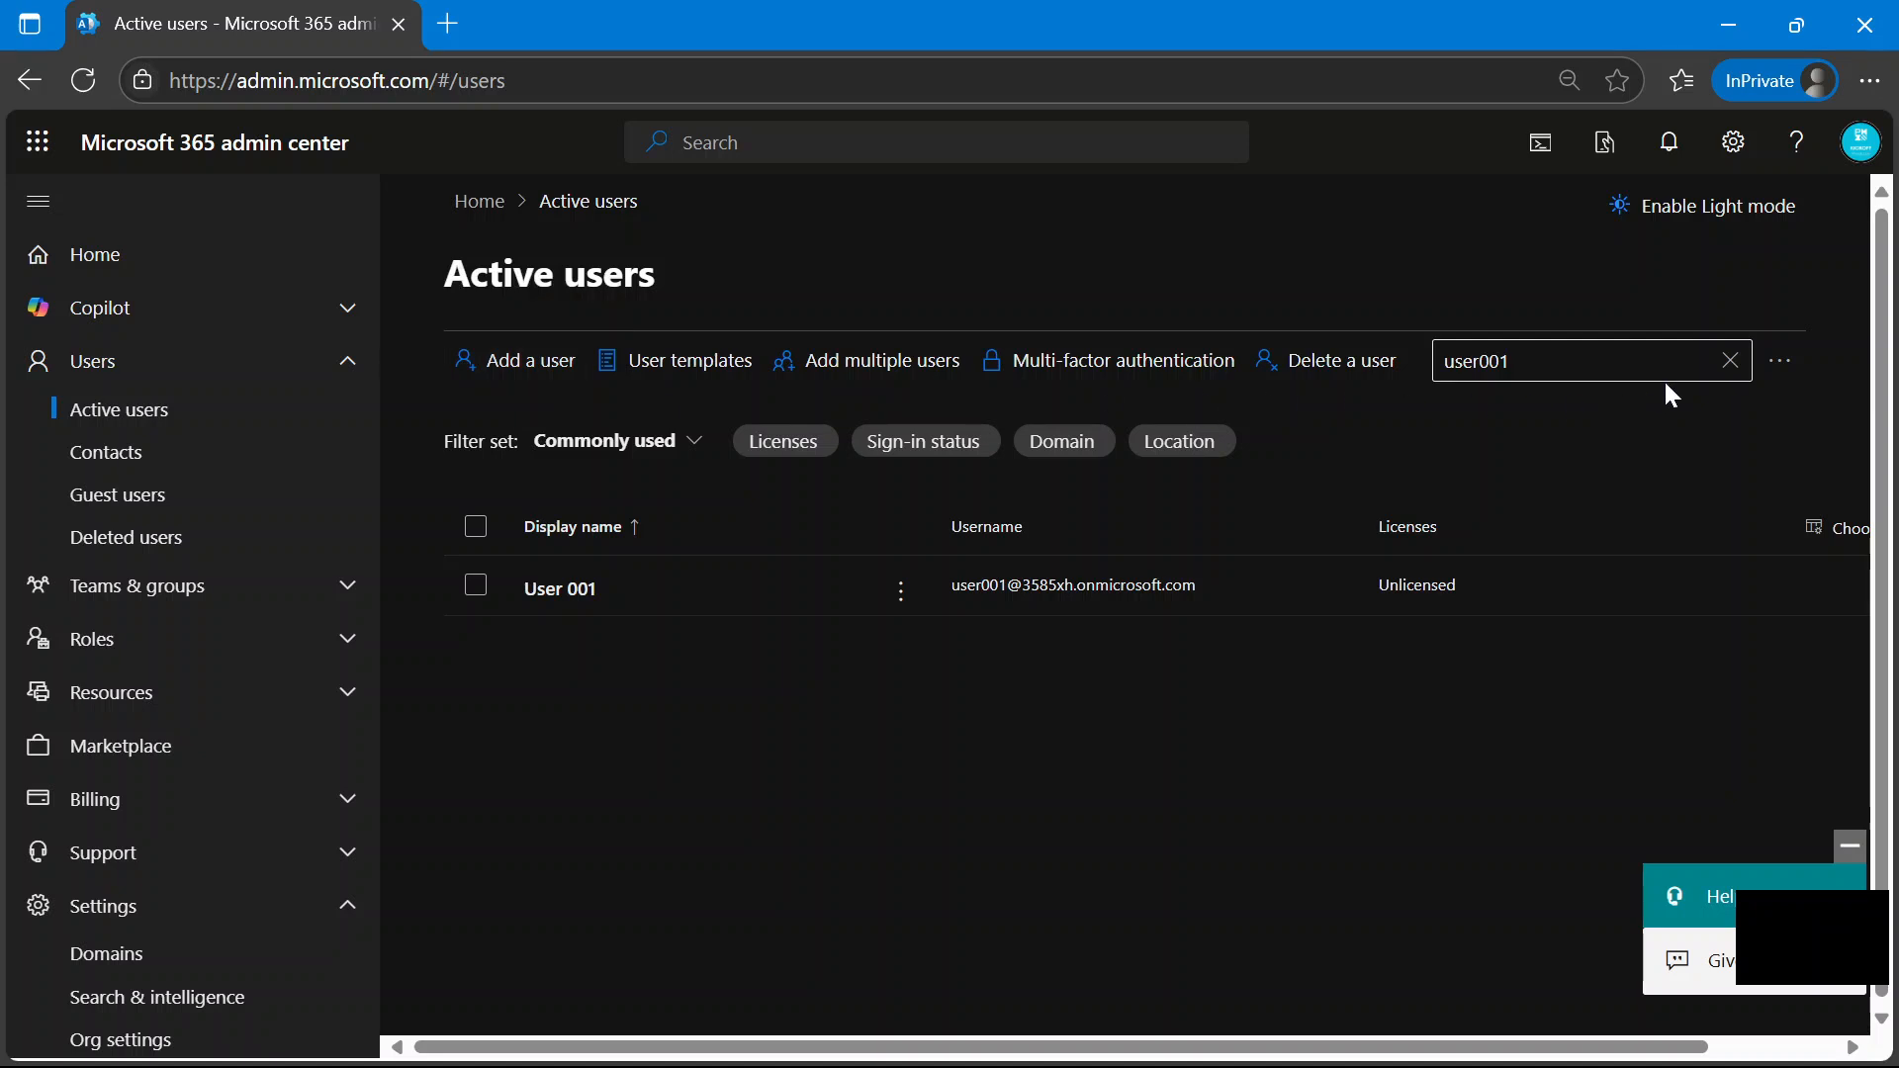
click(1730, 360)
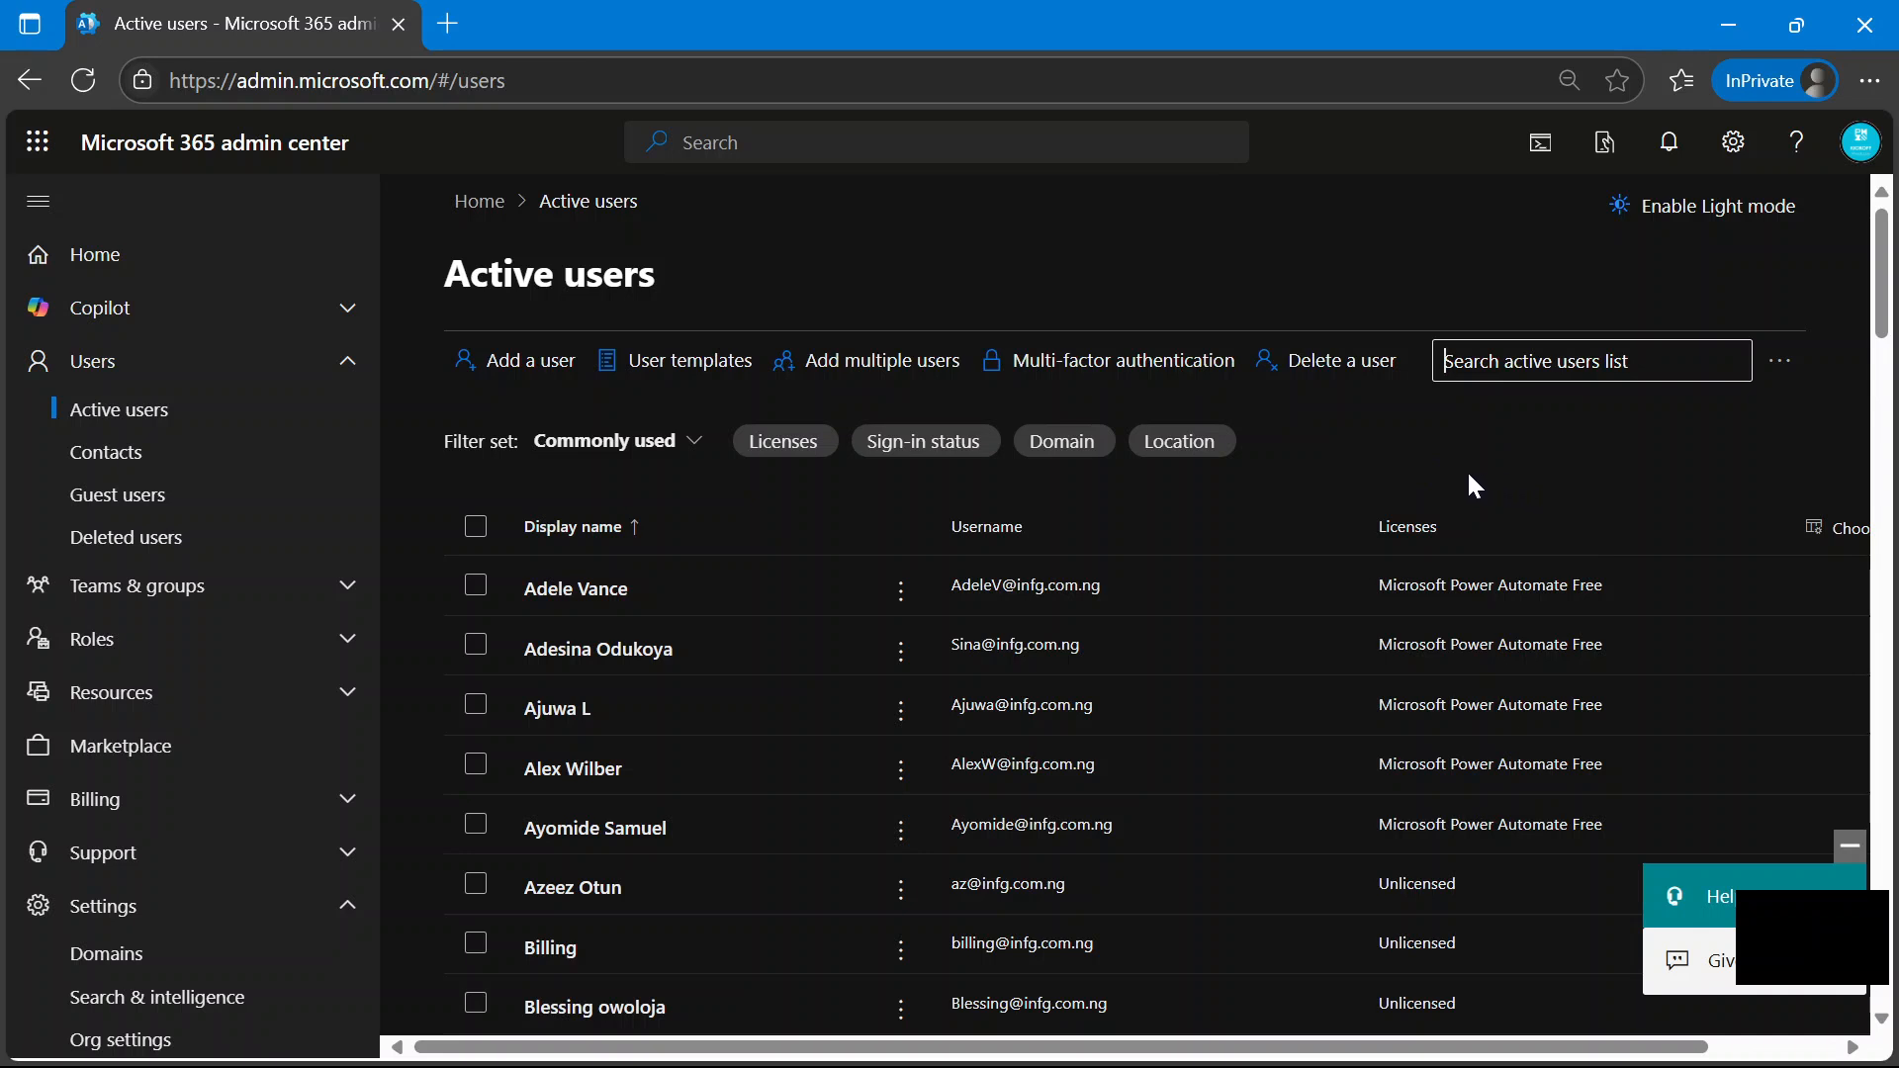
Start a new user template named Sales, leave it published to other admins, and continue to its basics.
click(693, 376)
click(693, 380)
click(686, 416)
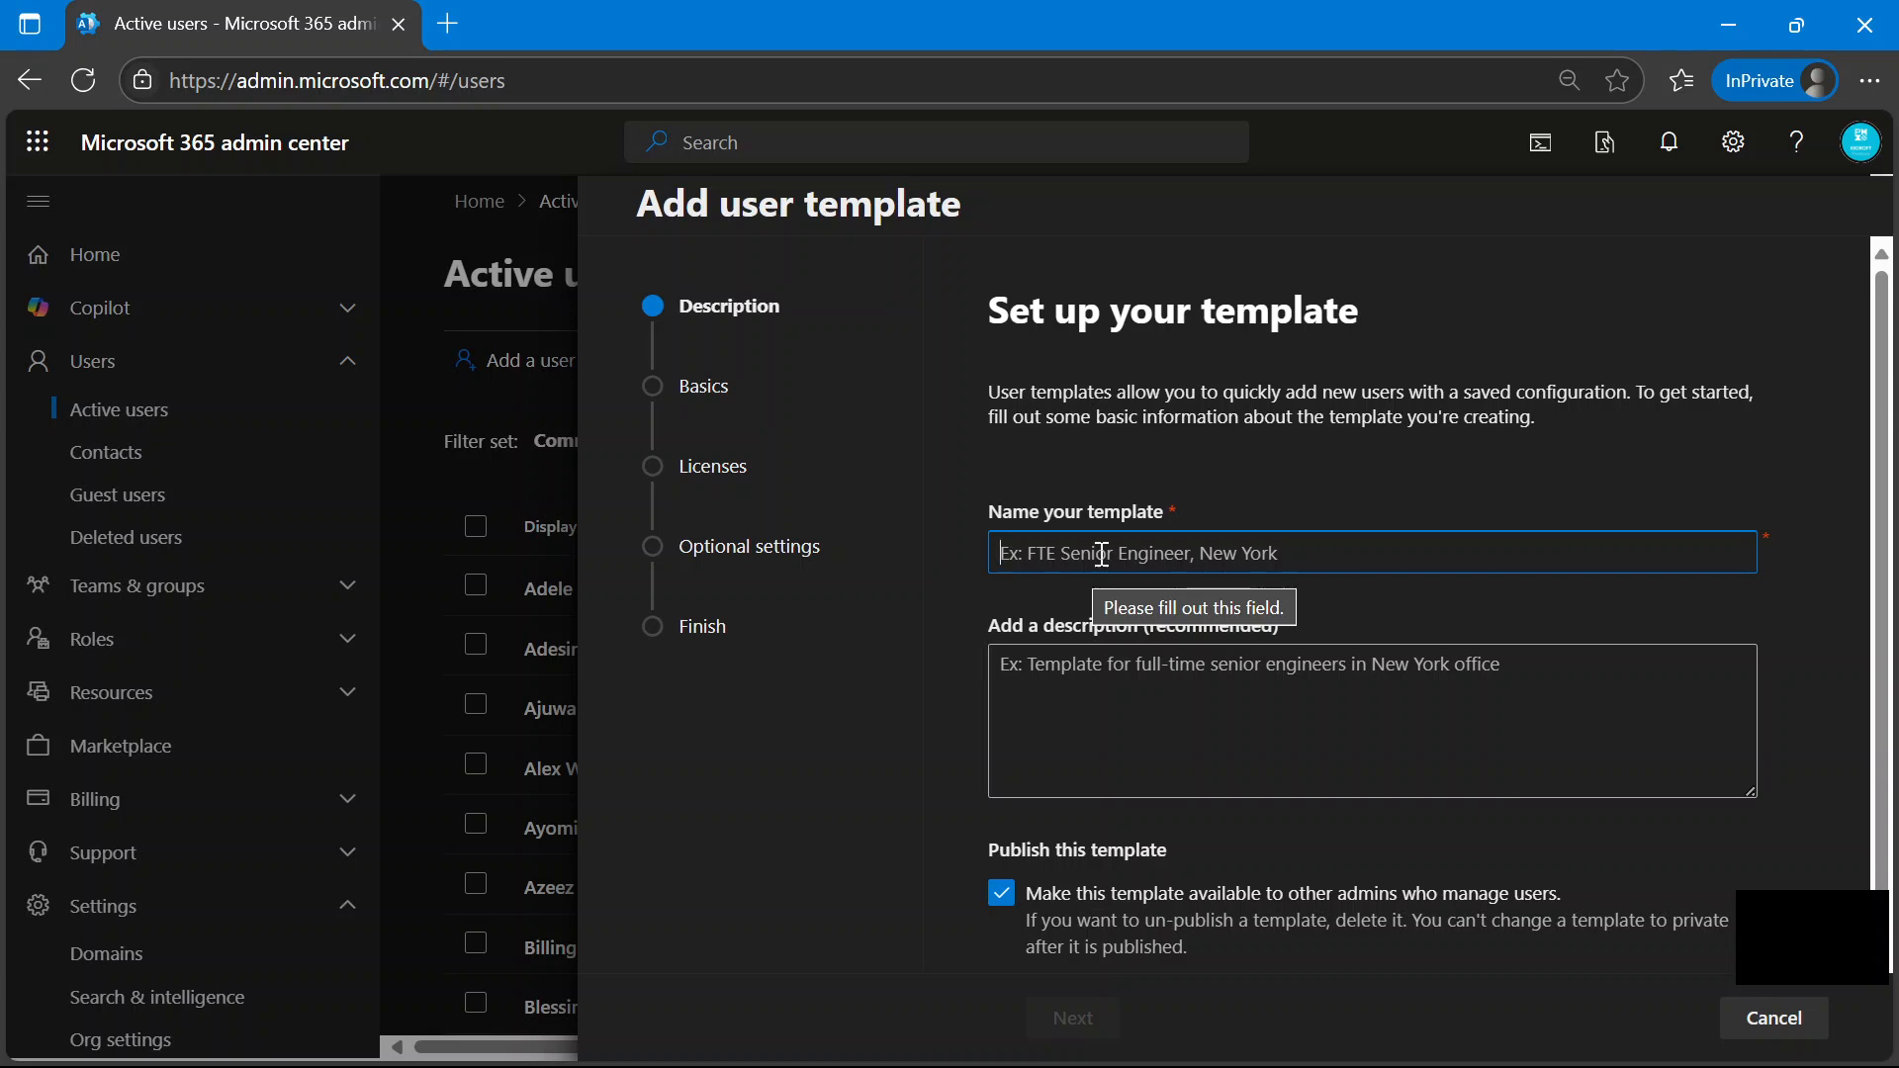
text(Sales)
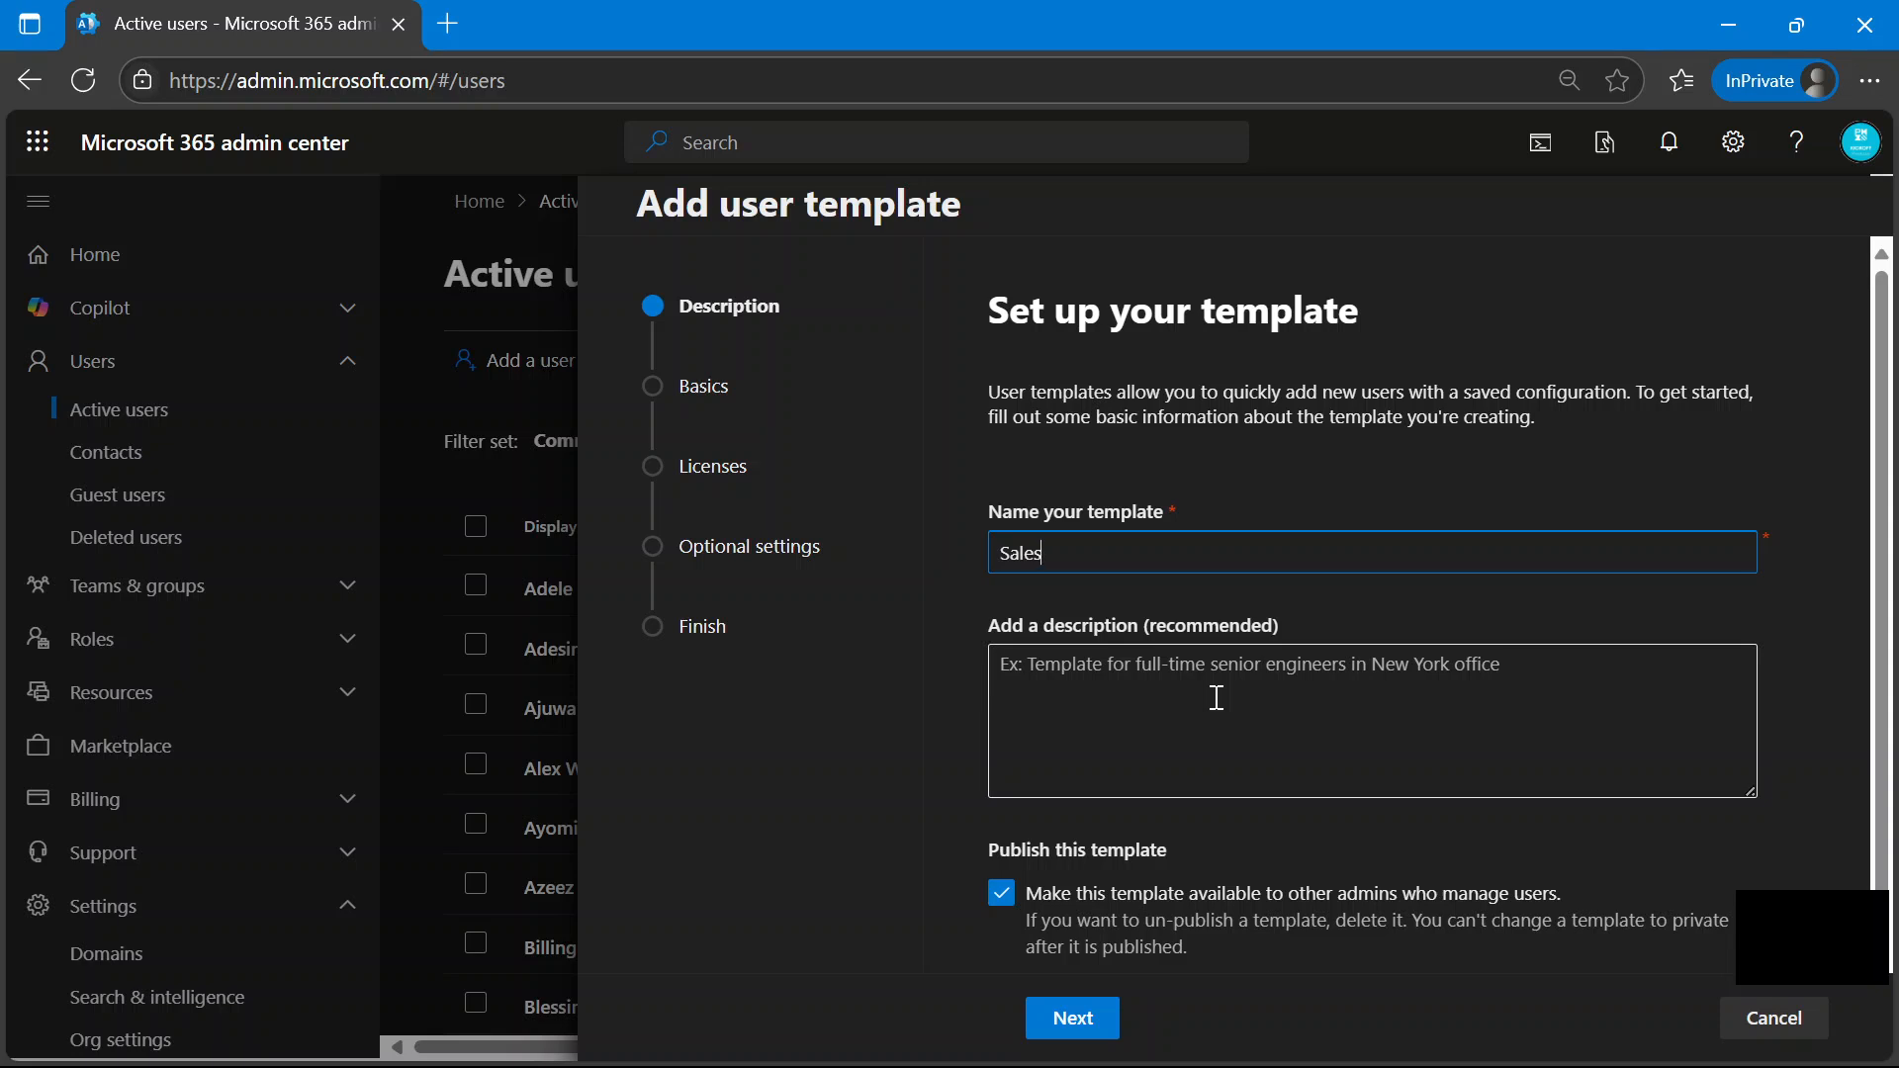
scroll(1217, 699, down, 1)
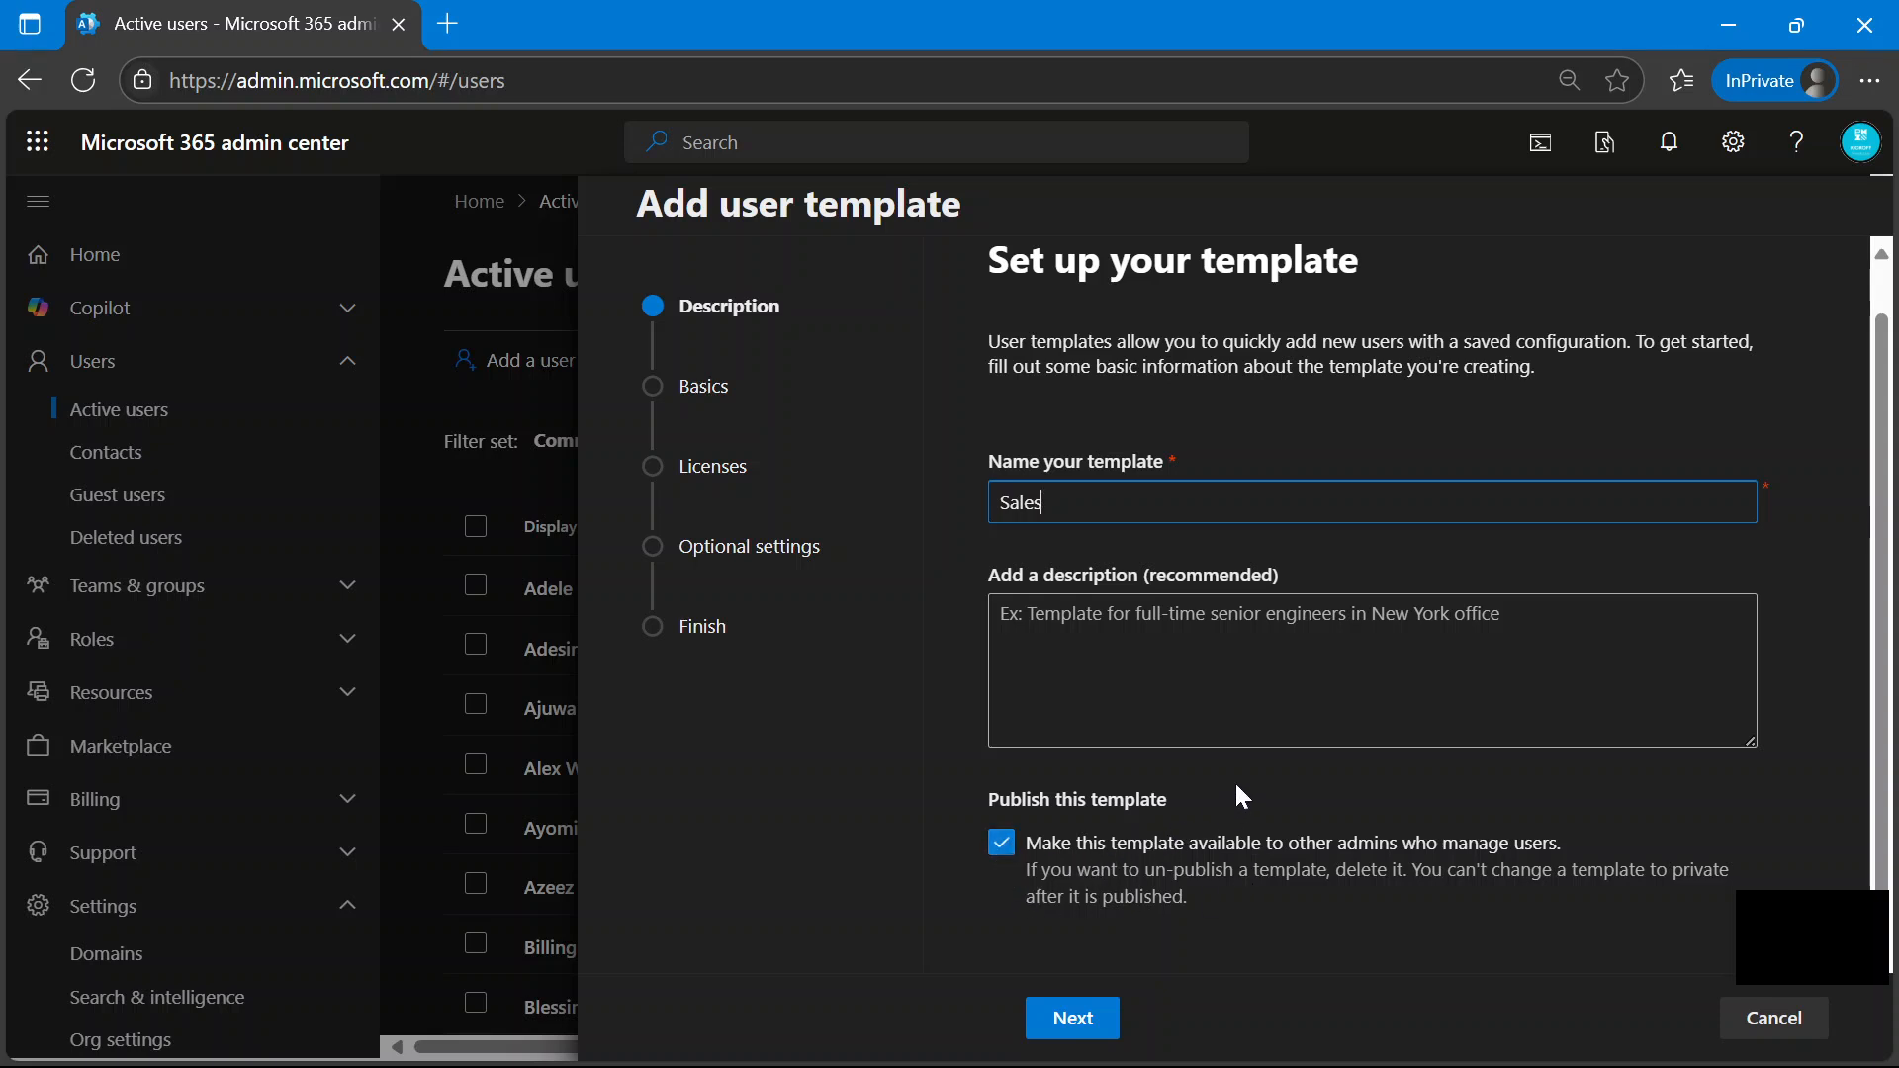
click(1095, 1038)
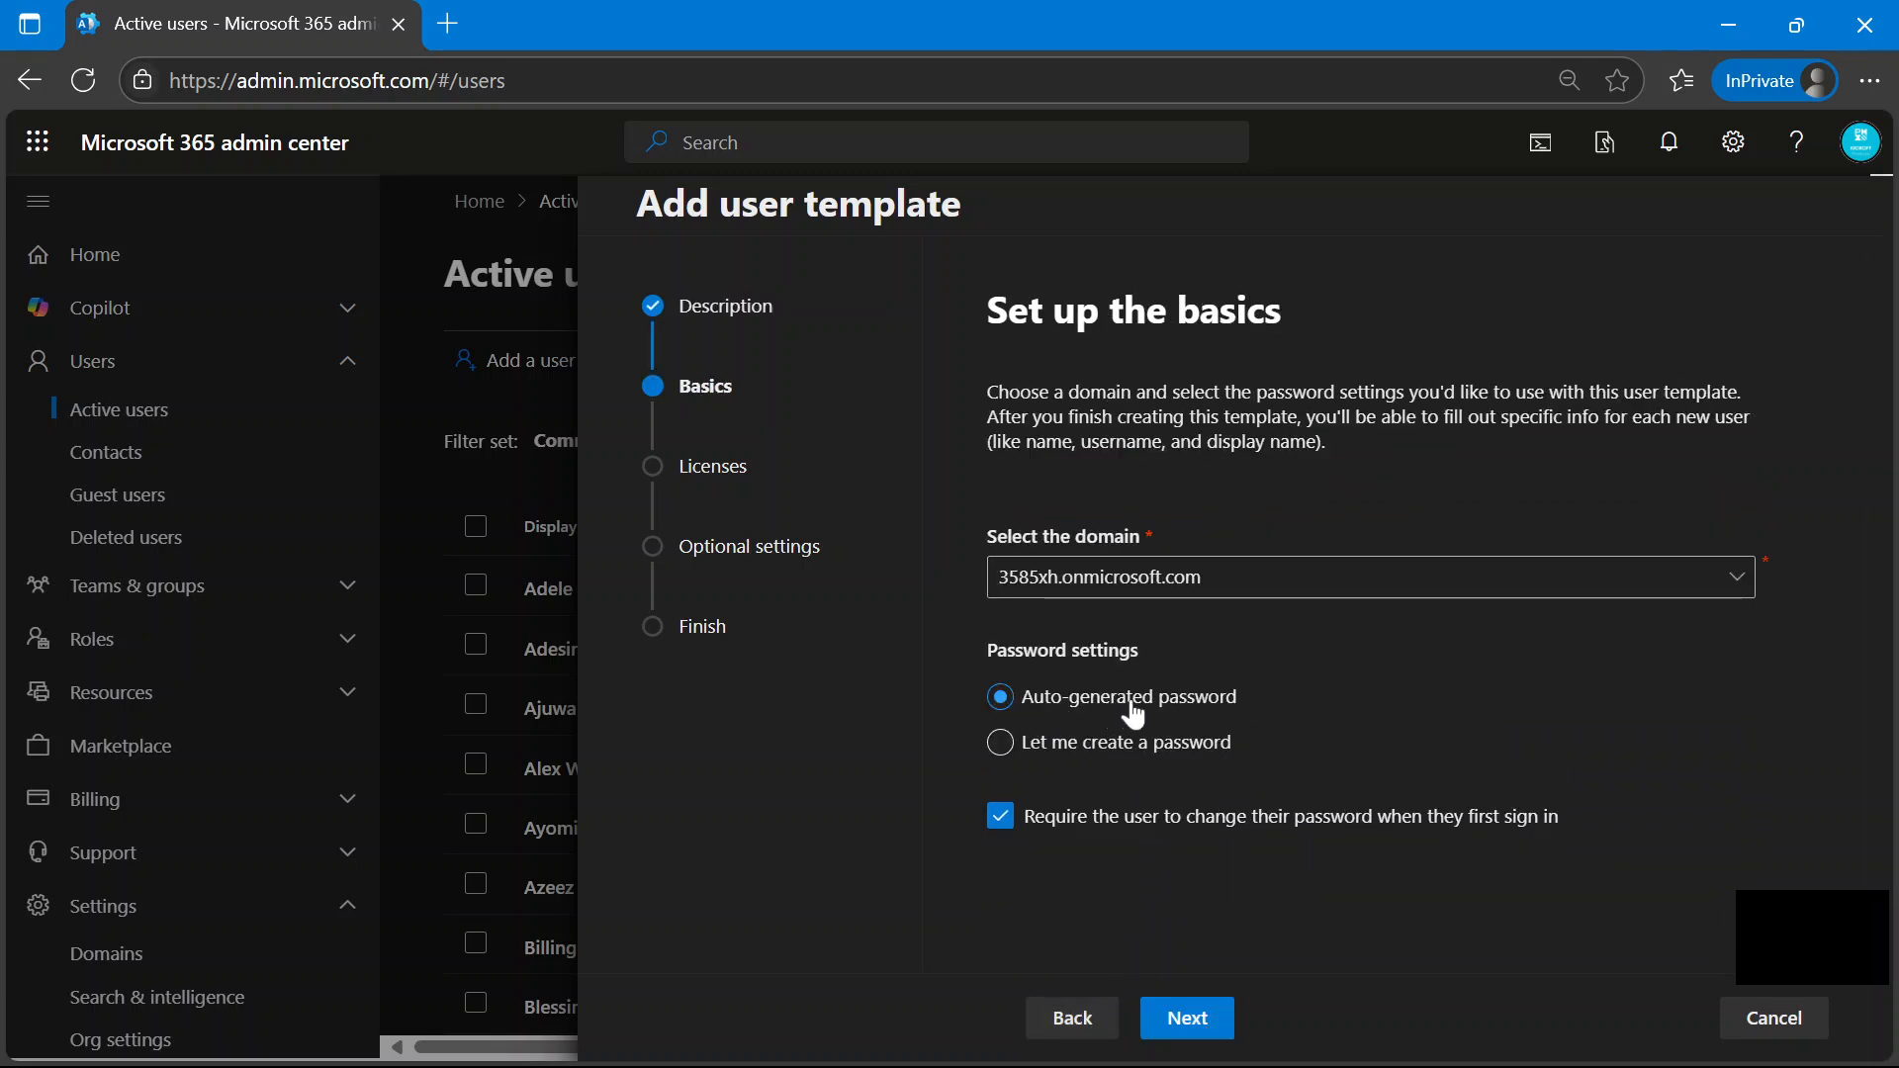
Keep the 3585xh.onmicrosoft.com domain and auto-generated password with a required change at first sign-in, and continue to the template's licenses.
click(1235, 586)
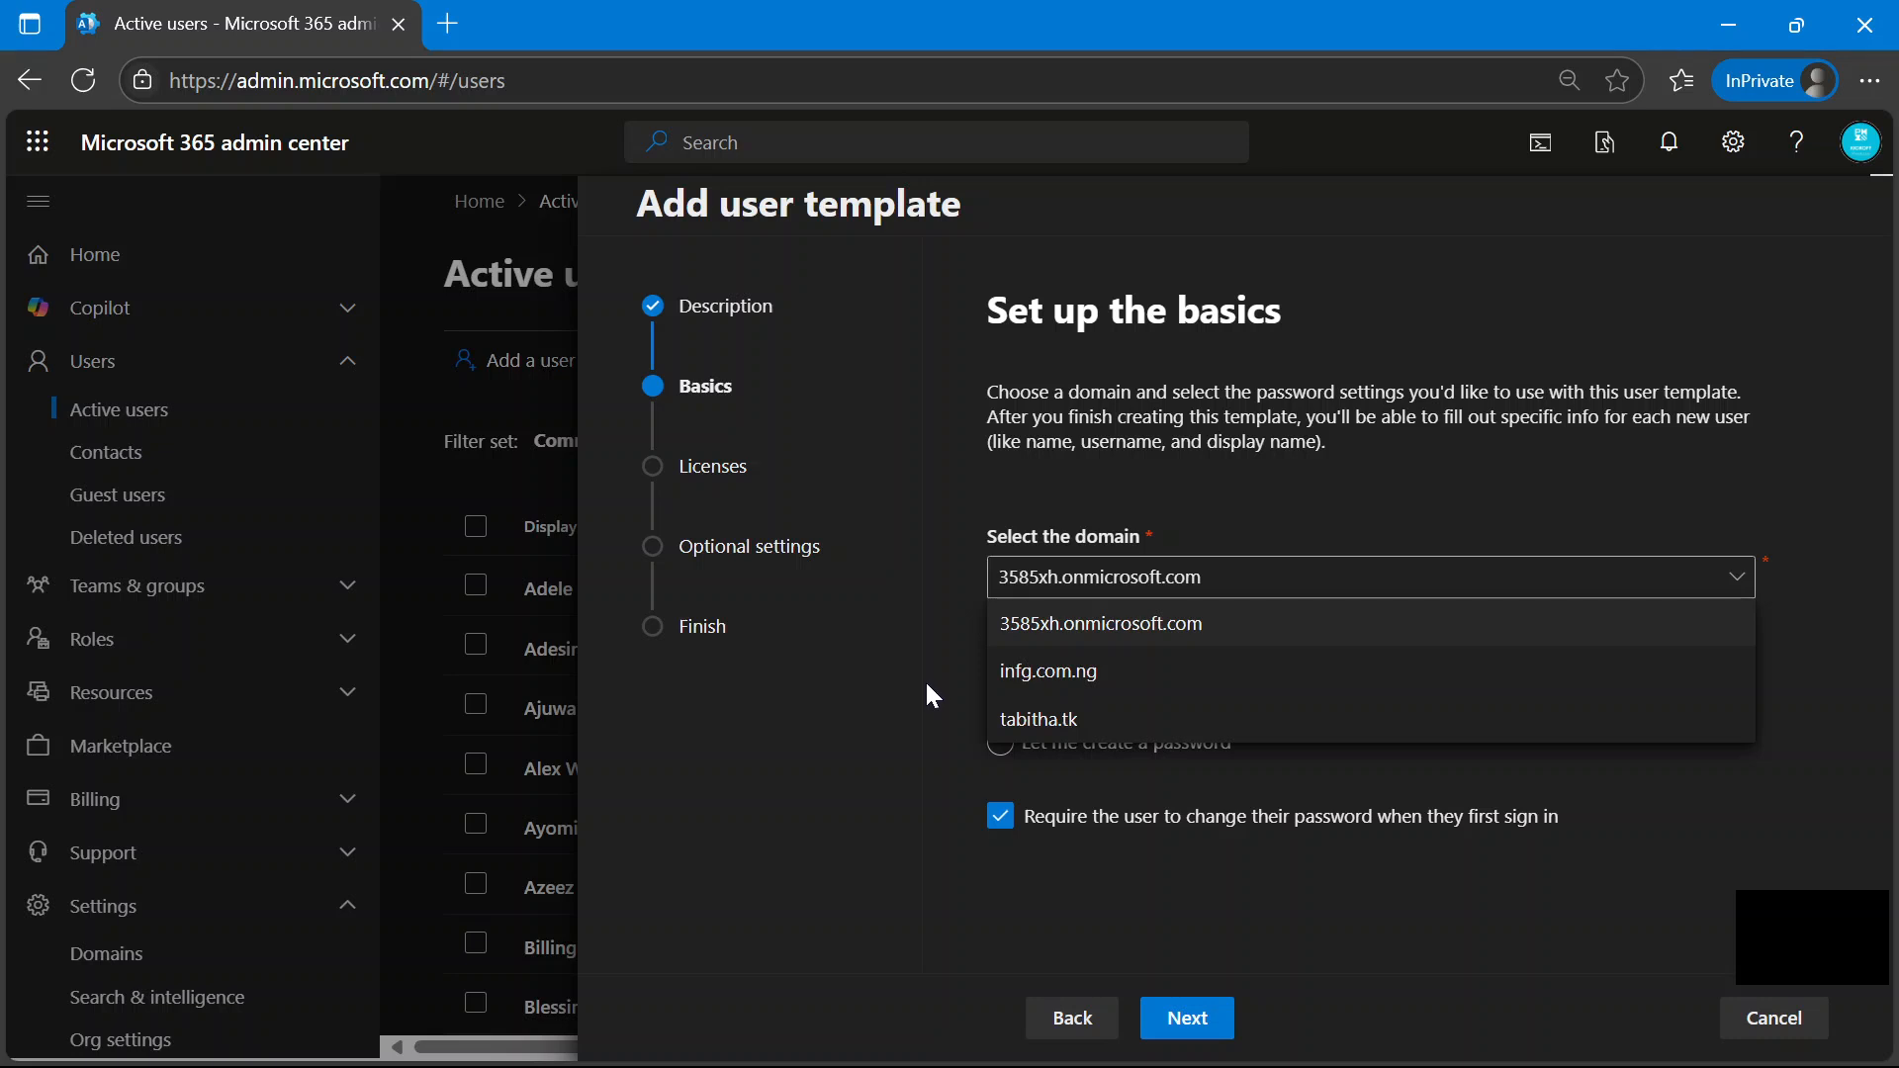
click(984, 475)
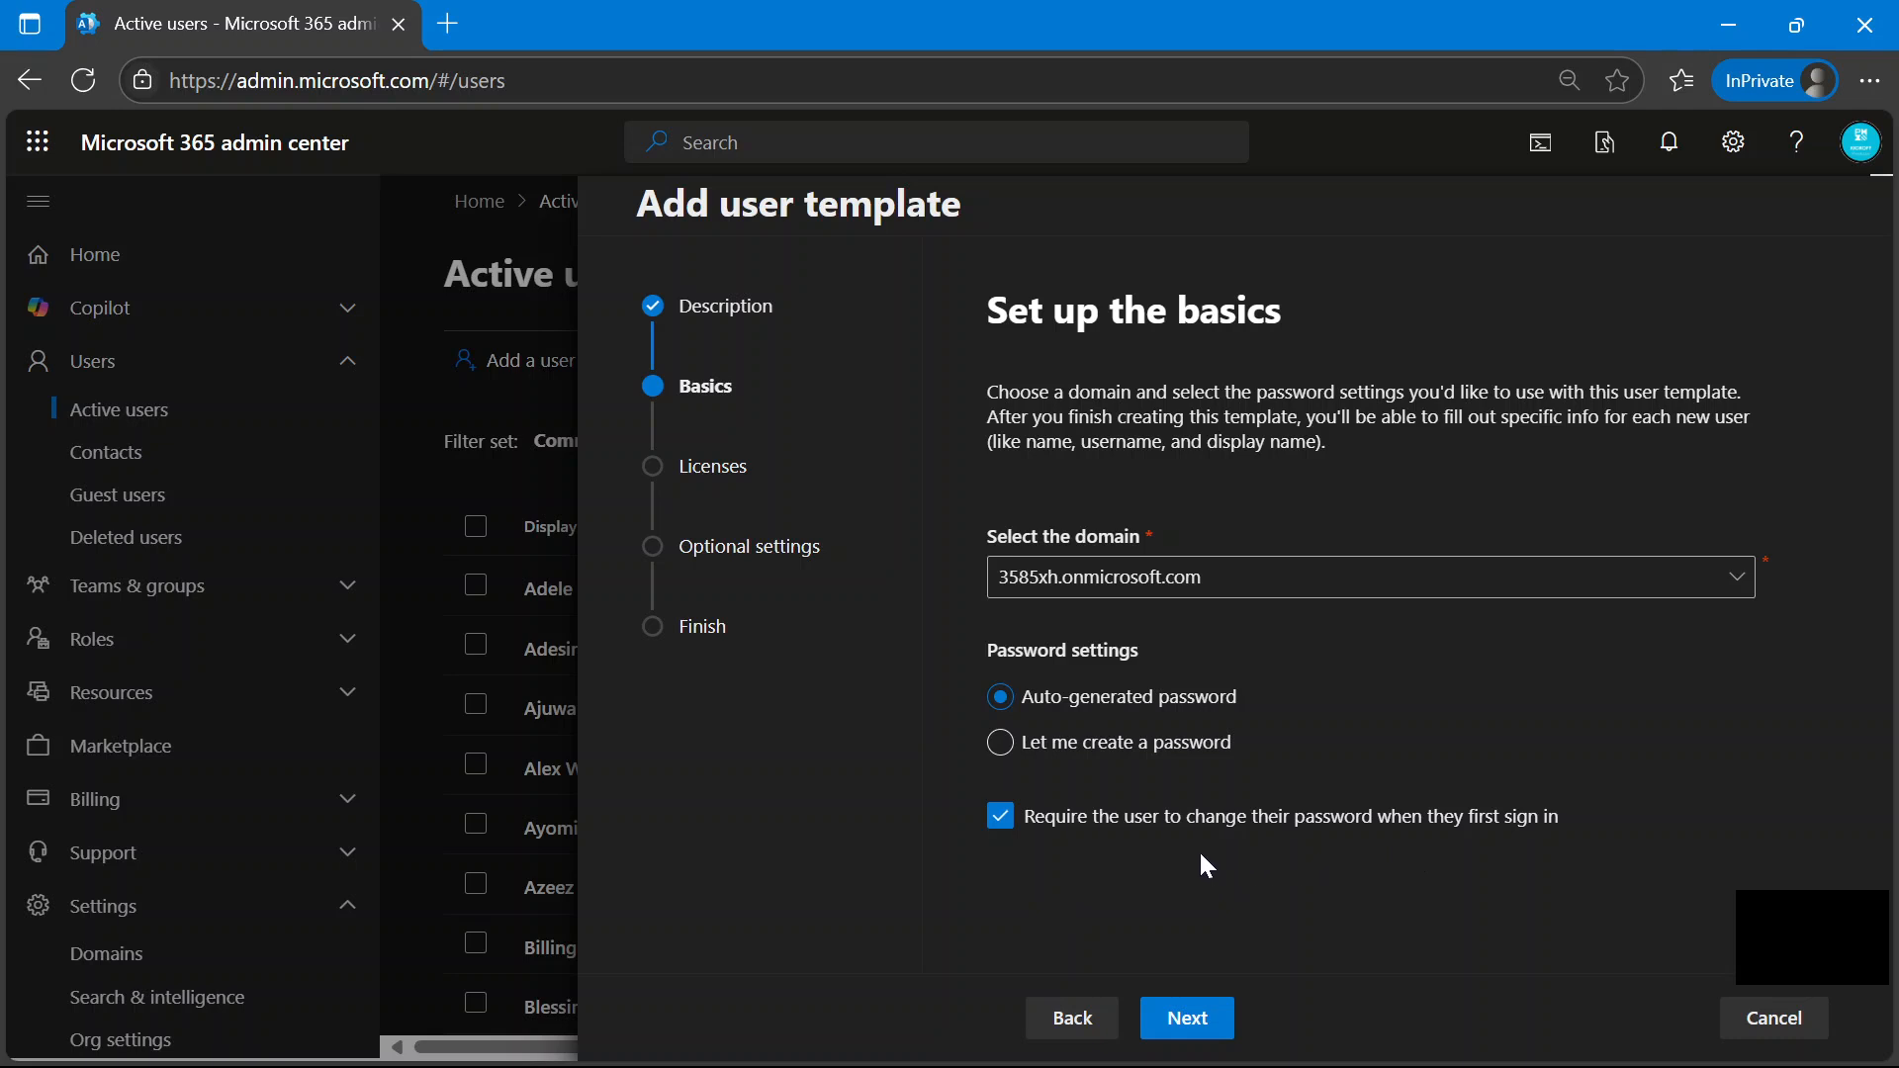
click(1190, 1019)
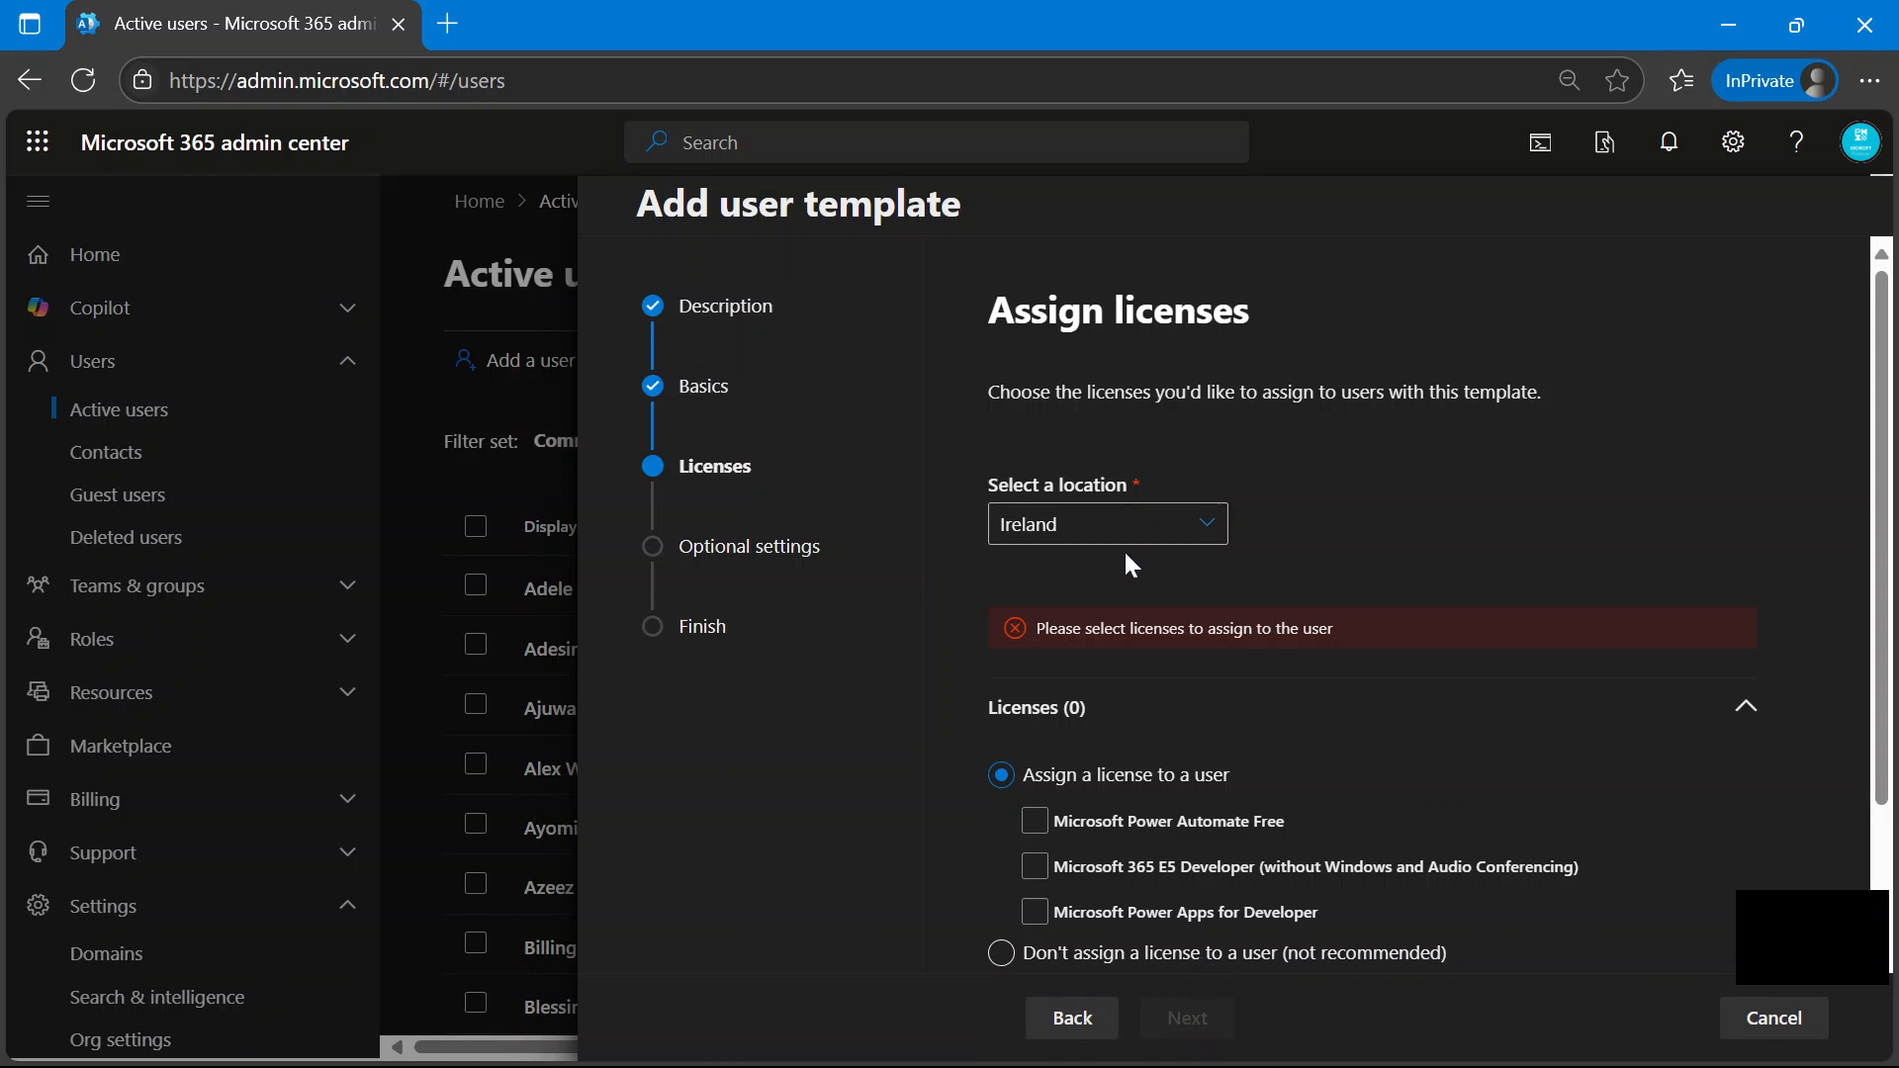
Set the template to not assign a license to users, keeping Ireland as the location, and continue to the optional settings.
scroll(1123, 549, down, 2)
click(1067, 686)
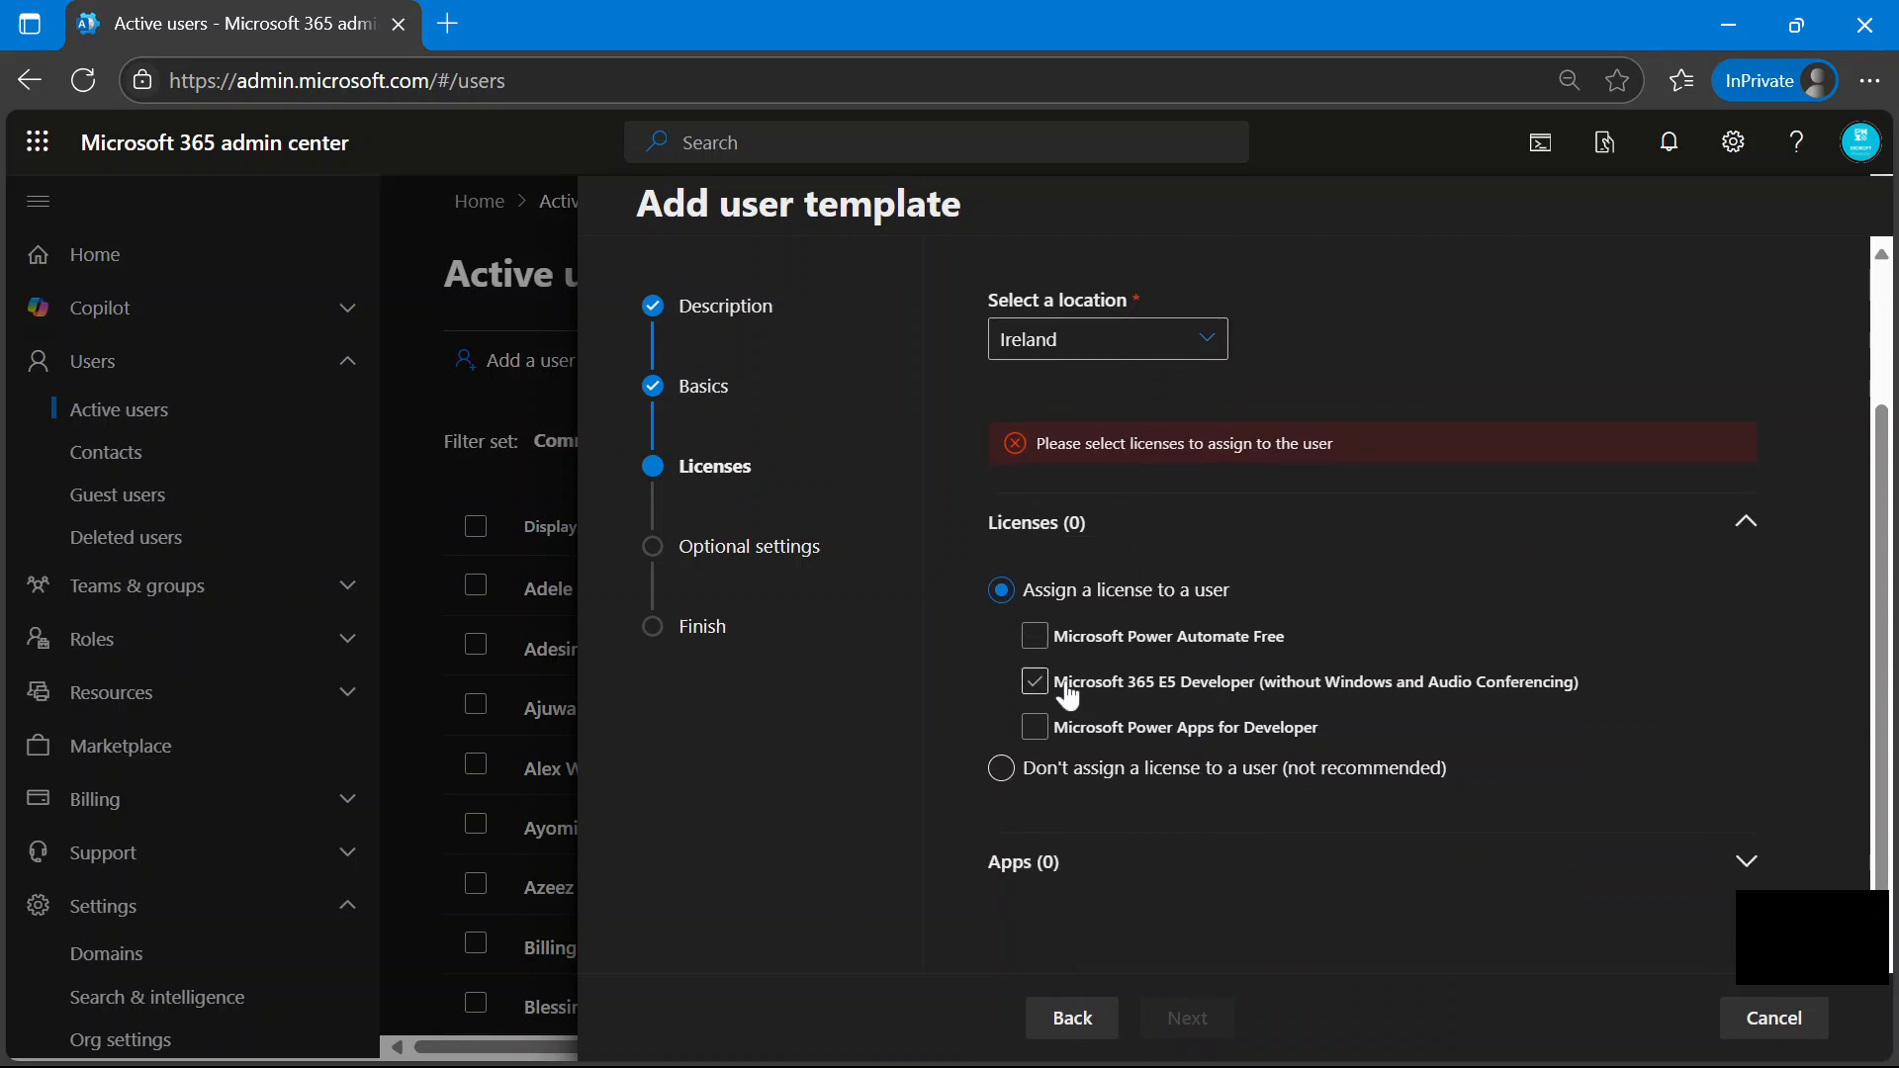
click(1035, 641)
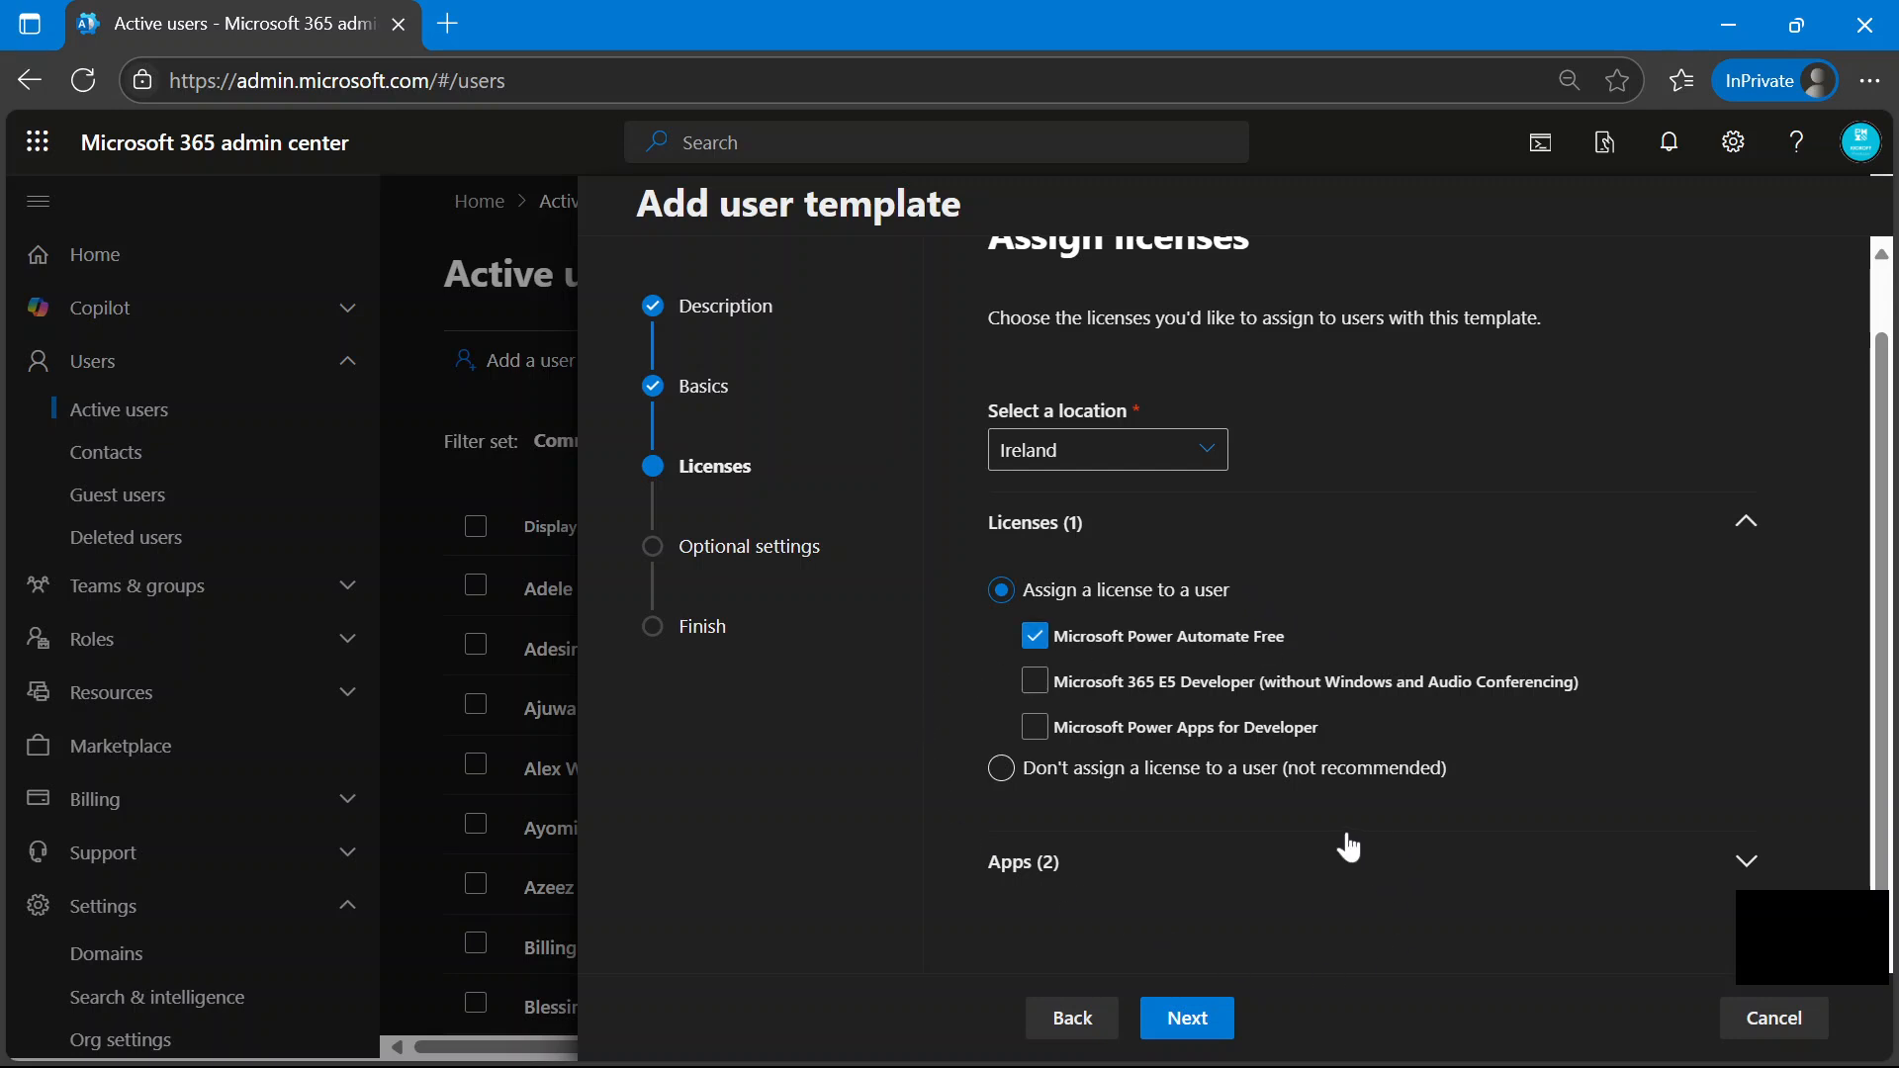
click(1000, 770)
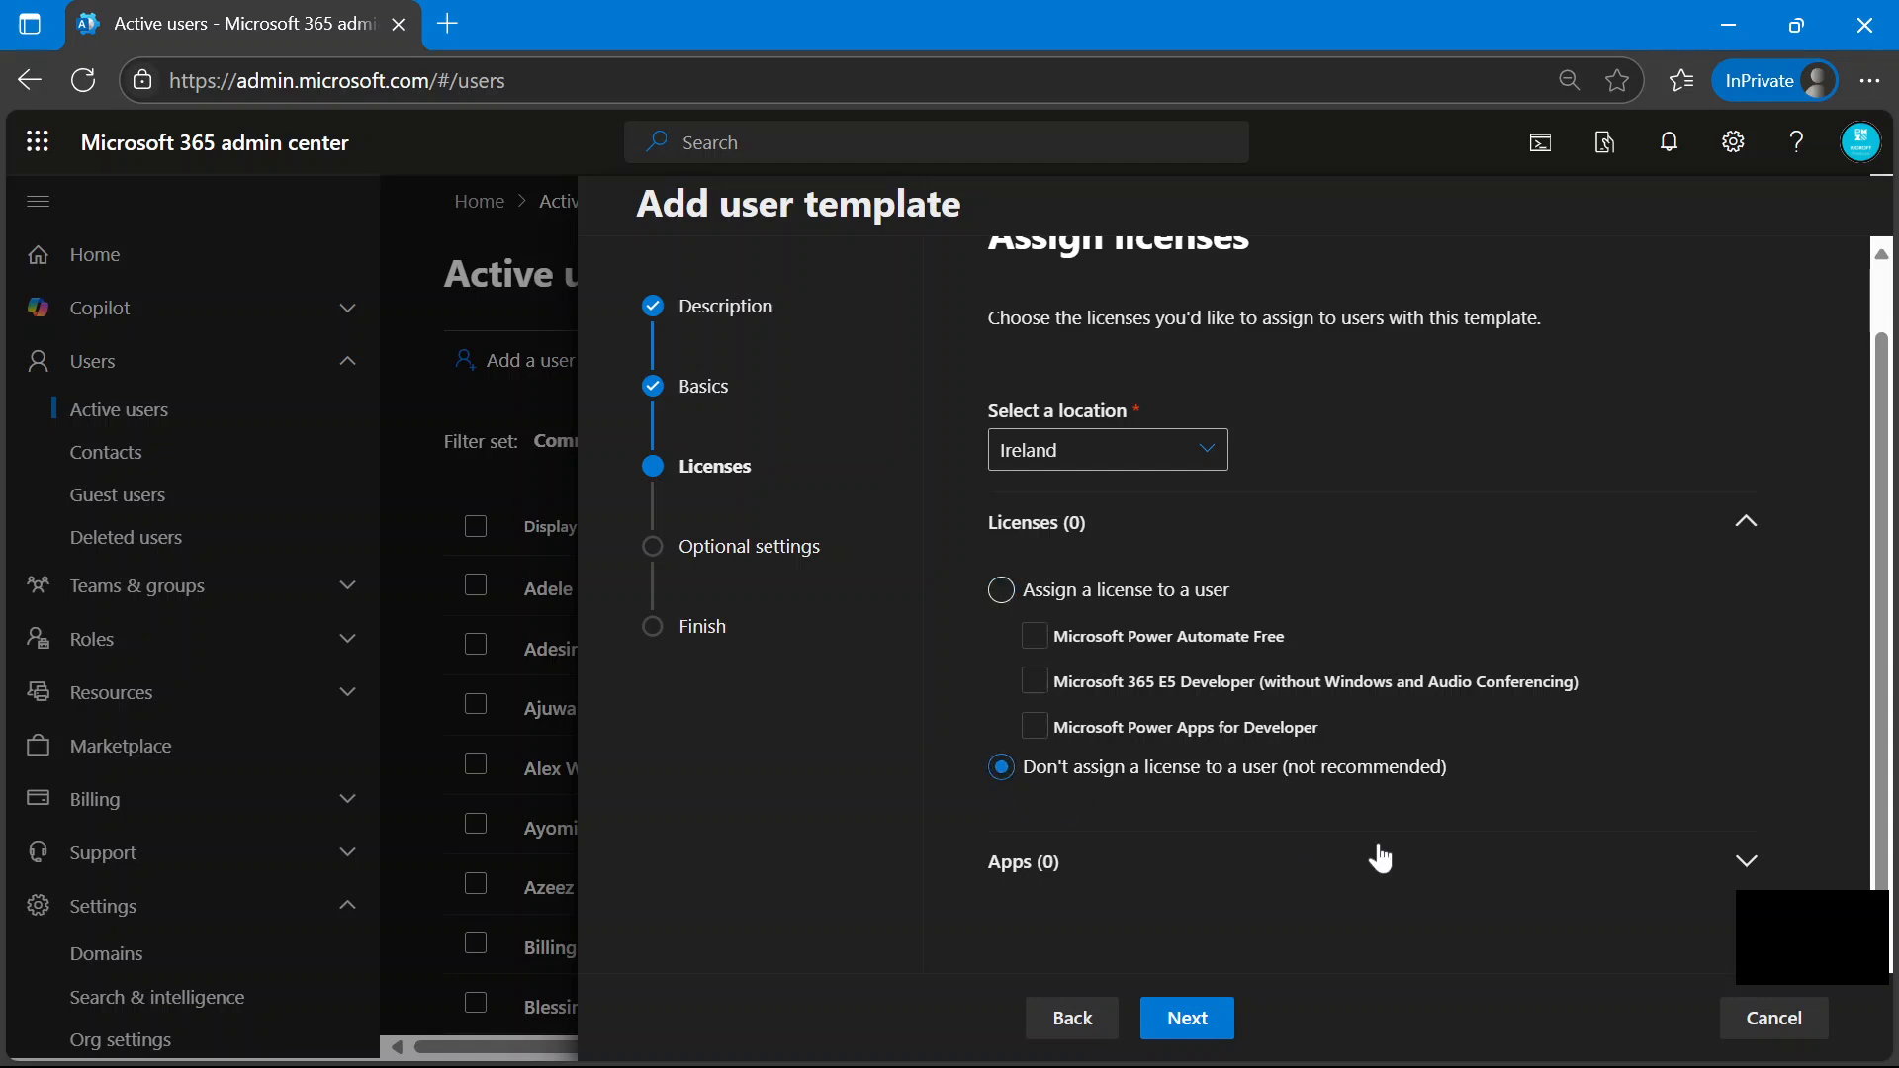
click(1200, 1019)
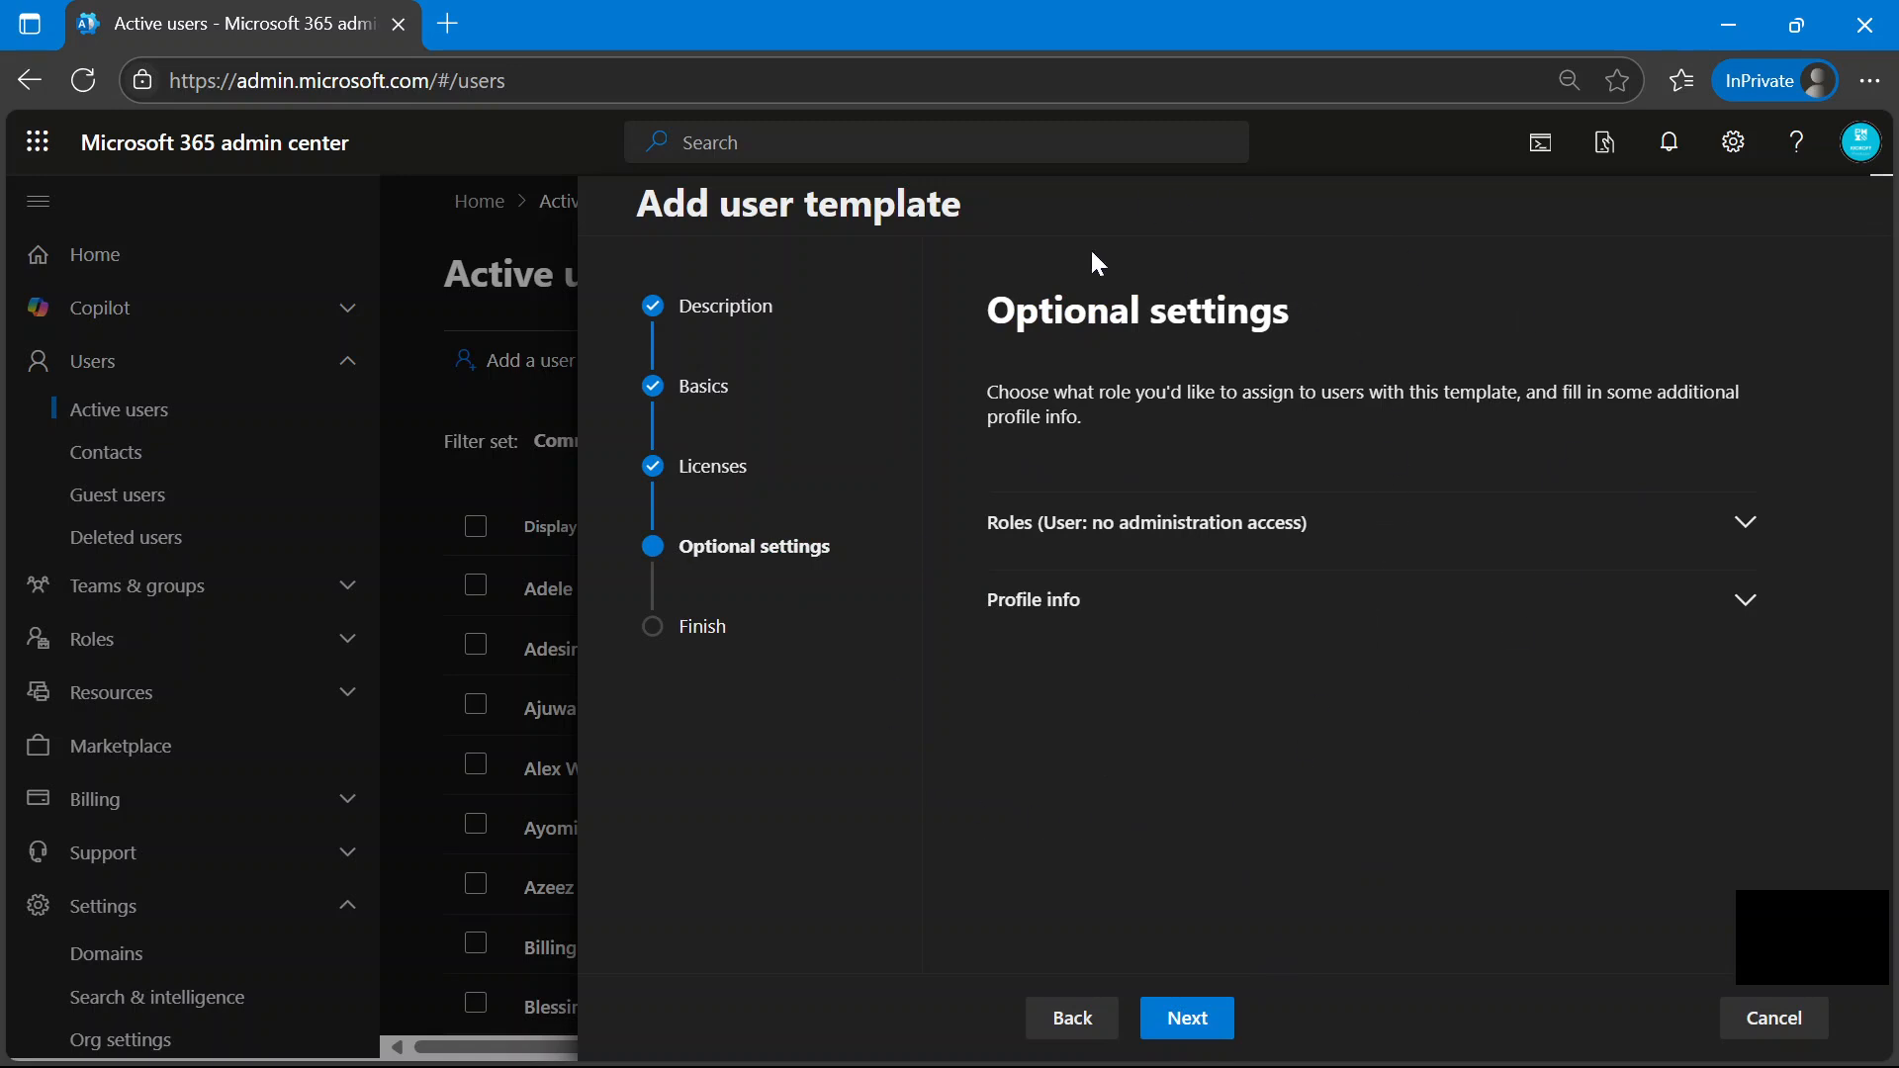
Examine the admin roles and the profile info fields available in the template's optional settings.
click(1744, 524)
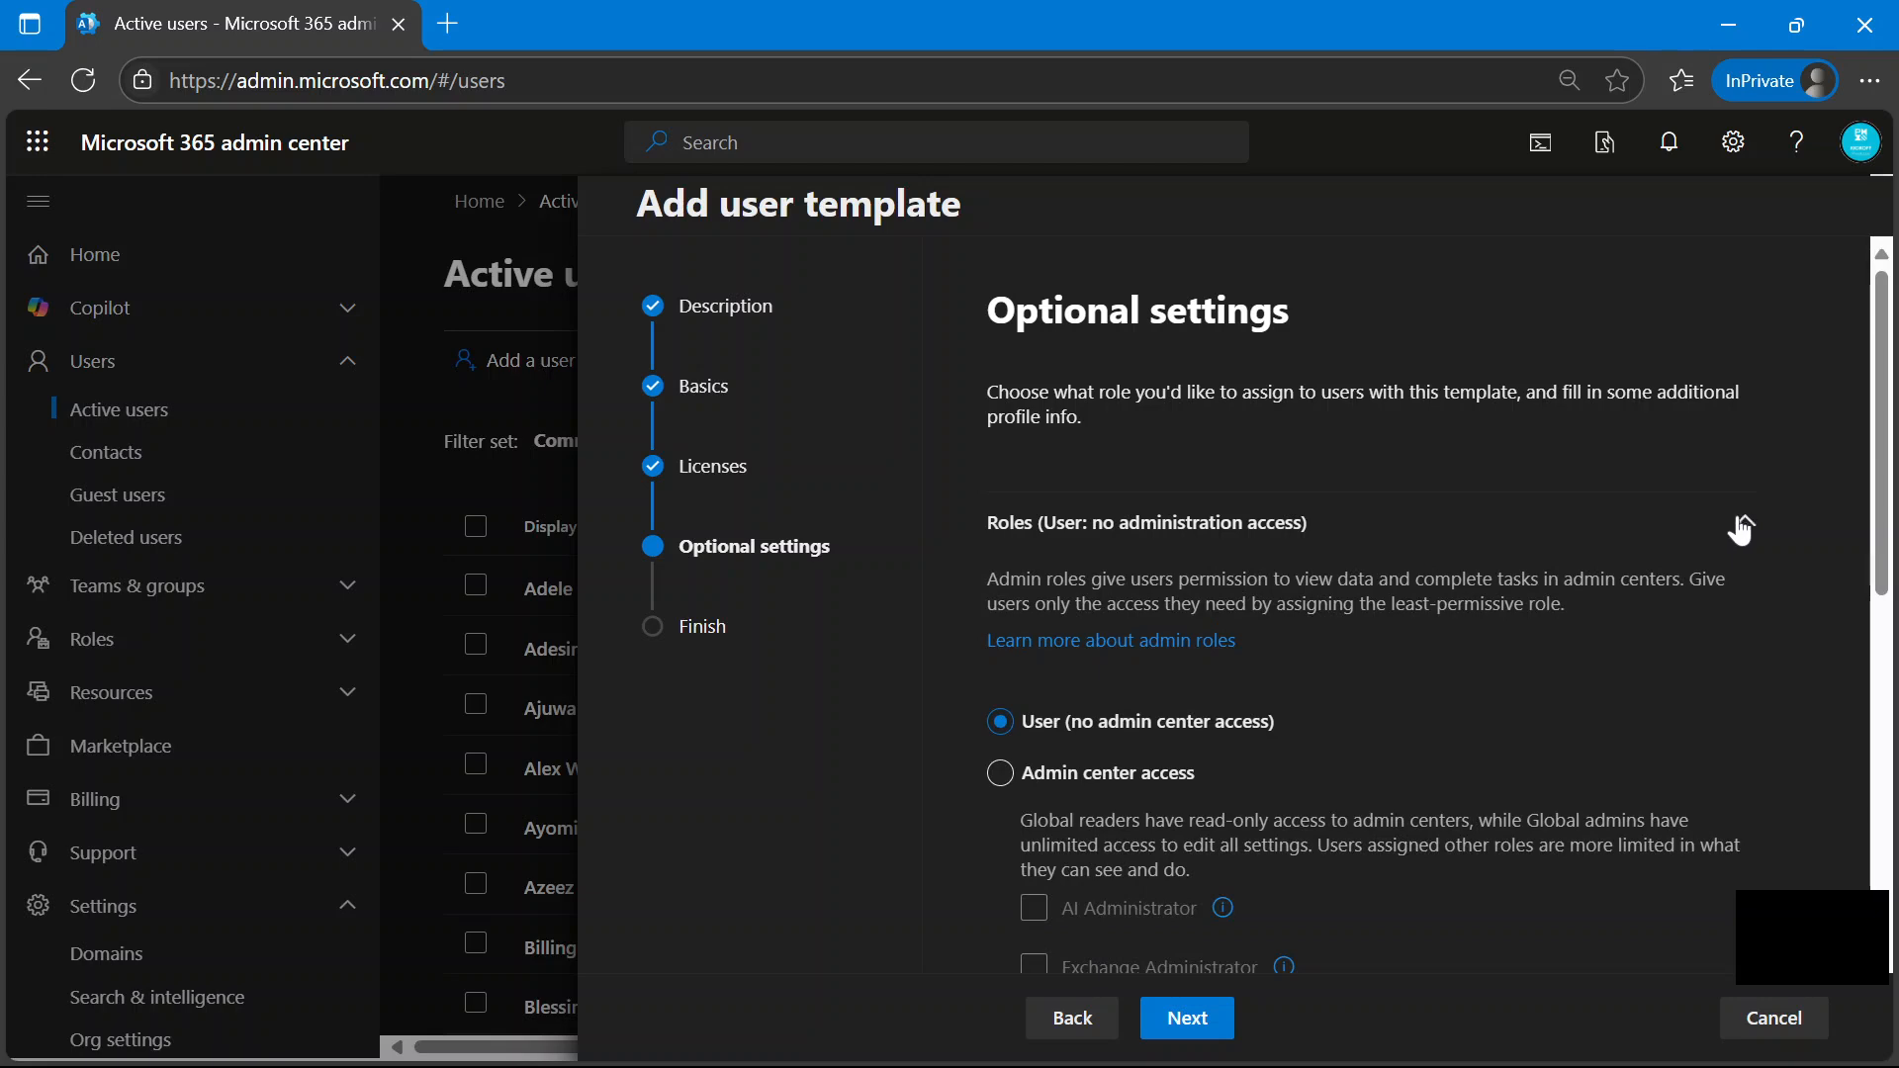
scroll(1268, 600, down, 8)
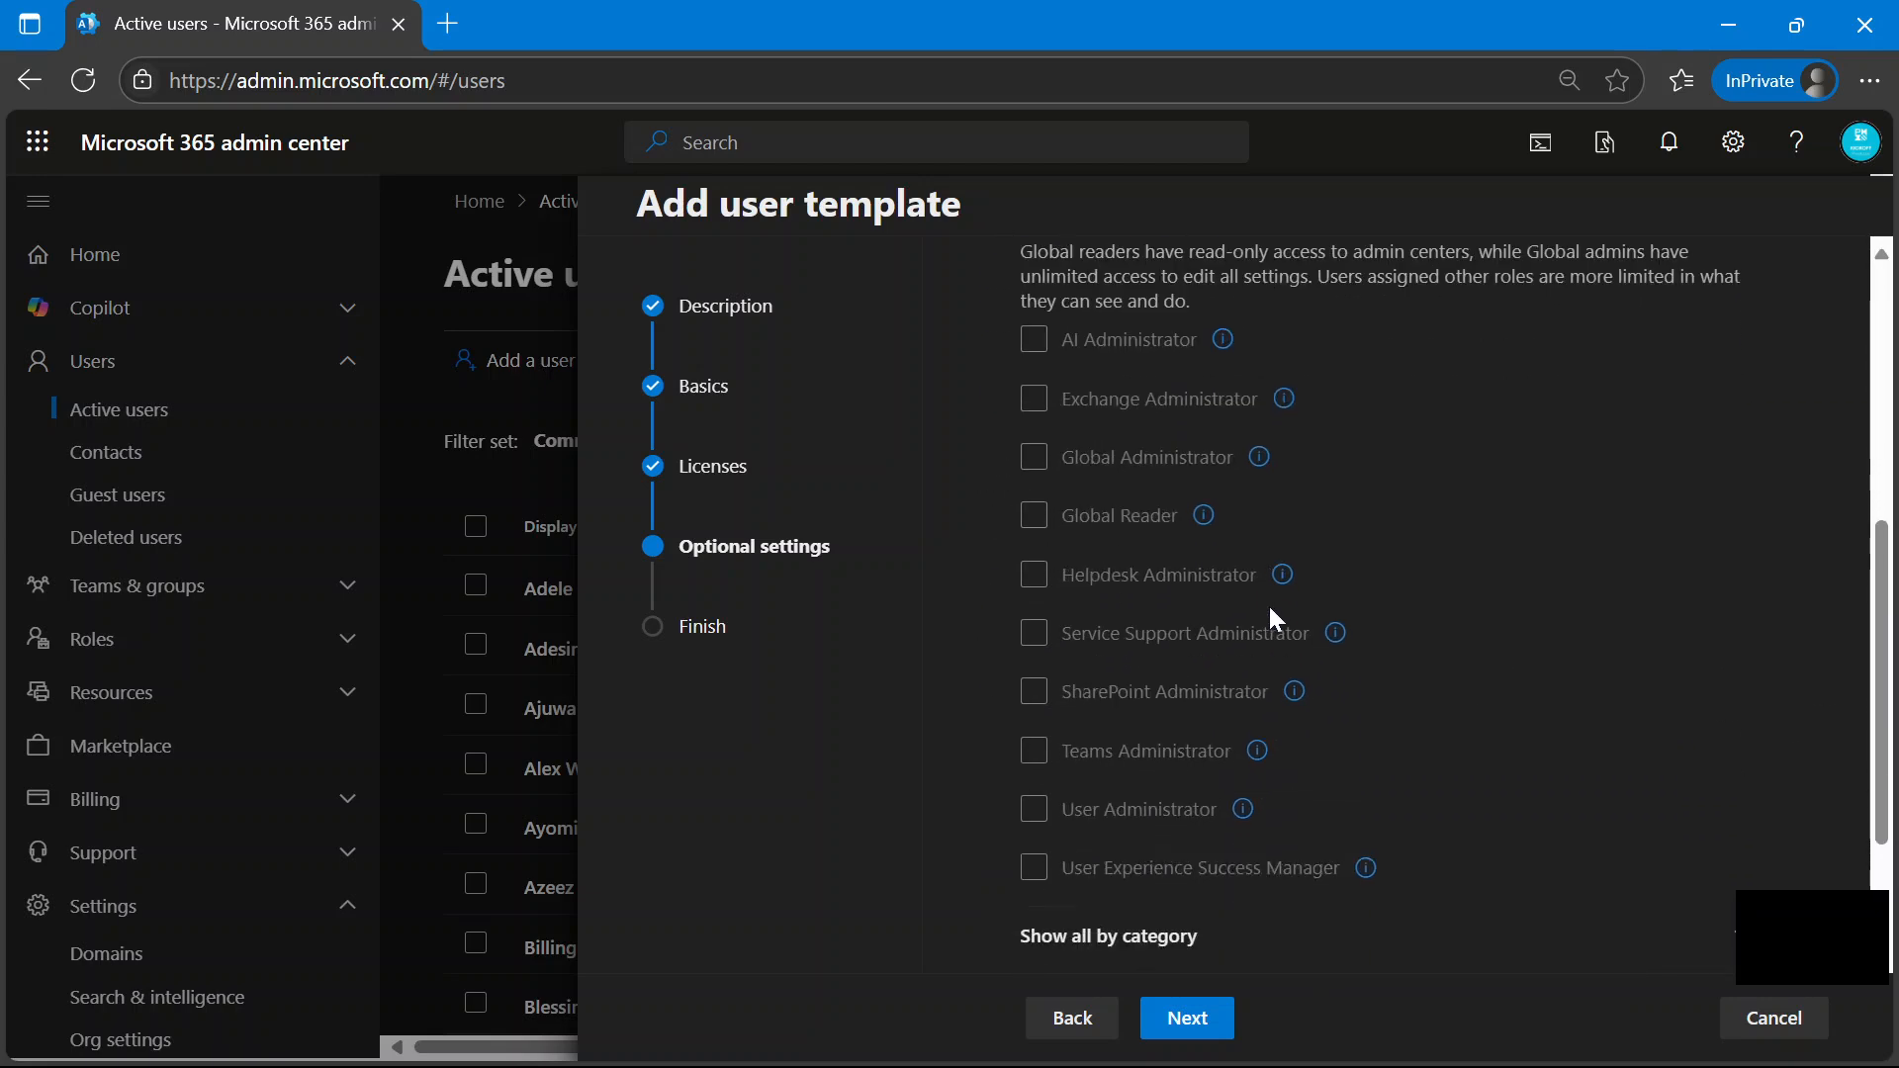
scroll(1276, 619, up, 10)
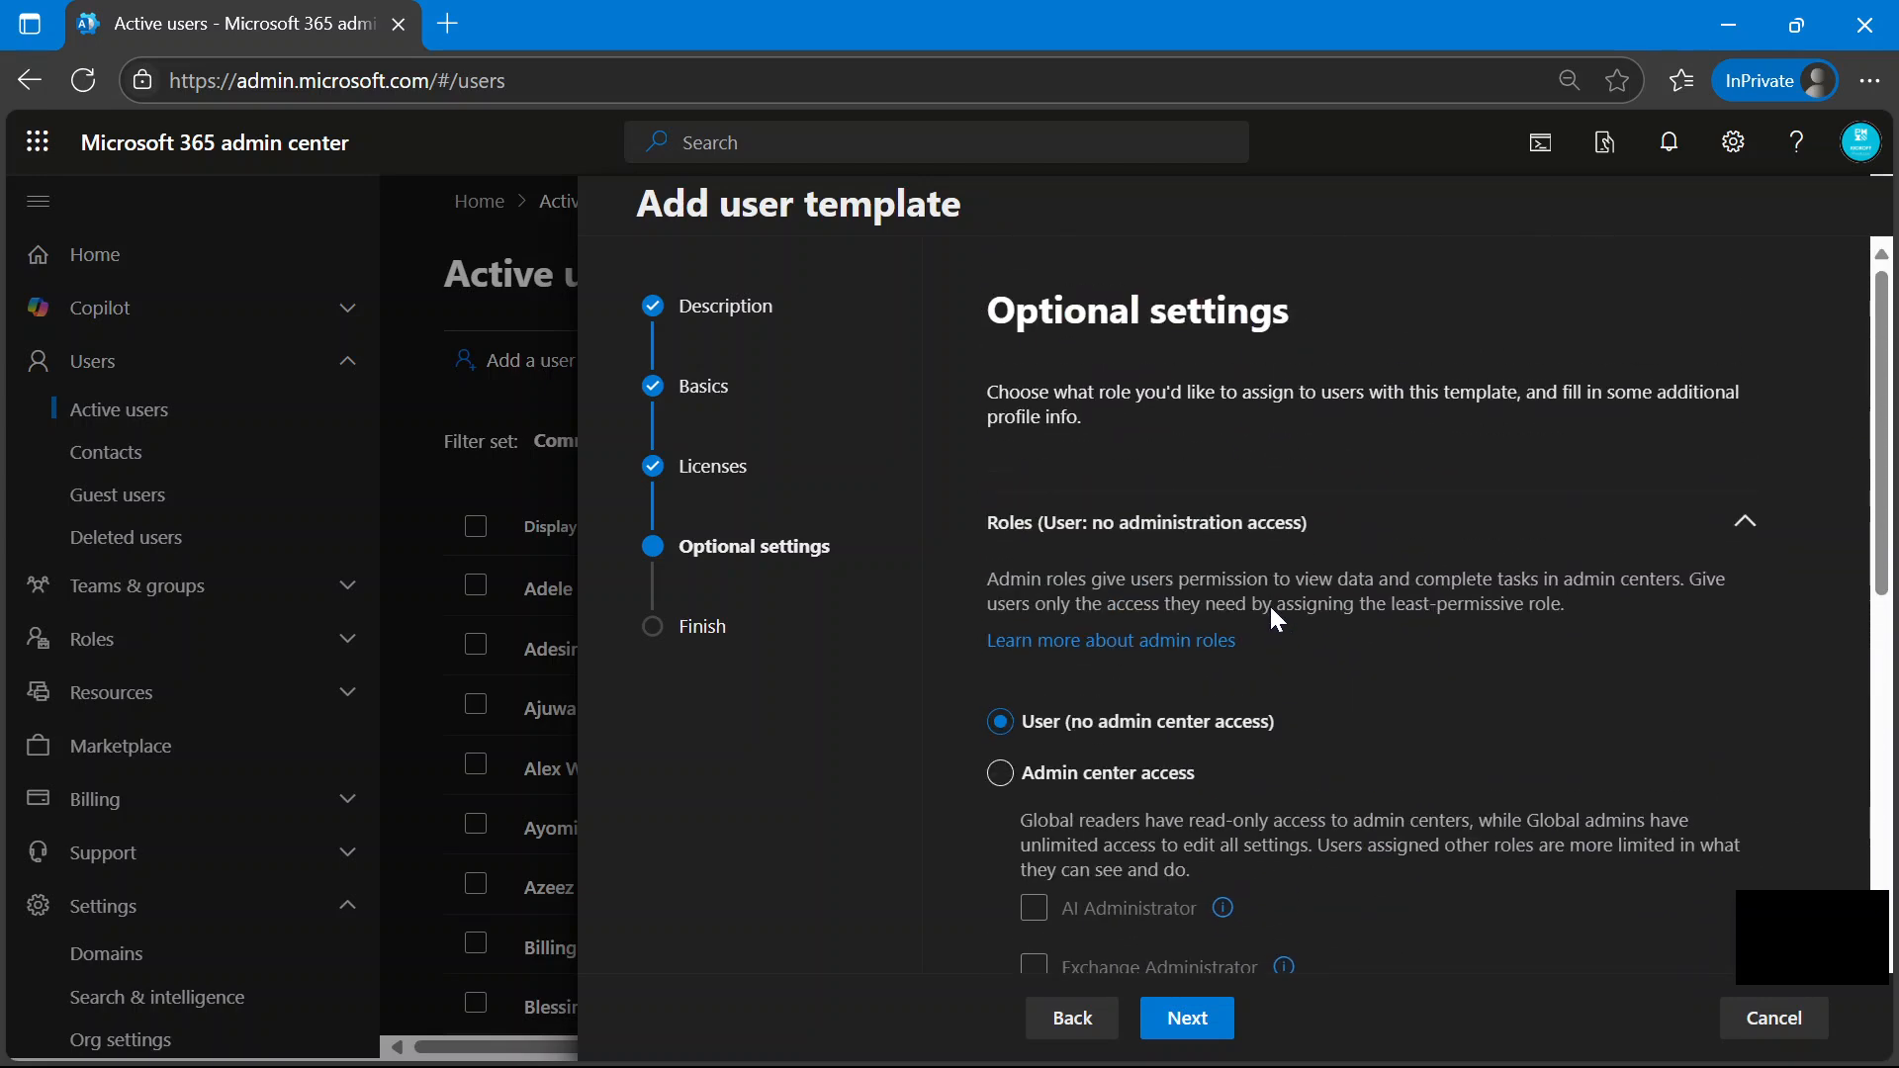
click(1746, 524)
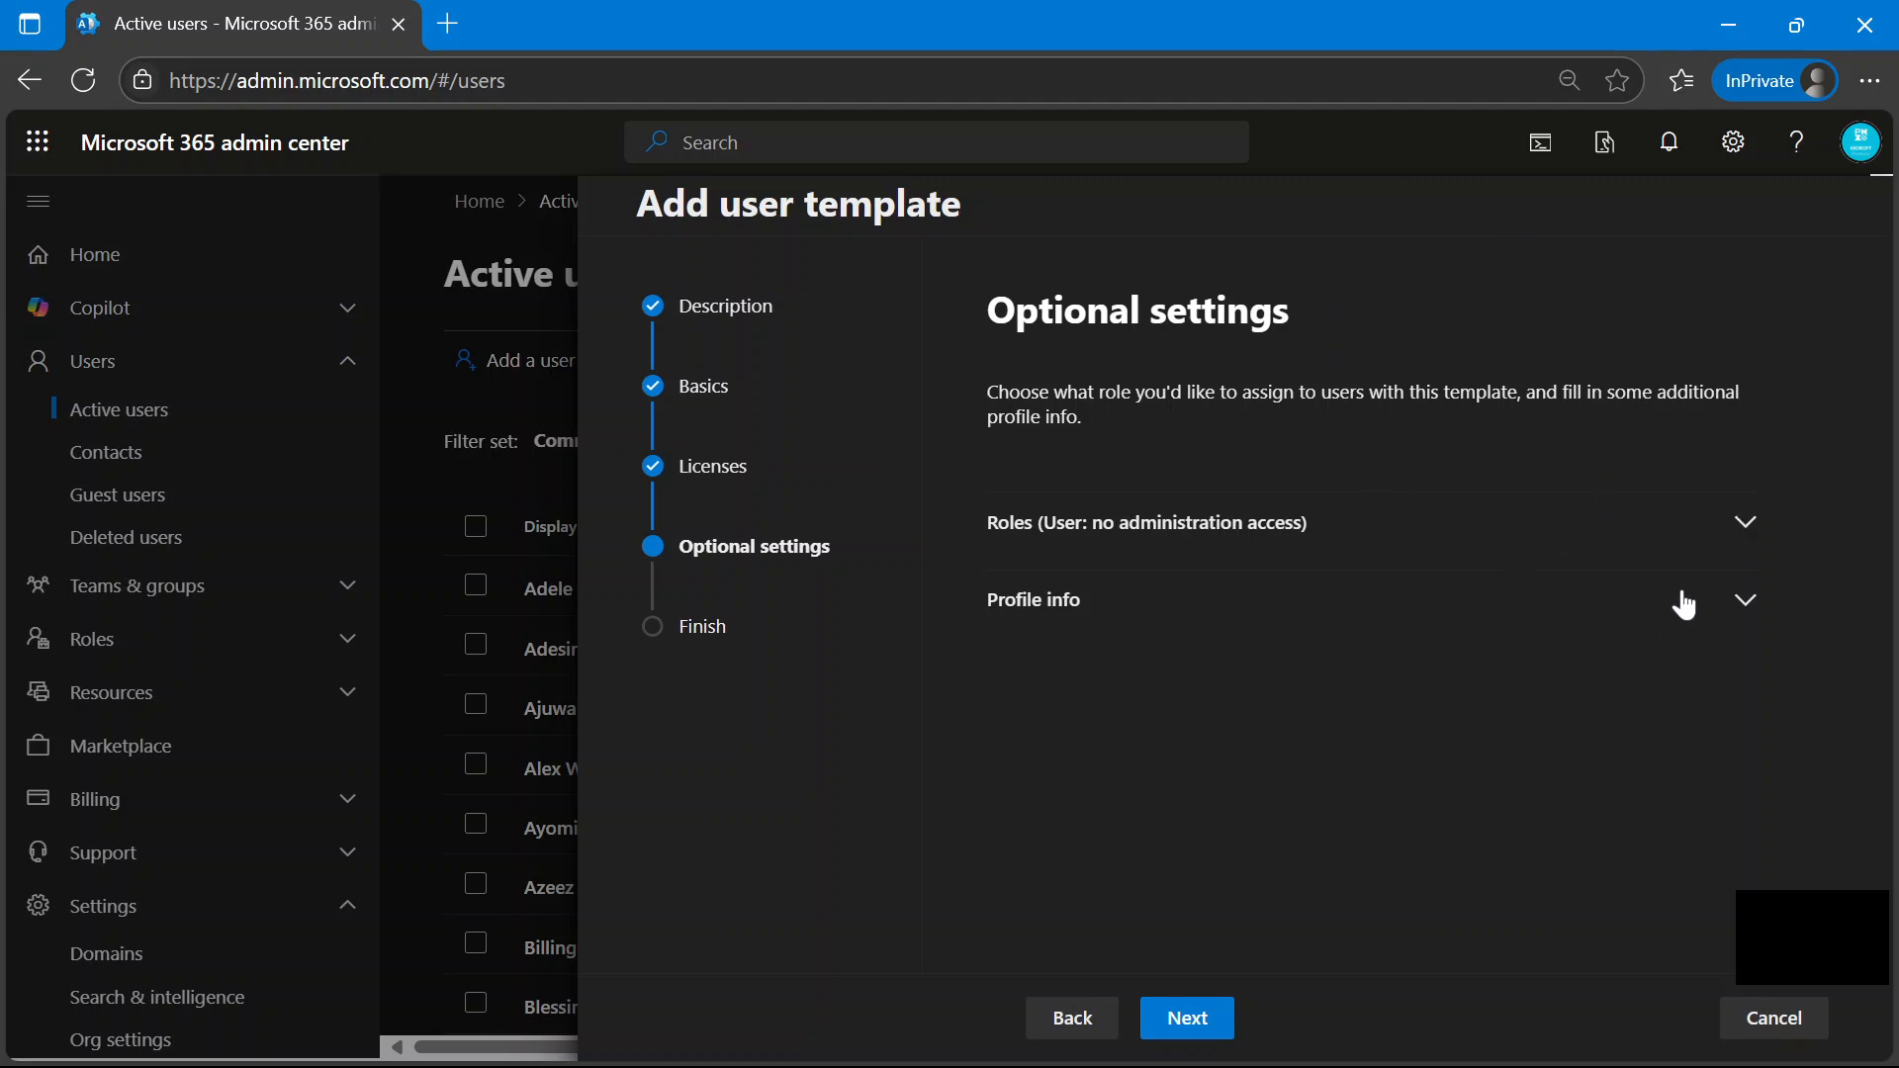
click(1744, 601)
scroll(1415, 644, down, 2)
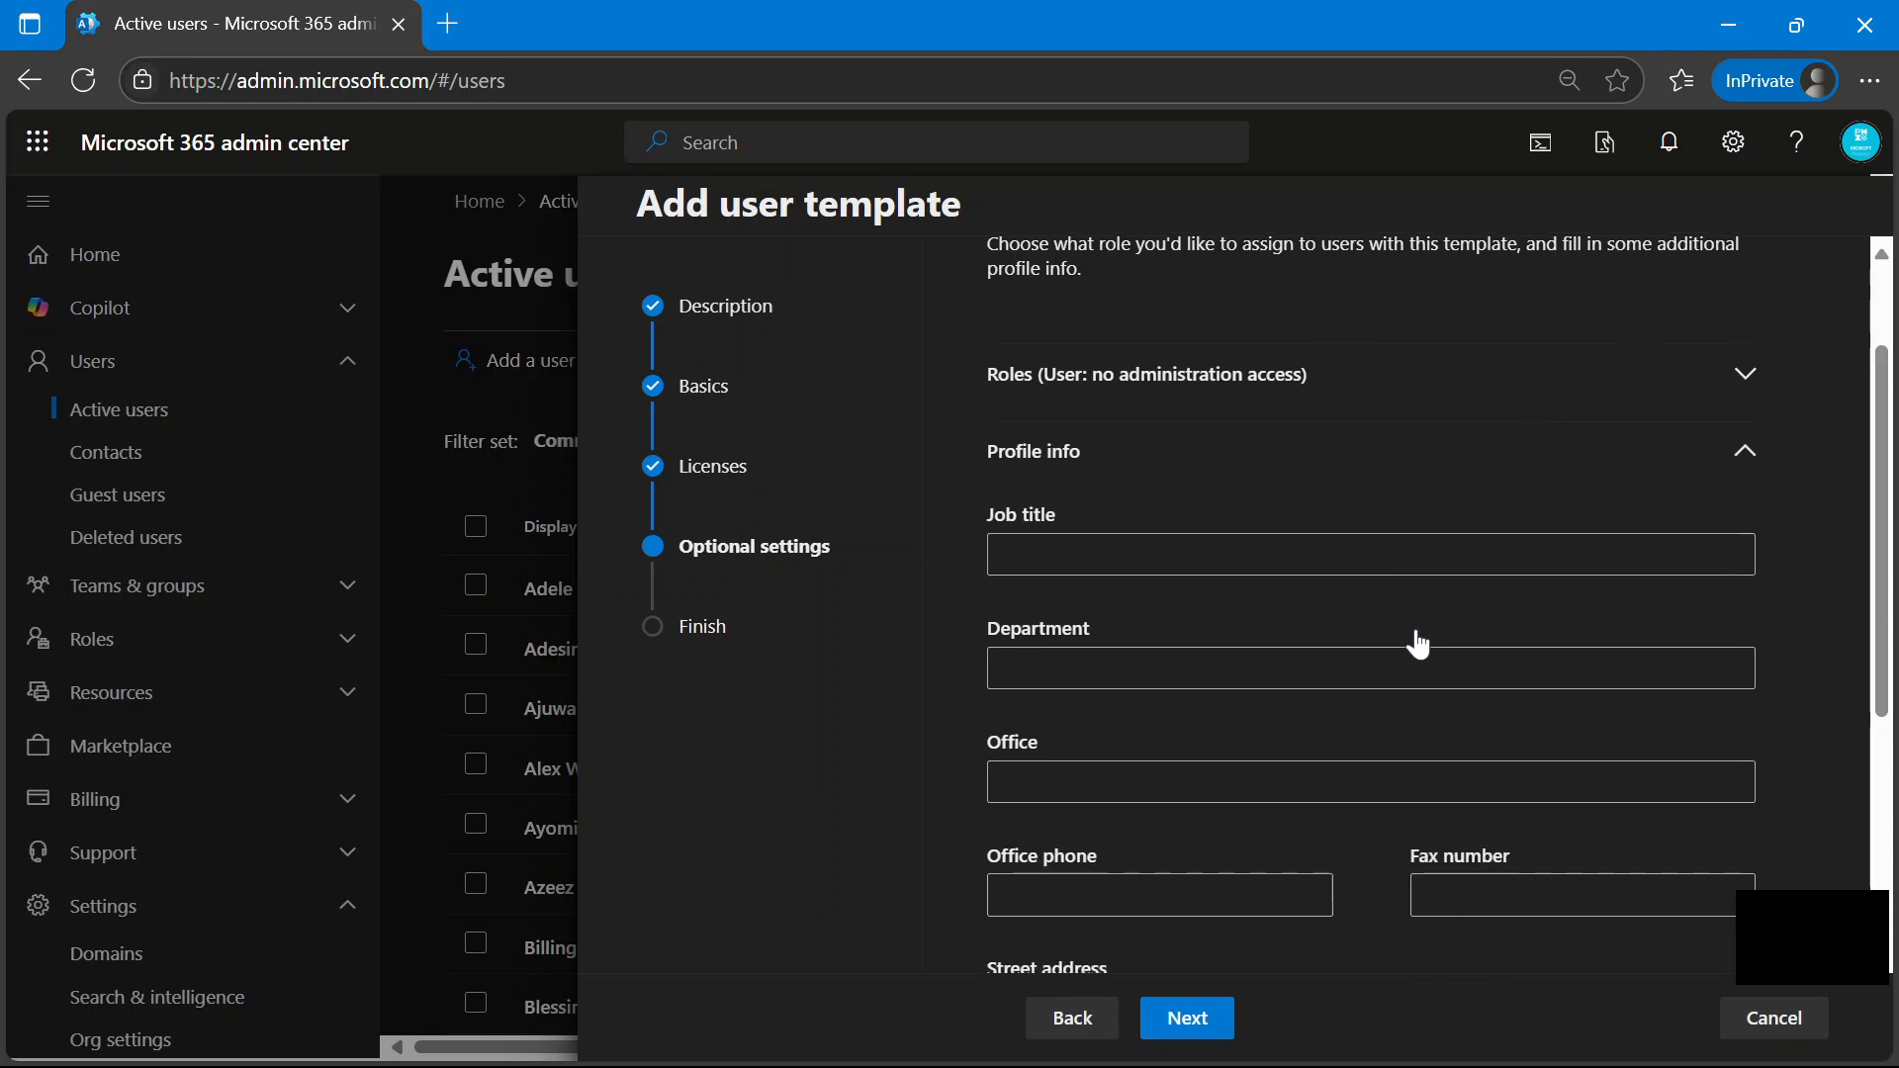
scroll(1422, 644, down, 1)
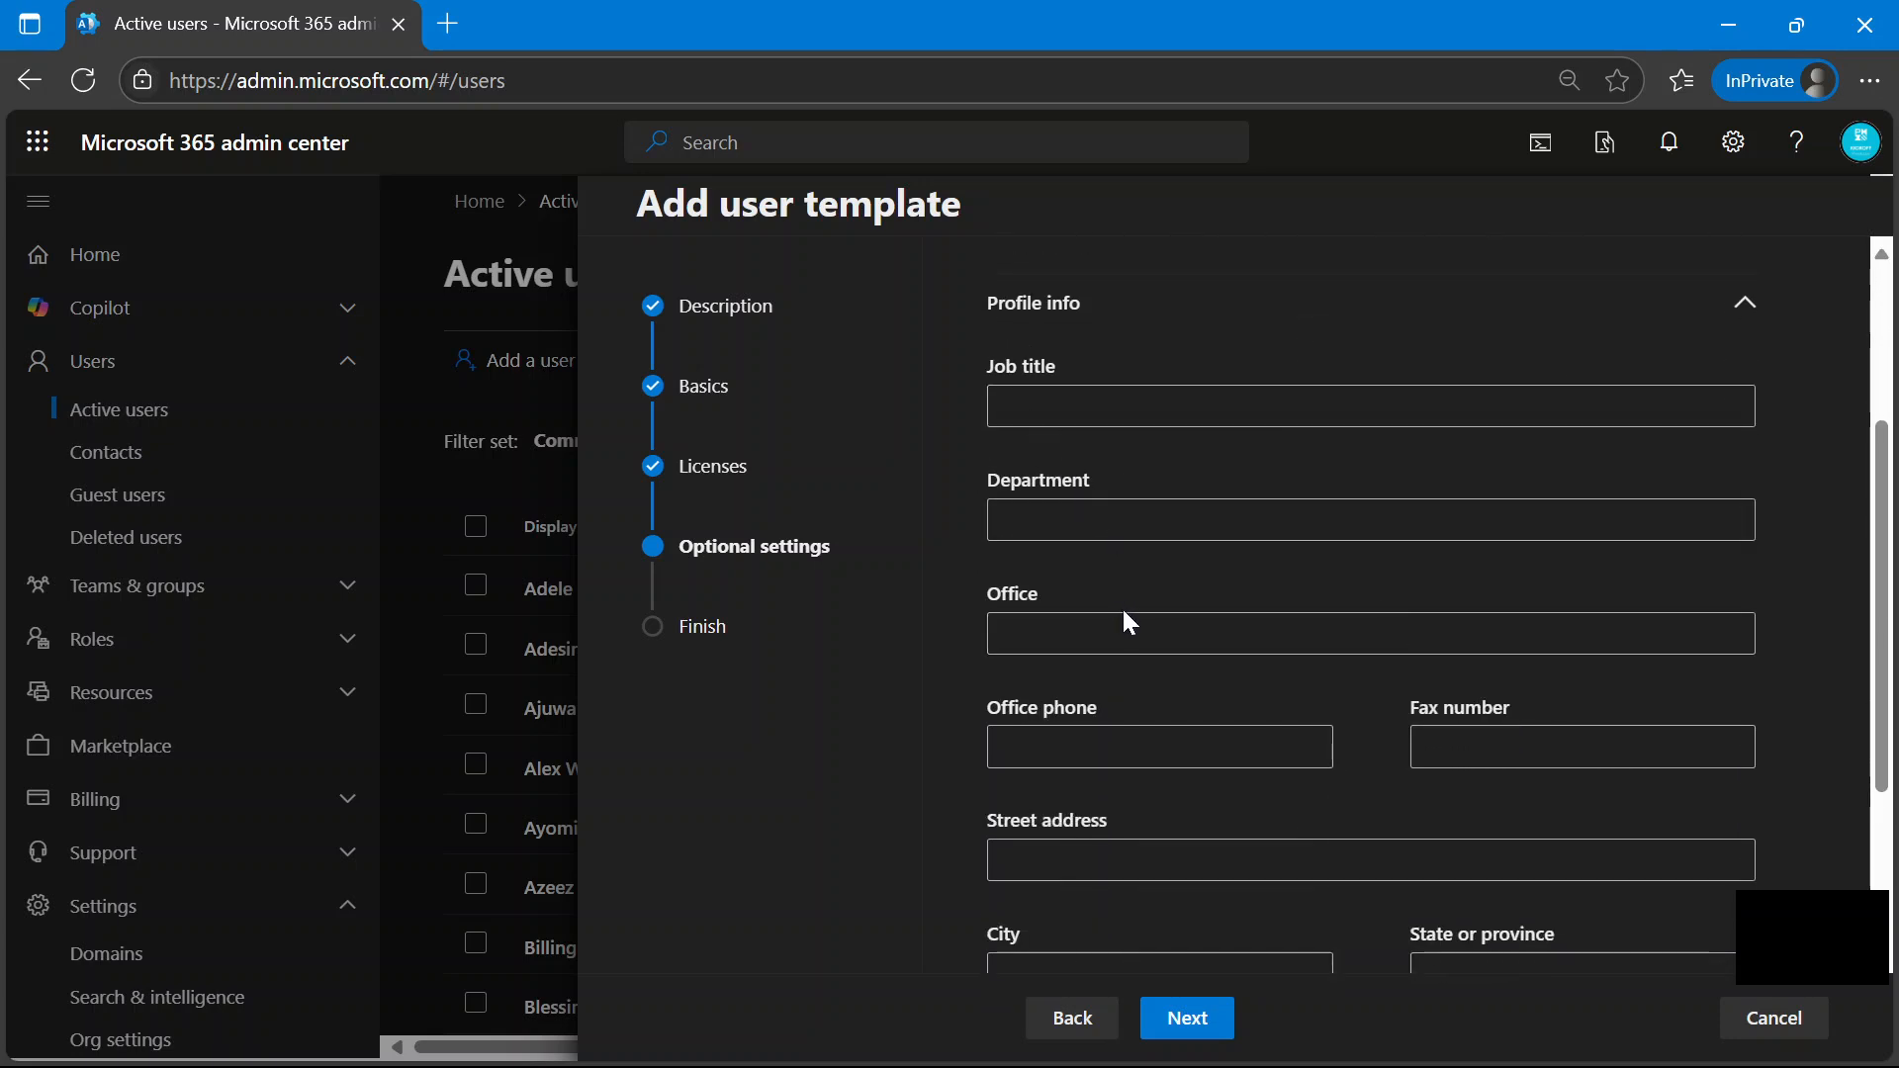
scroll(1167, 662, down, 3)
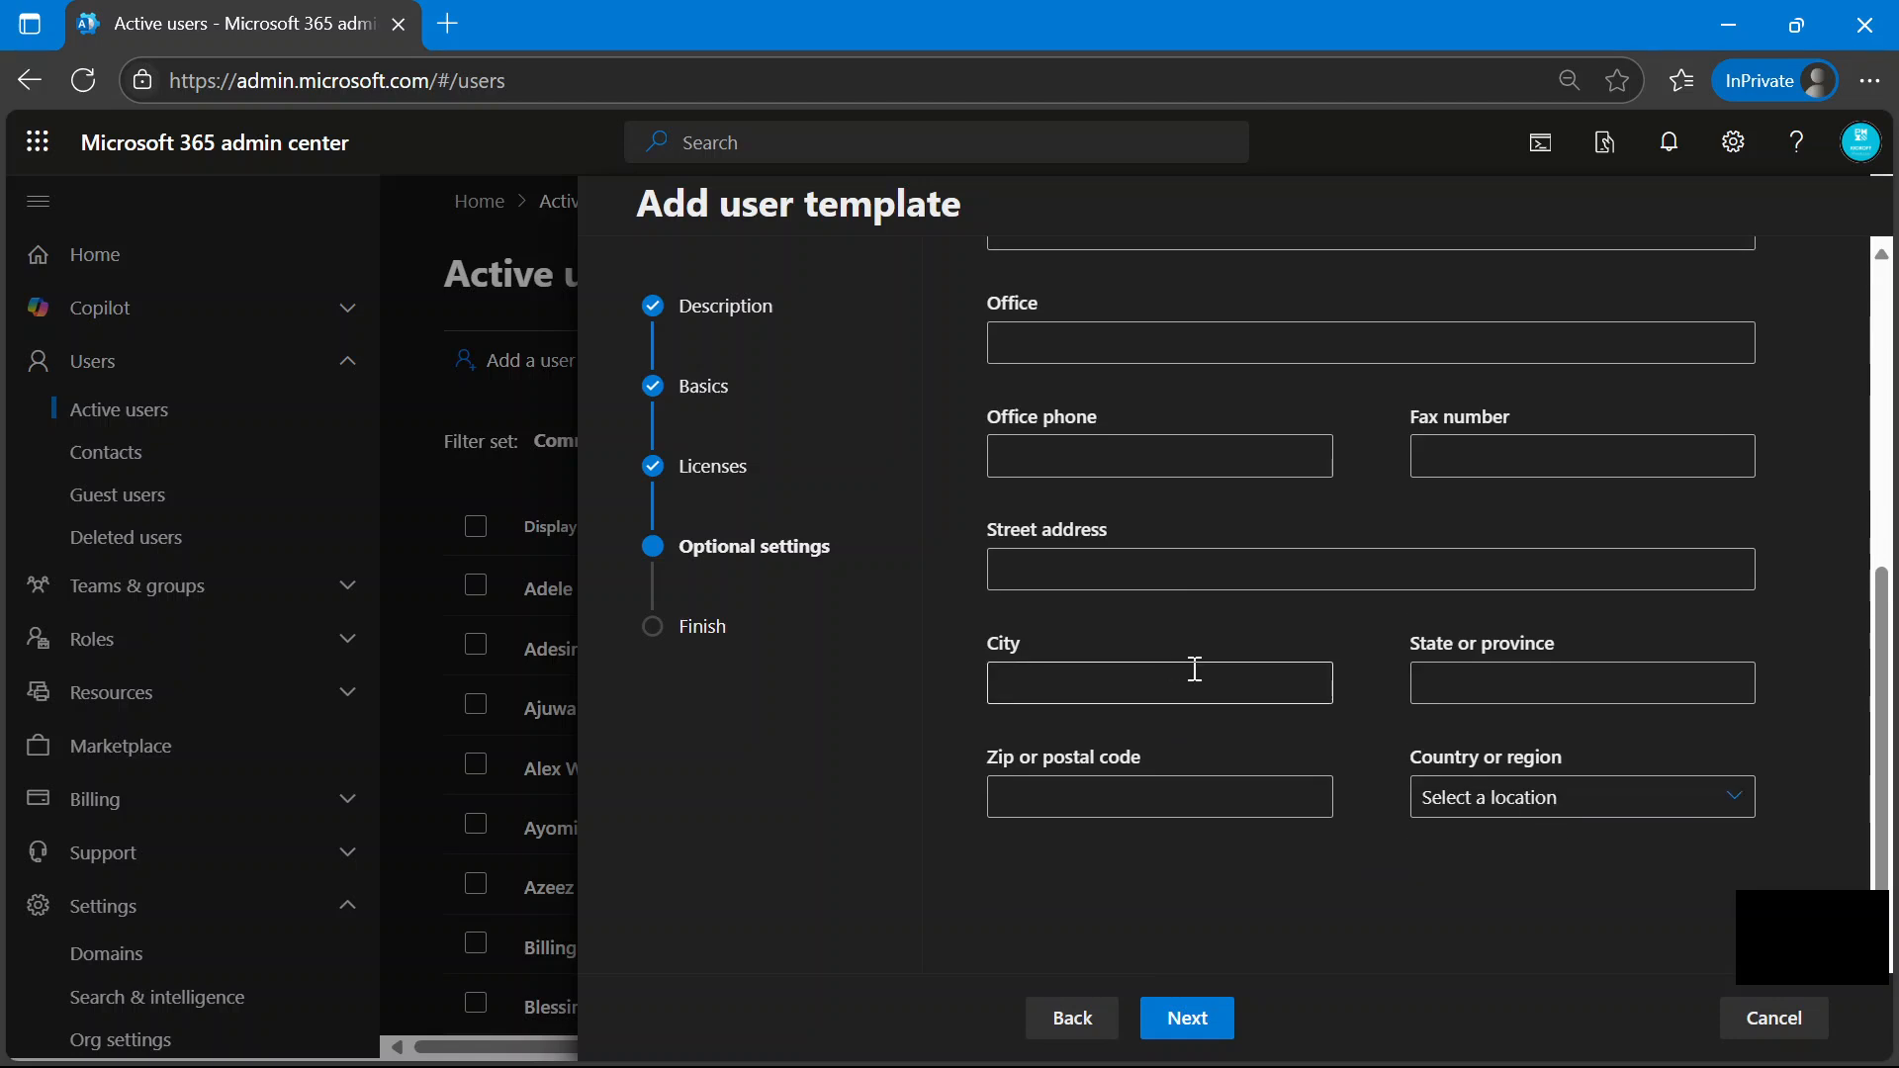
scroll(1226, 732, up, 2)
scroll(1231, 727, up, 4)
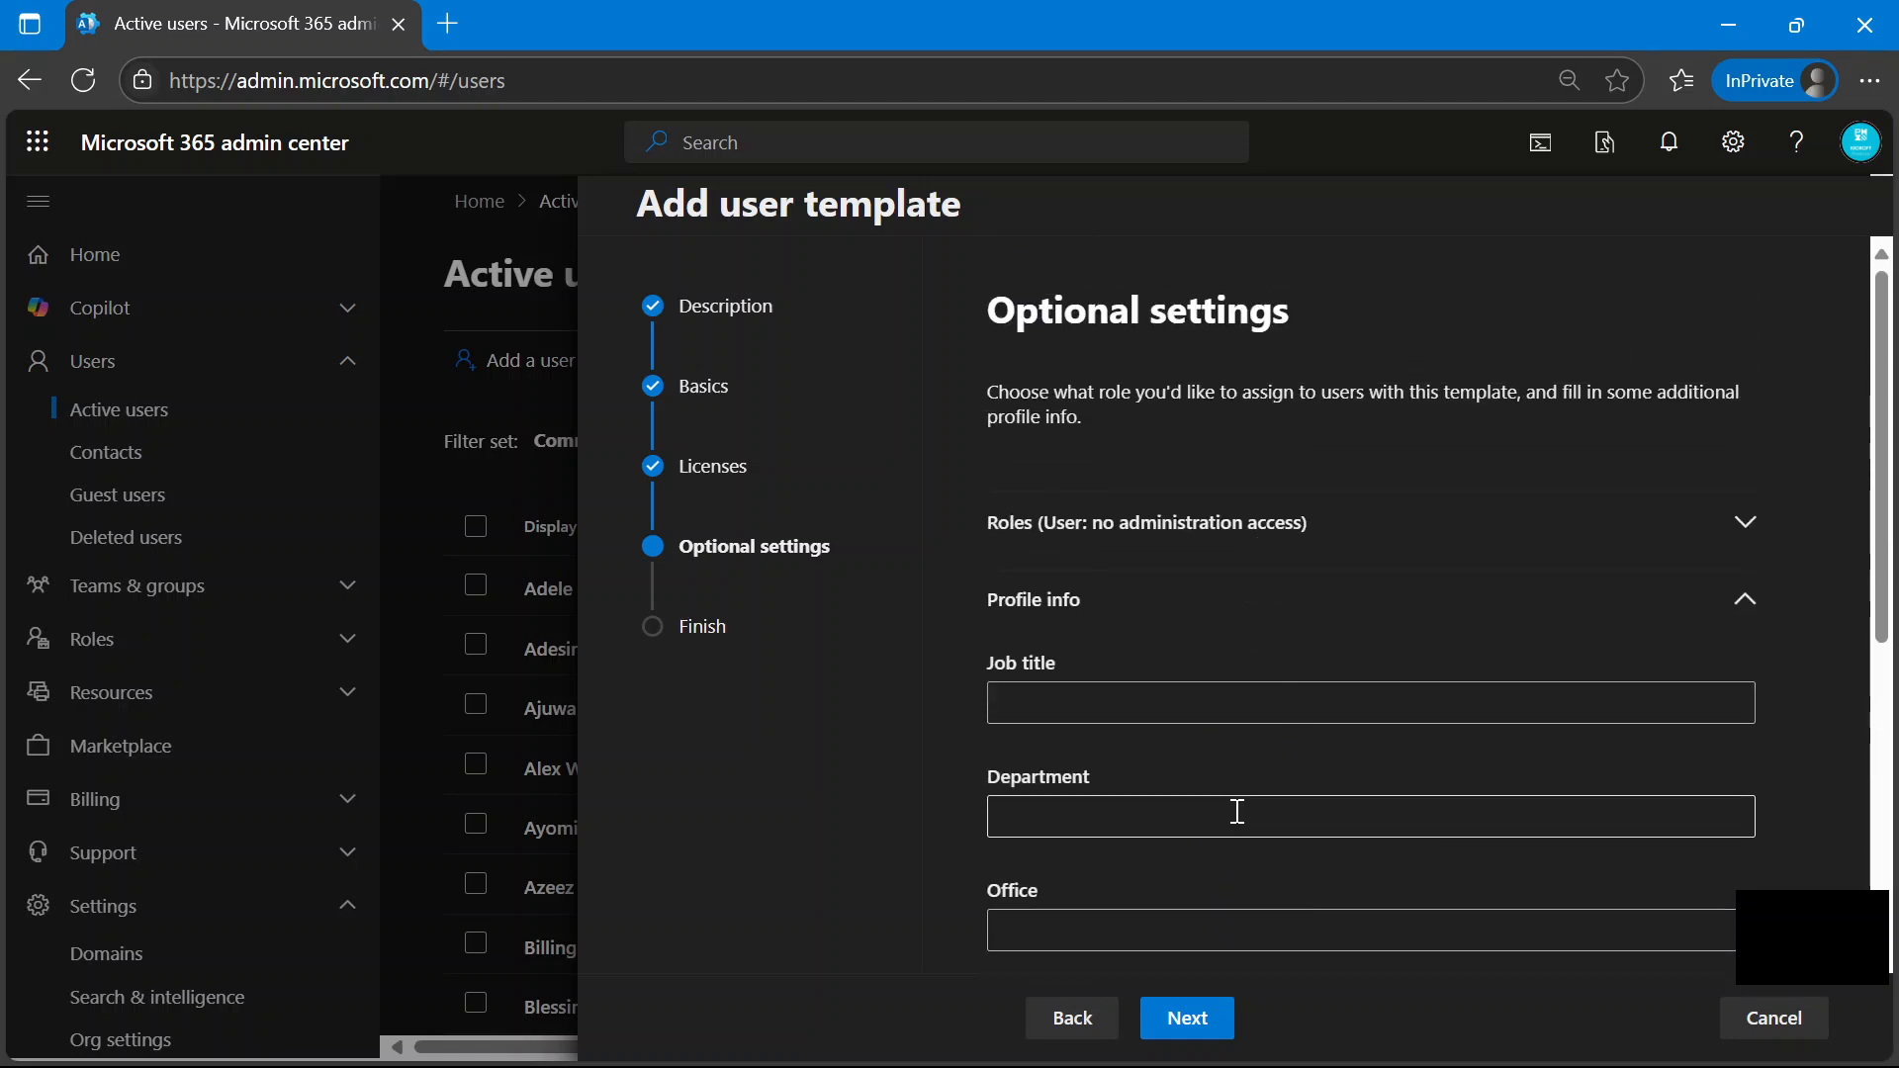
Keep the default optional settings, review the Sales template's summary and finish adding the template.
click(1206, 1038)
scroll(1207, 817, down, 3)
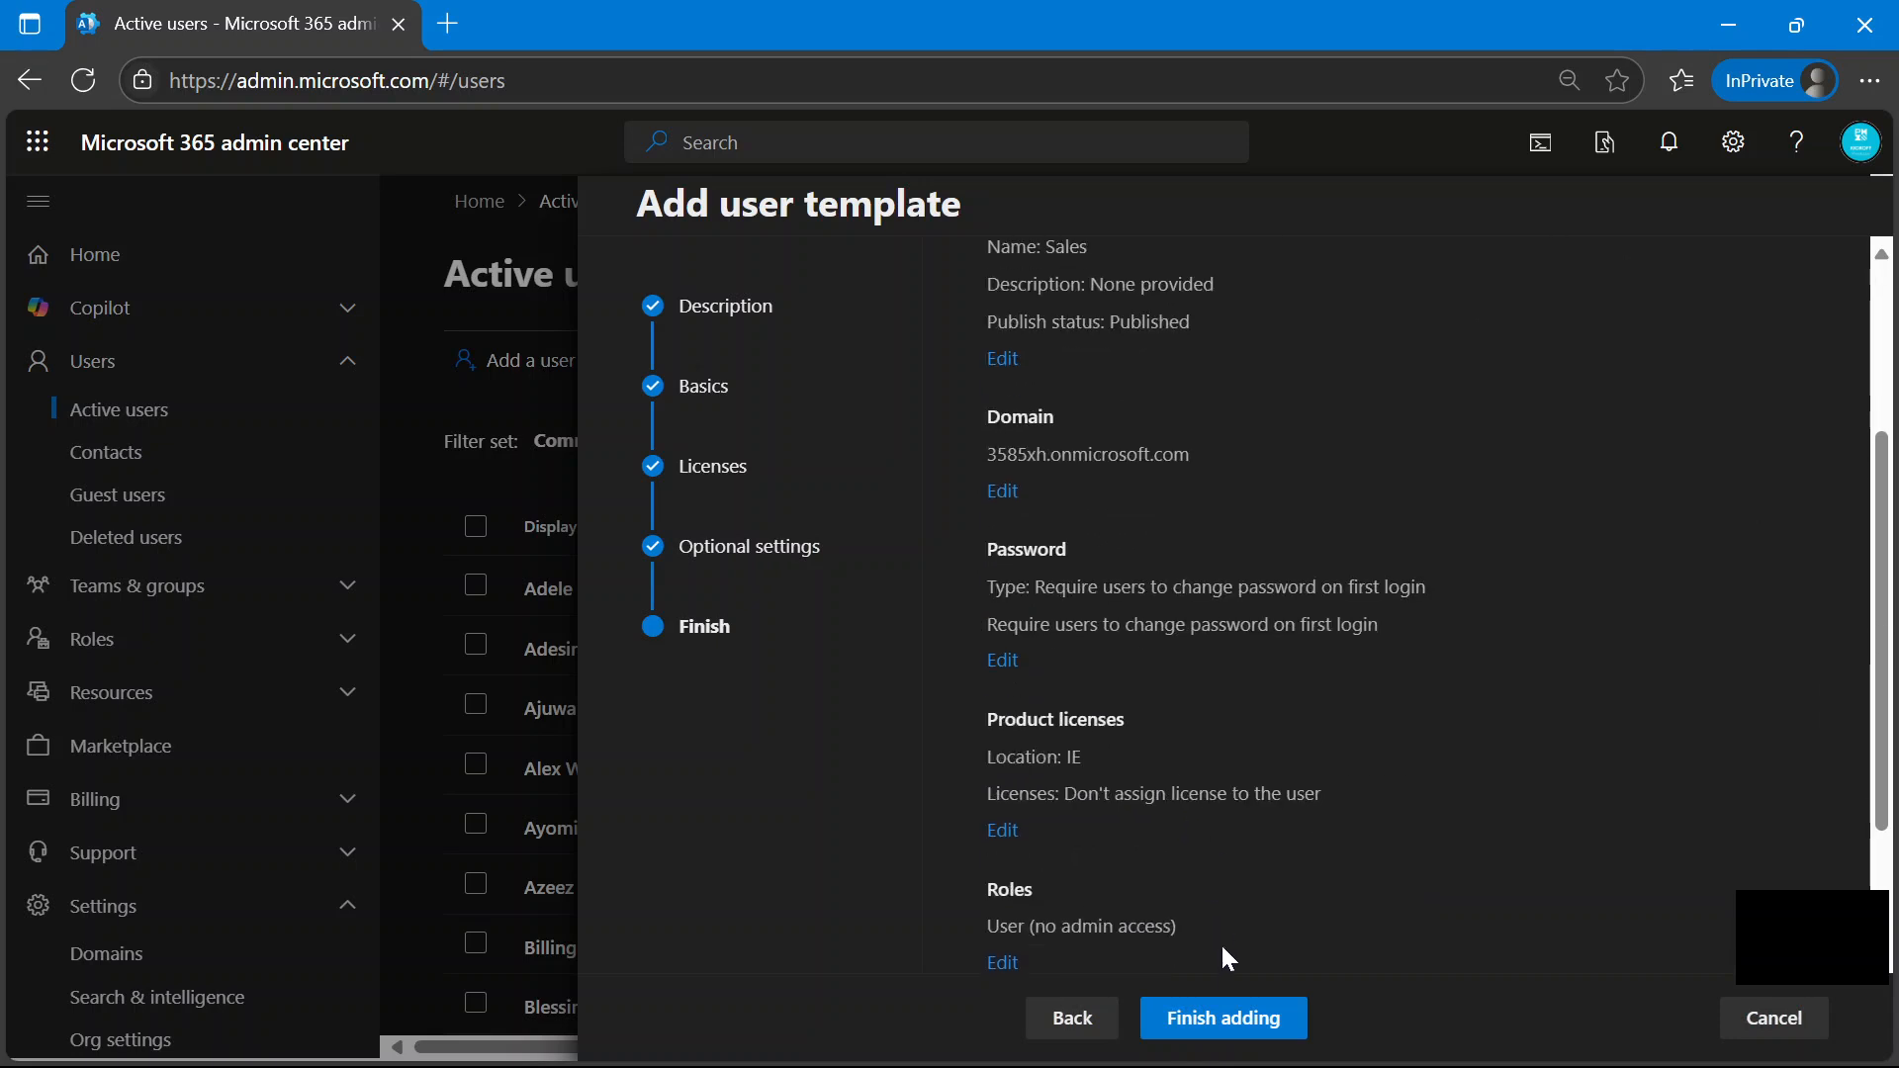
scroll(1213, 959, down, 2)
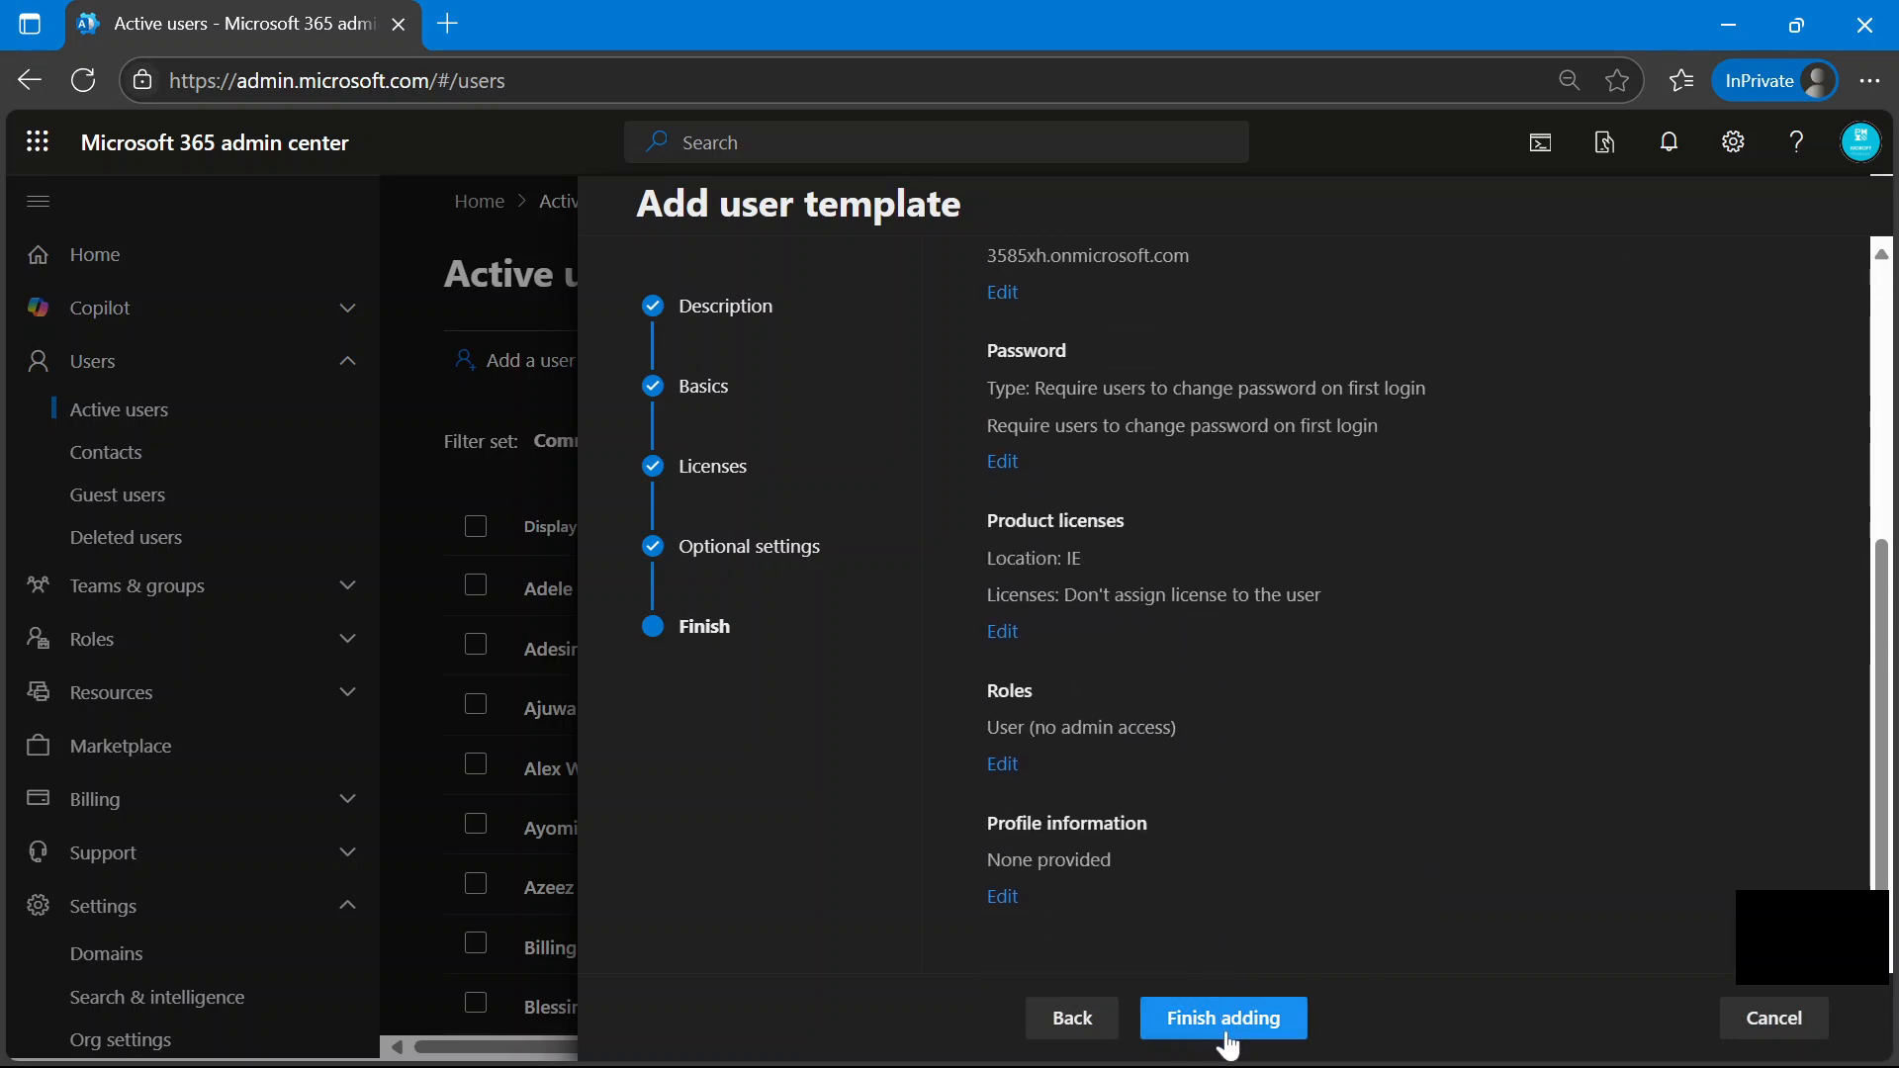
click(1230, 1034)
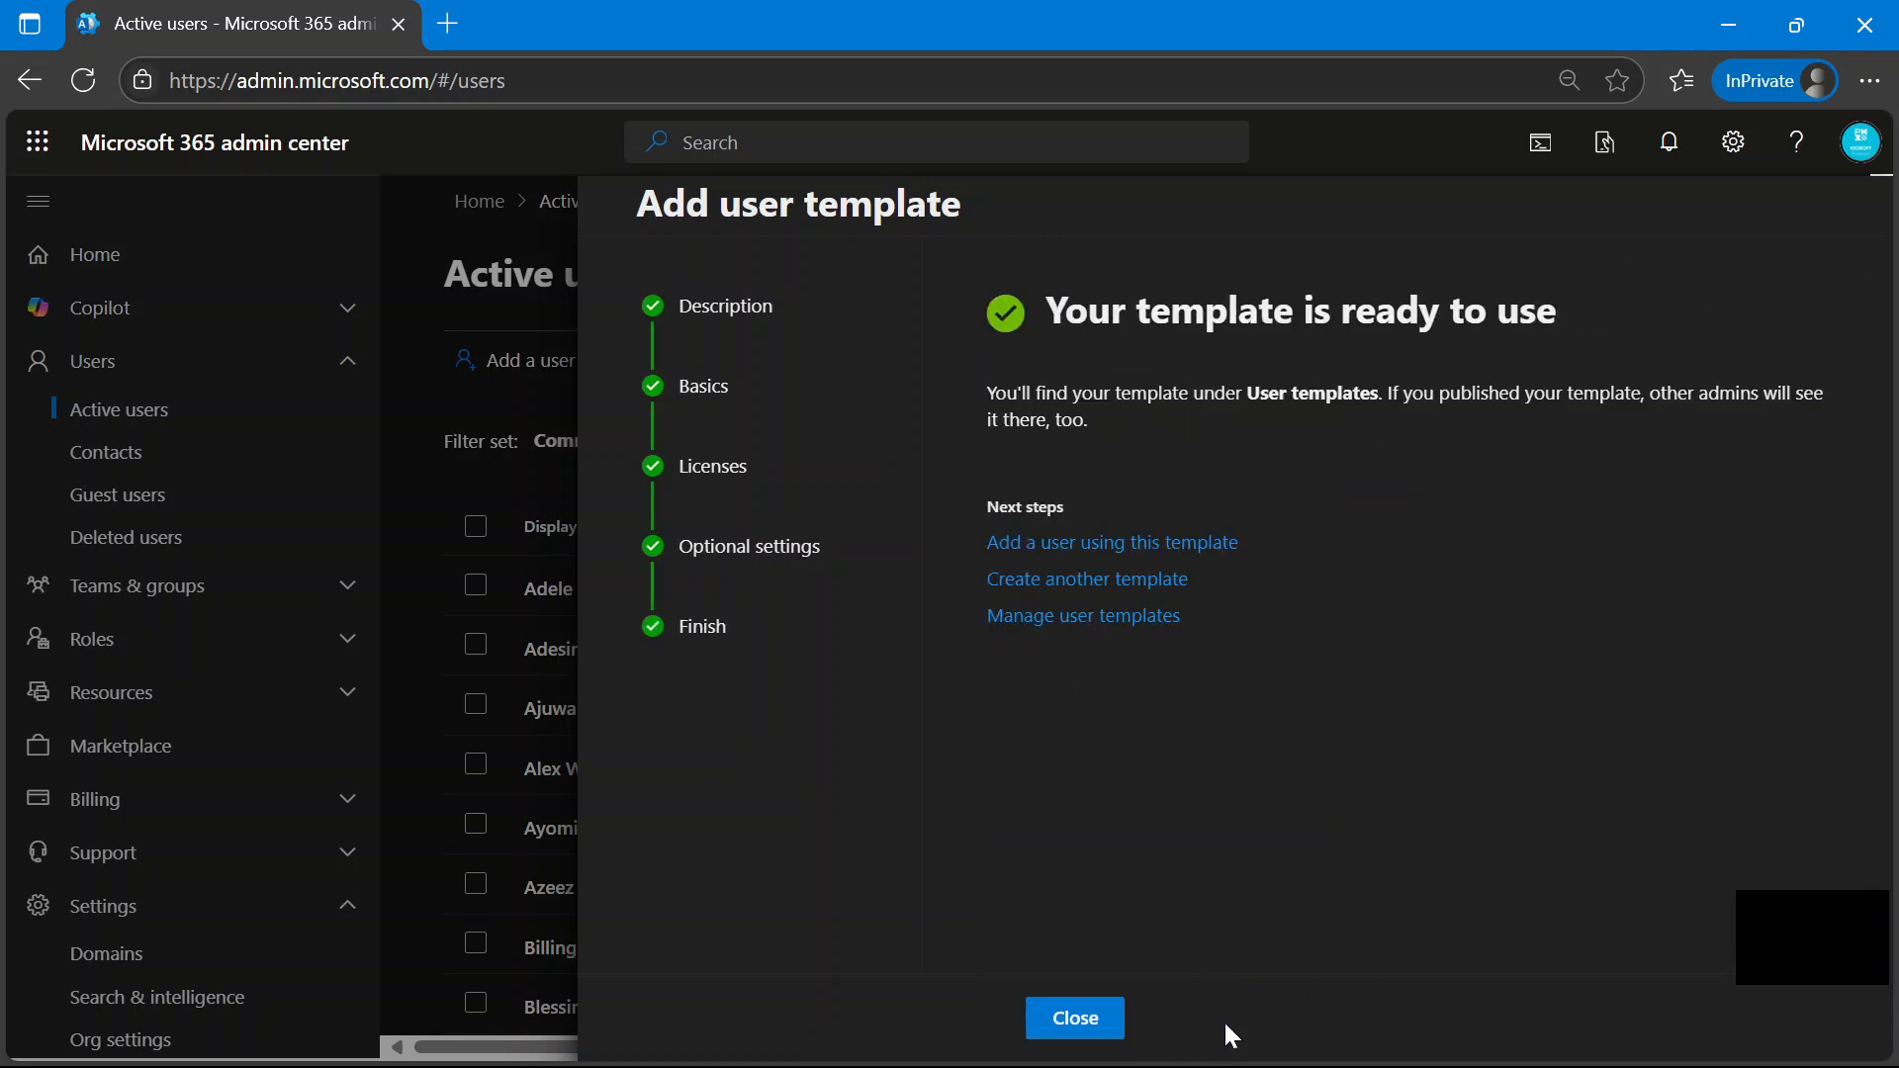
click(1088, 1027)
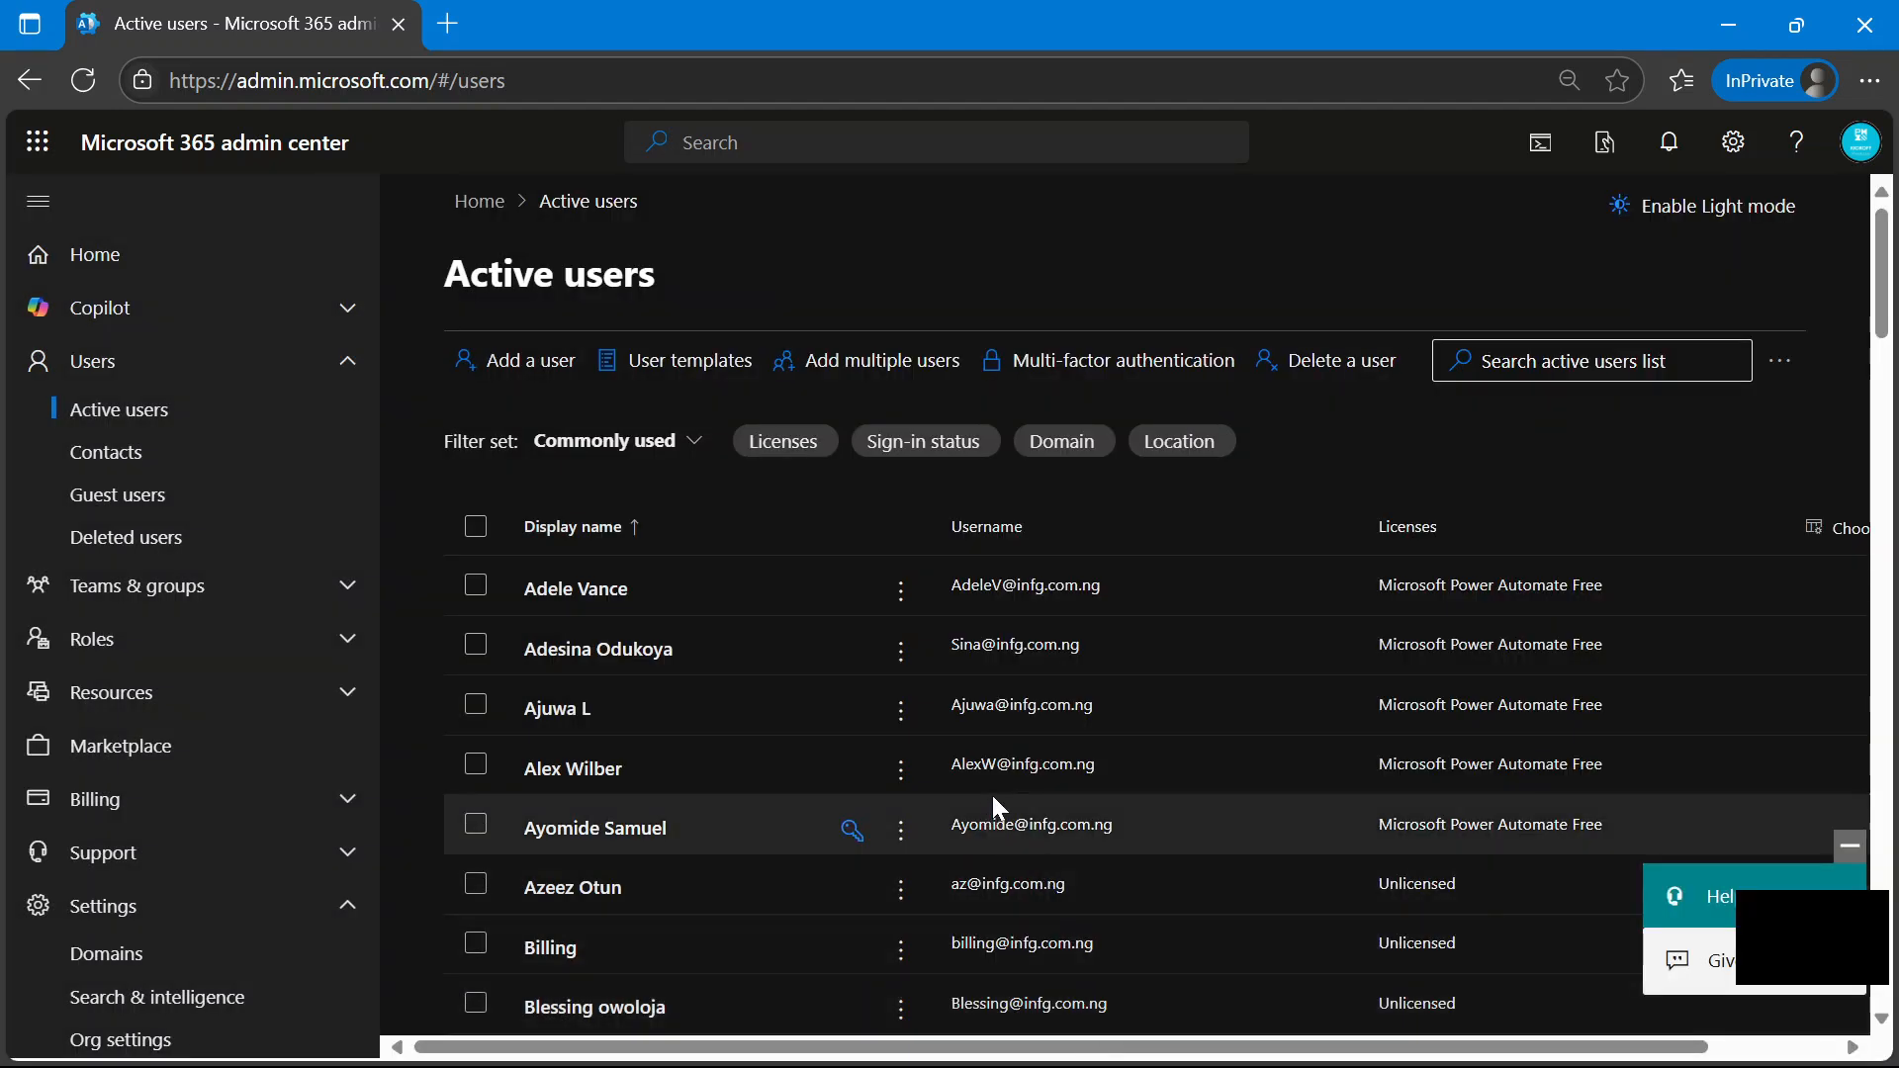
Start a new user from the Sales template with first name User, last name 002, display name User 002 and username user002.
click(691, 375)
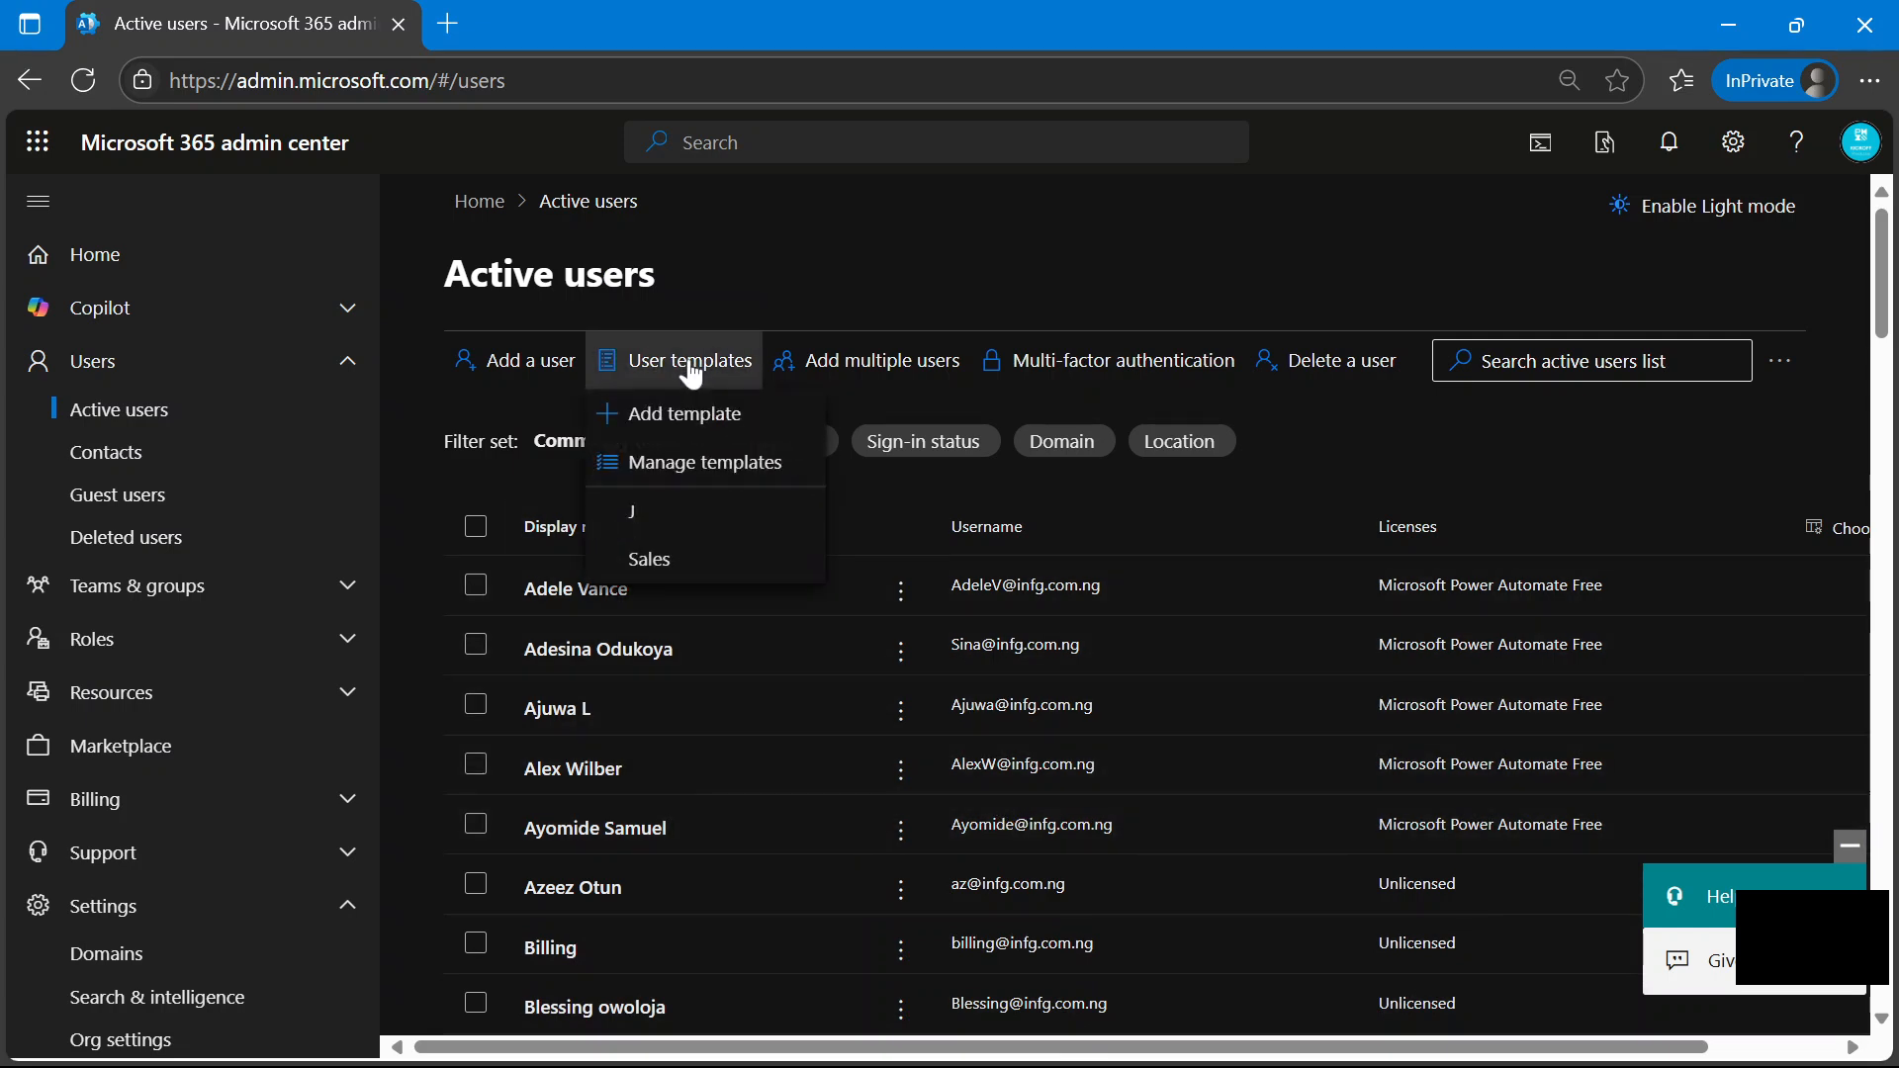
click(659, 562)
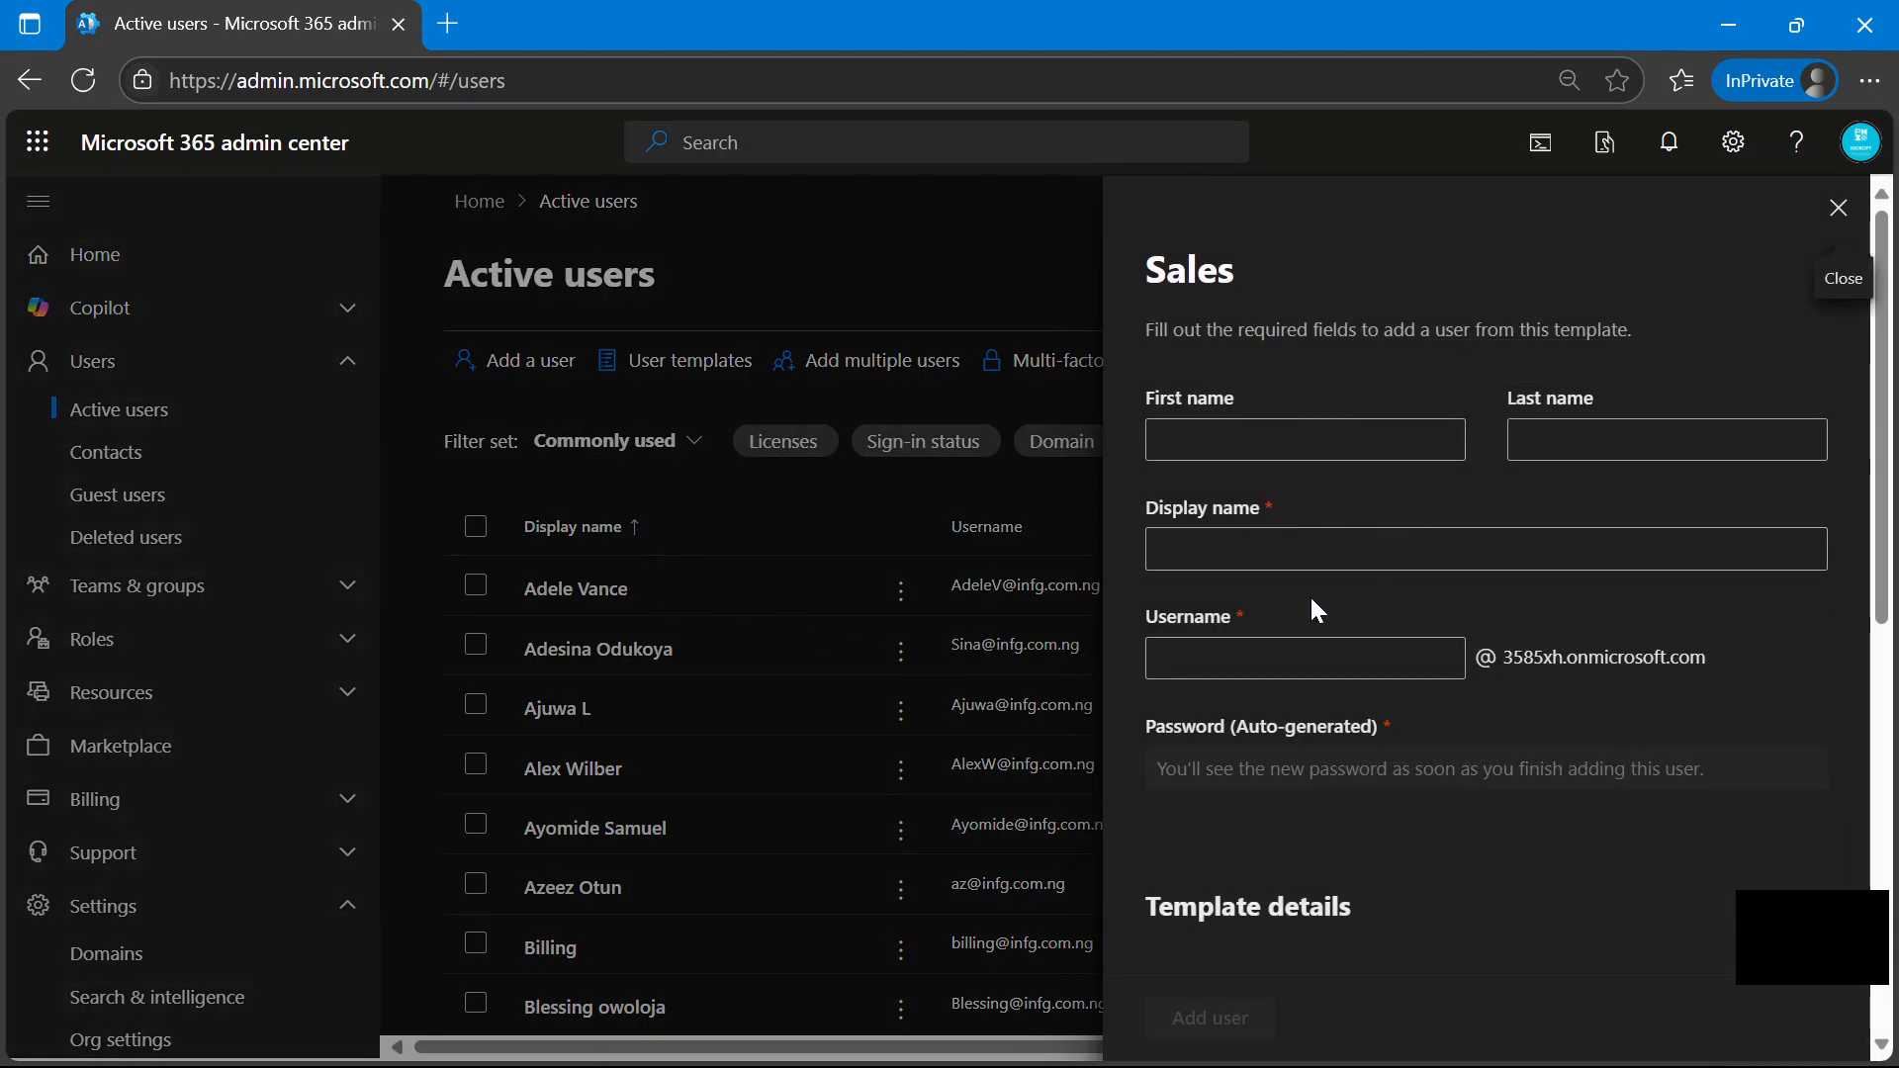
click(1253, 438)
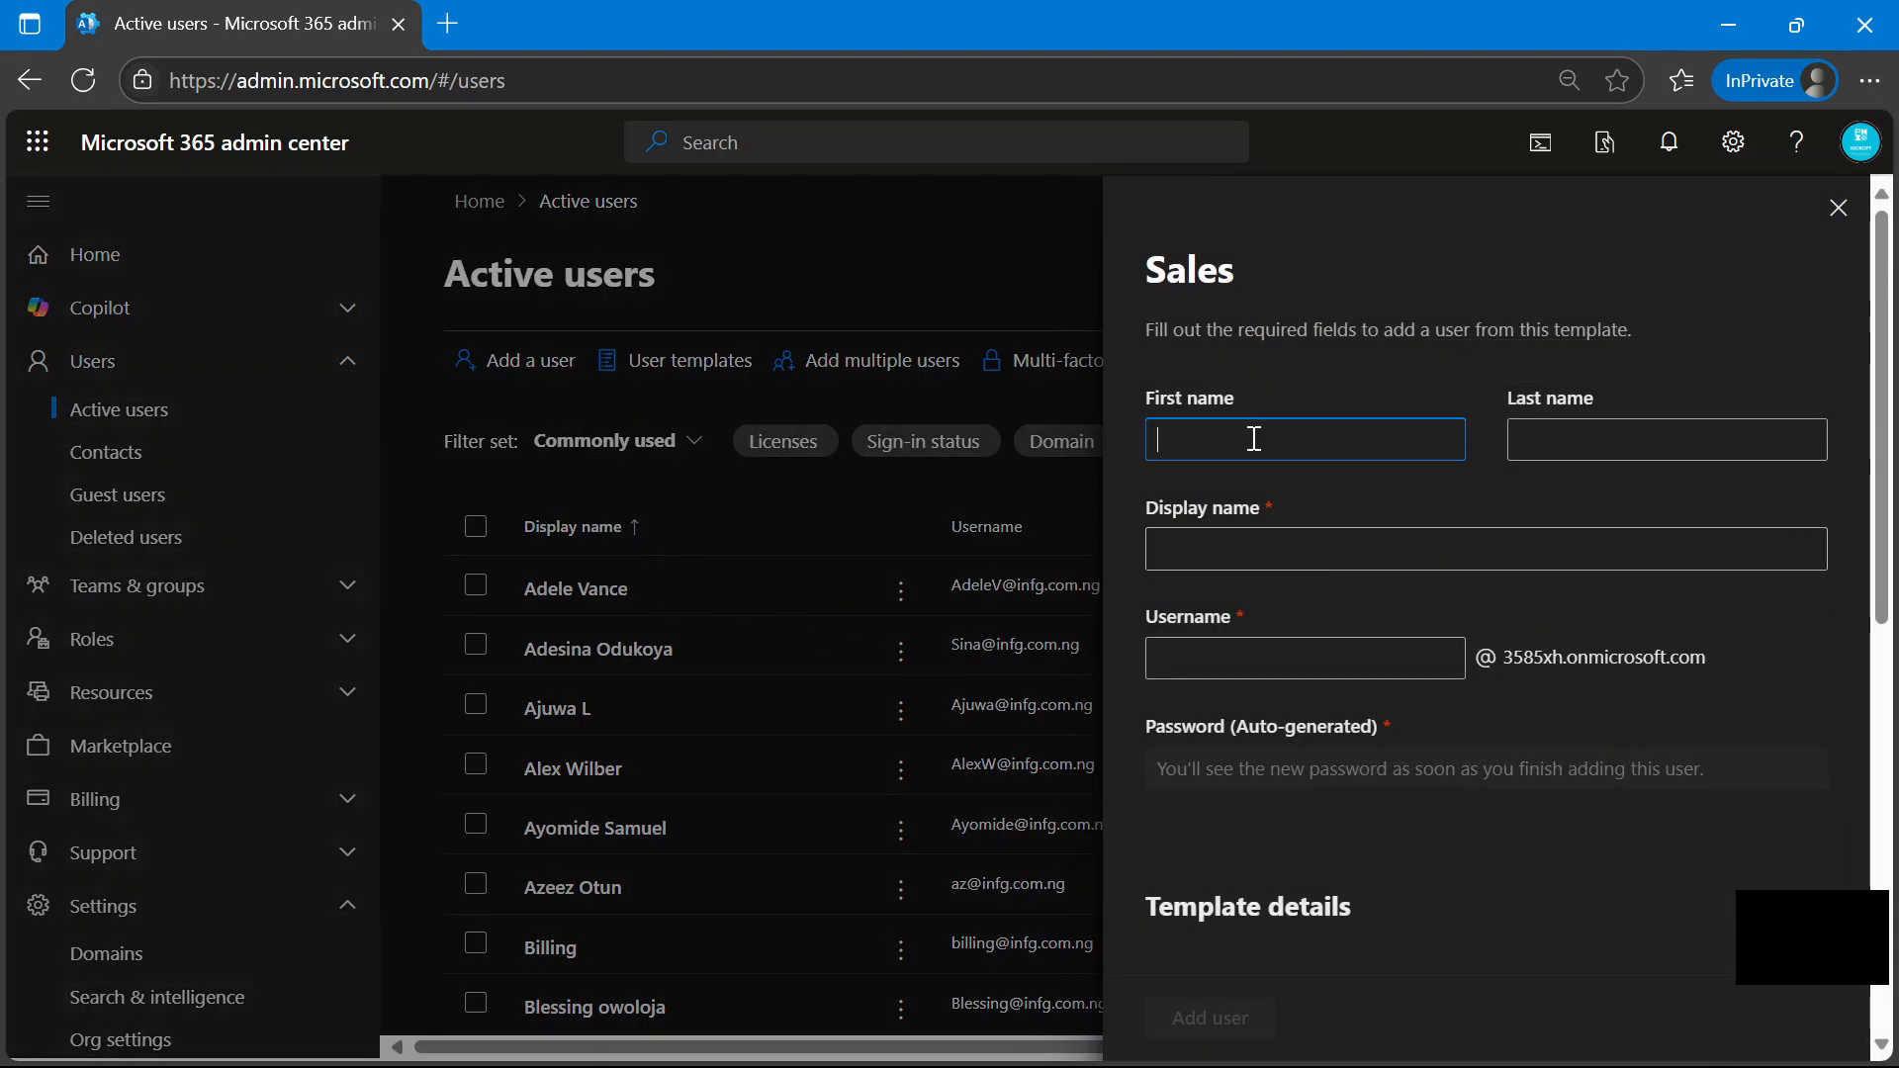
text(User)
click(1590, 457)
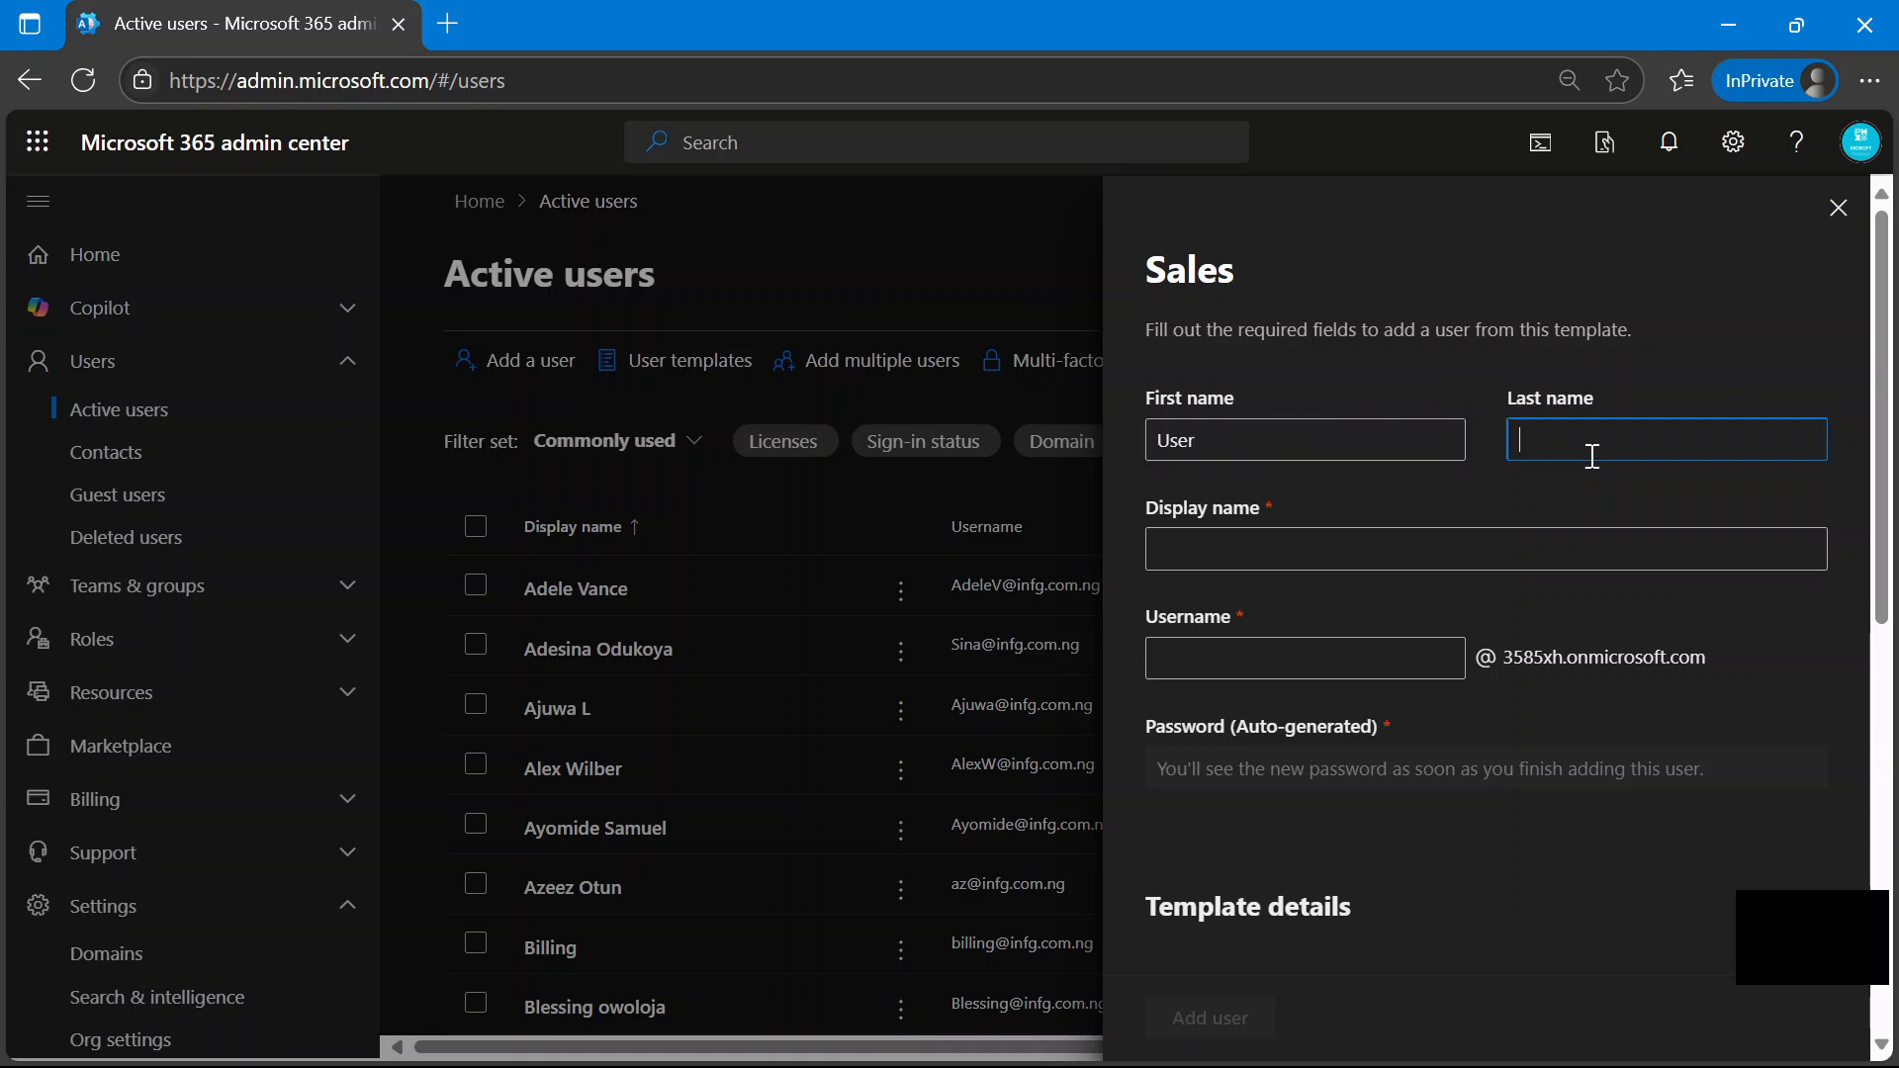
text(002)
click(1347, 547)
click(1281, 657)
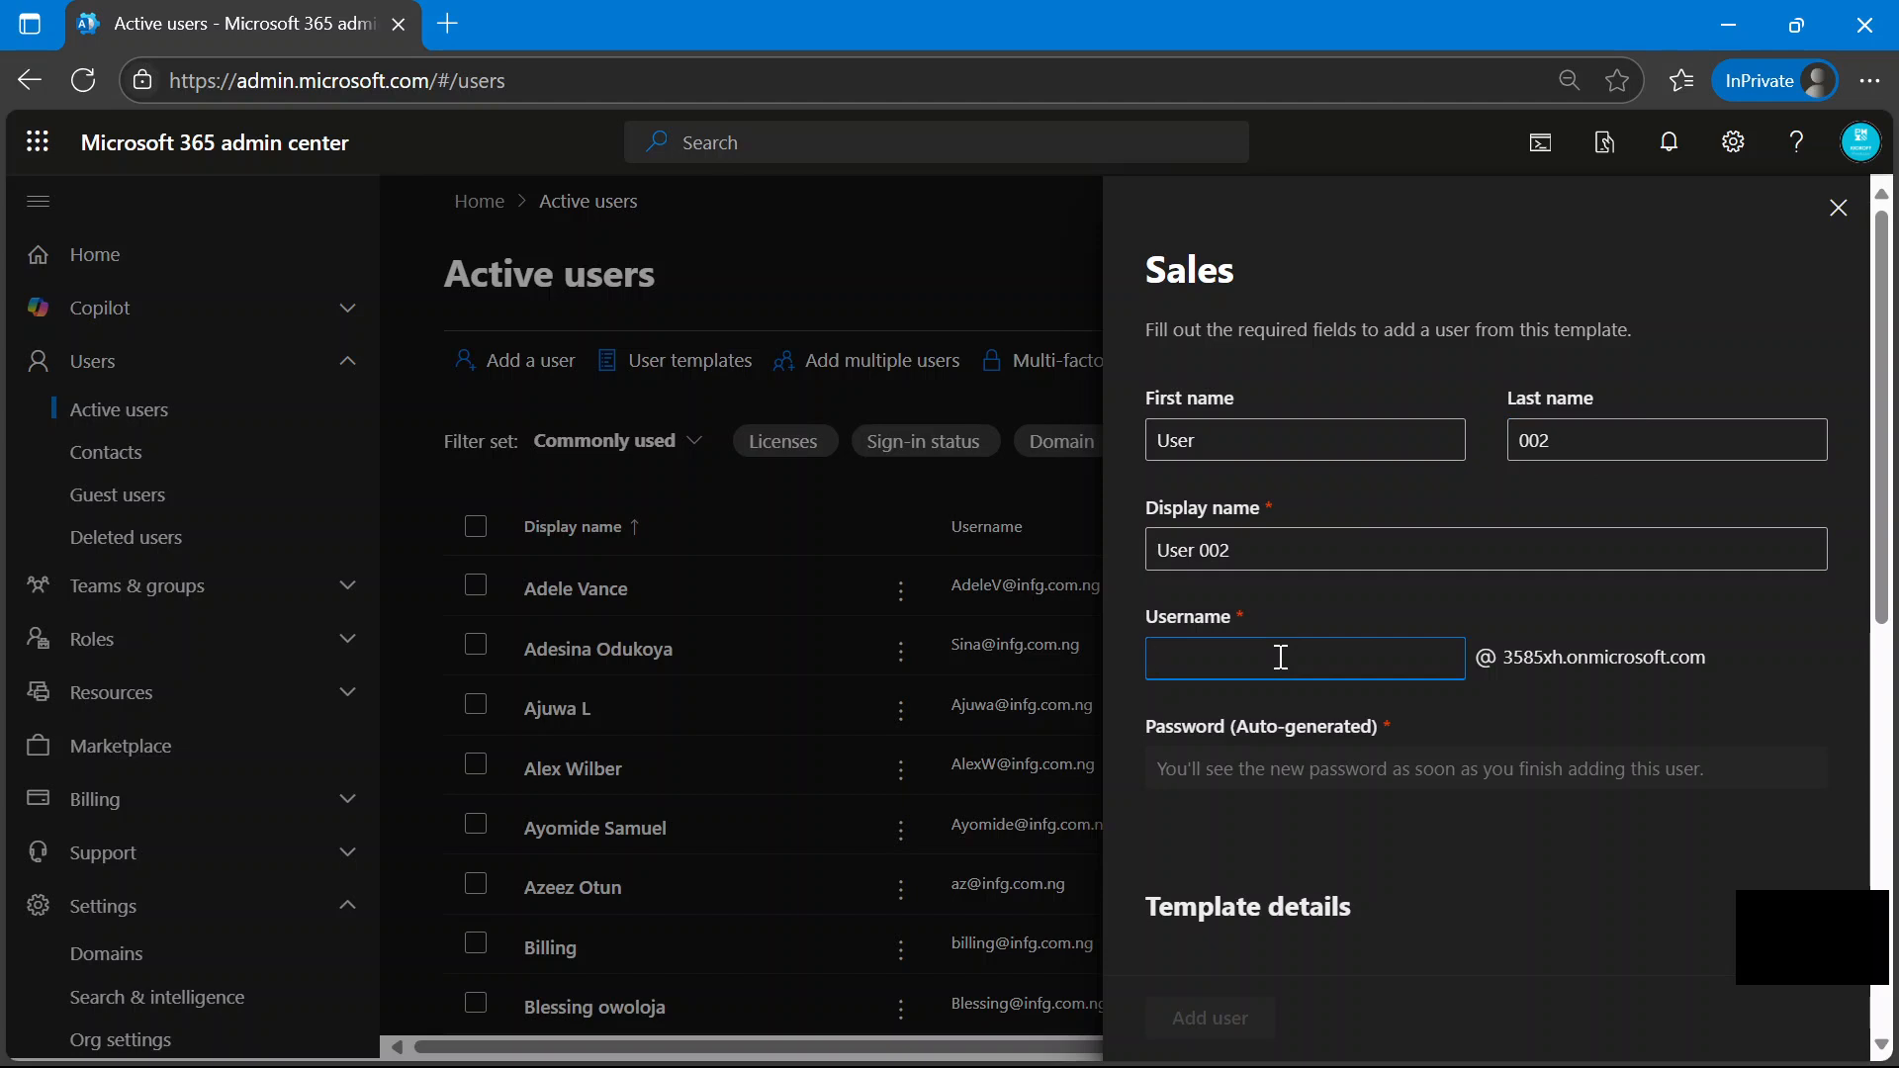
text(user002)
Review the Sales template details for the new user, add the user and close the confirmation.
scroll(1611, 615, down, 6)
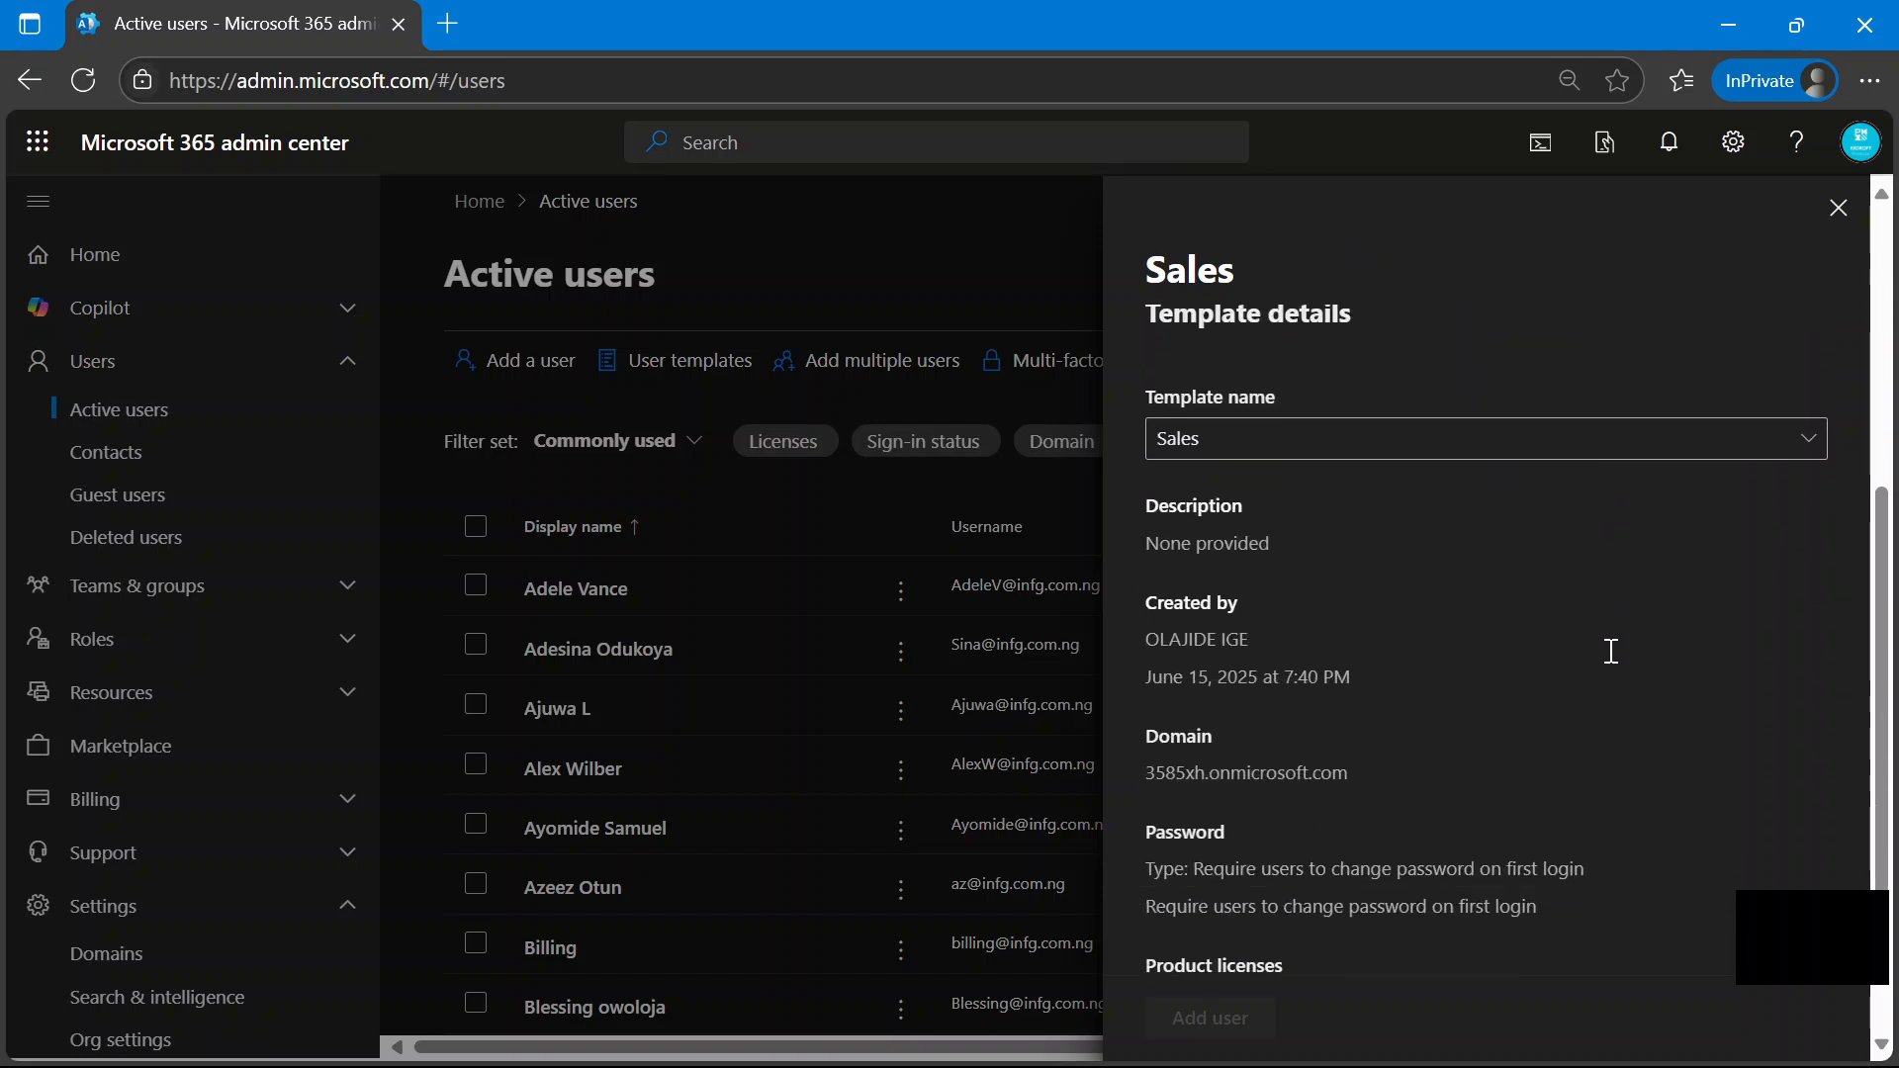
scroll(1544, 556, down, 3)
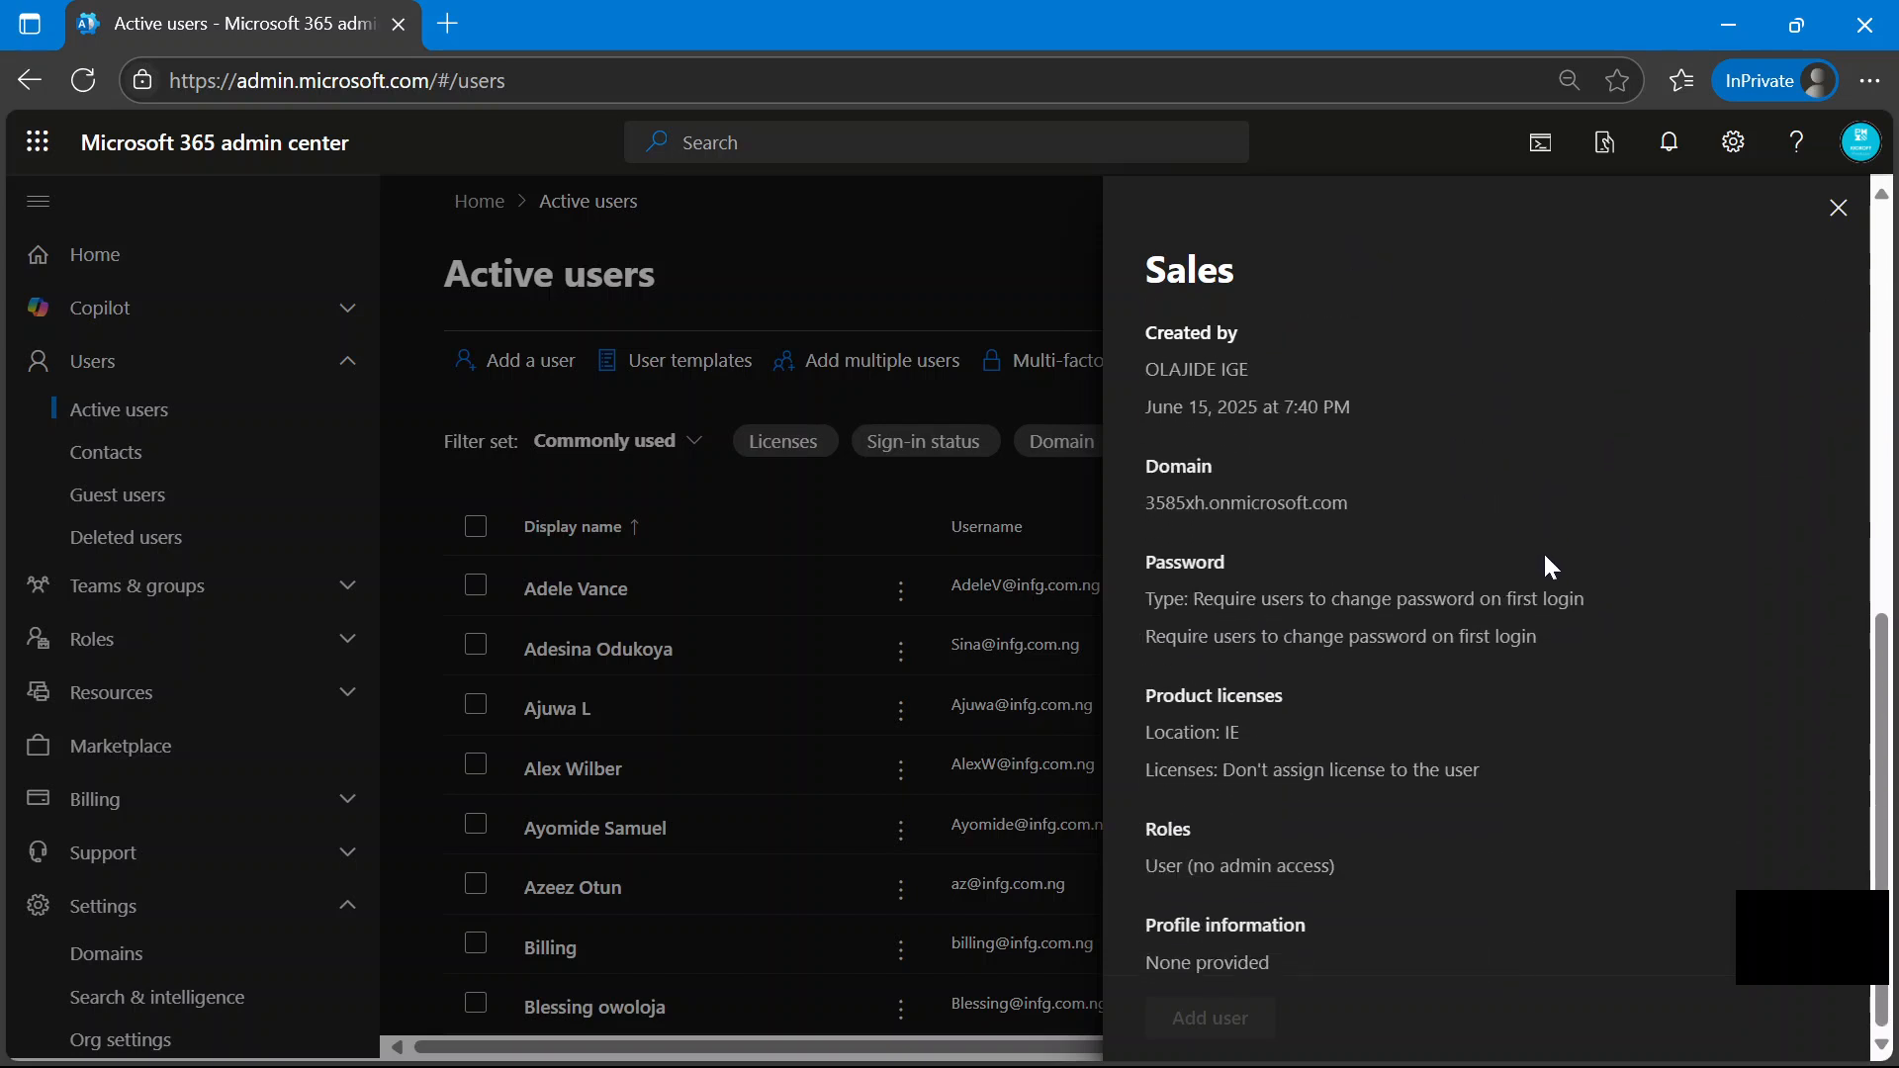
scroll(1545, 557, up, 9)
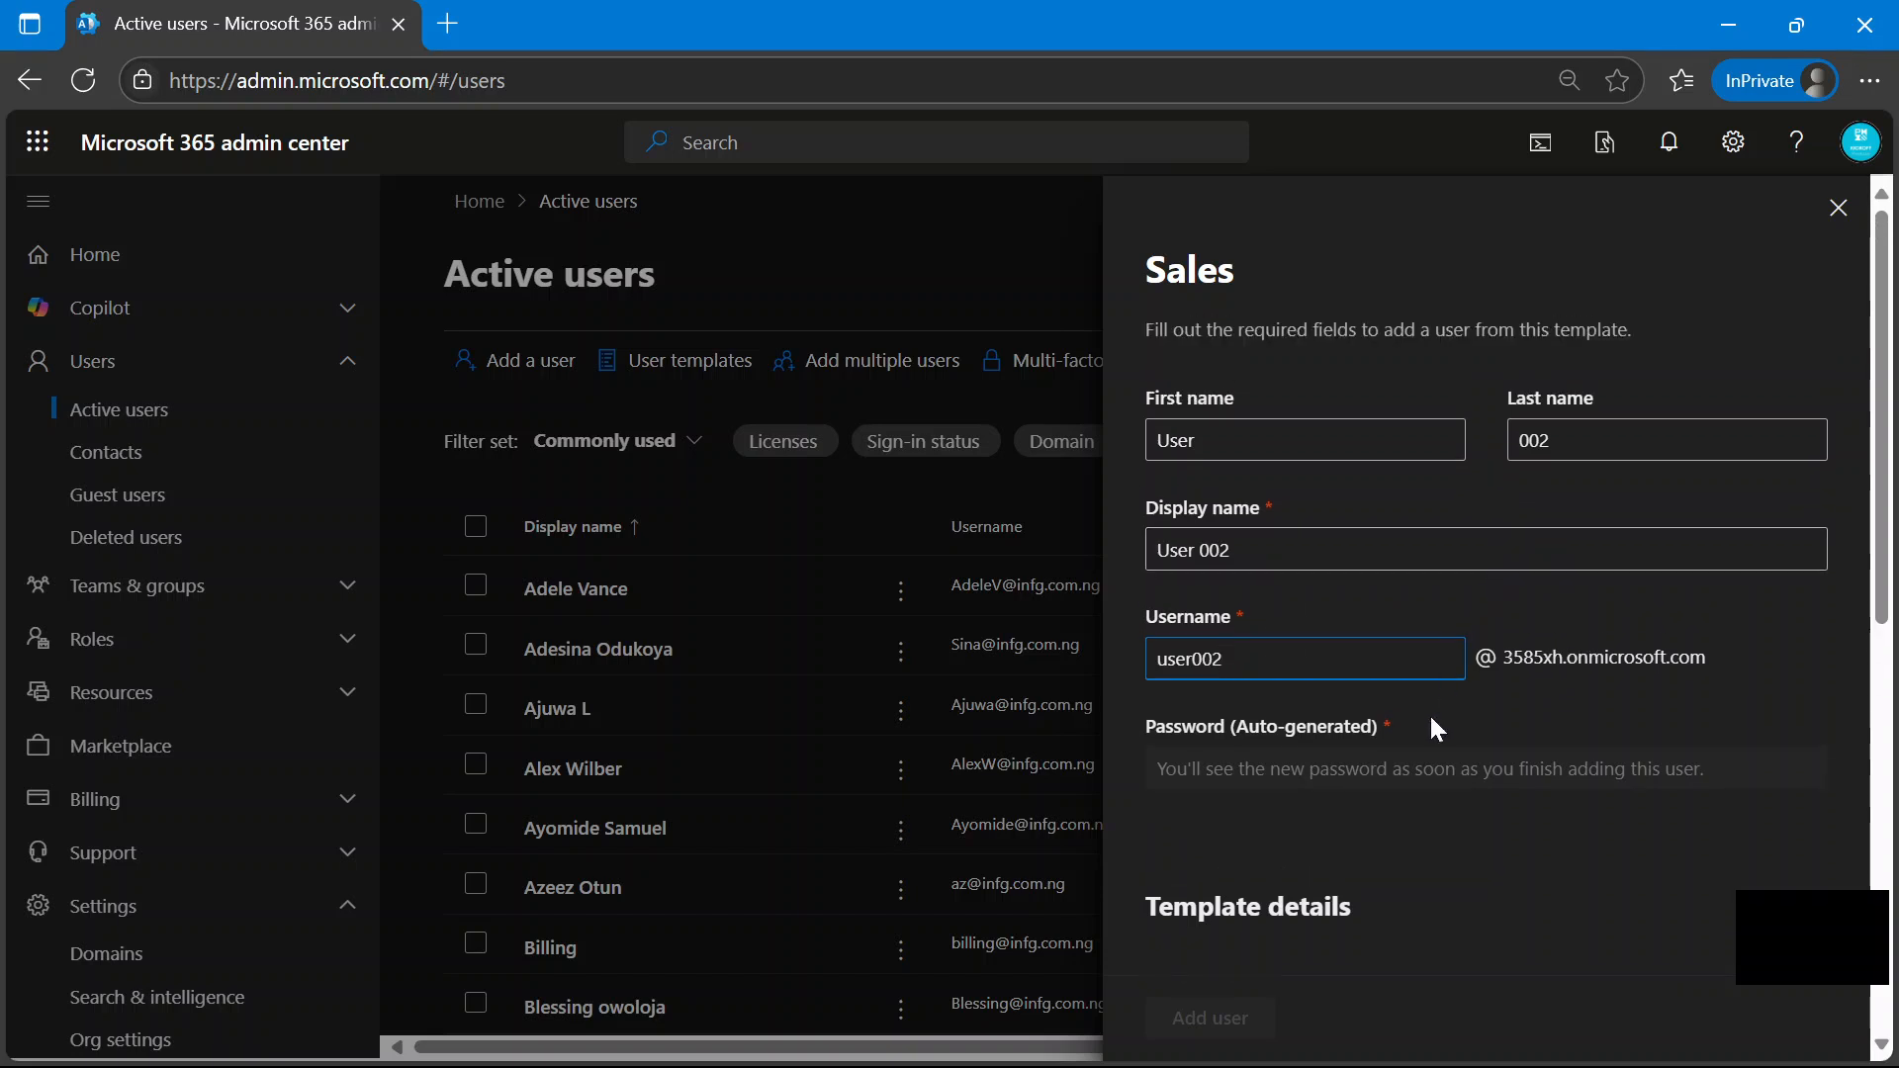
scroll(1381, 744, down, 6)
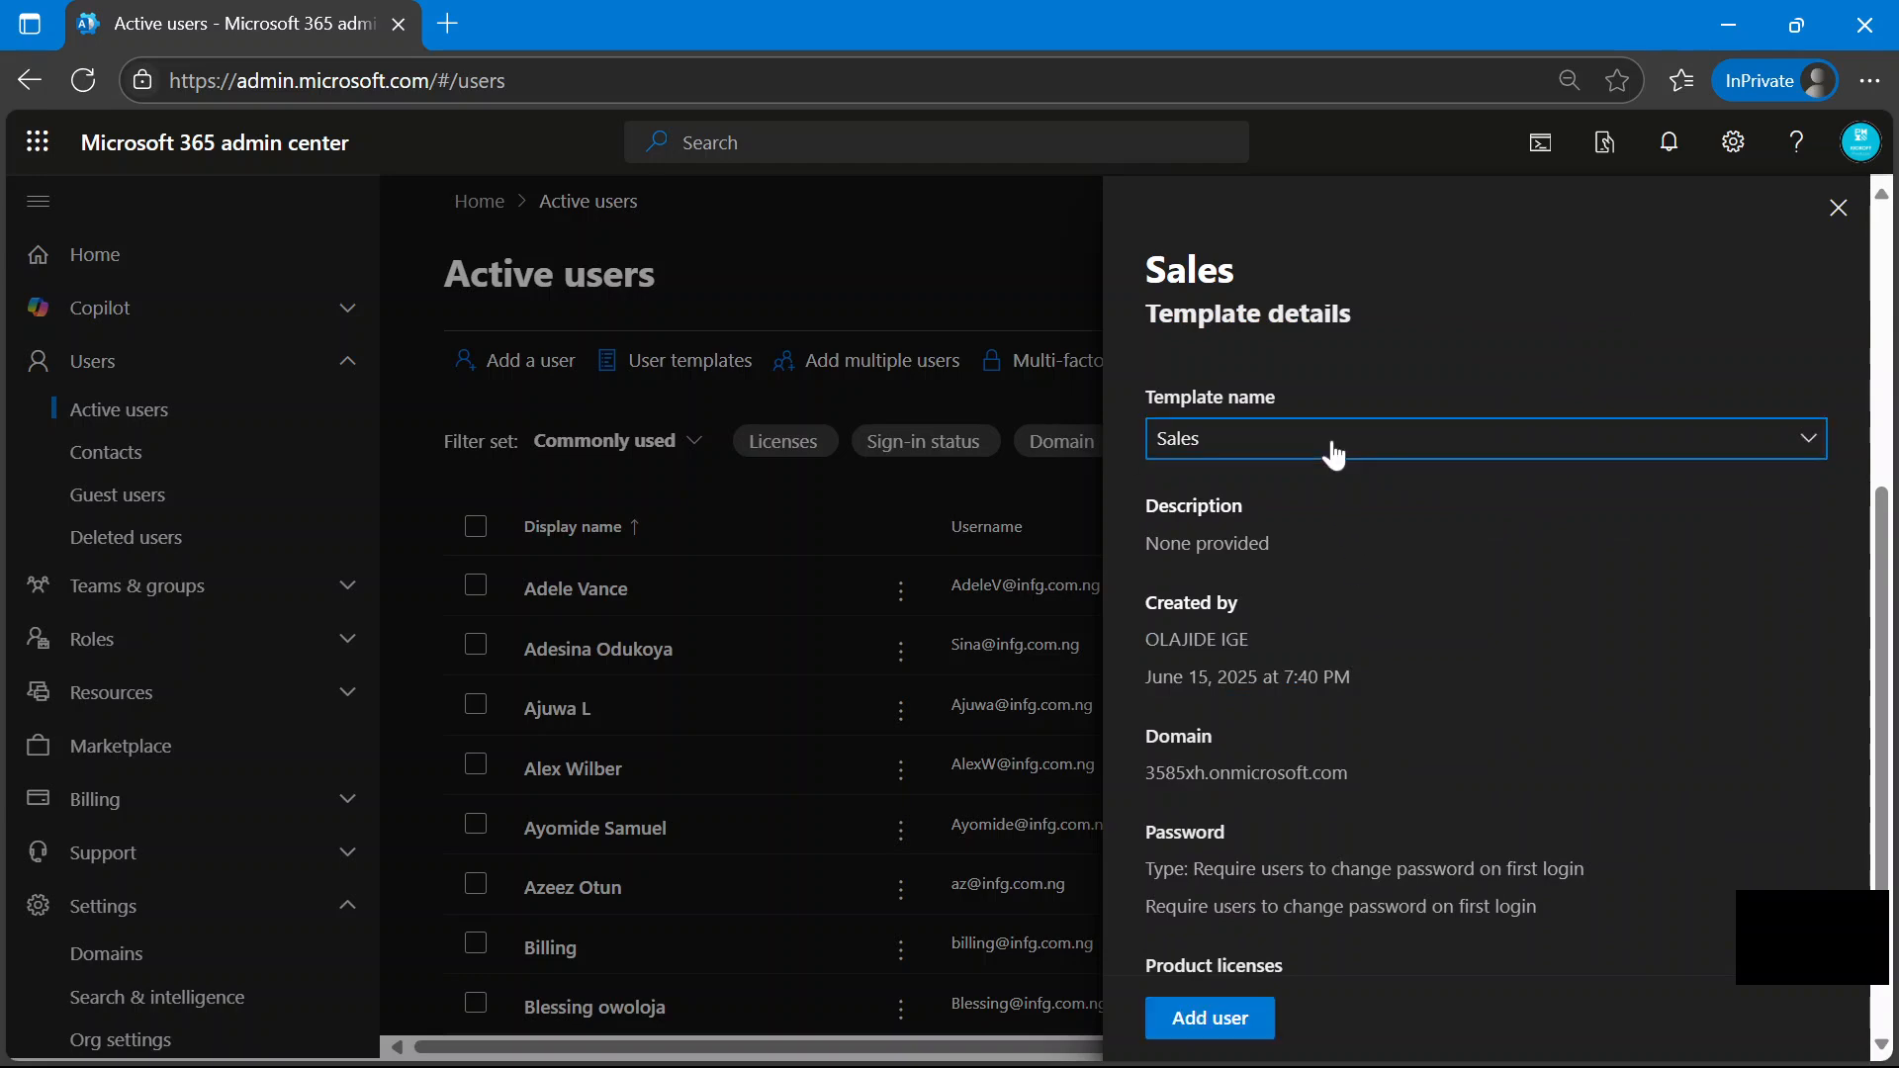
scroll(1357, 663, down, 2)
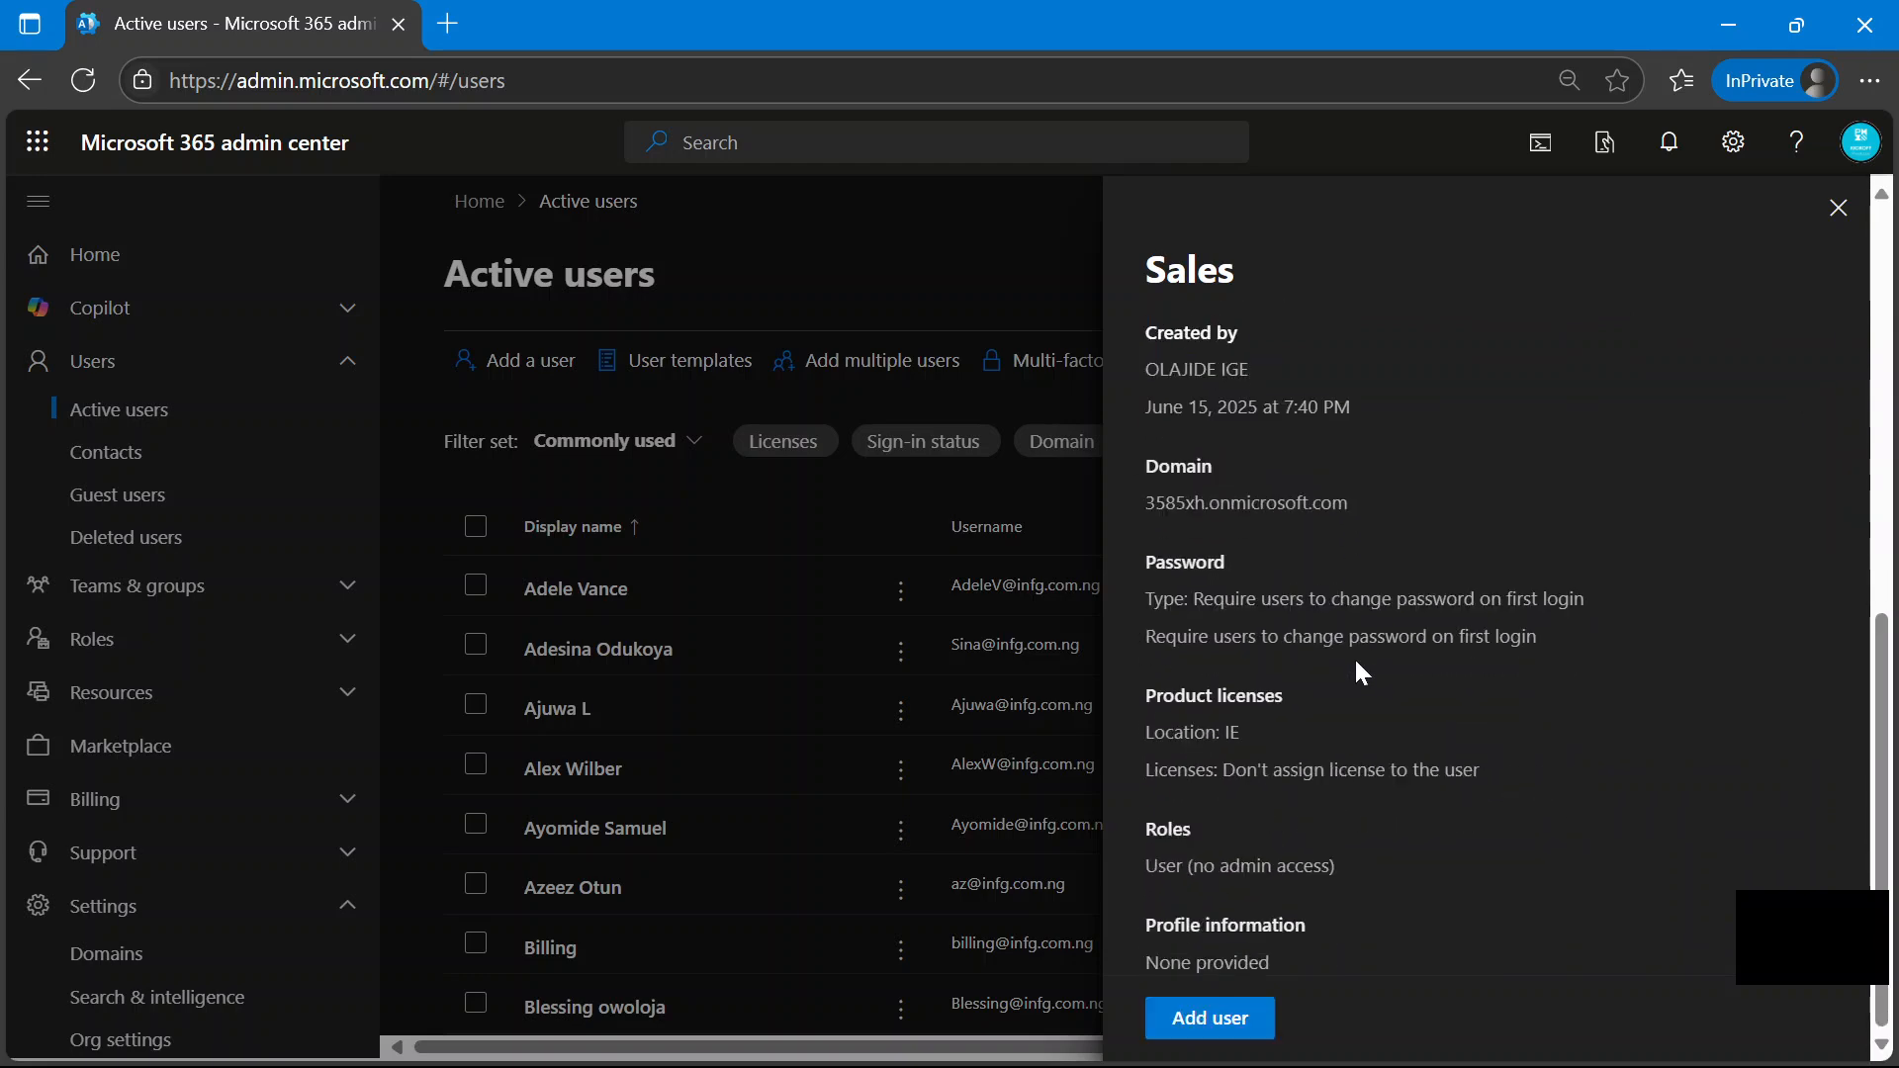
scroll(1357, 664, up, 8)
scroll(1355, 657, down, 6)
click(1210, 1017)
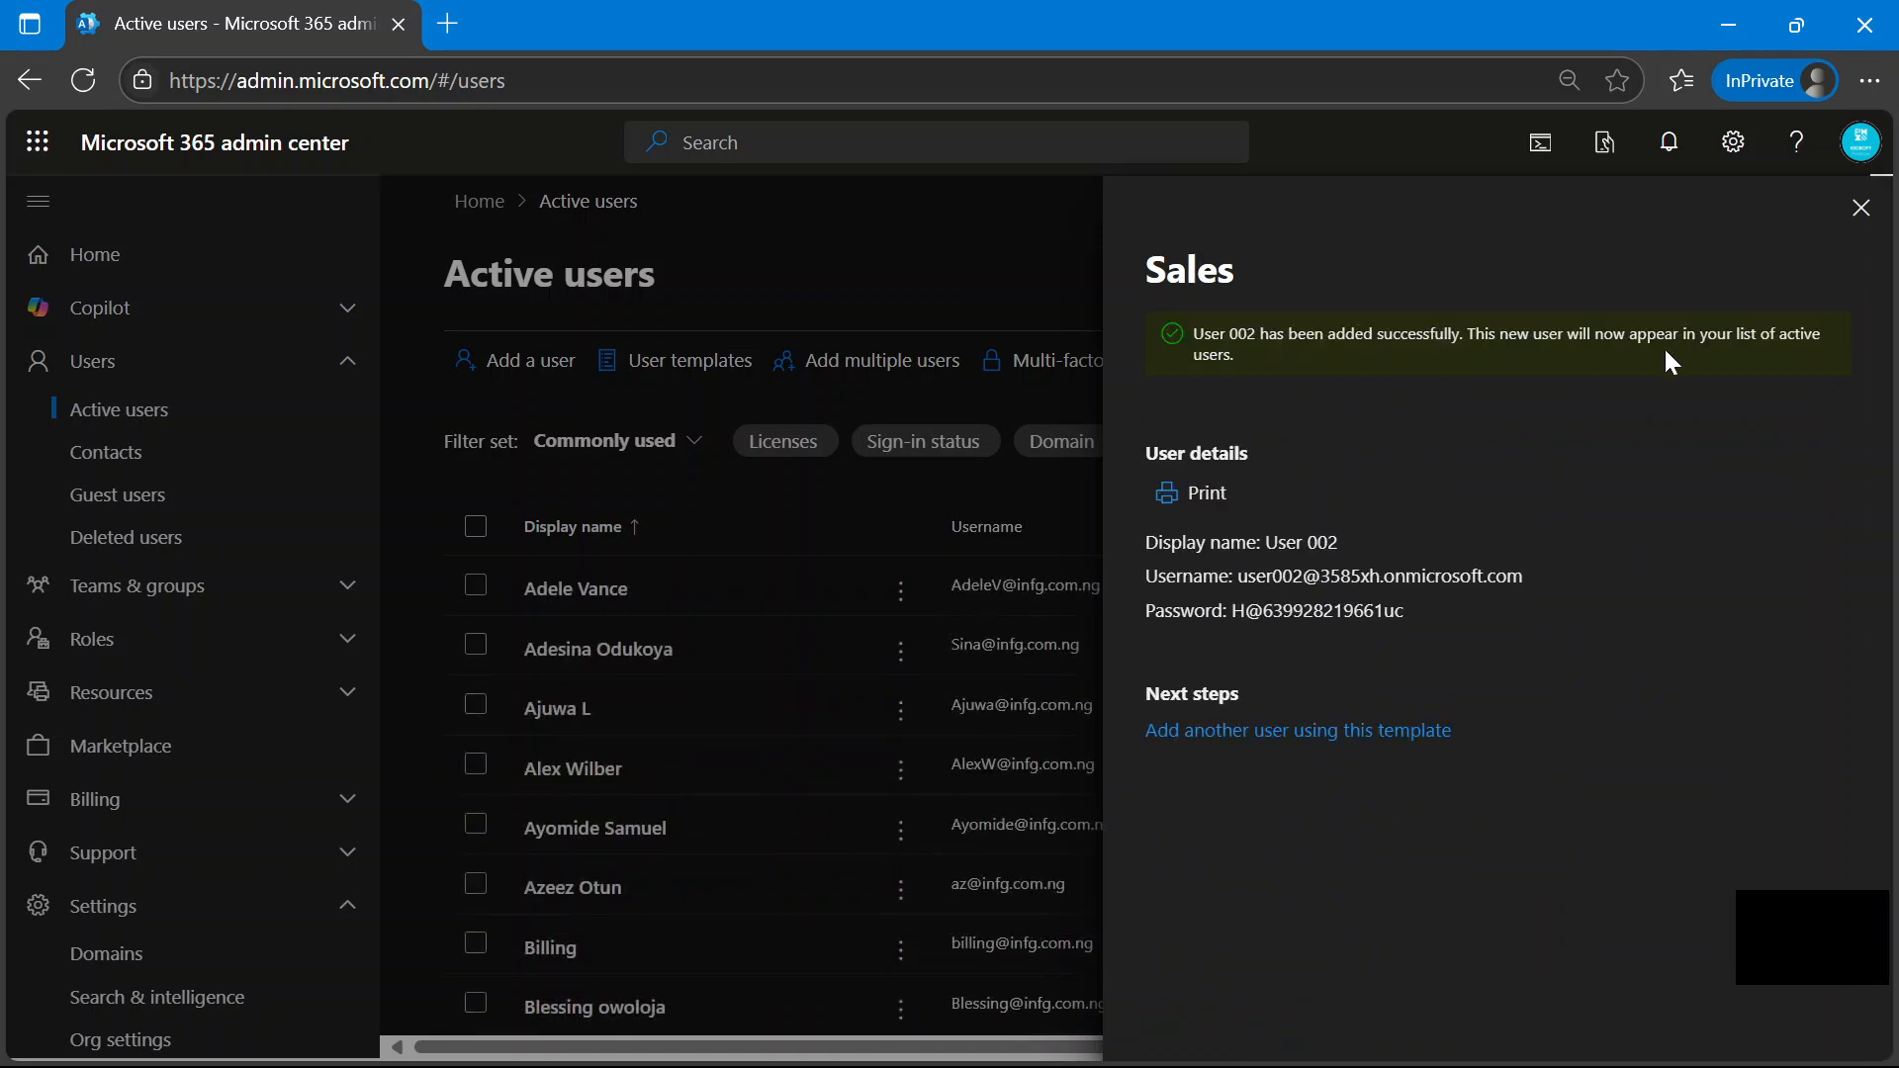
click(1862, 208)
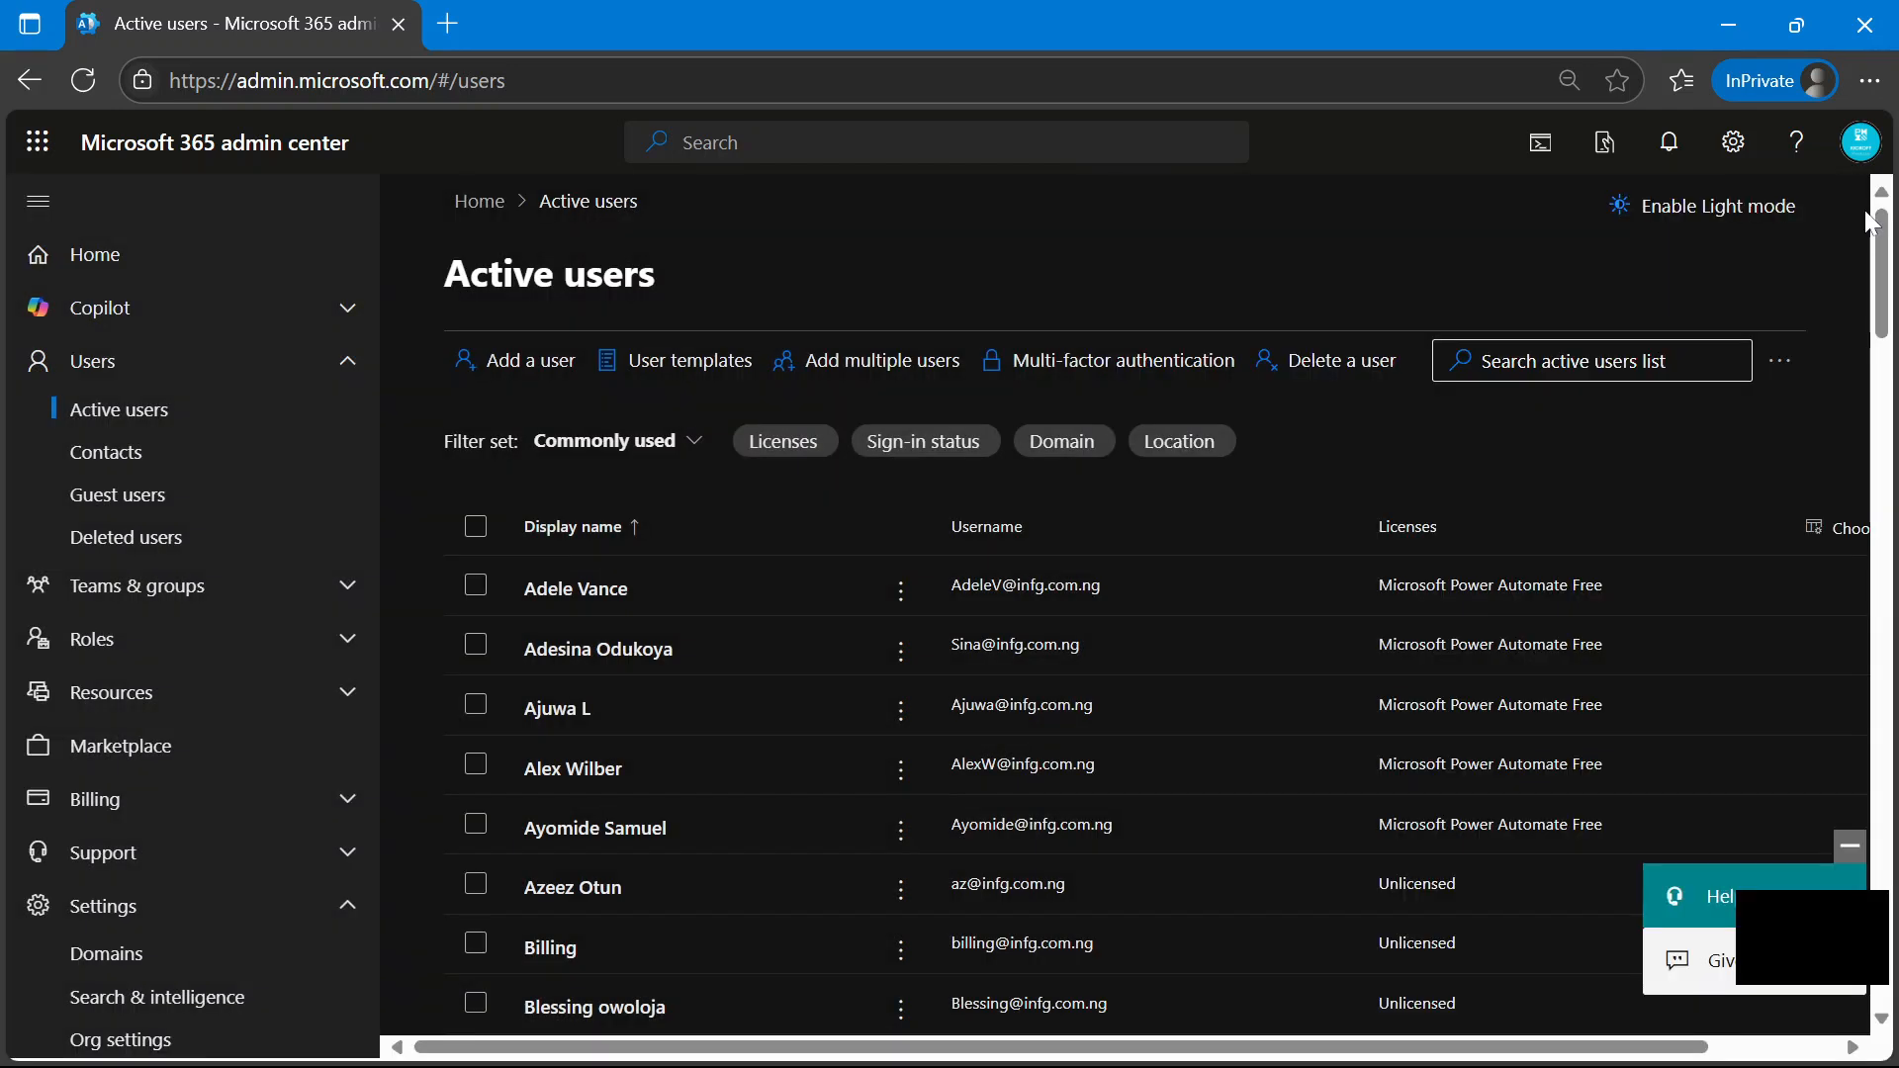
Search the active users list for user002.
click(1603, 361)
text(u)
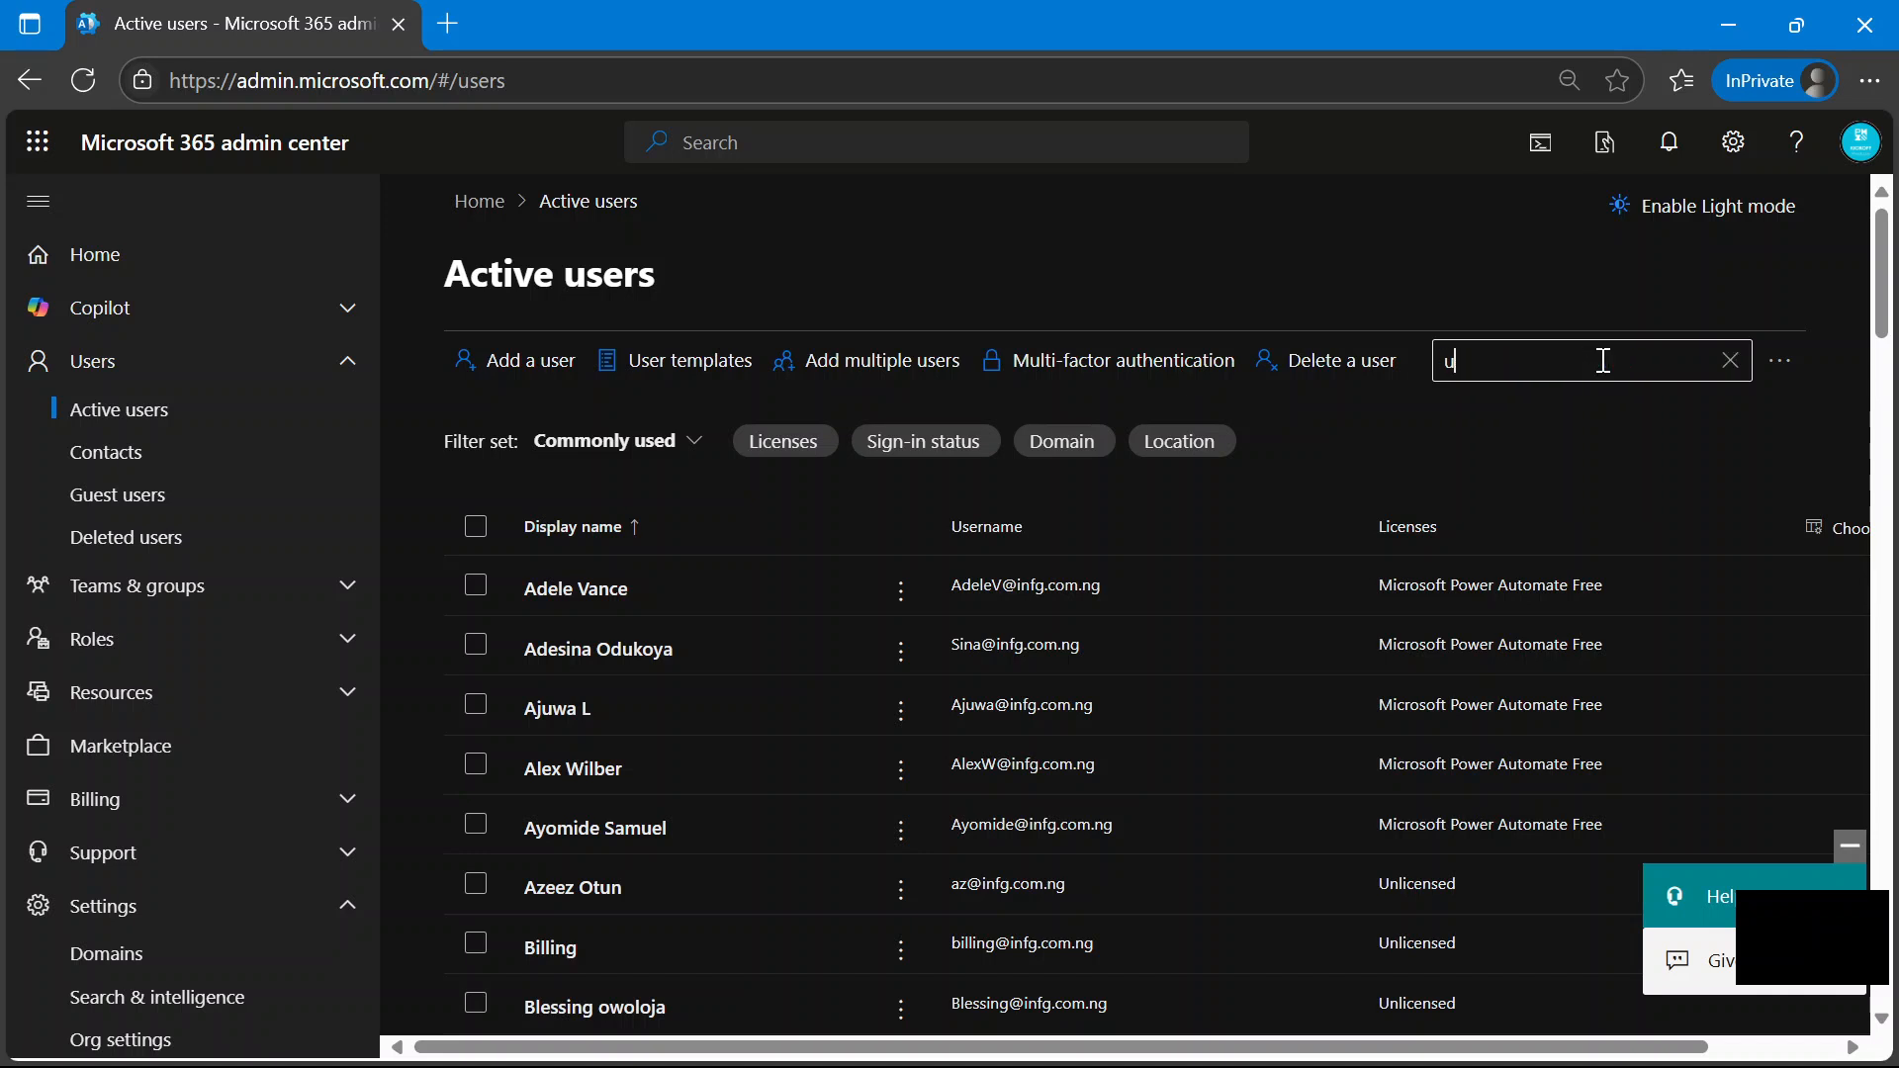
text(ser002)
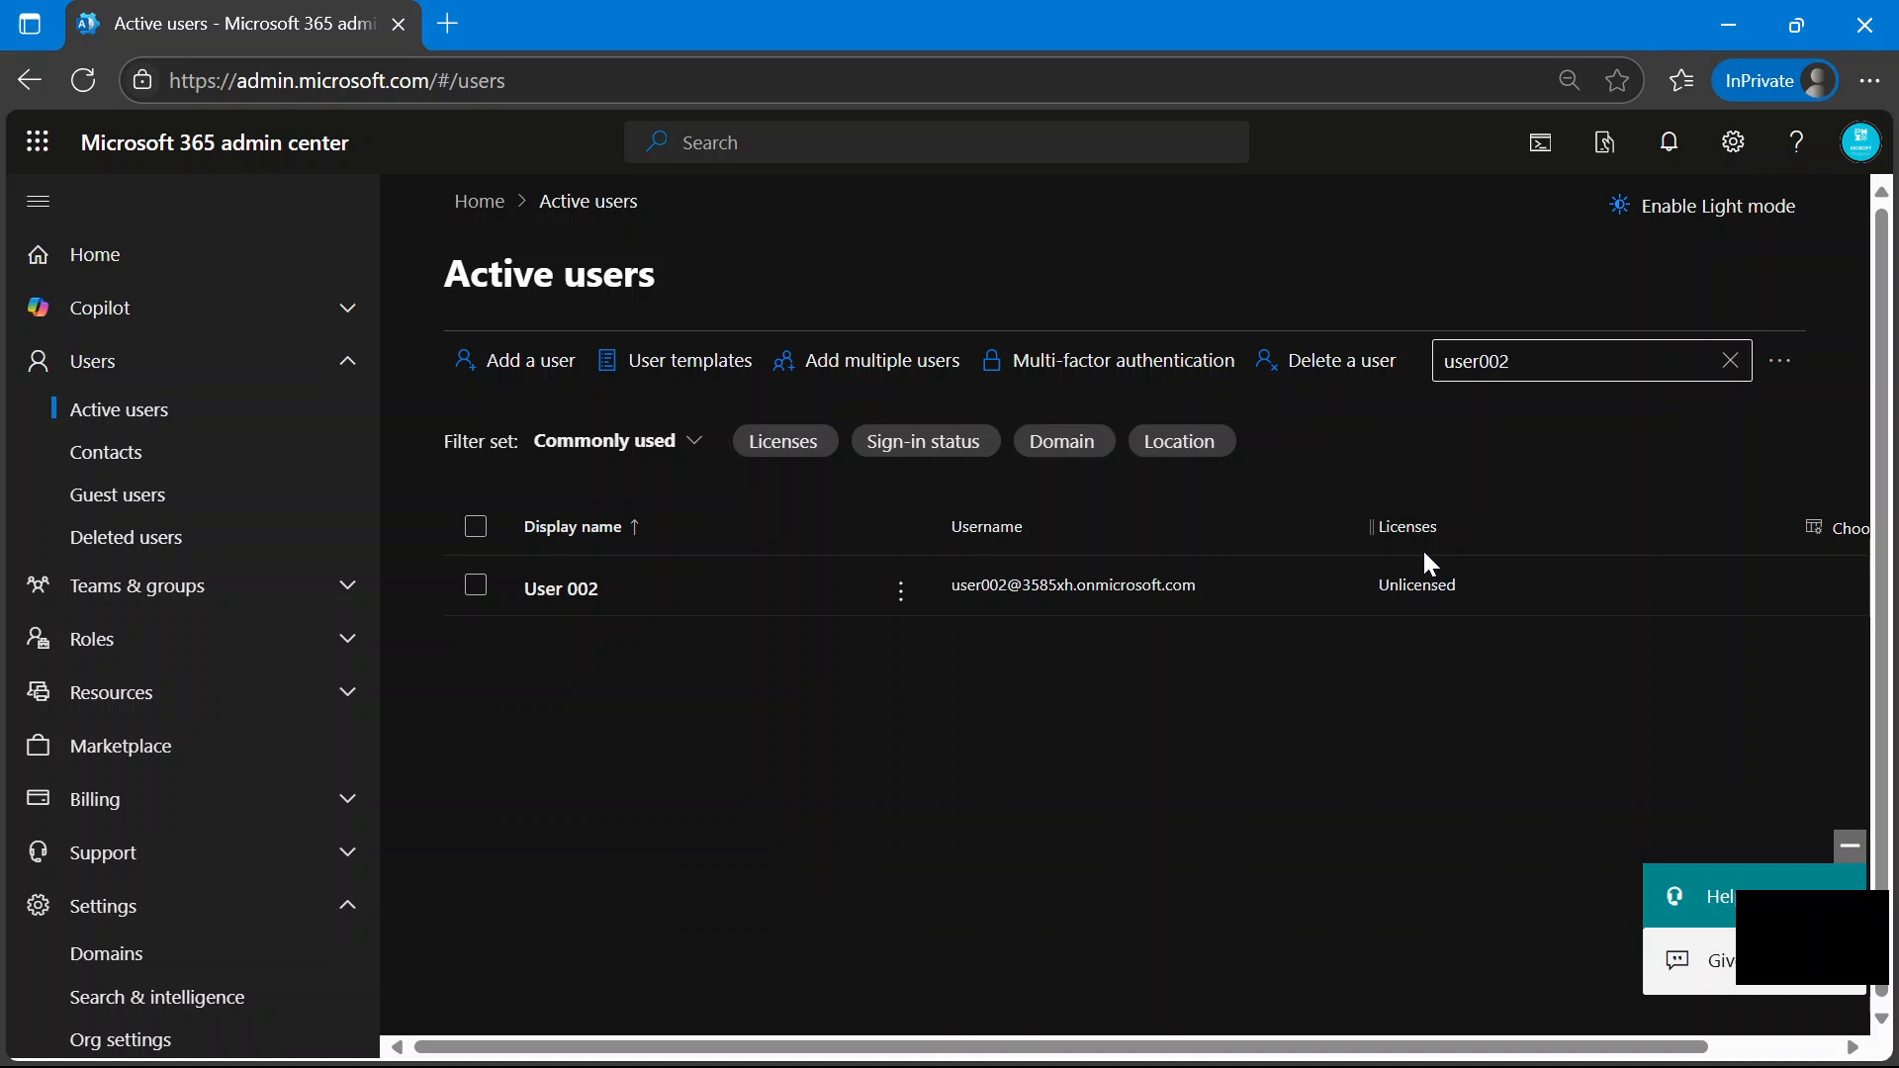
Start adding multiple users and fill the first row with first name USer, last name 003 and username user003.
click(888, 368)
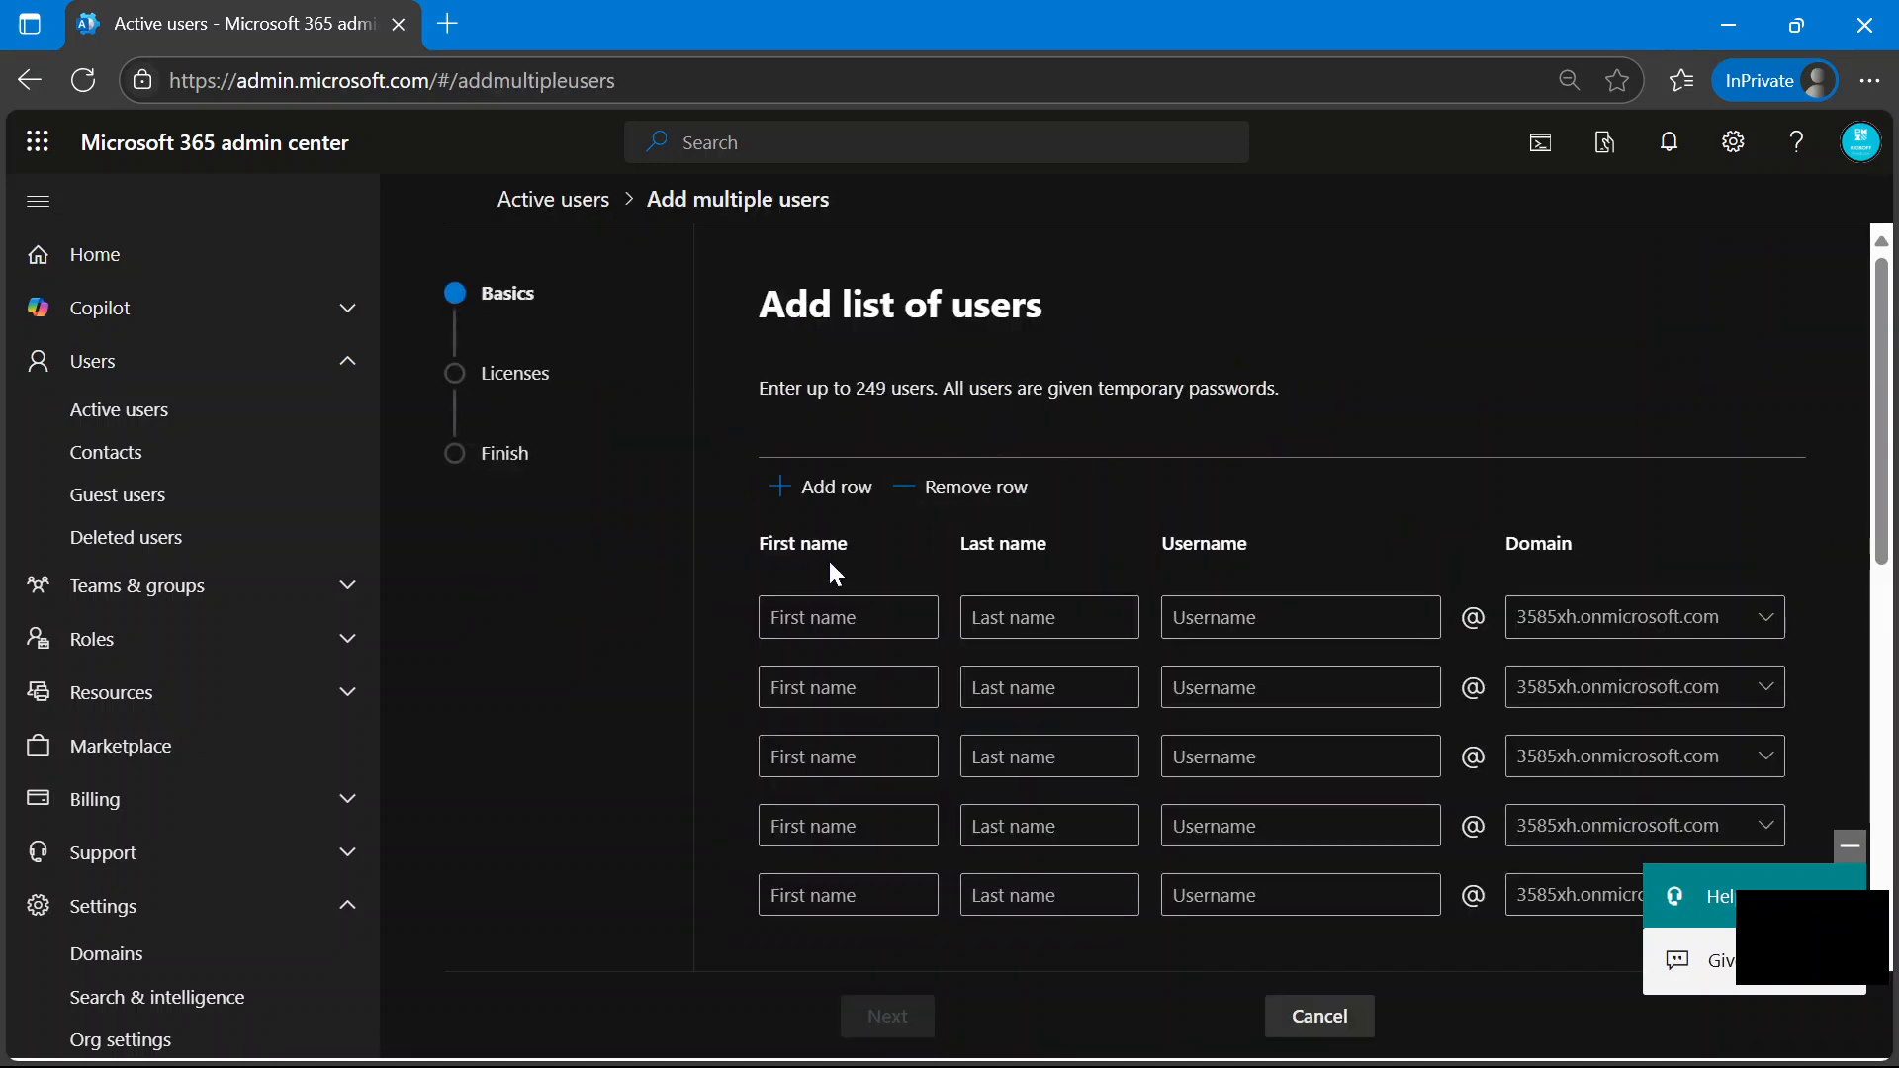
click(882, 623)
text(USer)
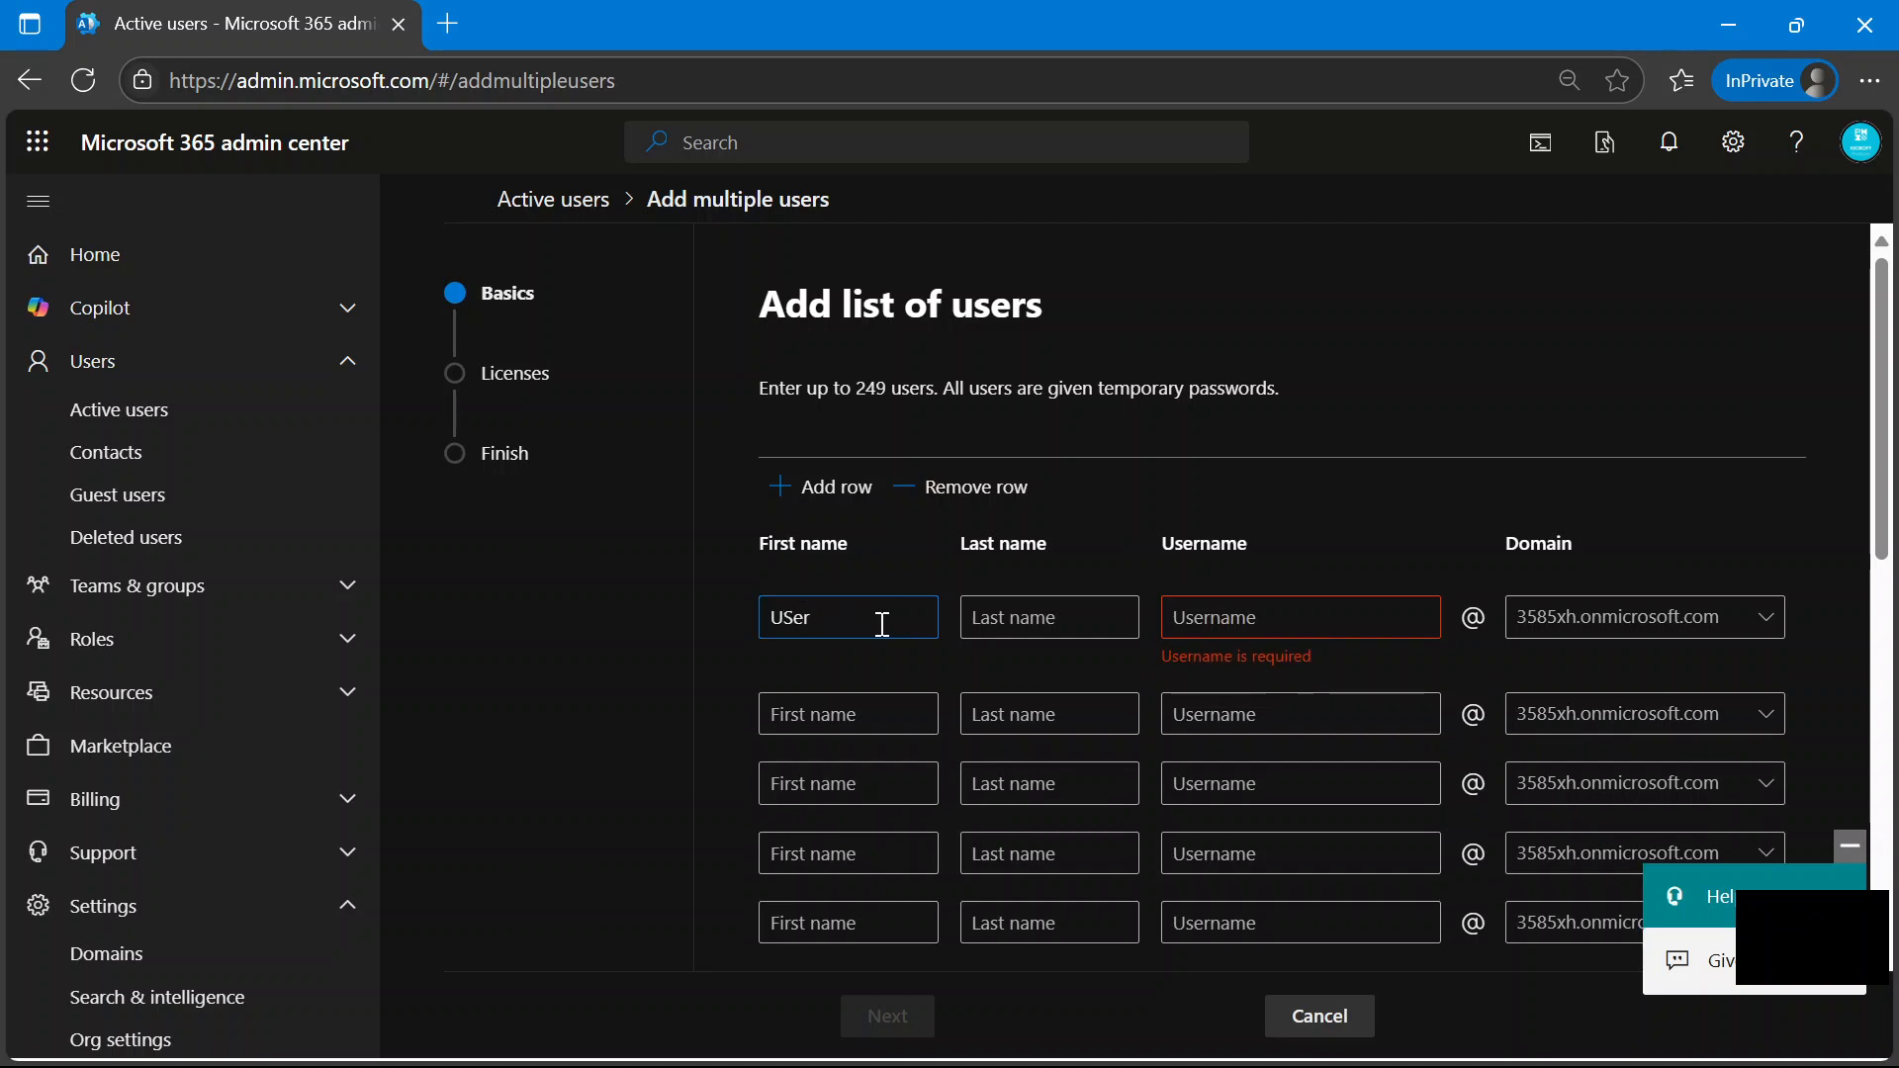
click(1085, 629)
text(003)
click(1309, 625)
text(user003)
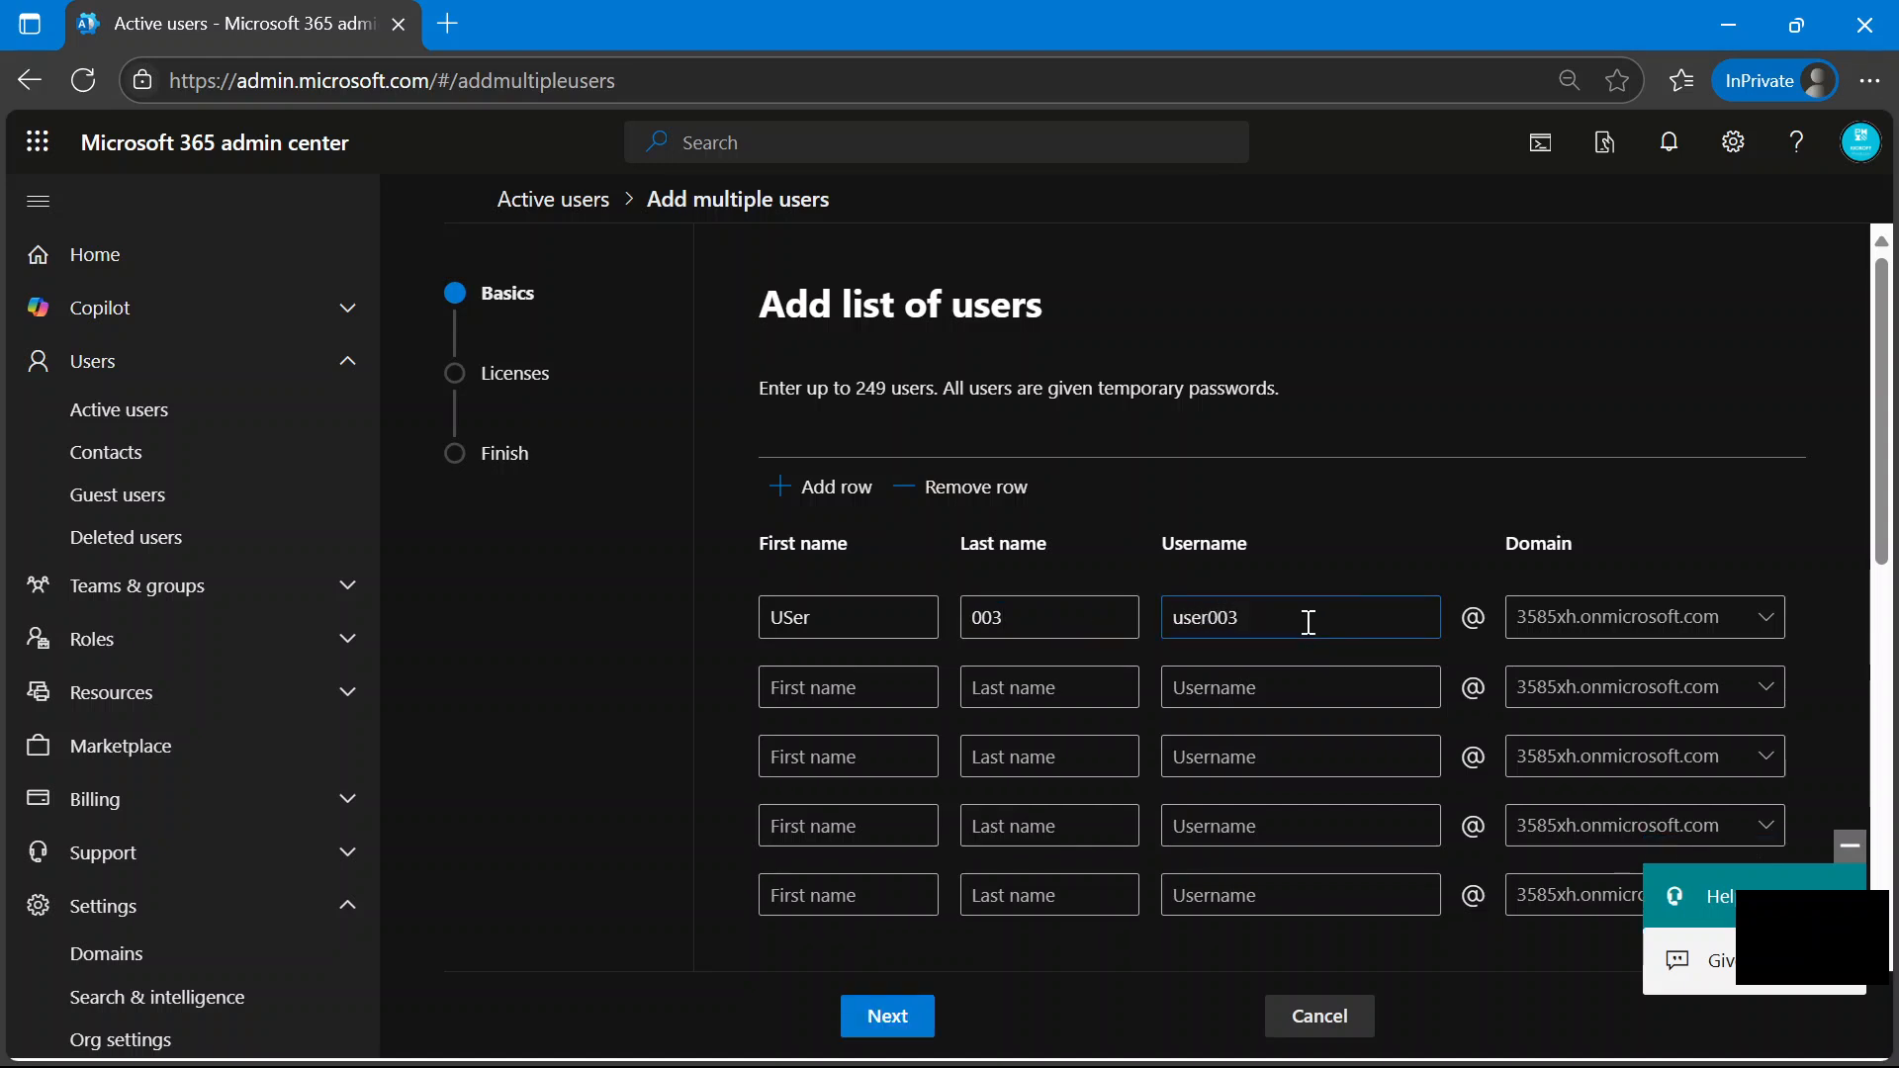
Fill the second row with first name user, last name 004 and username user004.
click(806, 682)
text(user004)
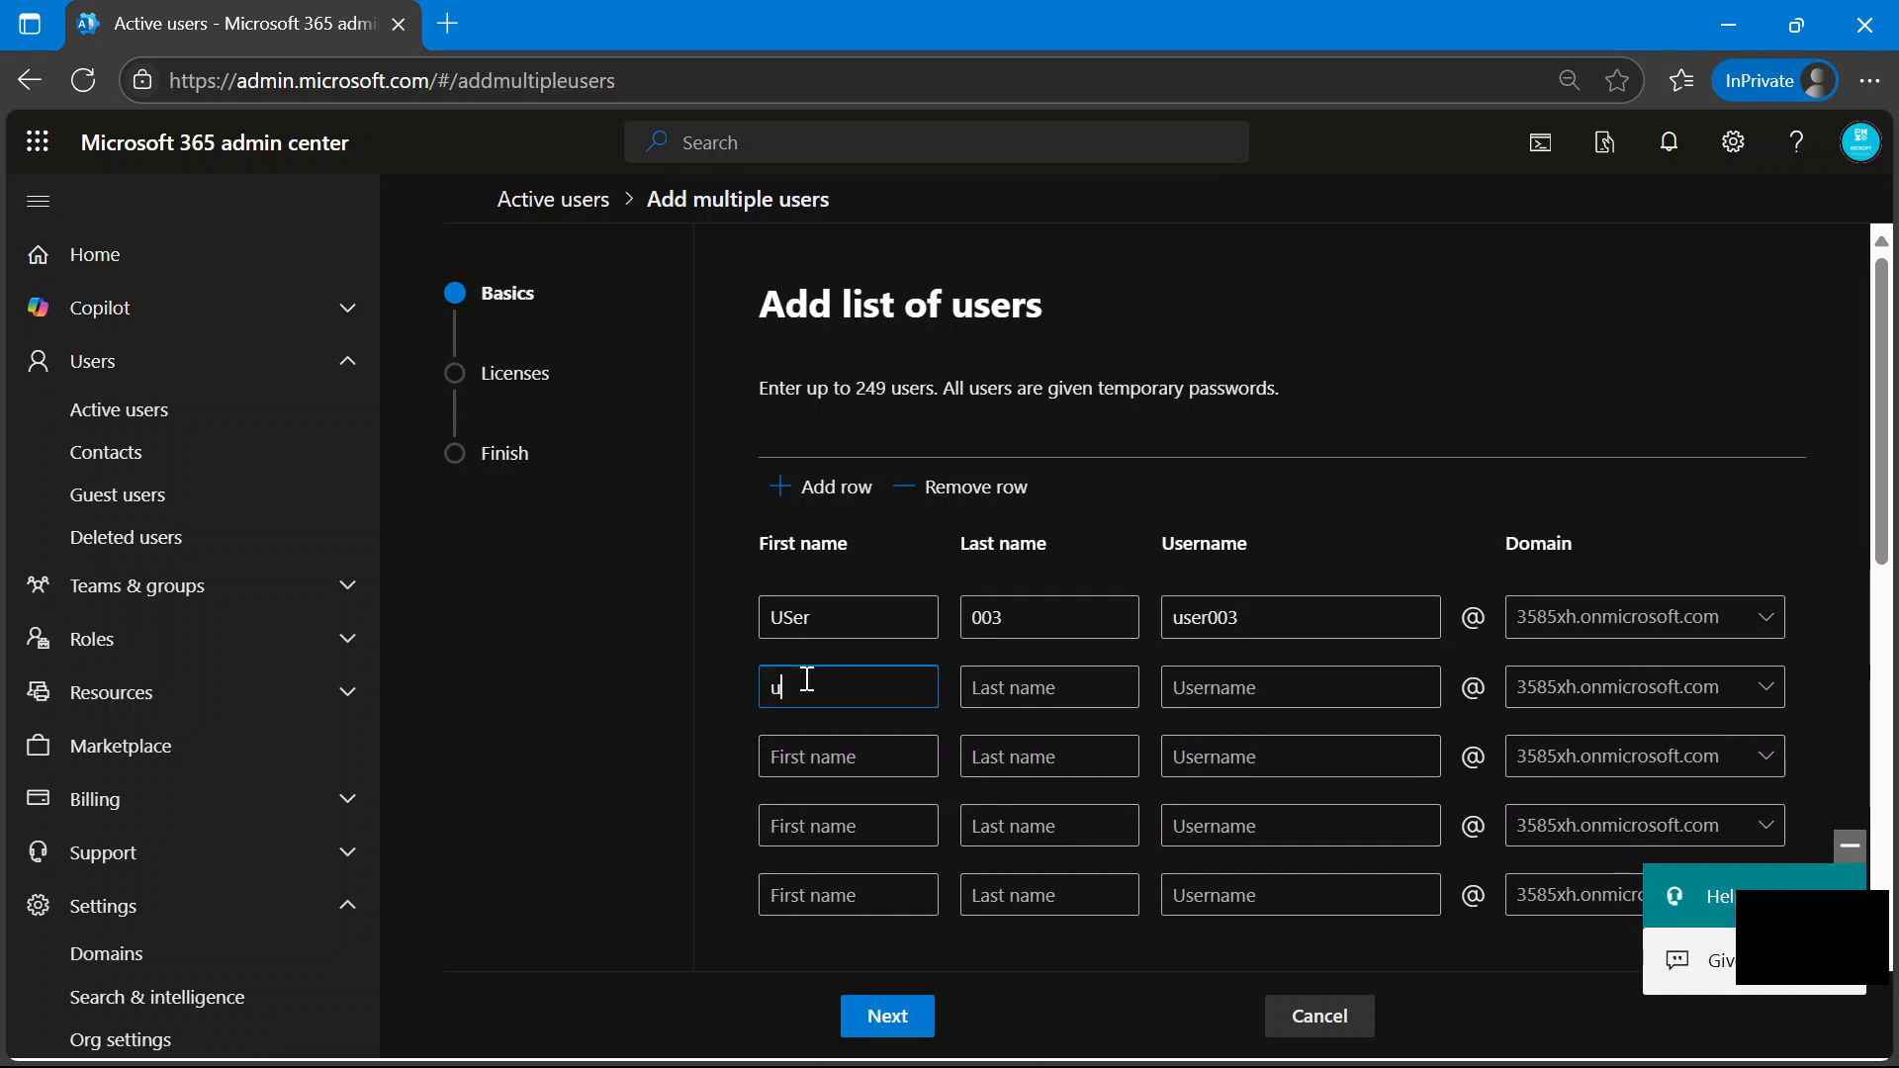
key(BackSpace)
key(BackSpace)
key(BackSpace)
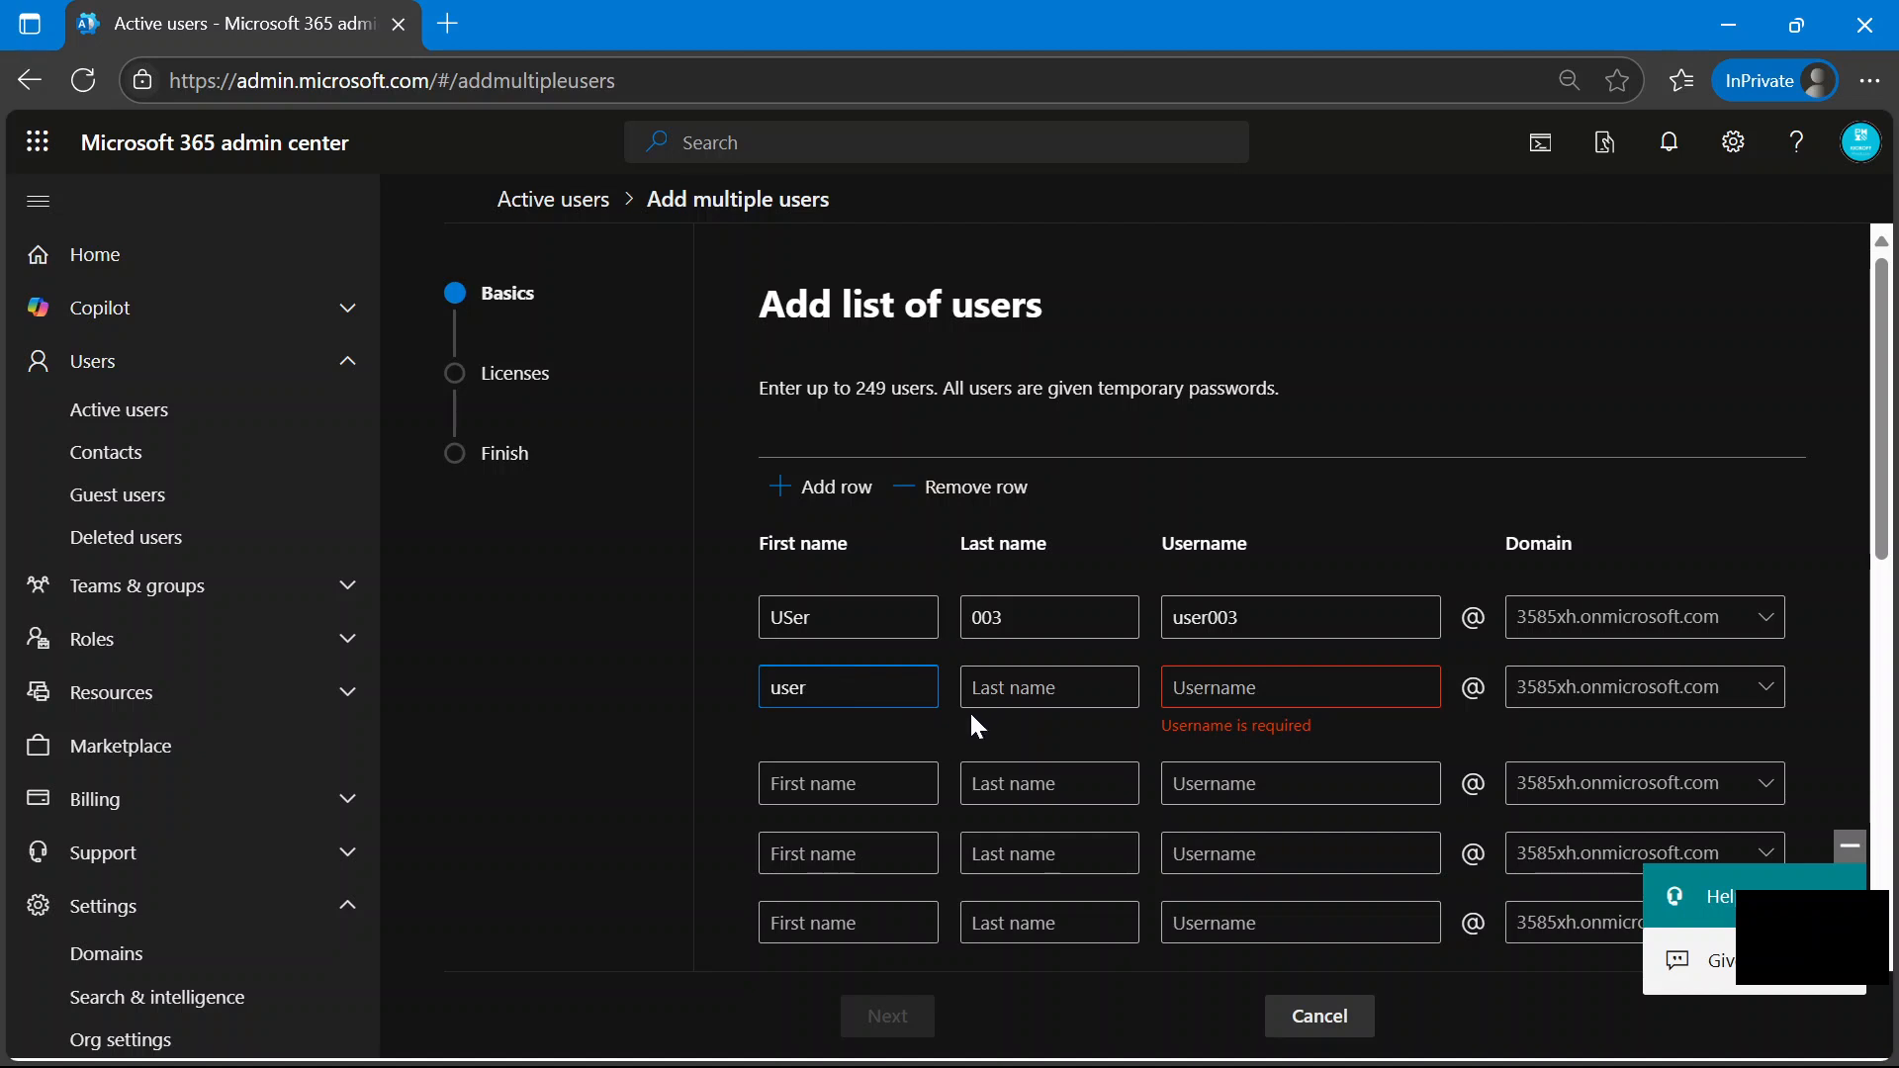
click(1003, 697)
text(004)
click(1276, 692)
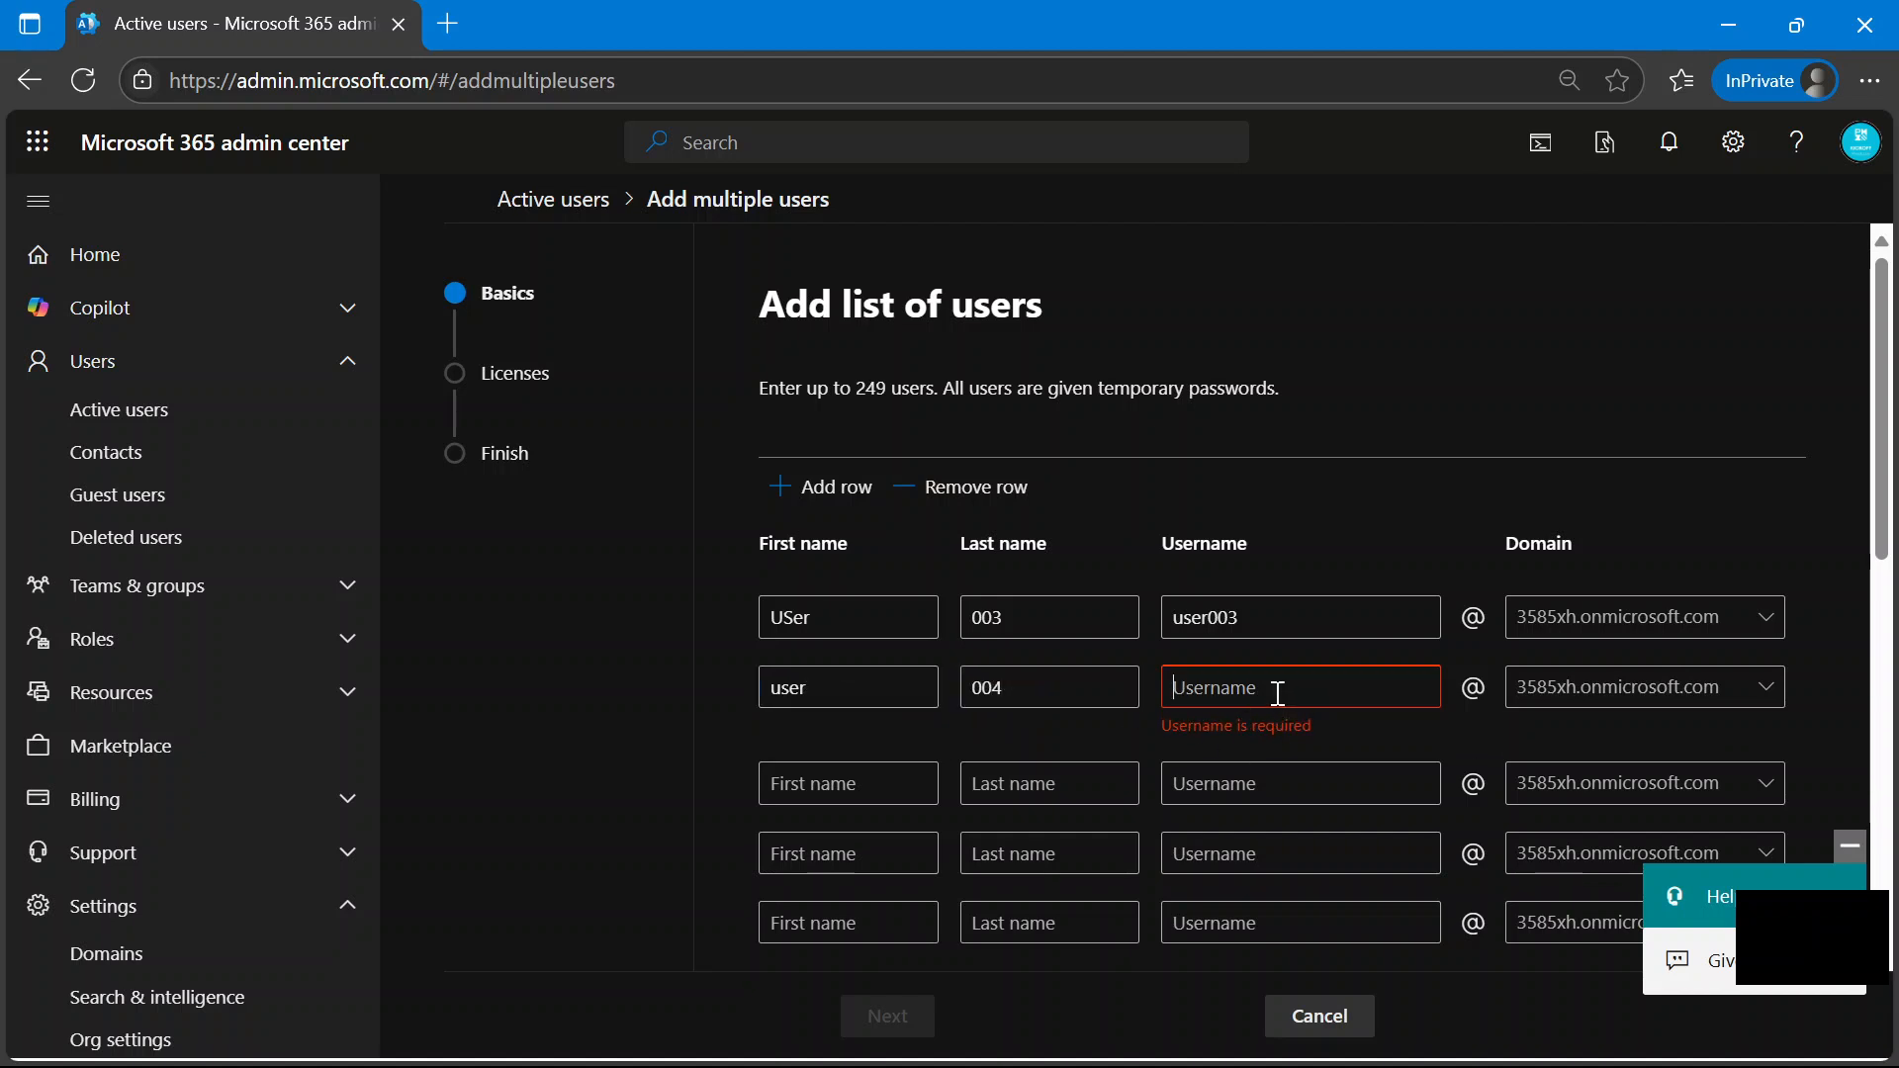
text(user004)
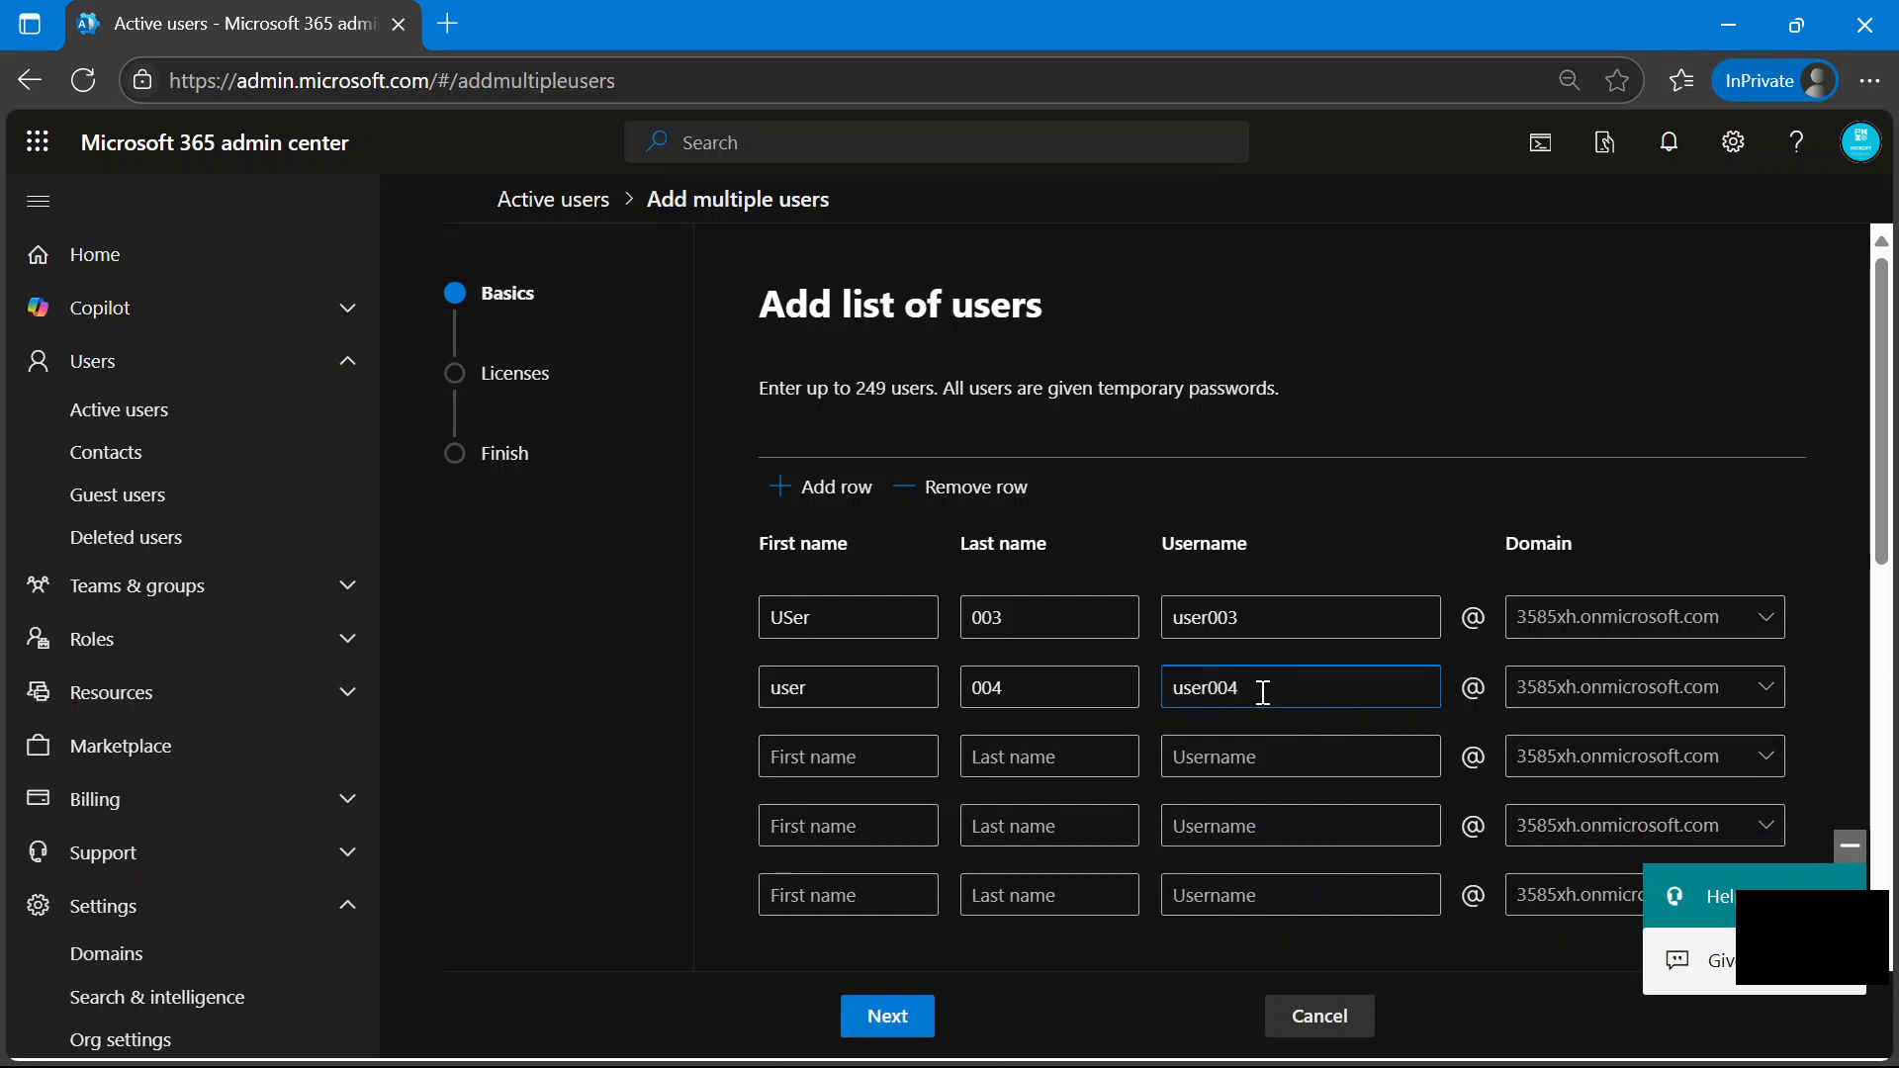
Fill the third row with first name User, last name 005 and username user005.
click(889, 759)
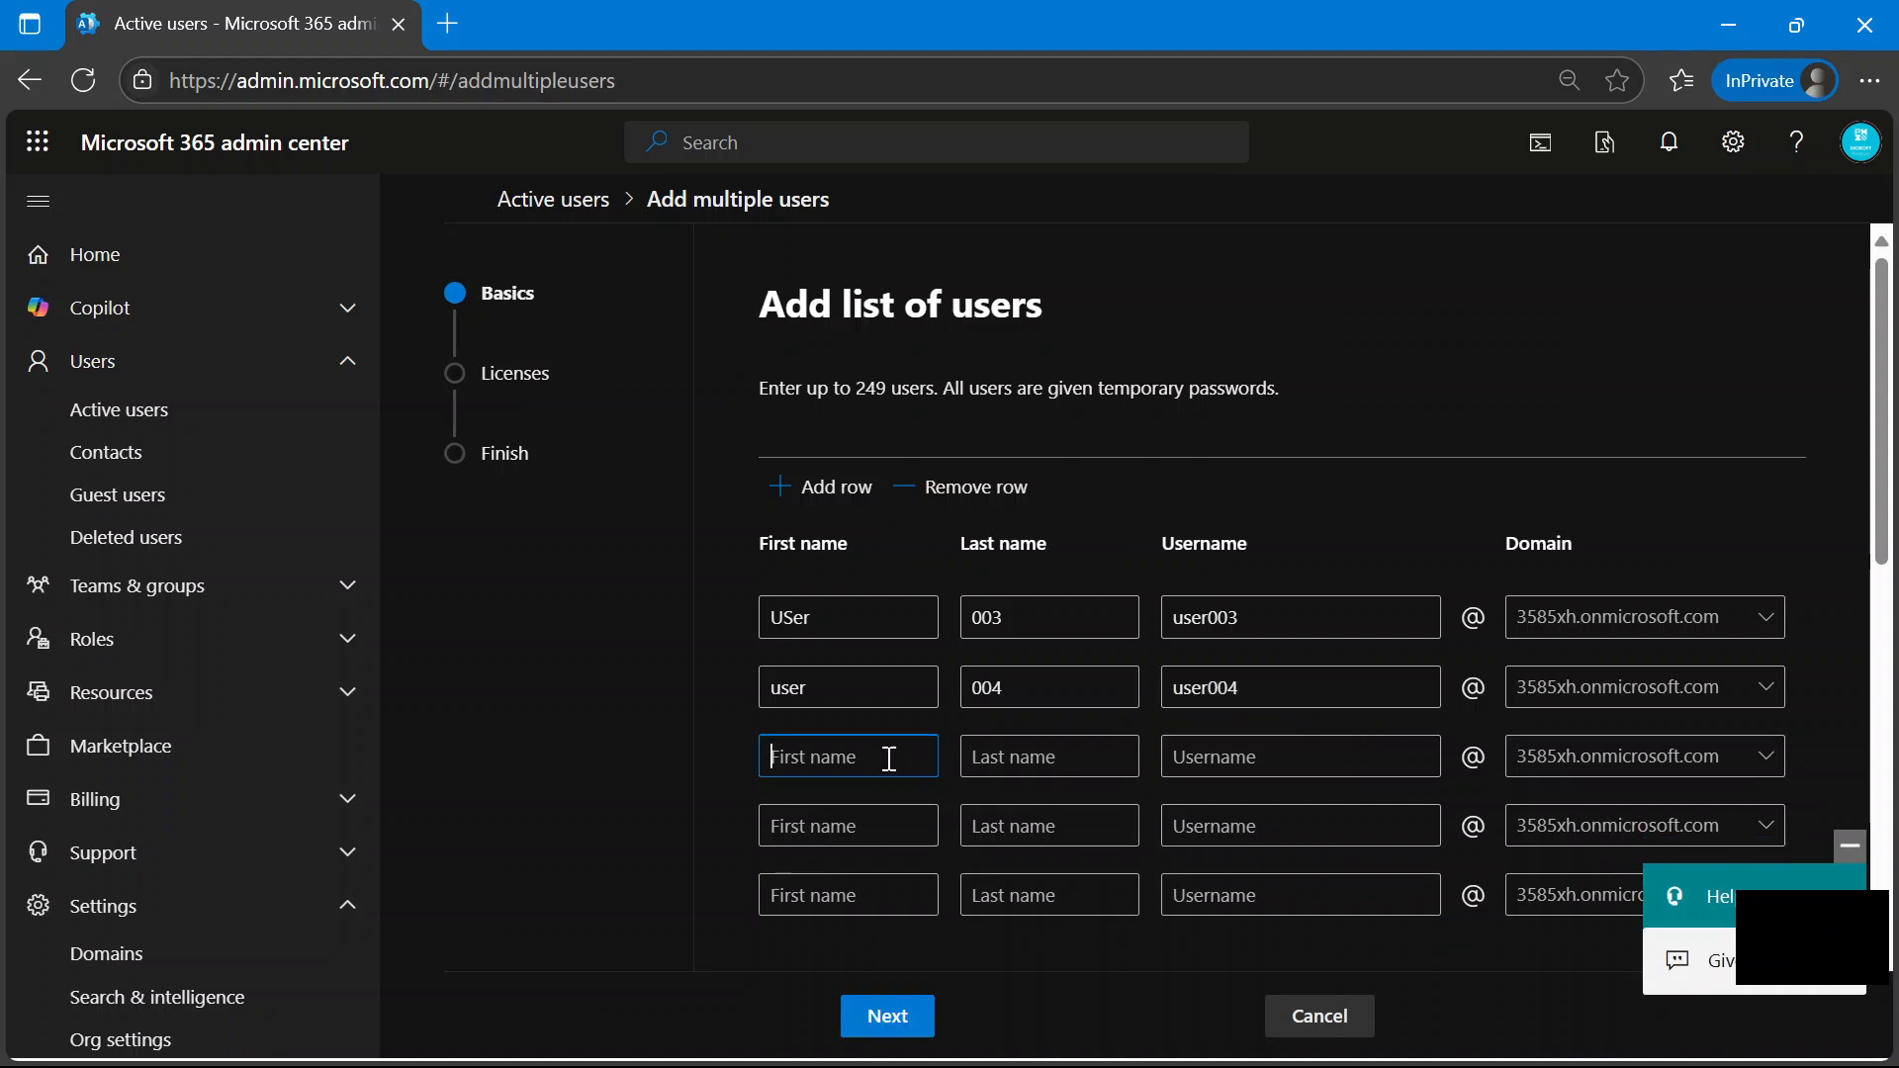
text(User)
click(992, 758)
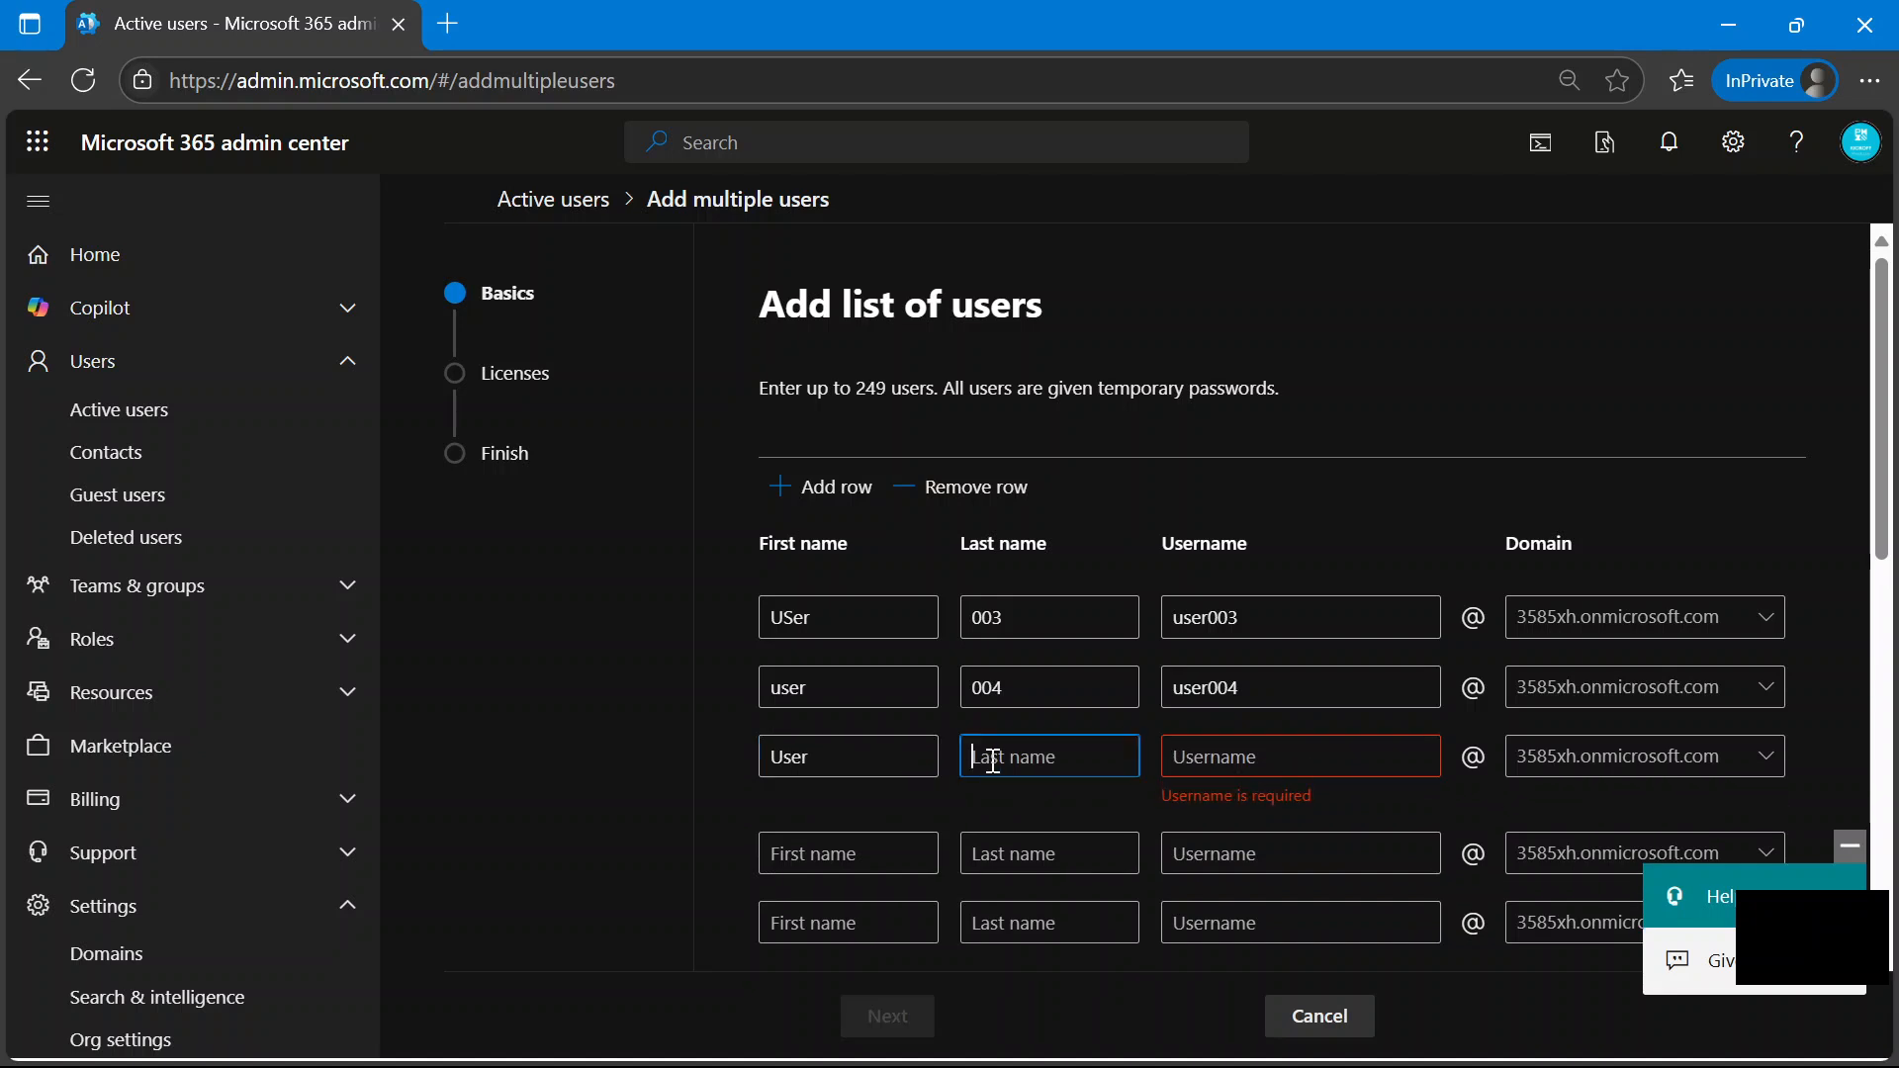
text(005)
click(1208, 749)
text(user005)
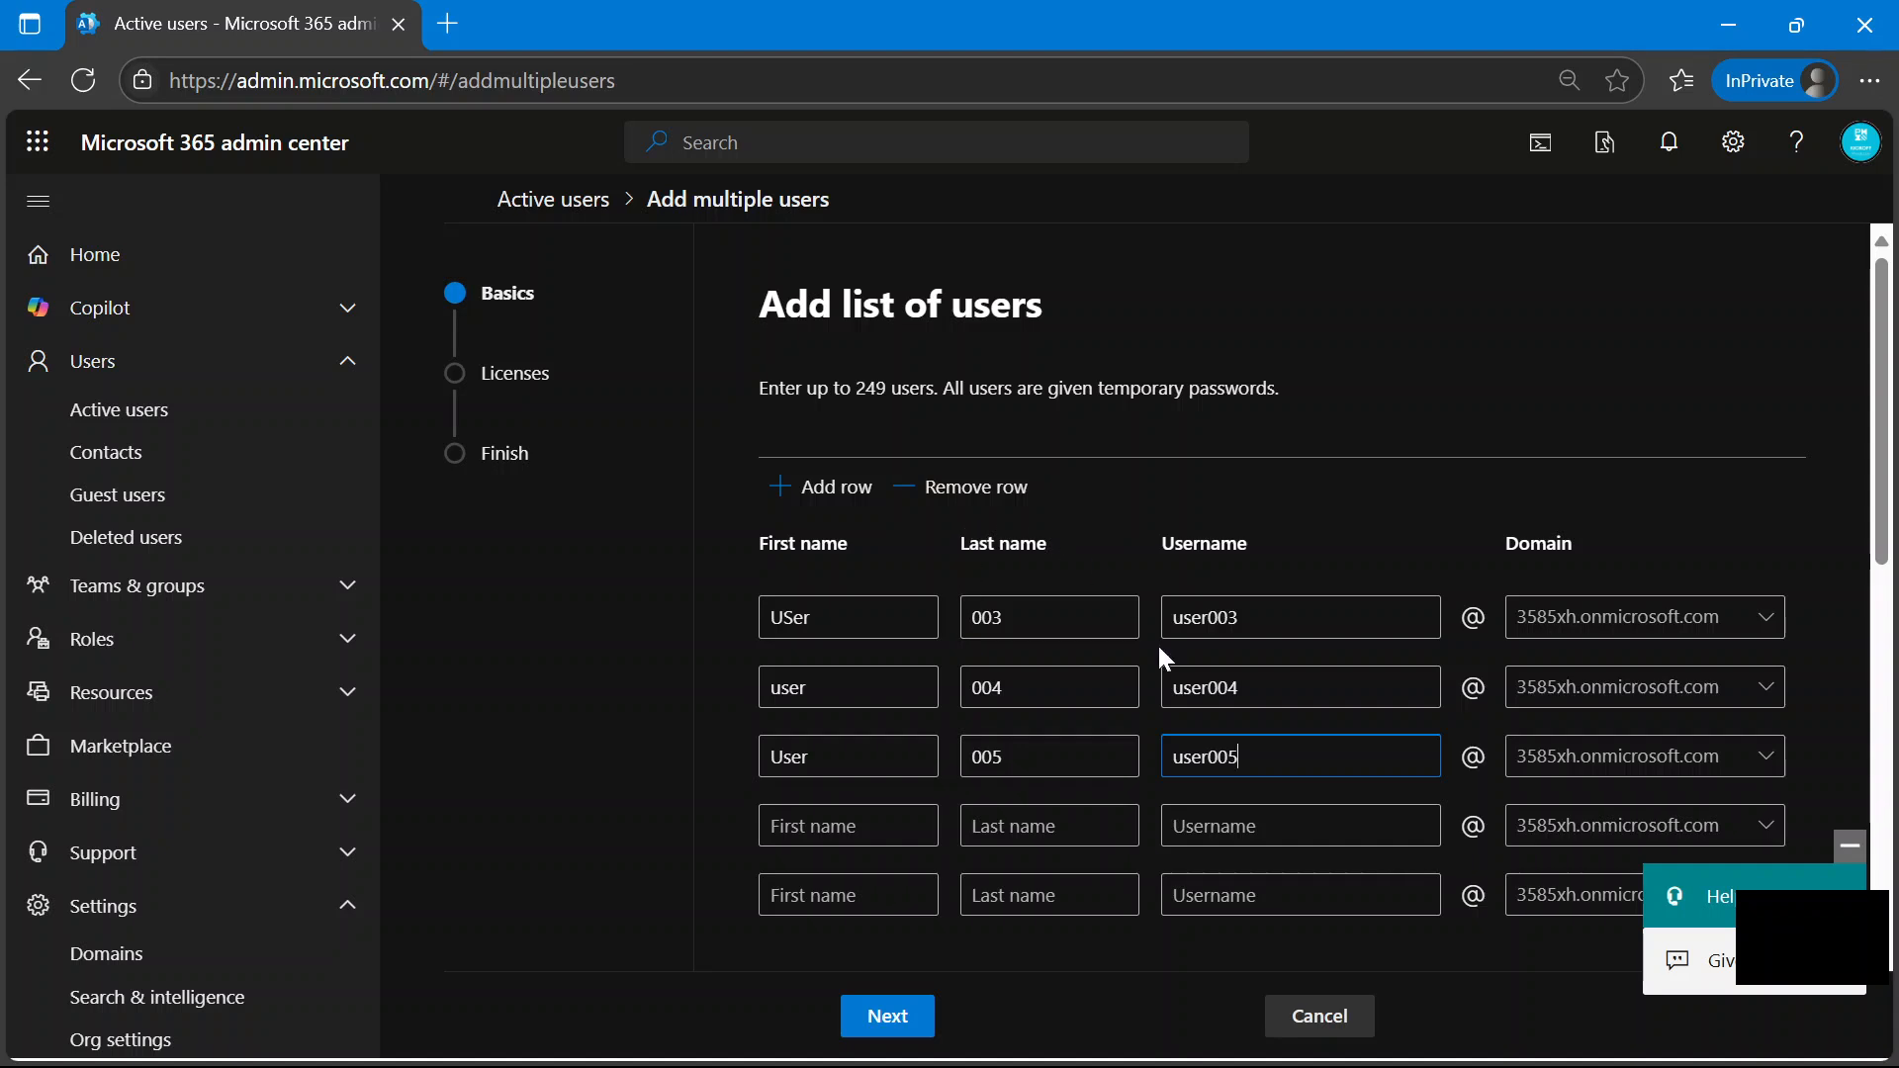
Add several extra blank rows to the list of users and look through the extended form.
scroll(1173, 675, down, 3)
scroll(1169, 671, up, 3)
click(801, 498)
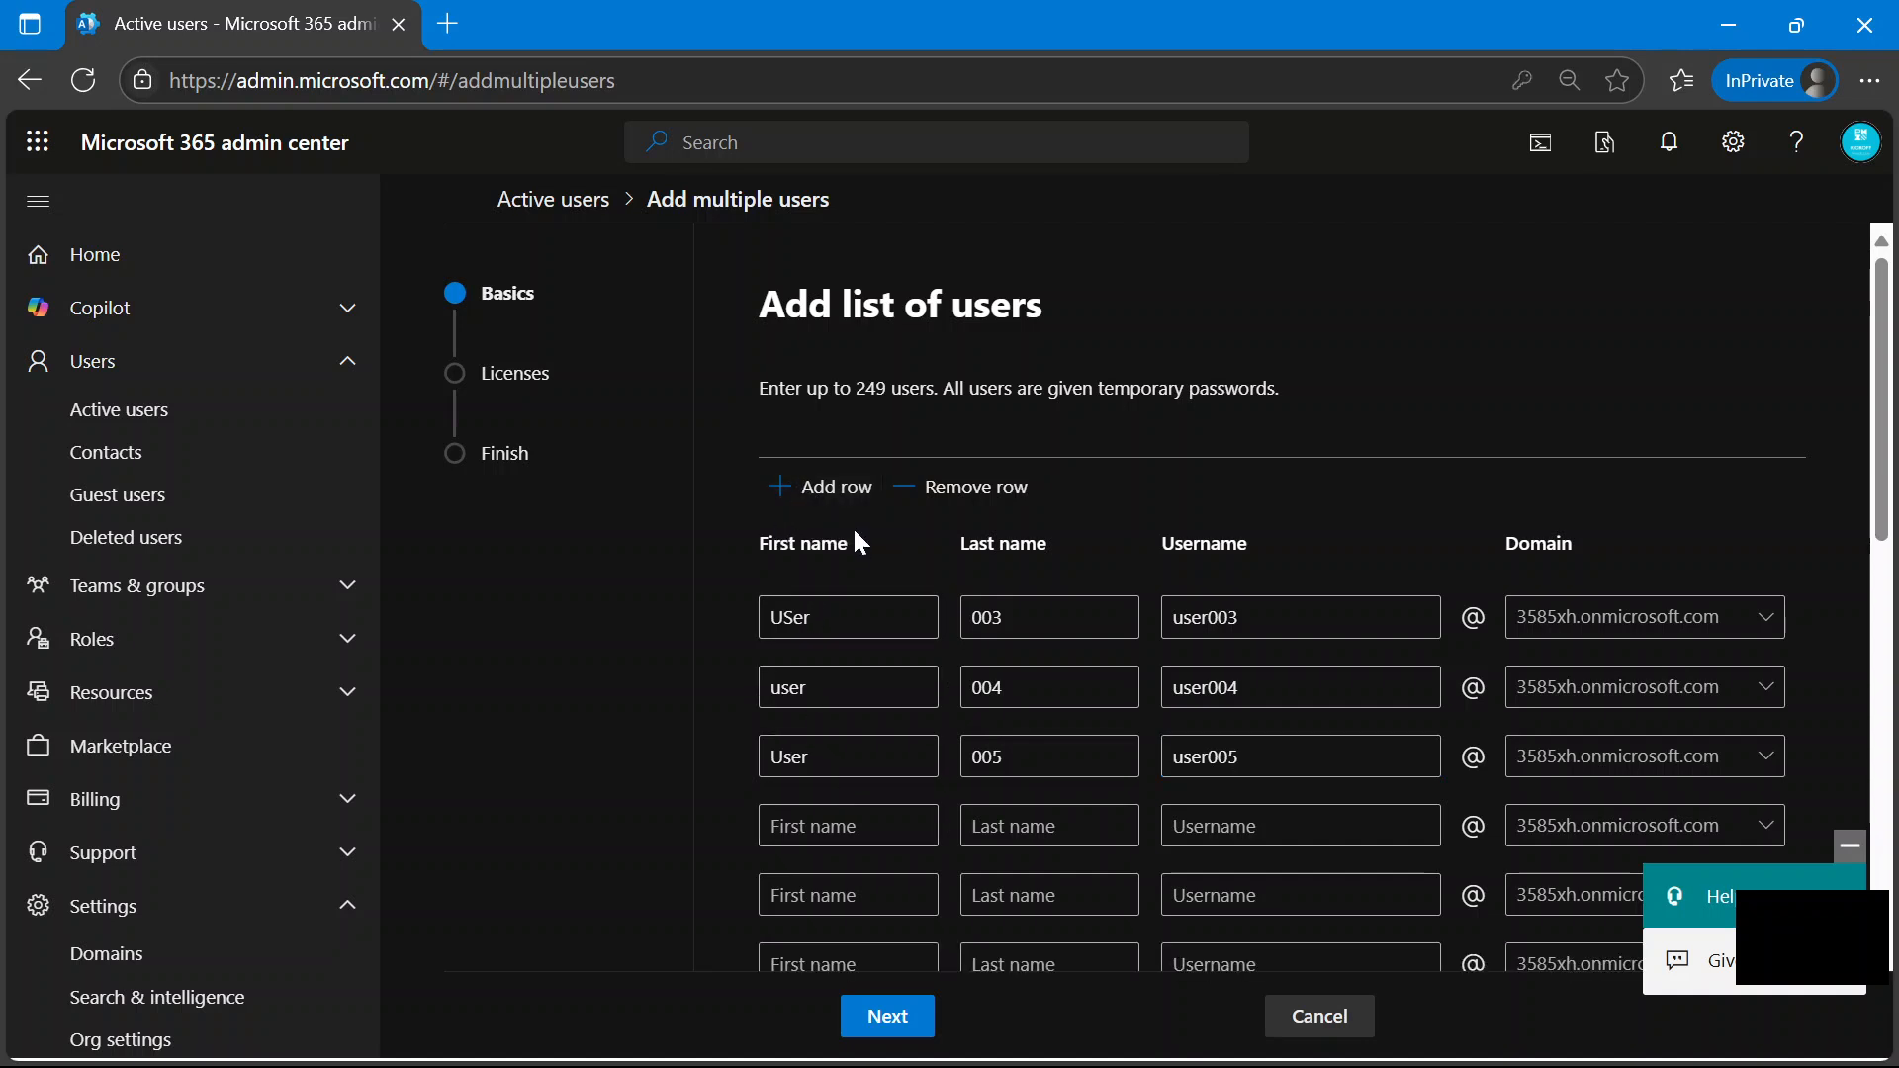
scroll(851, 550, down, 2)
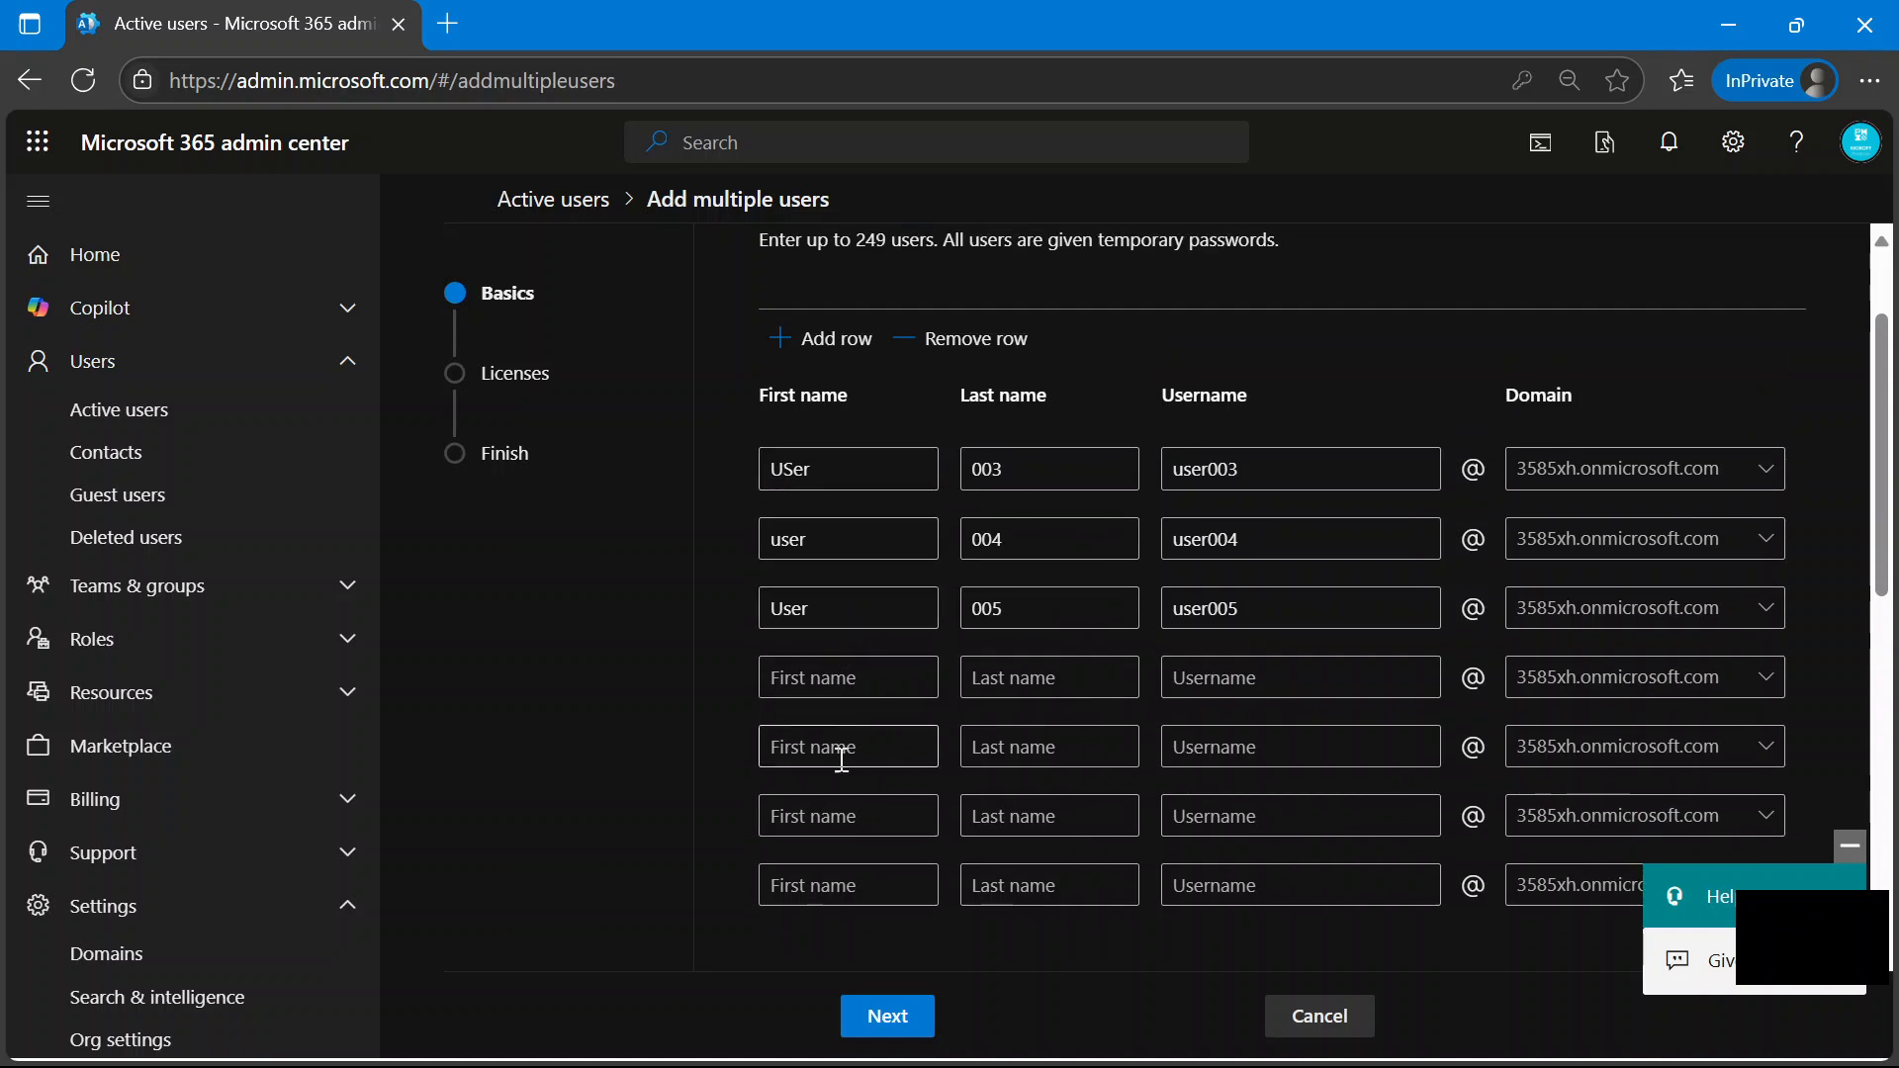
click(813, 341)
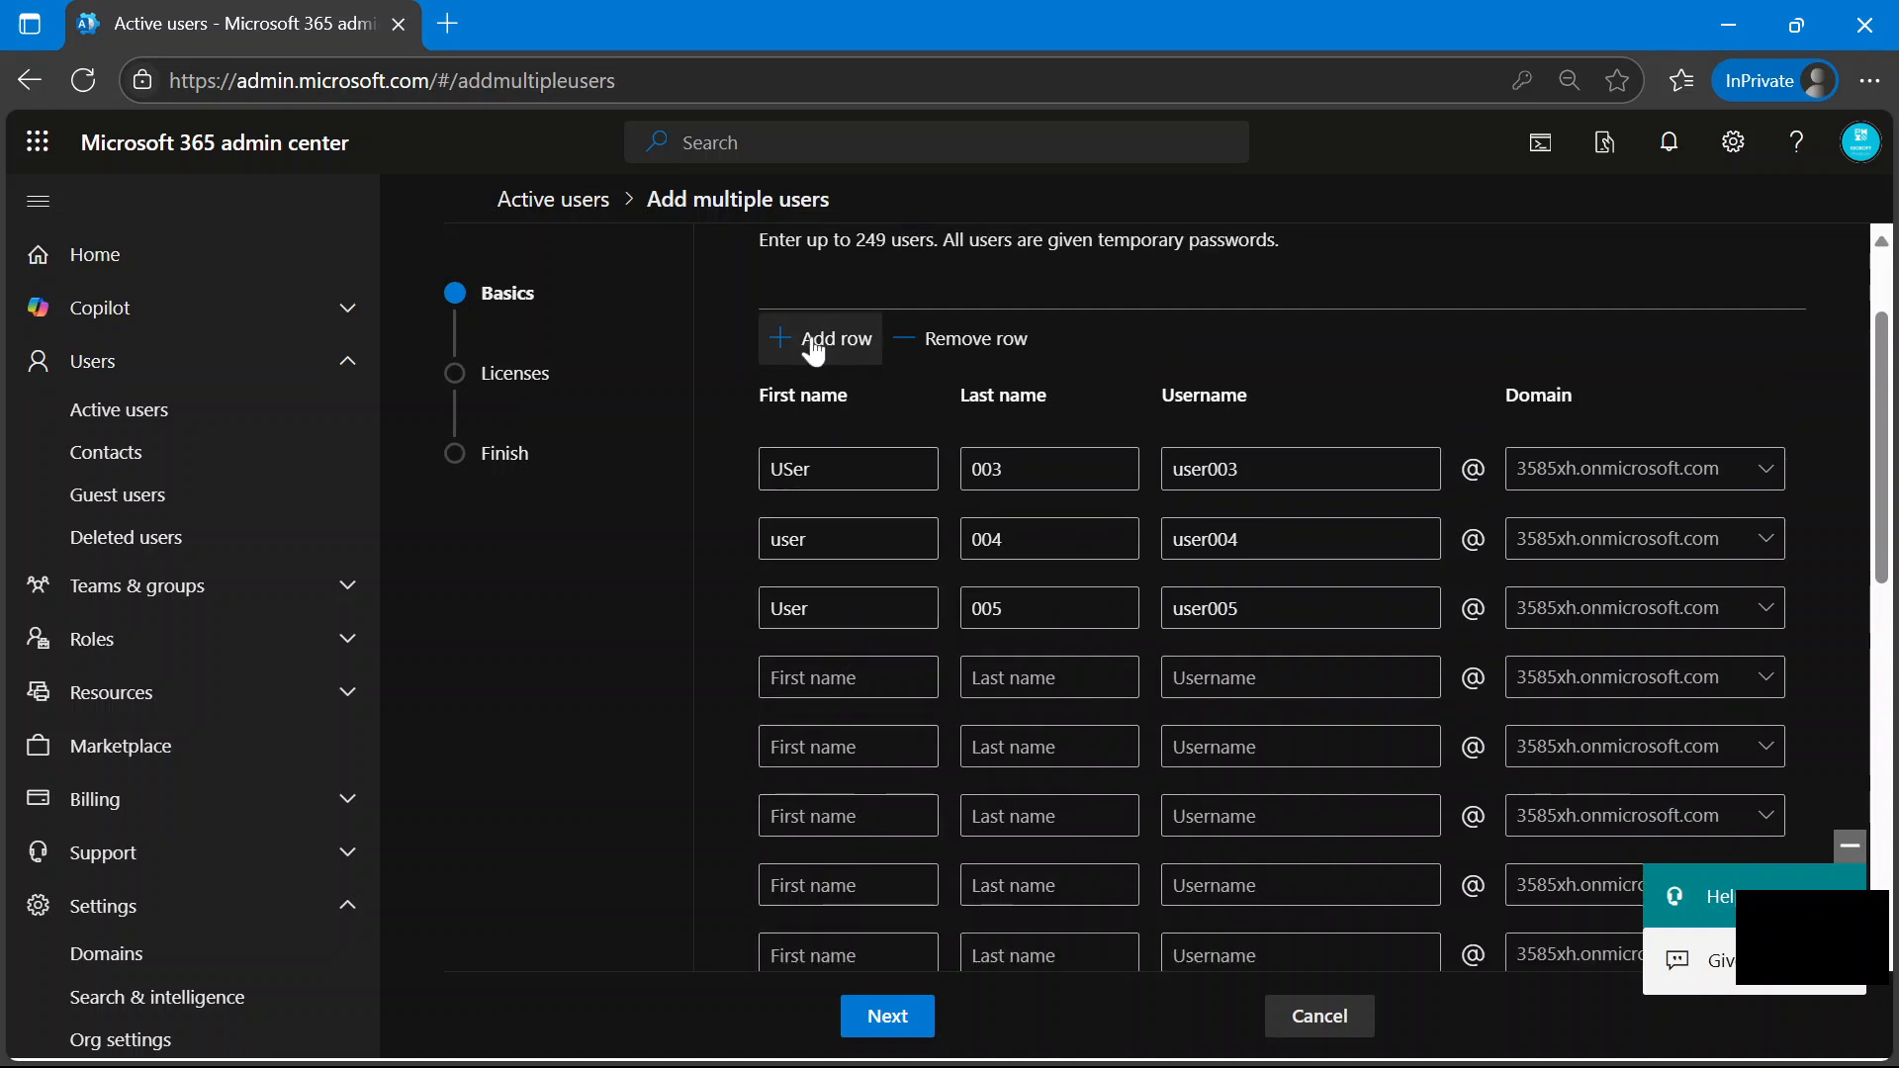
click(815, 348)
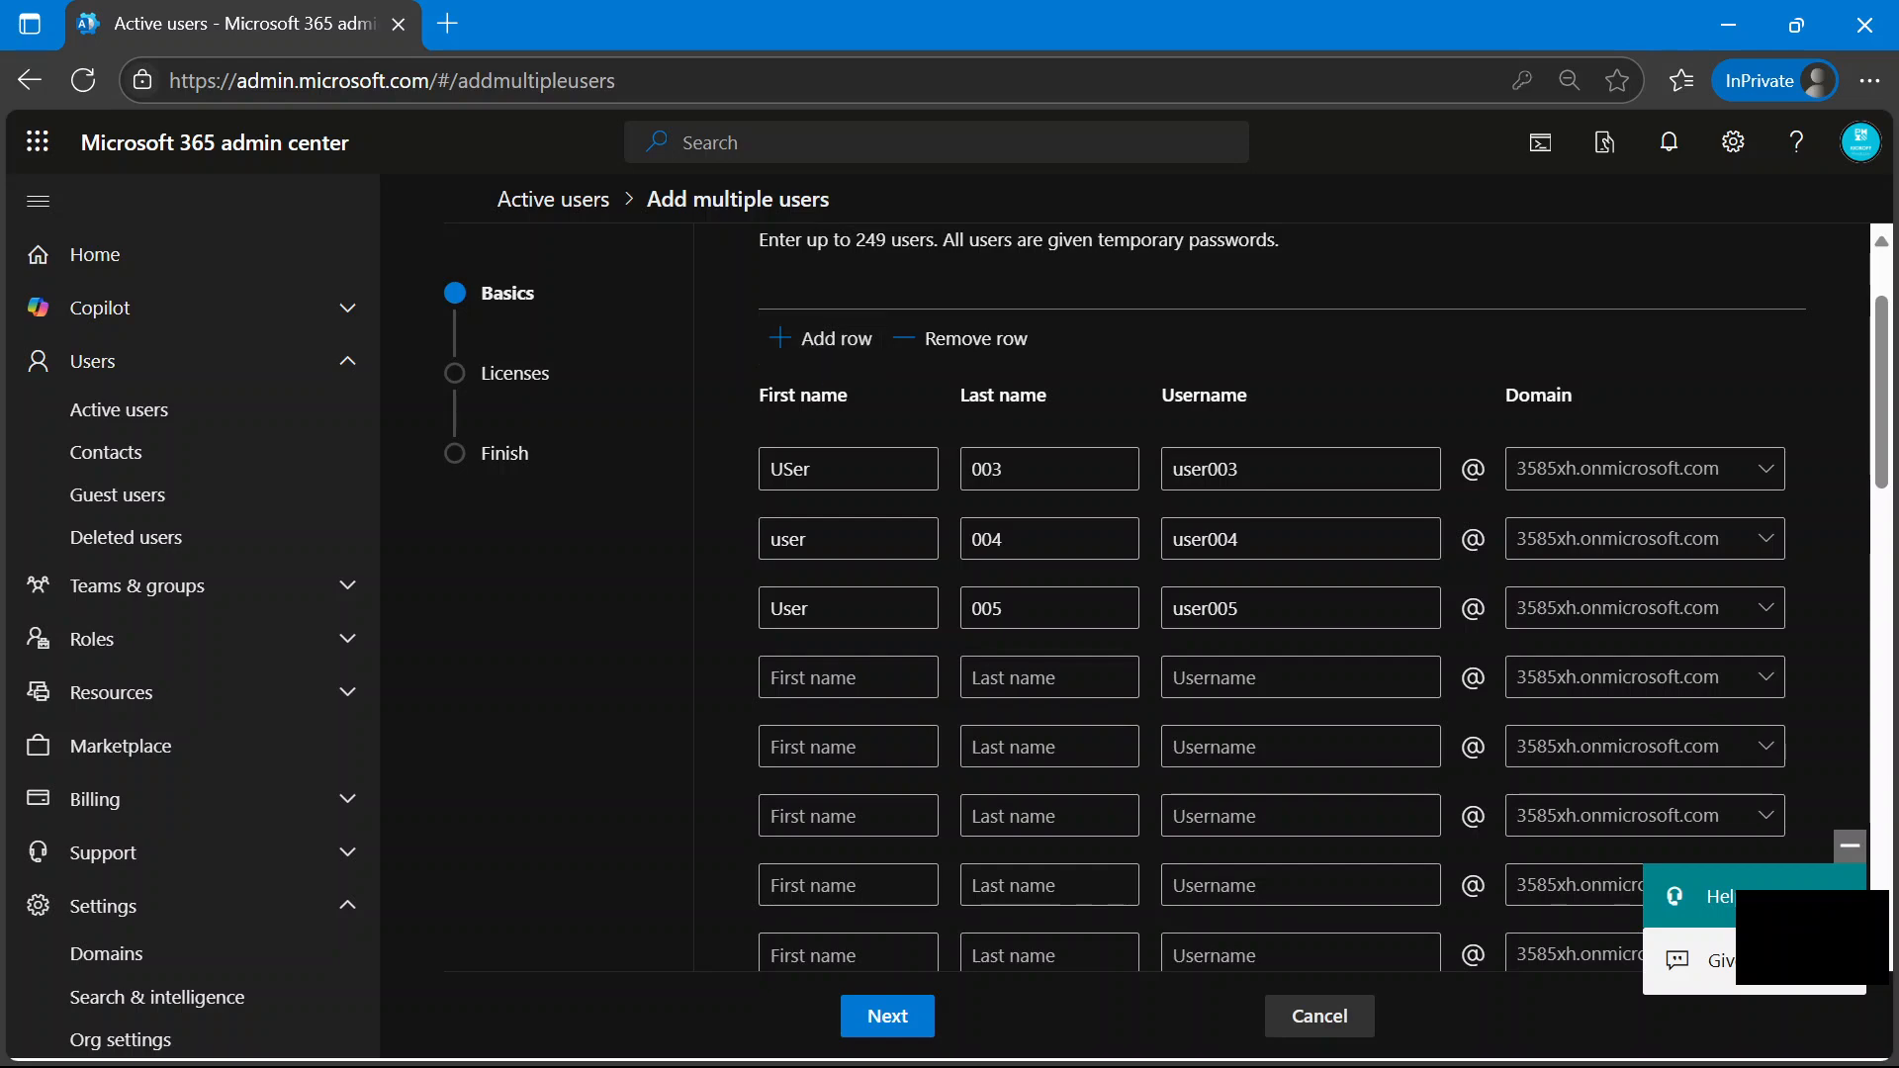
scroll(894, 602, down, 10)
scroll(897, 606, up, 15)
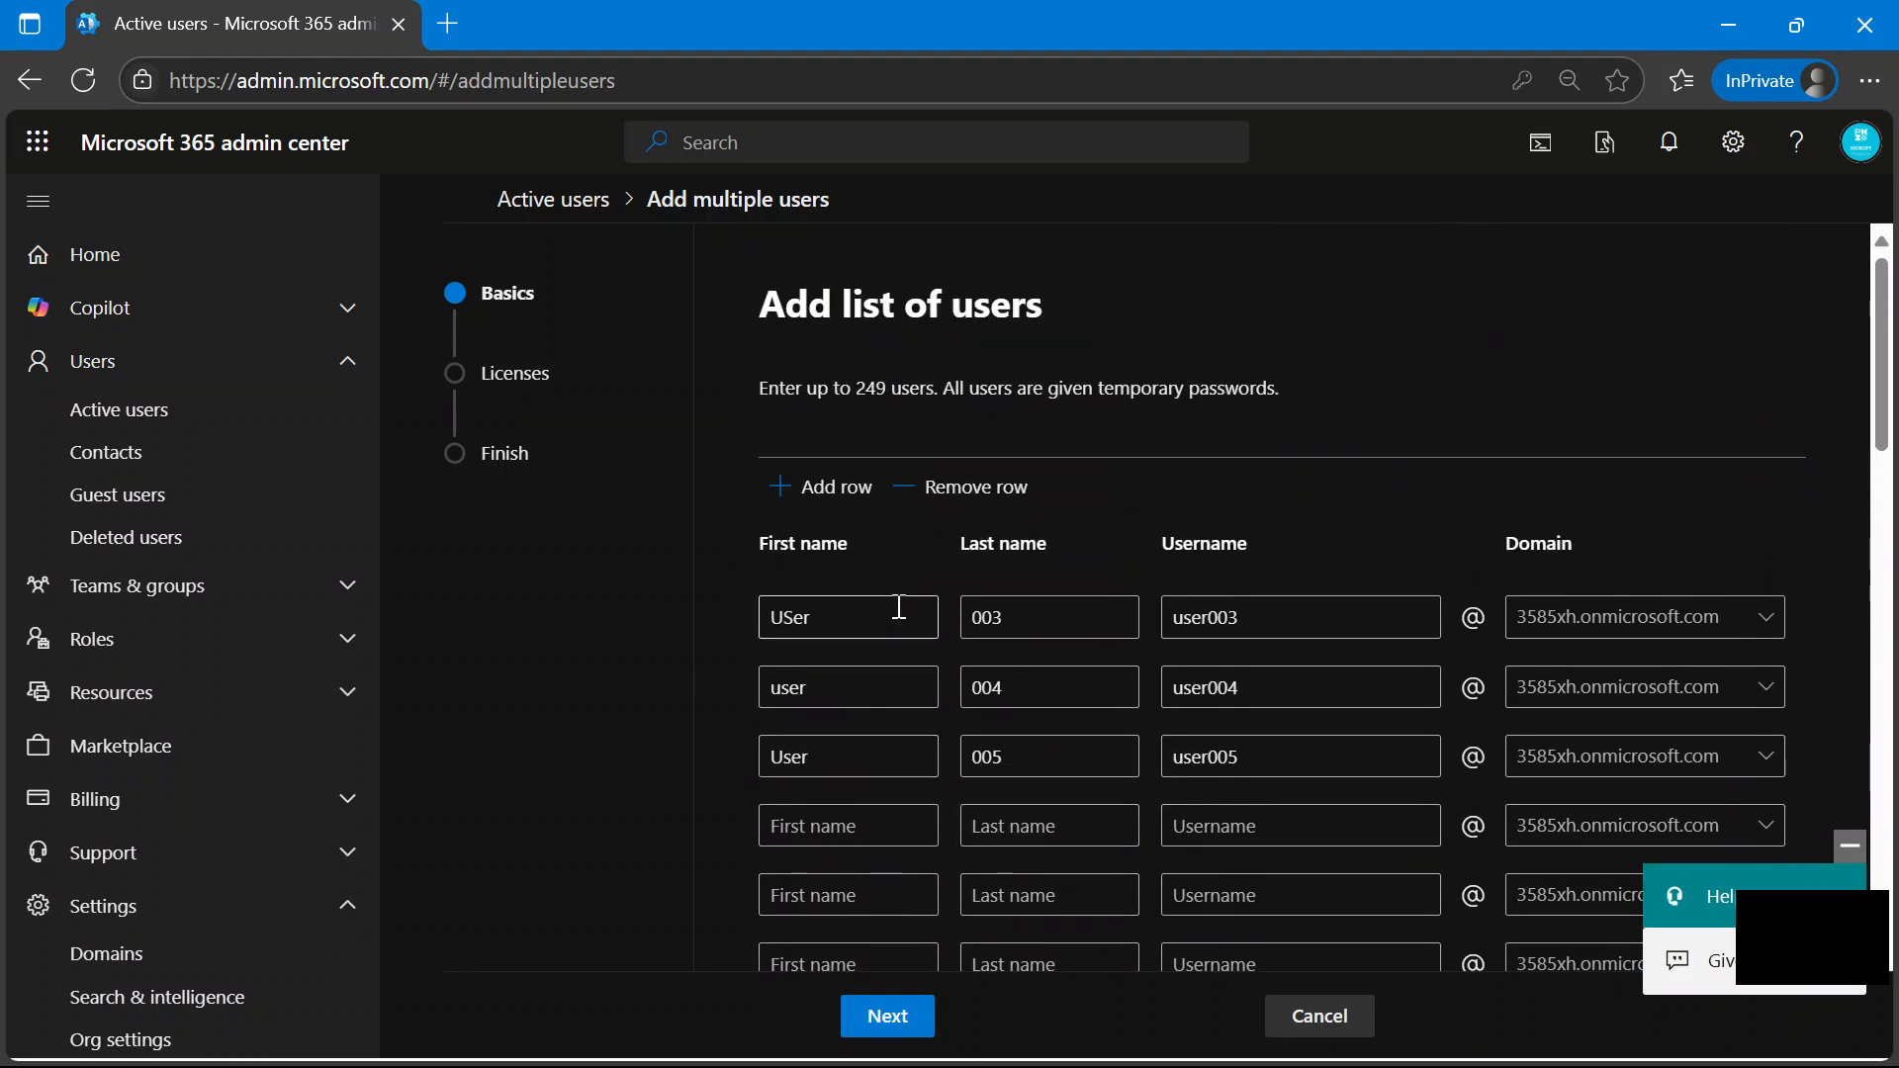
scroll(898, 607, down, 10)
scroll(900, 606, up, 15)
scroll(871, 534, down, 1)
scroll(866, 534, down, 8)
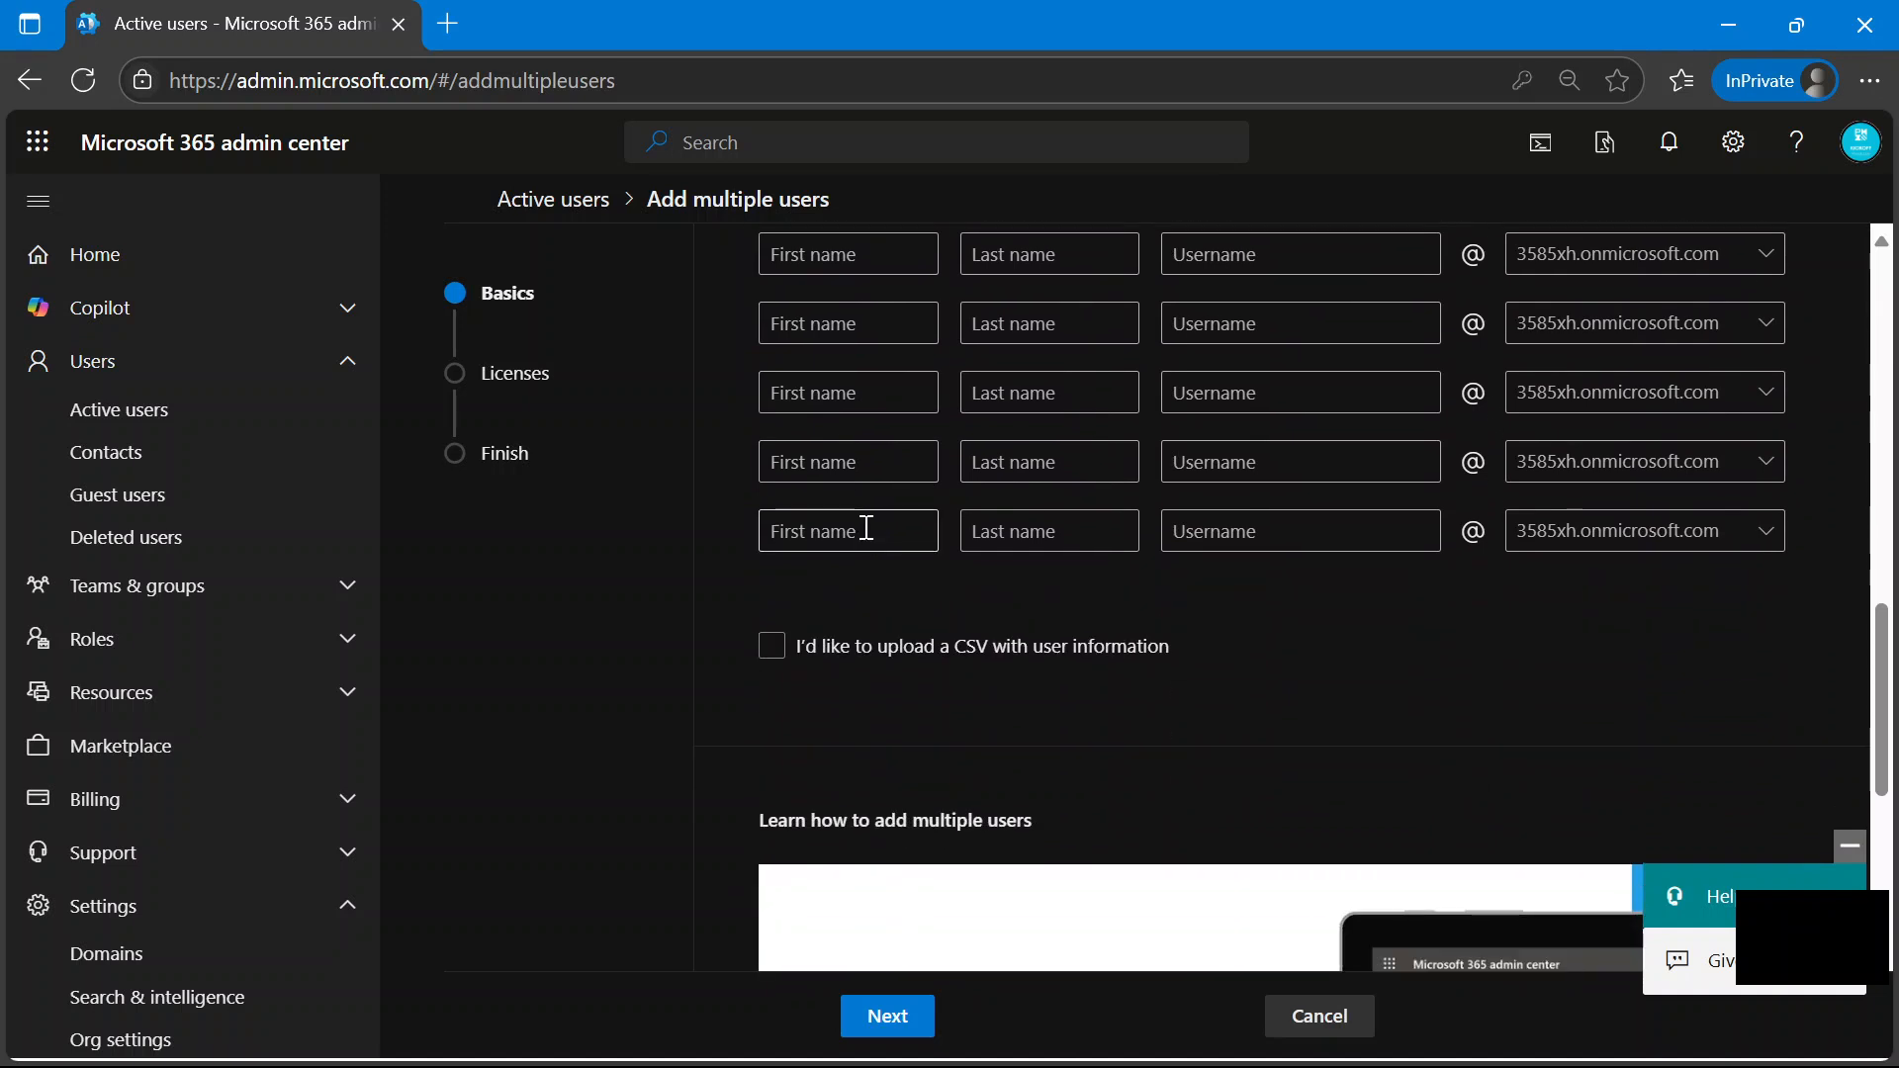
scroll(867, 528, up, 8)
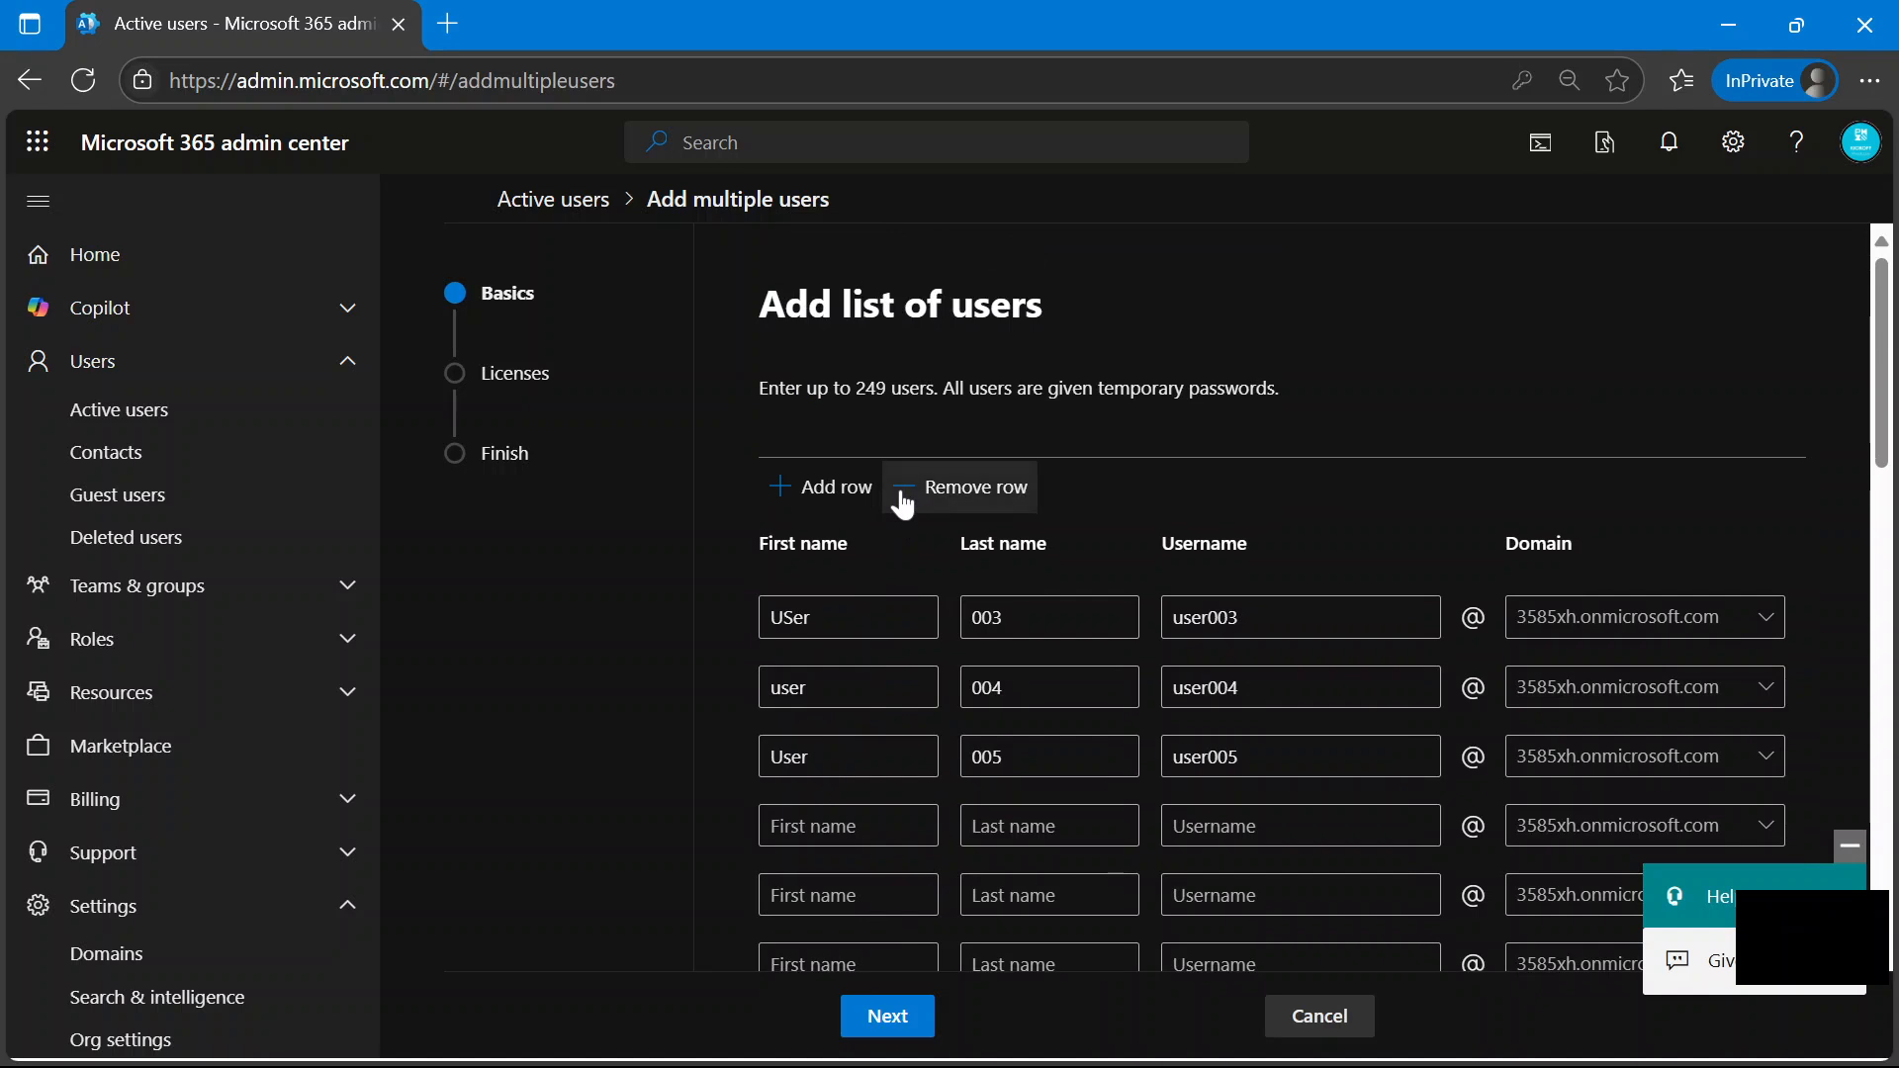
Remove all blank rows from the list, keeping only the rows for user003, user004 and user005.
click(903, 505)
click(903, 505)
click(903, 504)
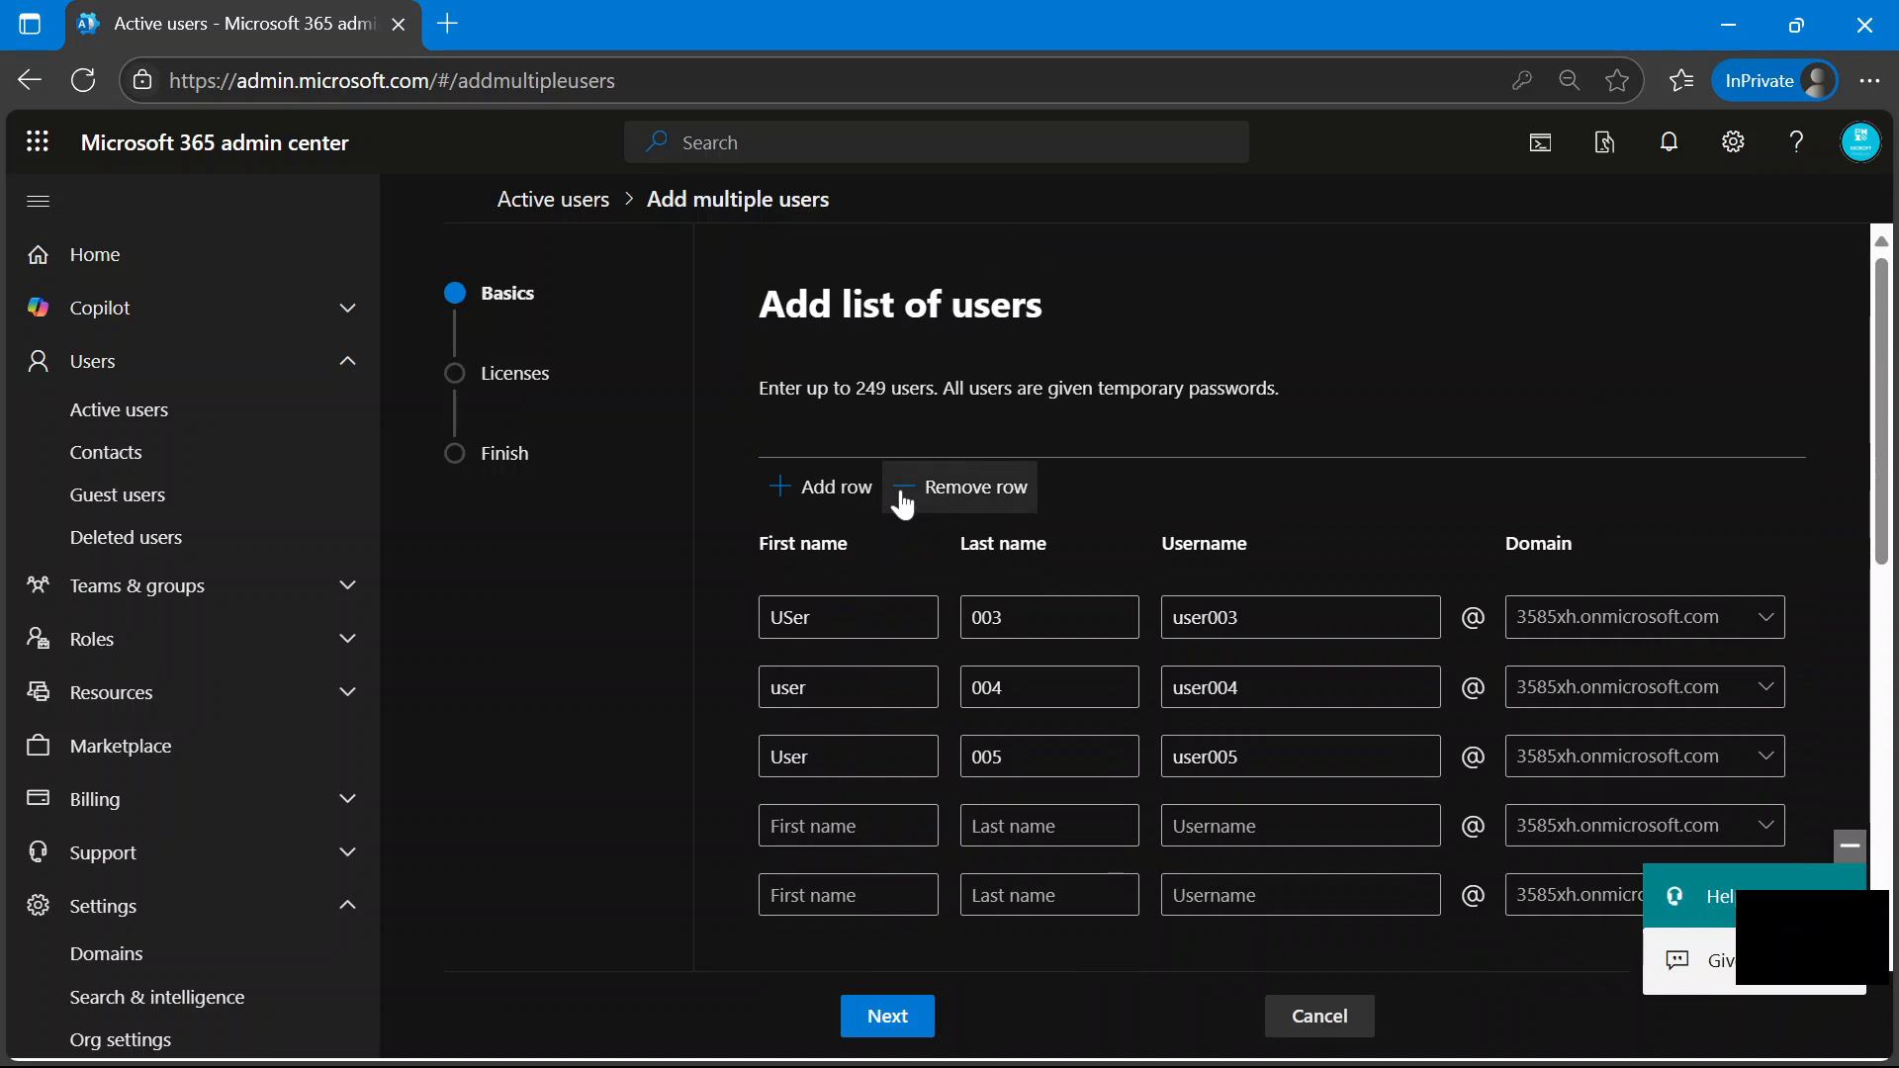
click(903, 505)
click(903, 505)
scroll(900, 494, down, 4)
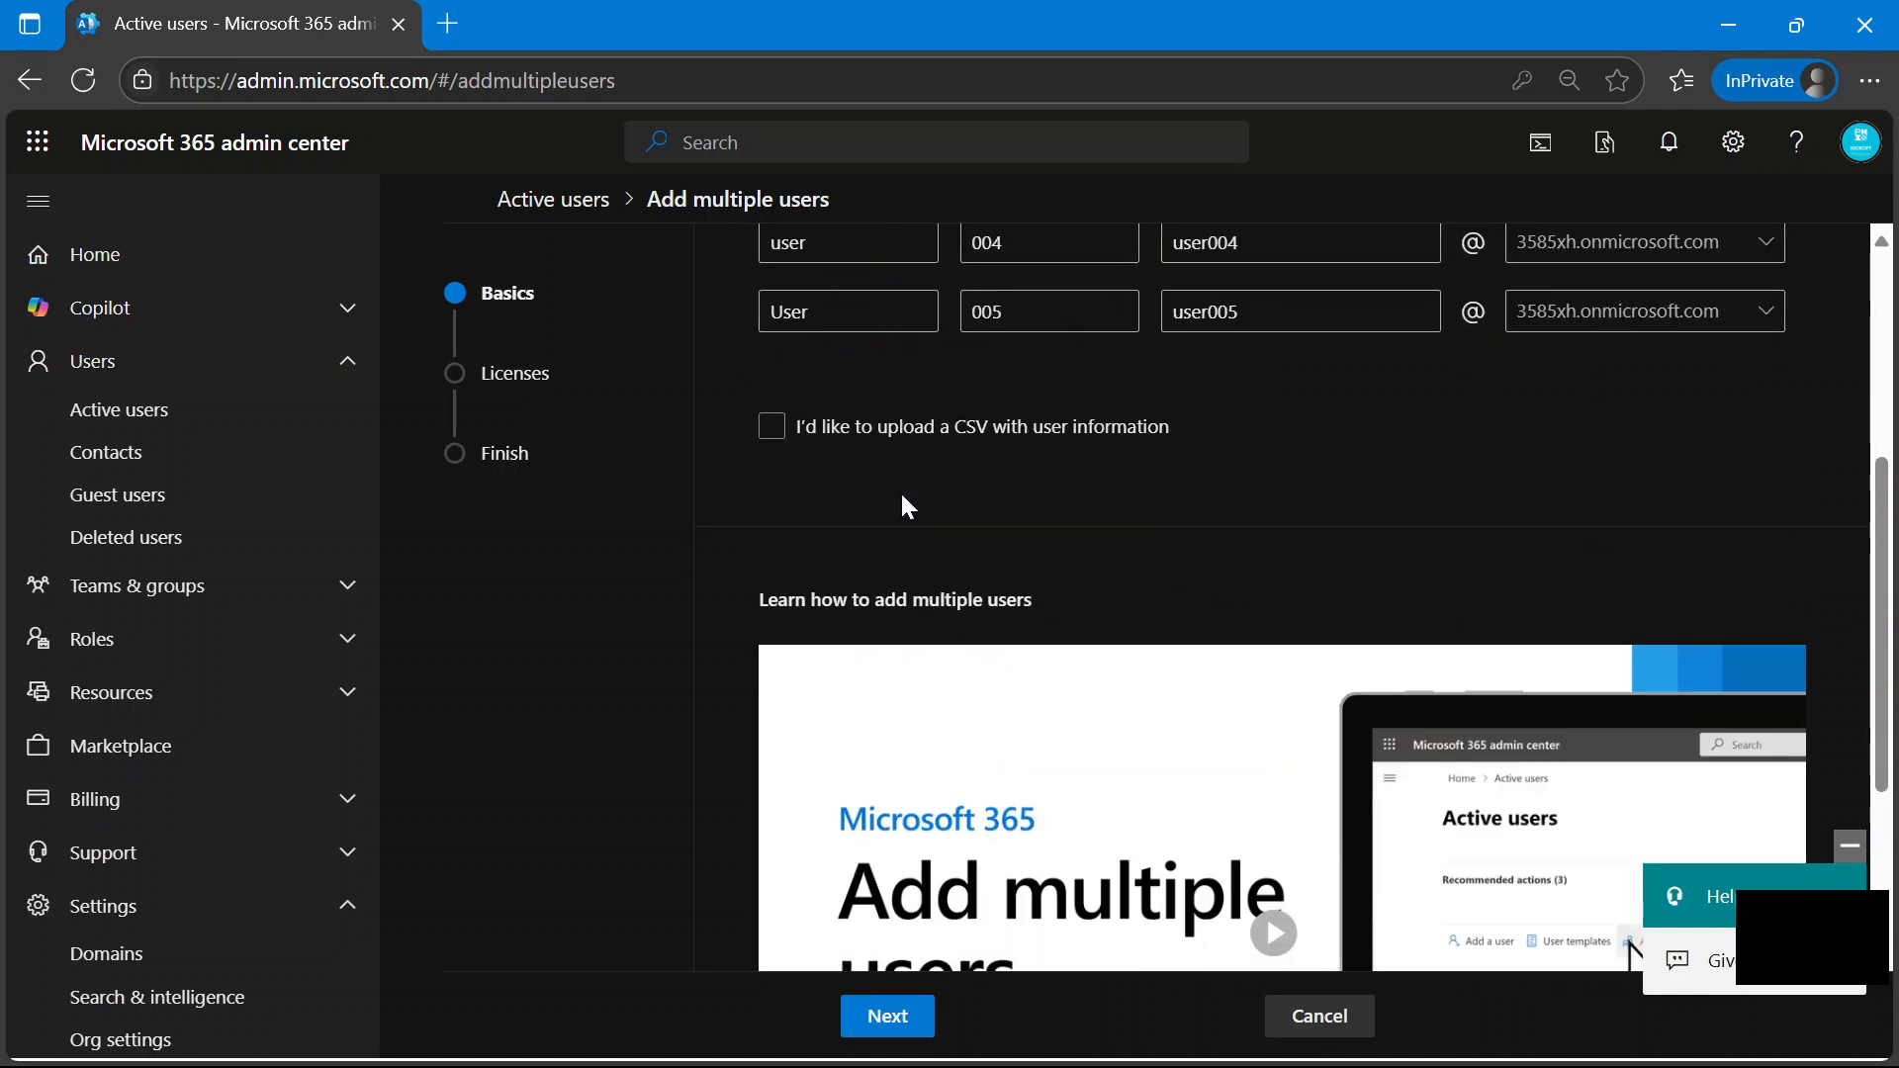
scroll(900, 494, up, 1)
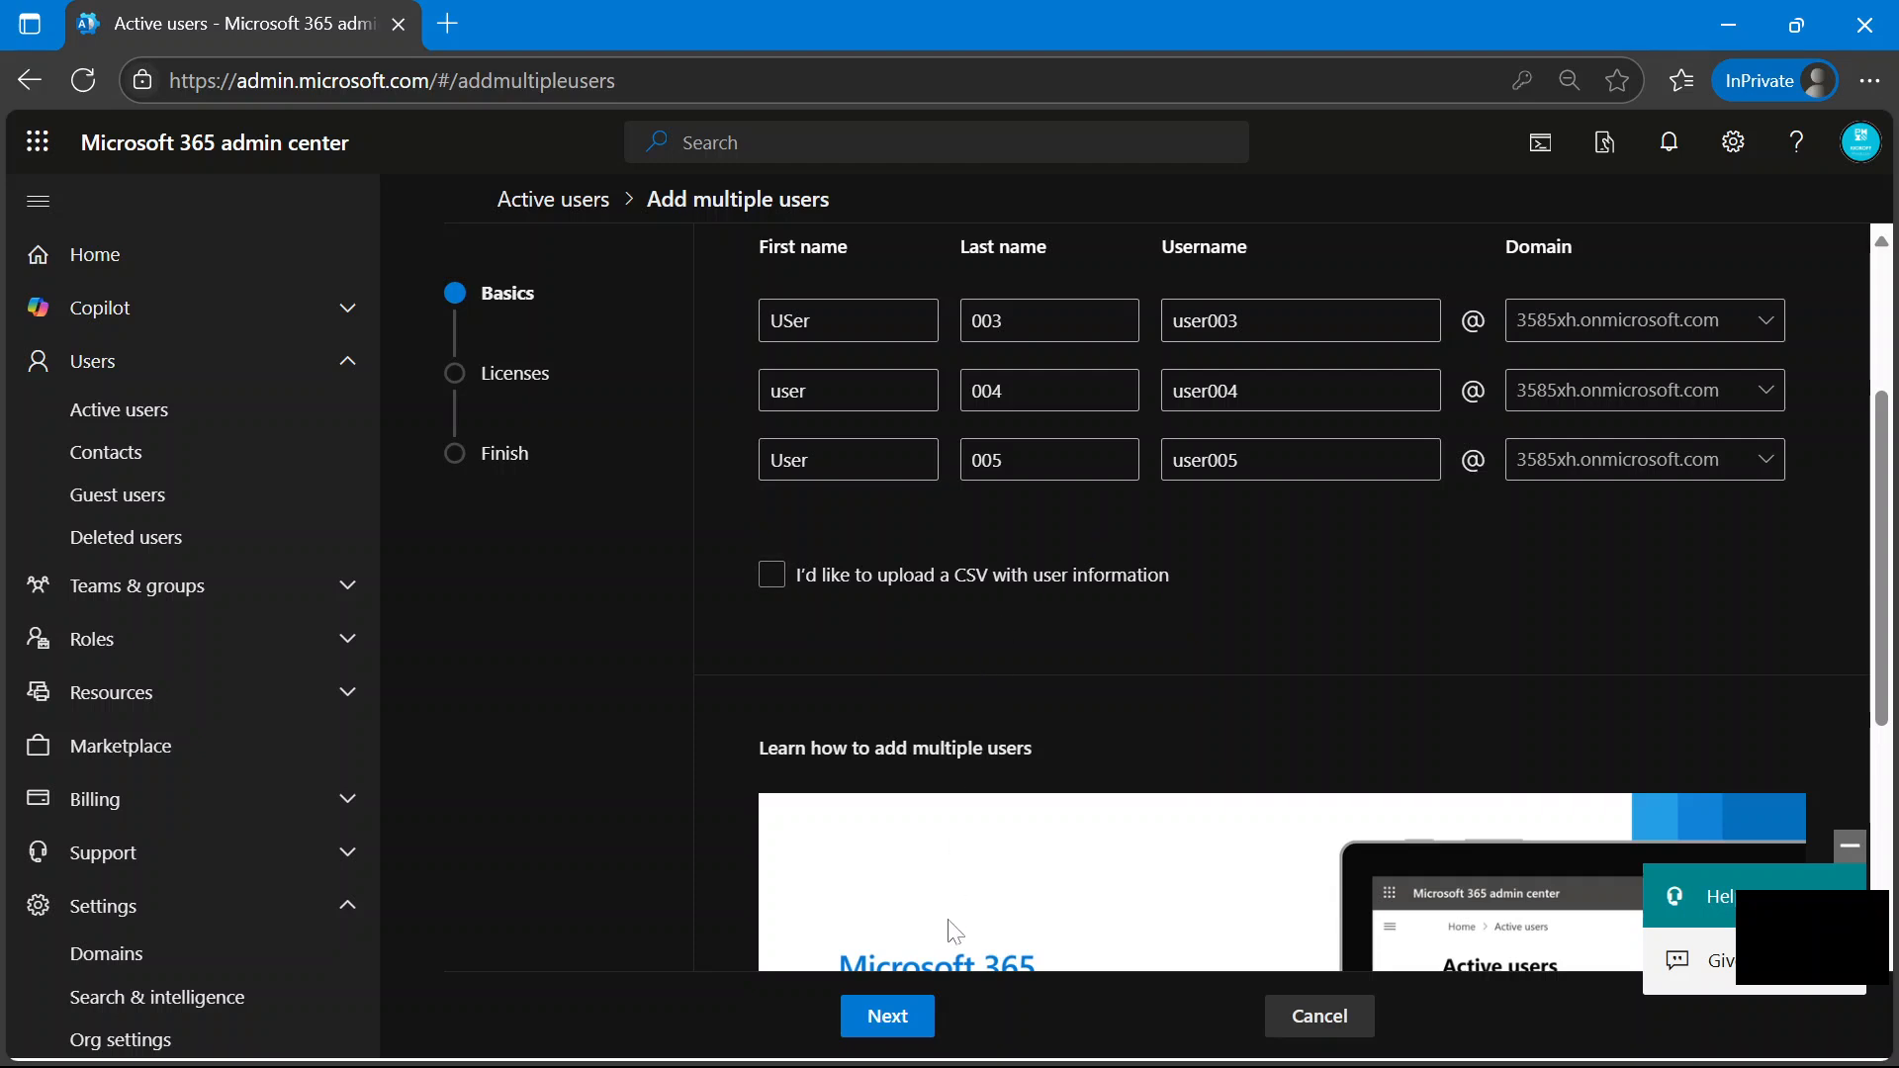
Continue to licensing, keep Ireland as the location and choose not to assign any licenses to the three users.
click(888, 1014)
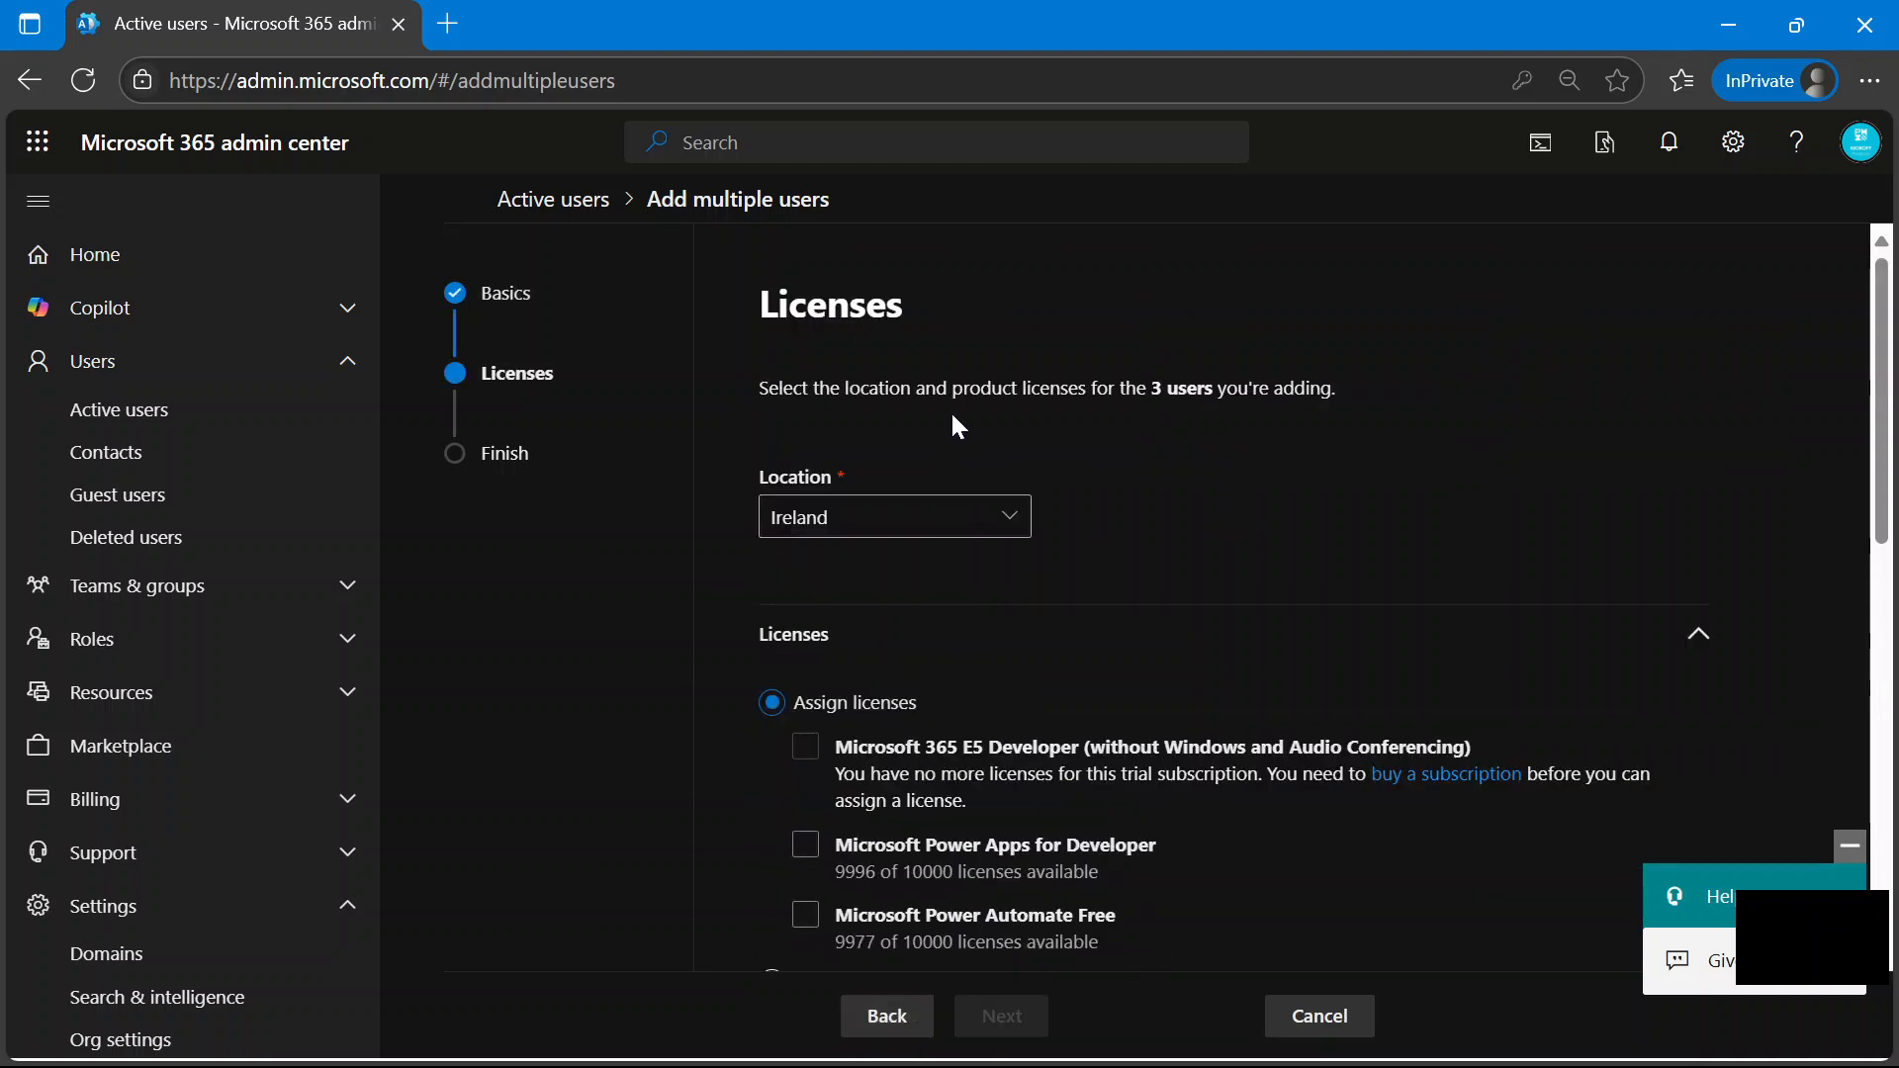
scroll(1046, 535, down, 2)
click(827, 703)
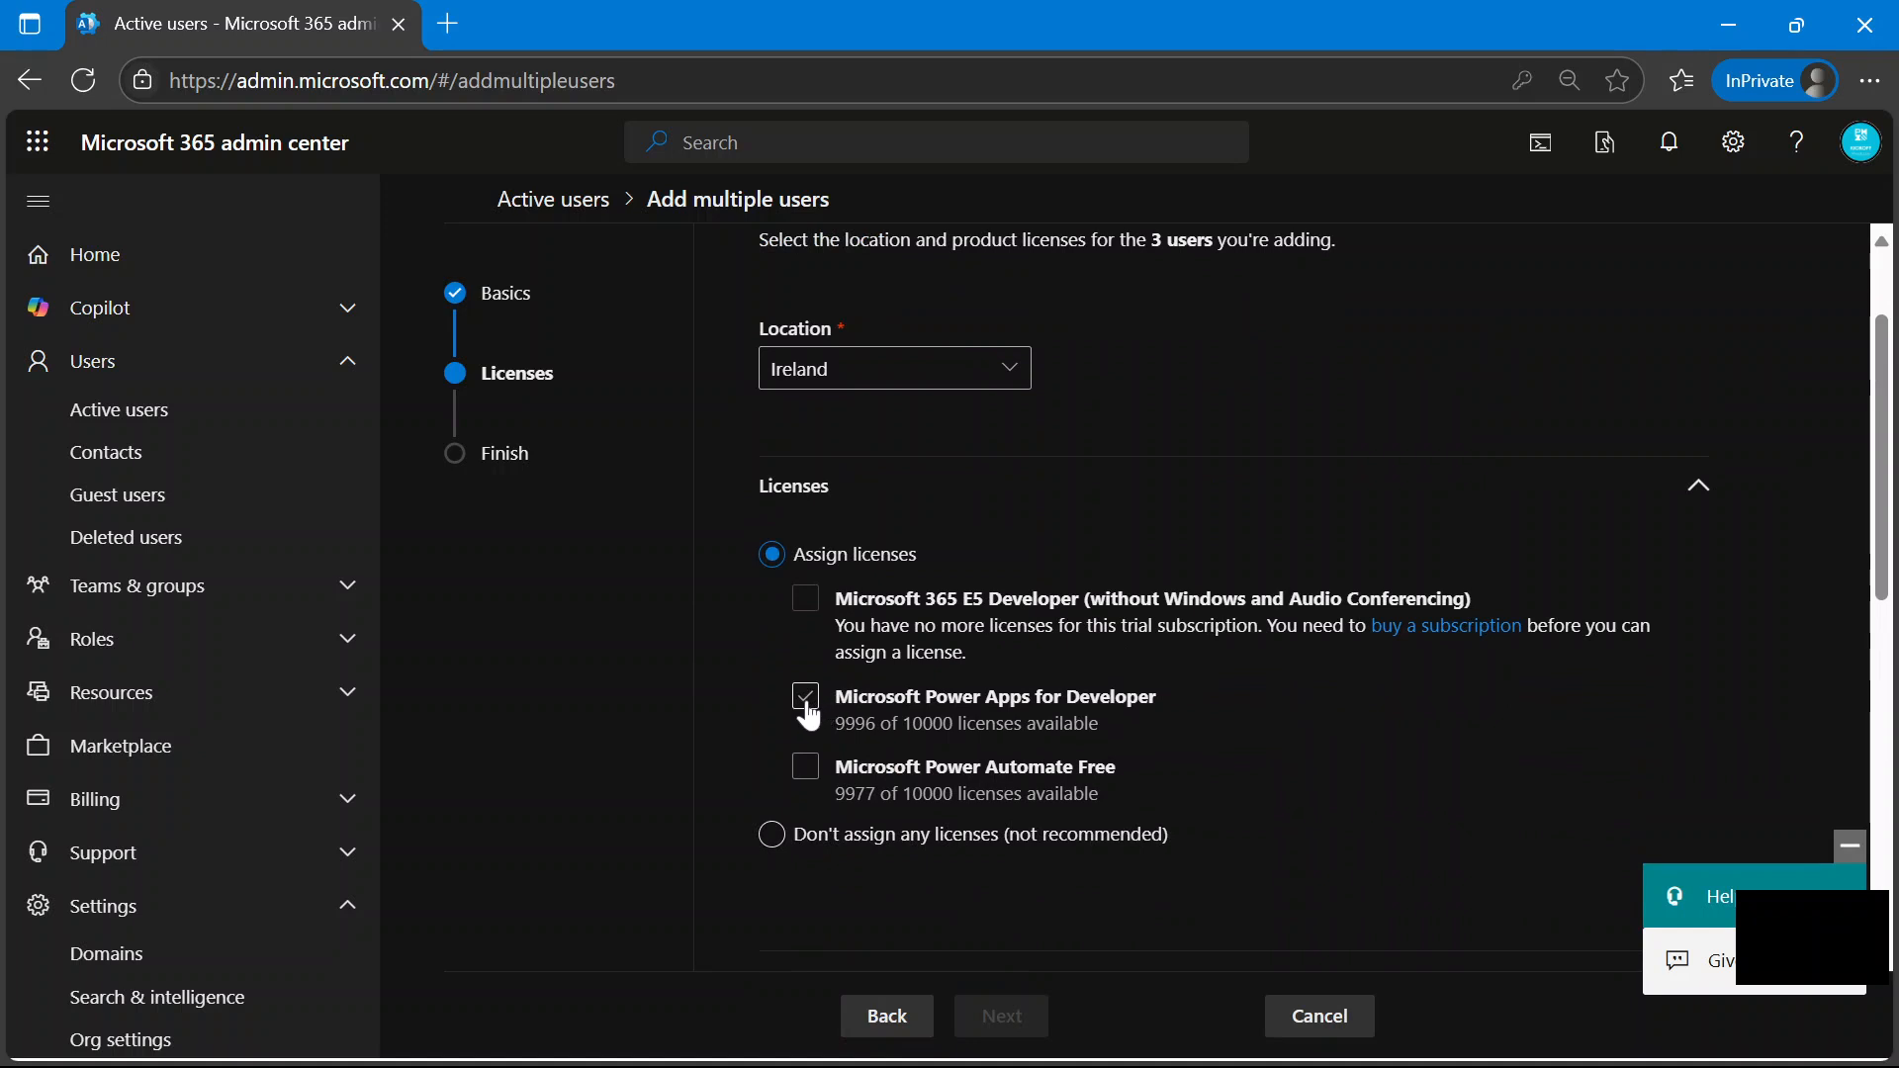
click(806, 769)
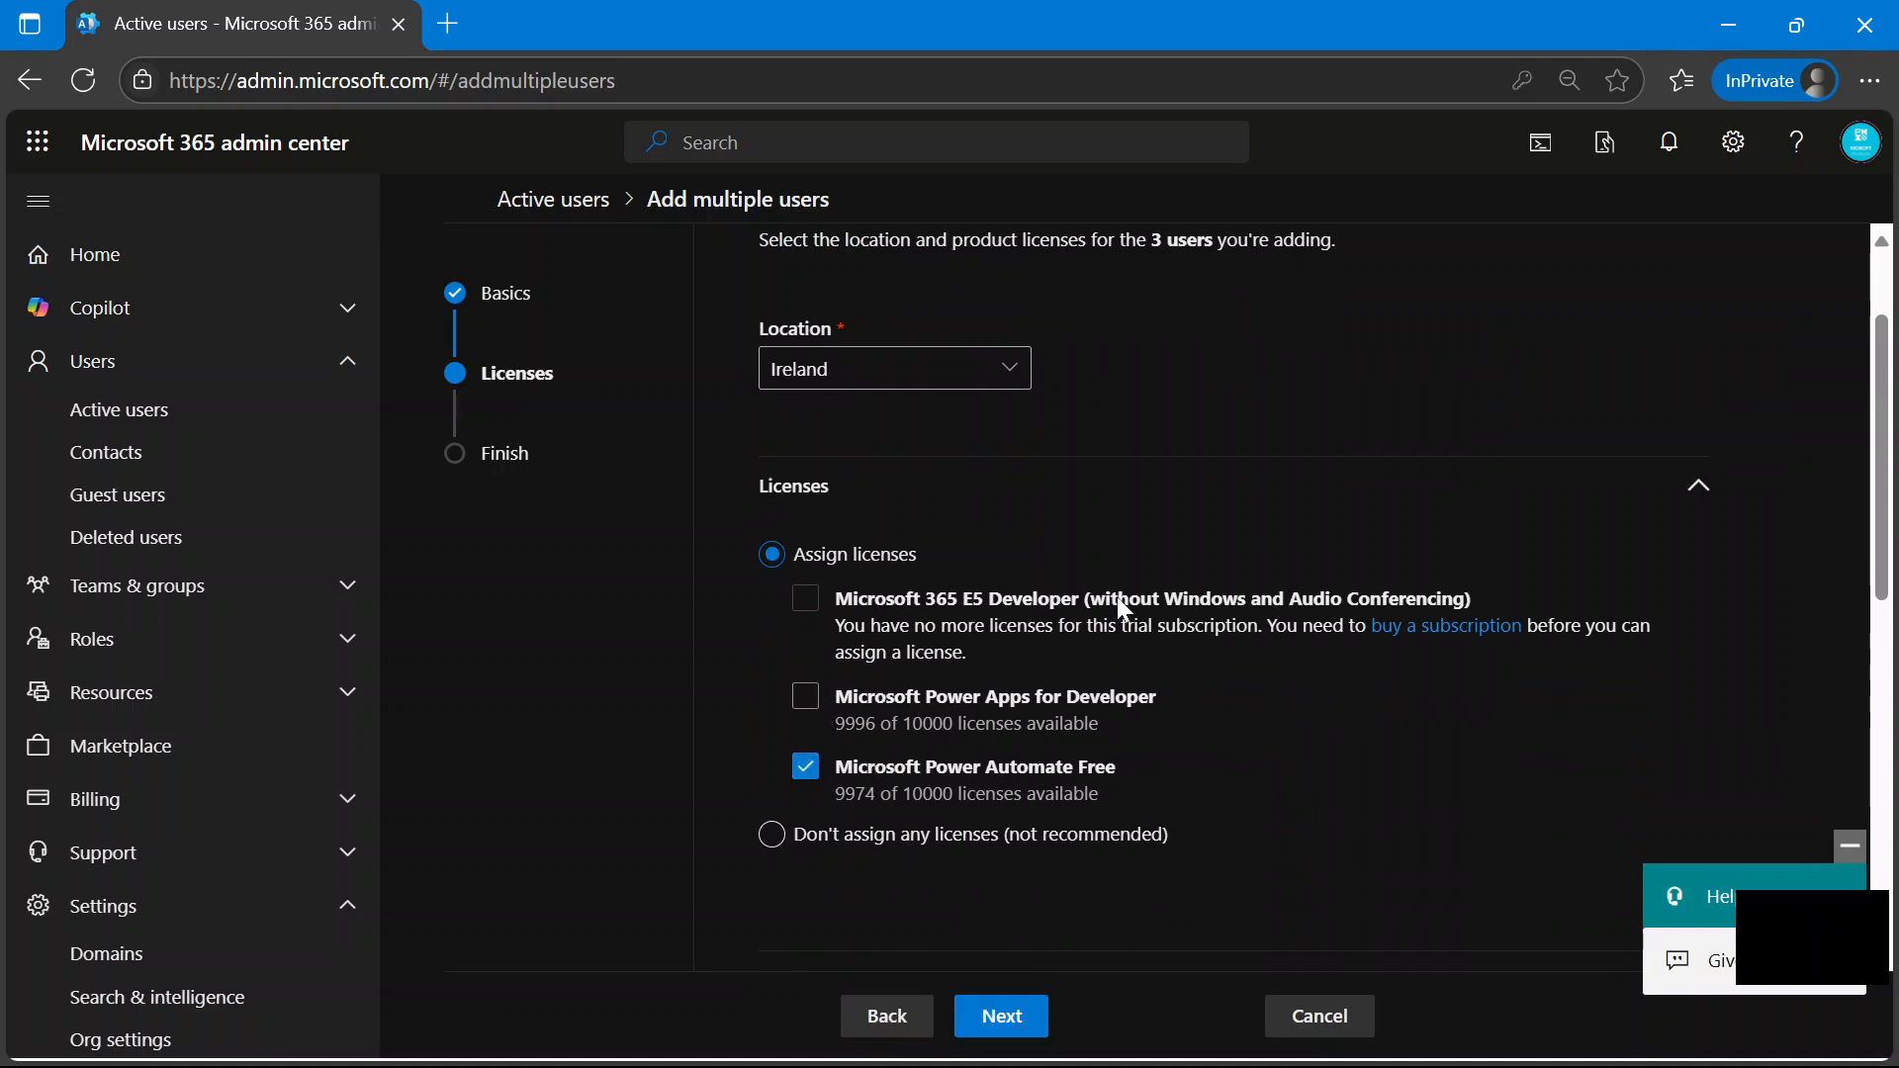
scroll(1118, 597, down, 5)
click(772, 389)
scroll(1033, 516, down, 3)
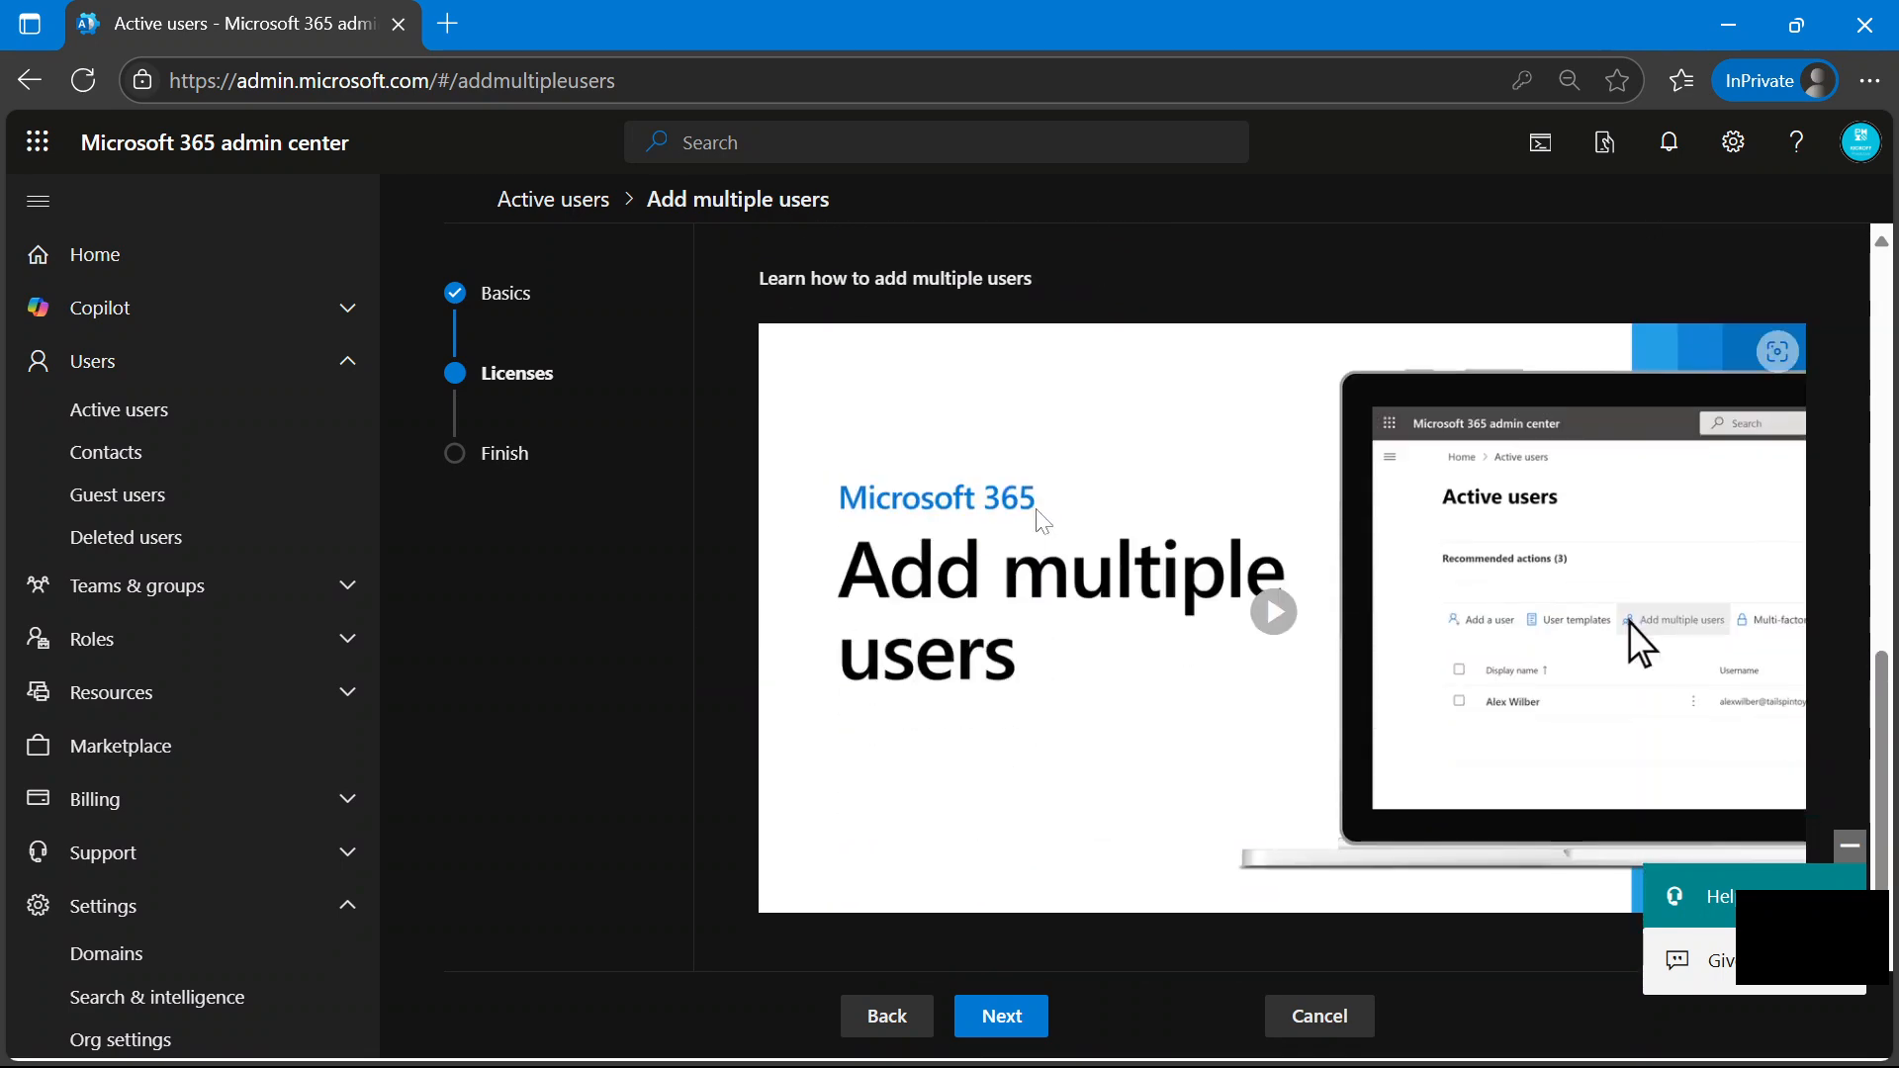
Review the summary for the three users and finish adding them.
click(1007, 1024)
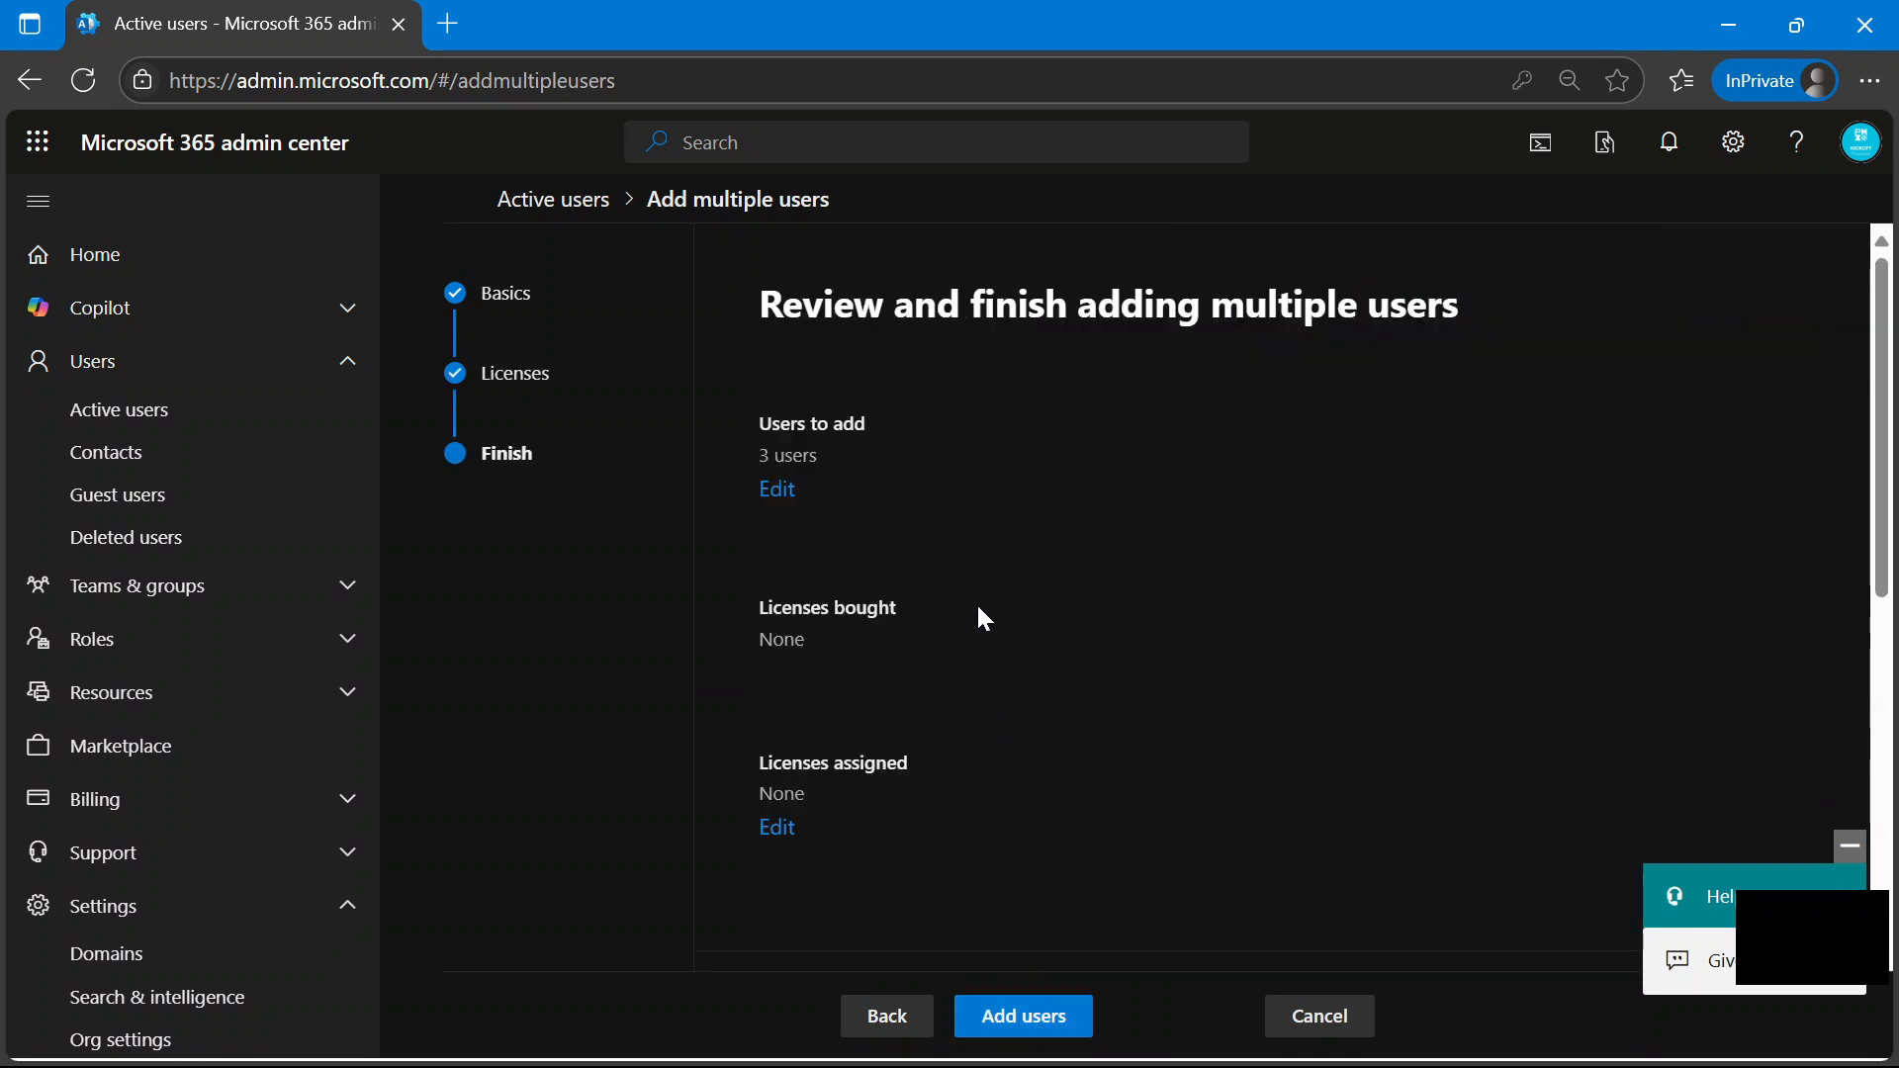
scroll(970, 576, down, 7)
click(1024, 1019)
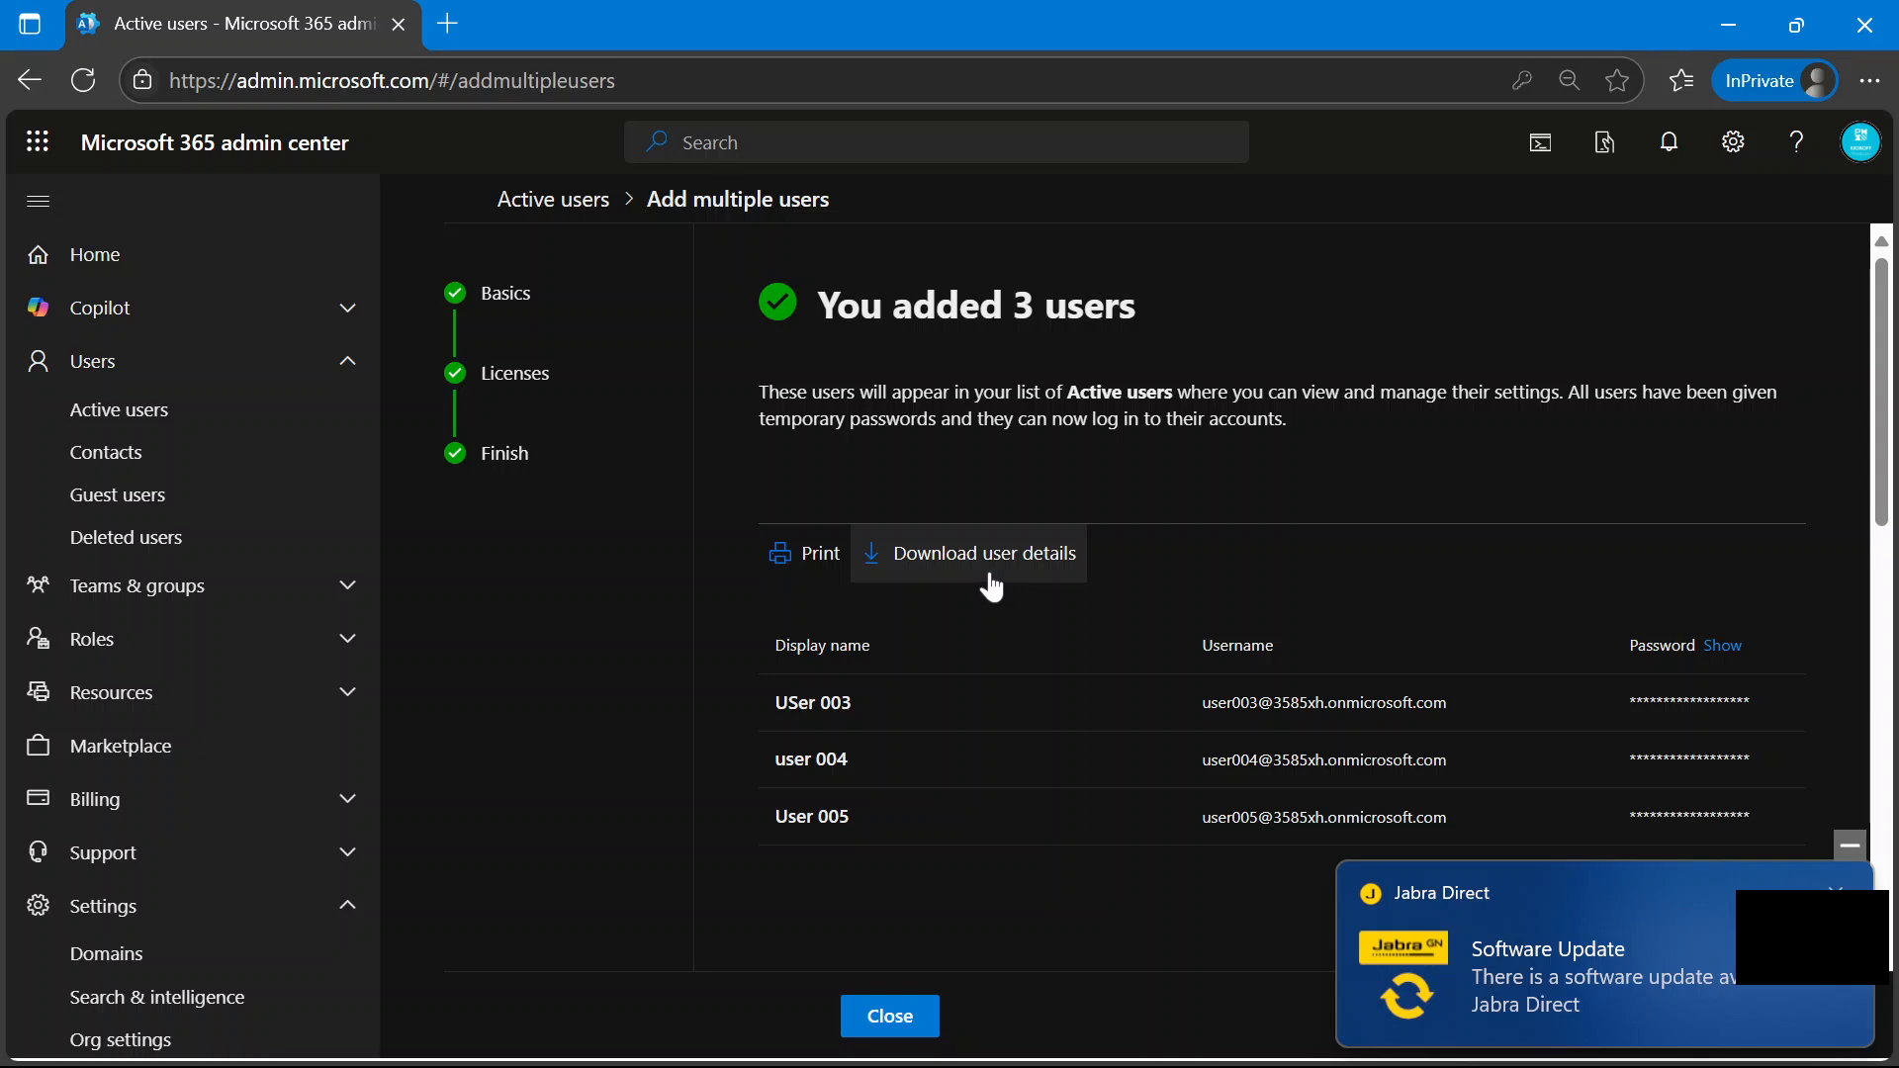
Download the added users' details as a CSV file, open it in Excel to view it, and close the workbook.
click(992, 576)
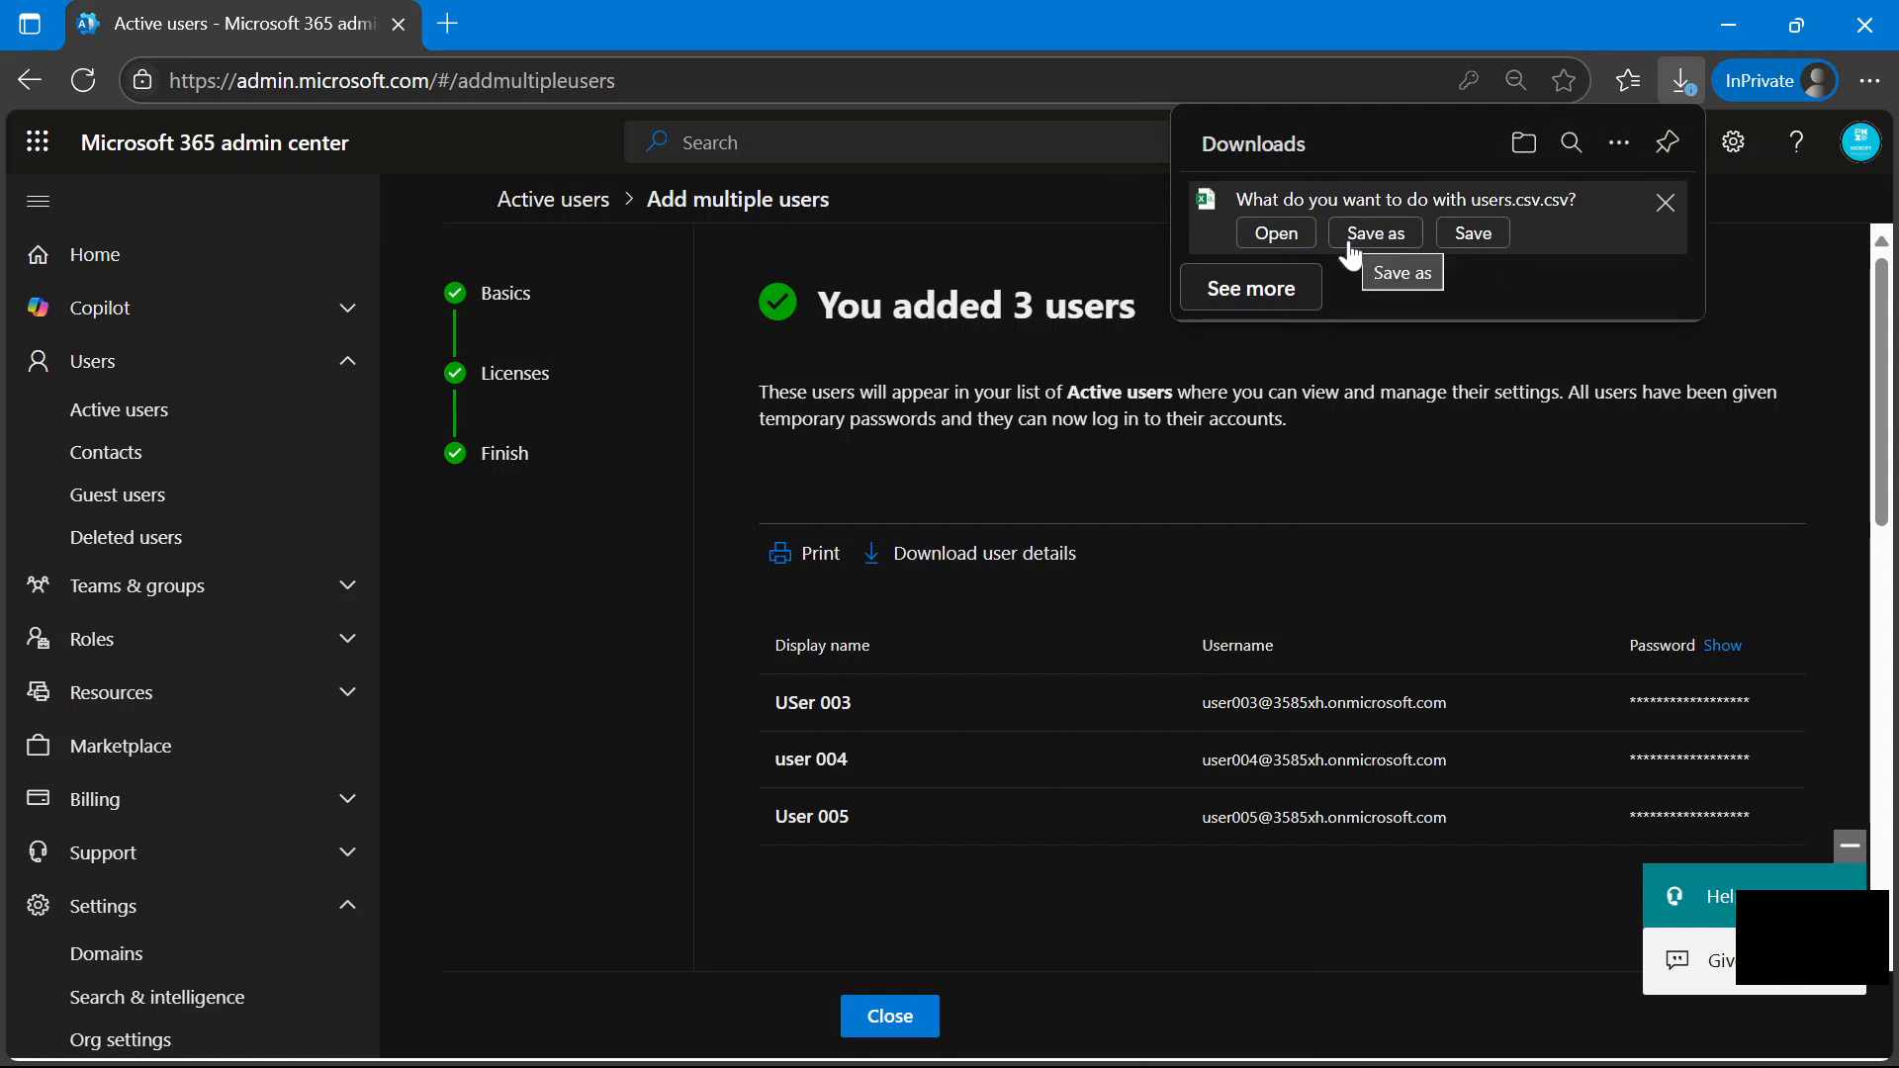
click(1292, 241)
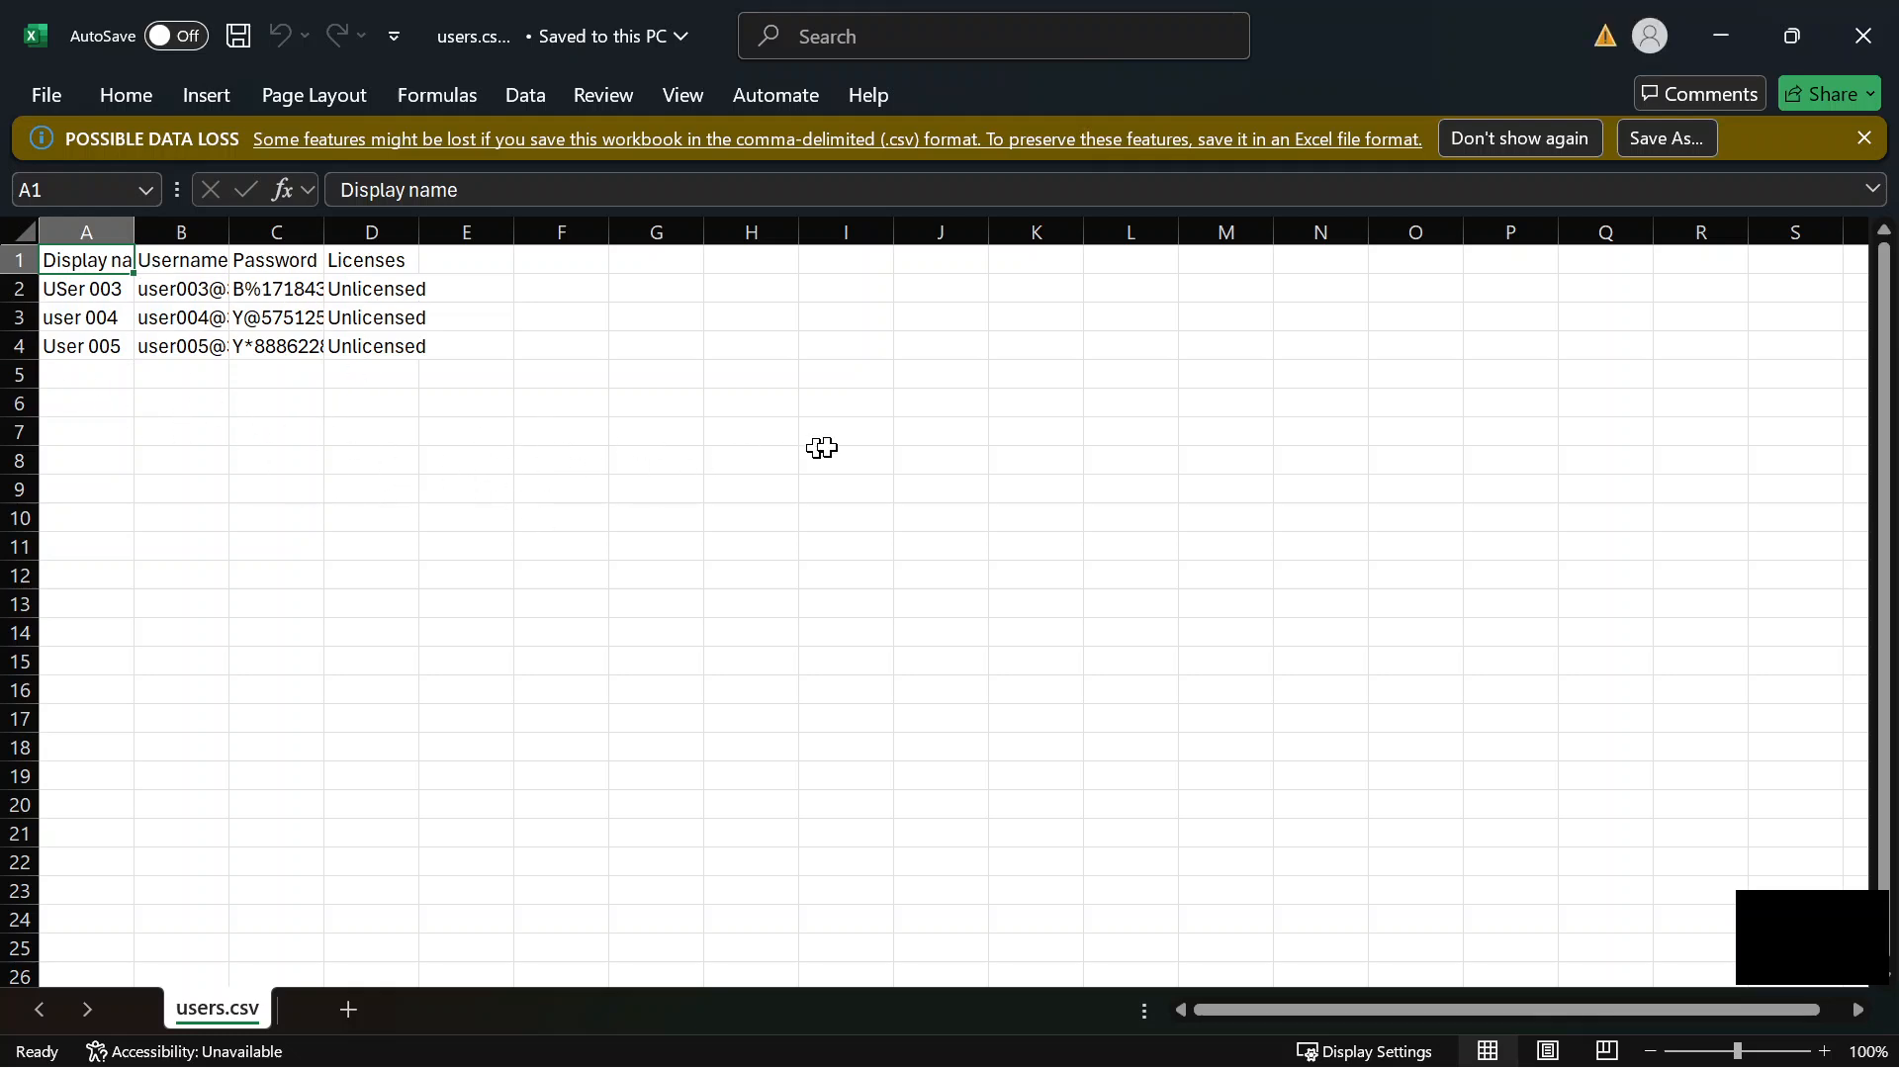
click(1847, 44)
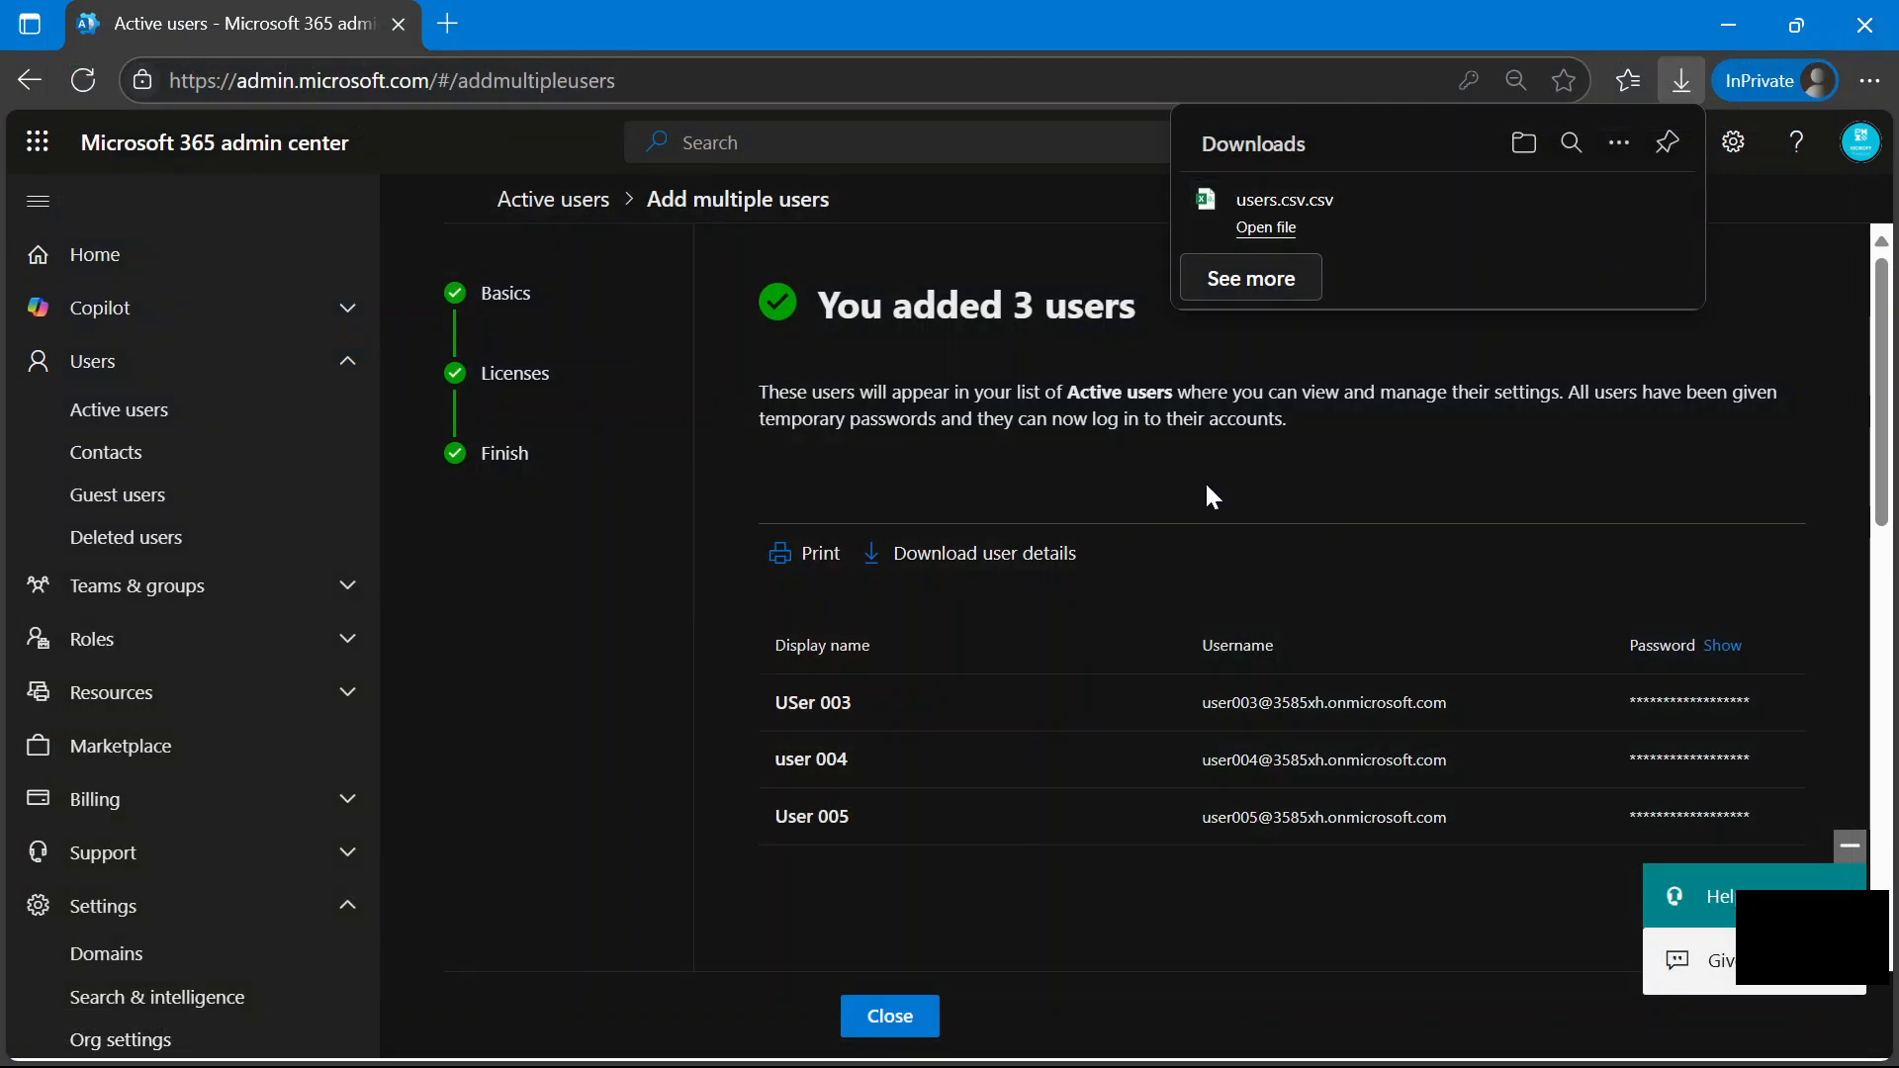
Close the multiple-user confirmation and search the active users list for user005.
click(896, 1017)
click(1568, 532)
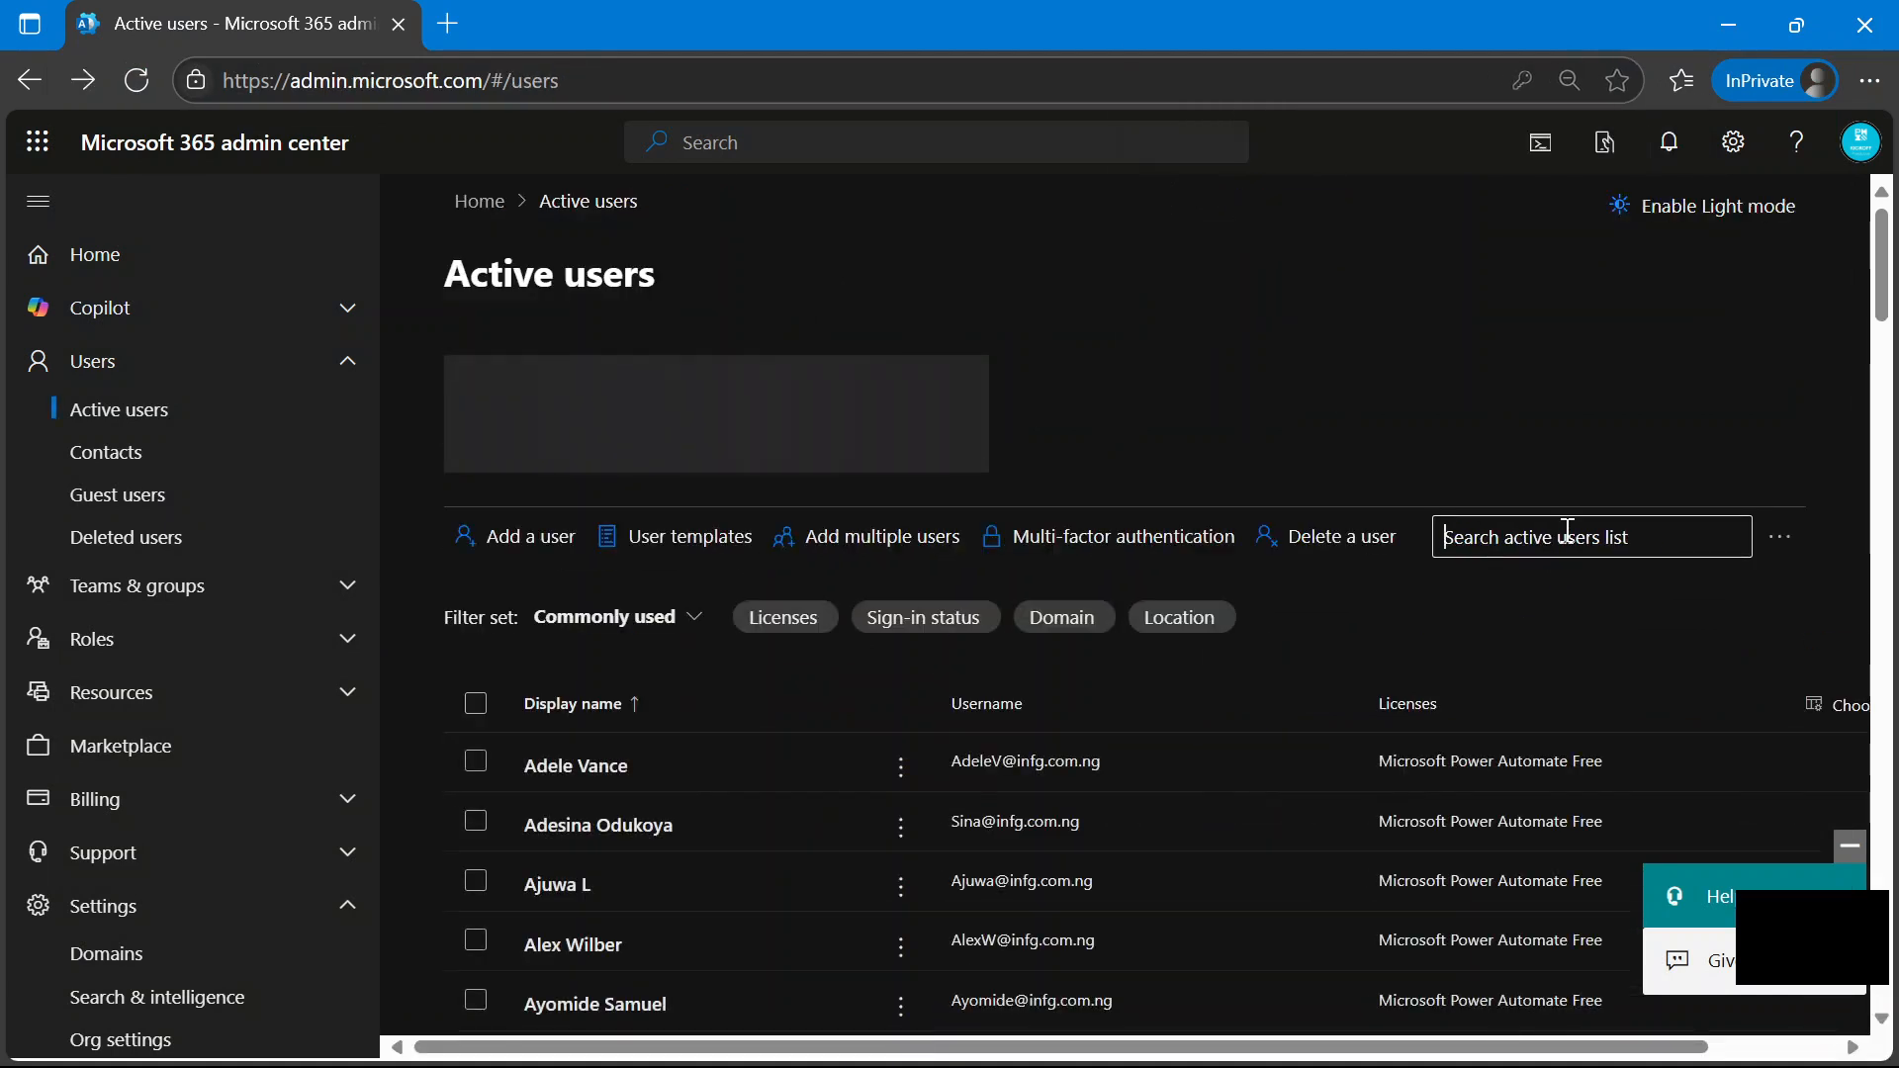
text(user005)
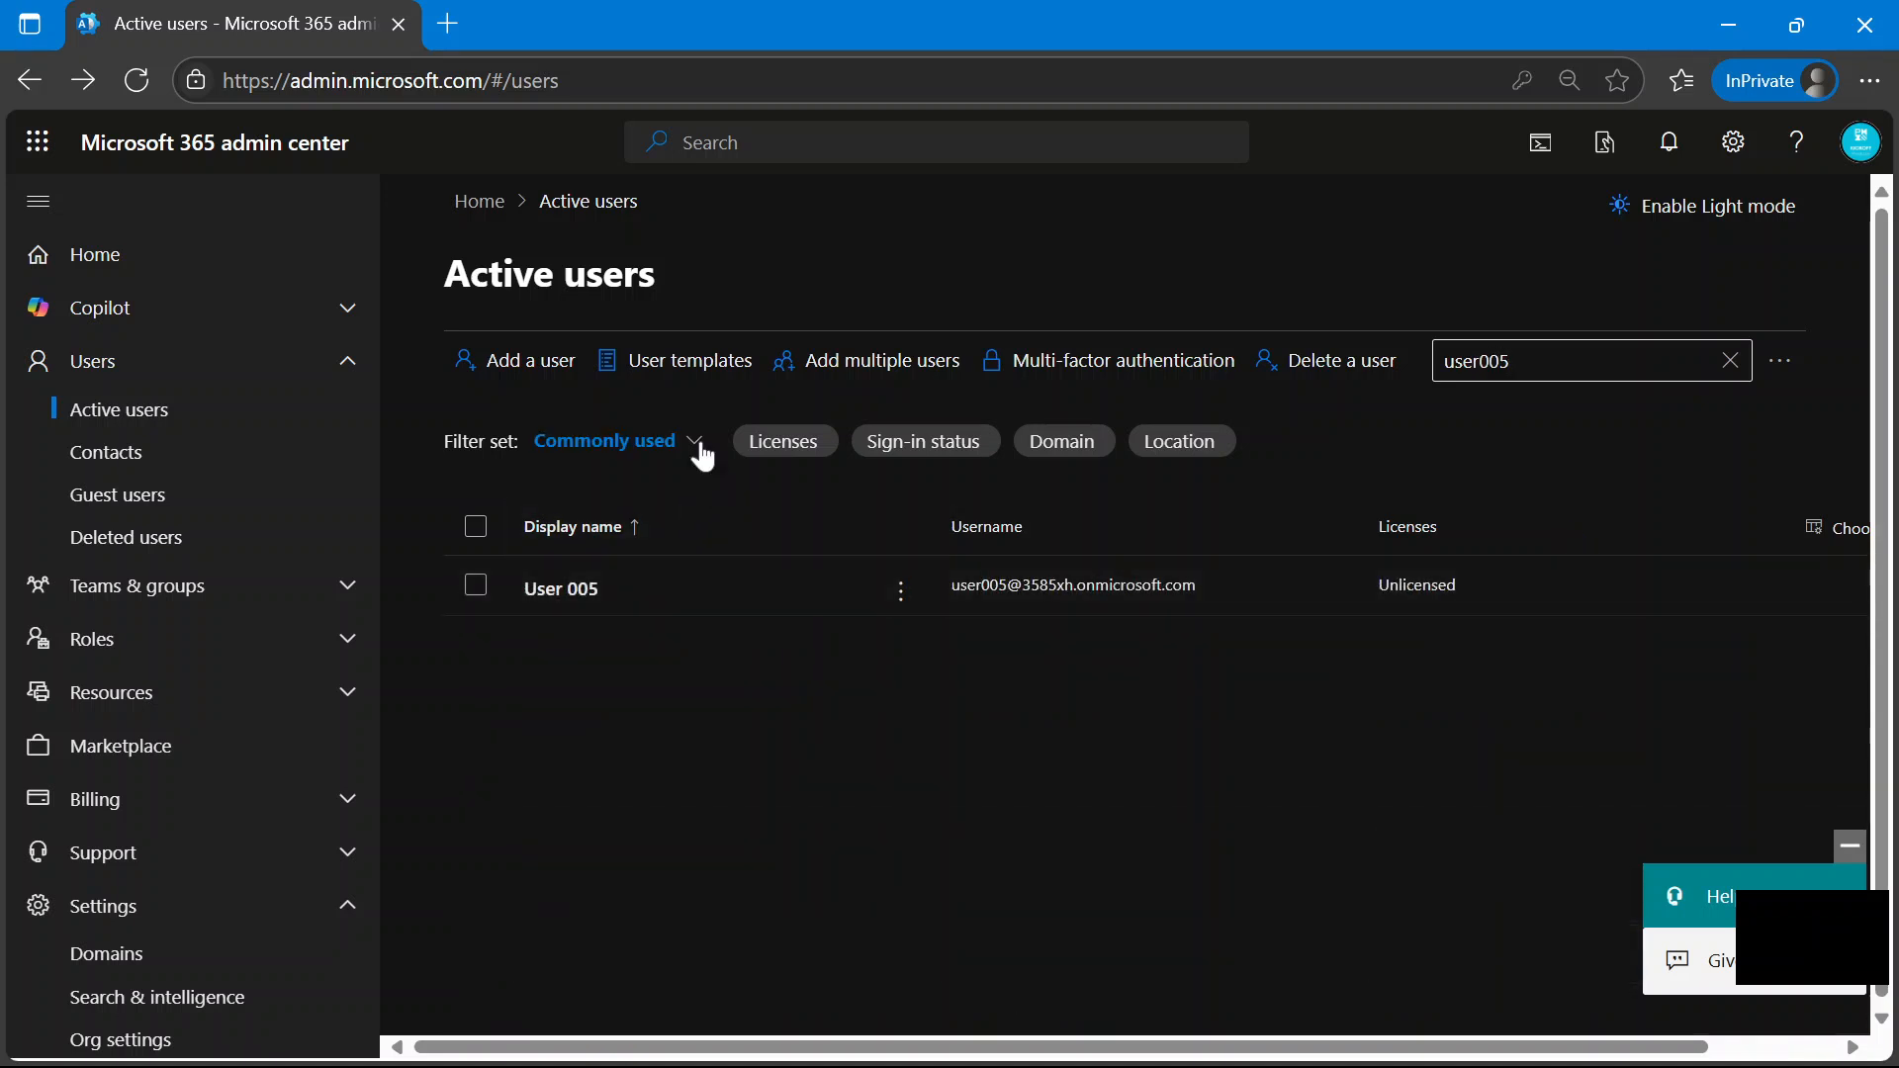
Start adding multiple users again and enable uploading a CSV with user information.
click(851, 378)
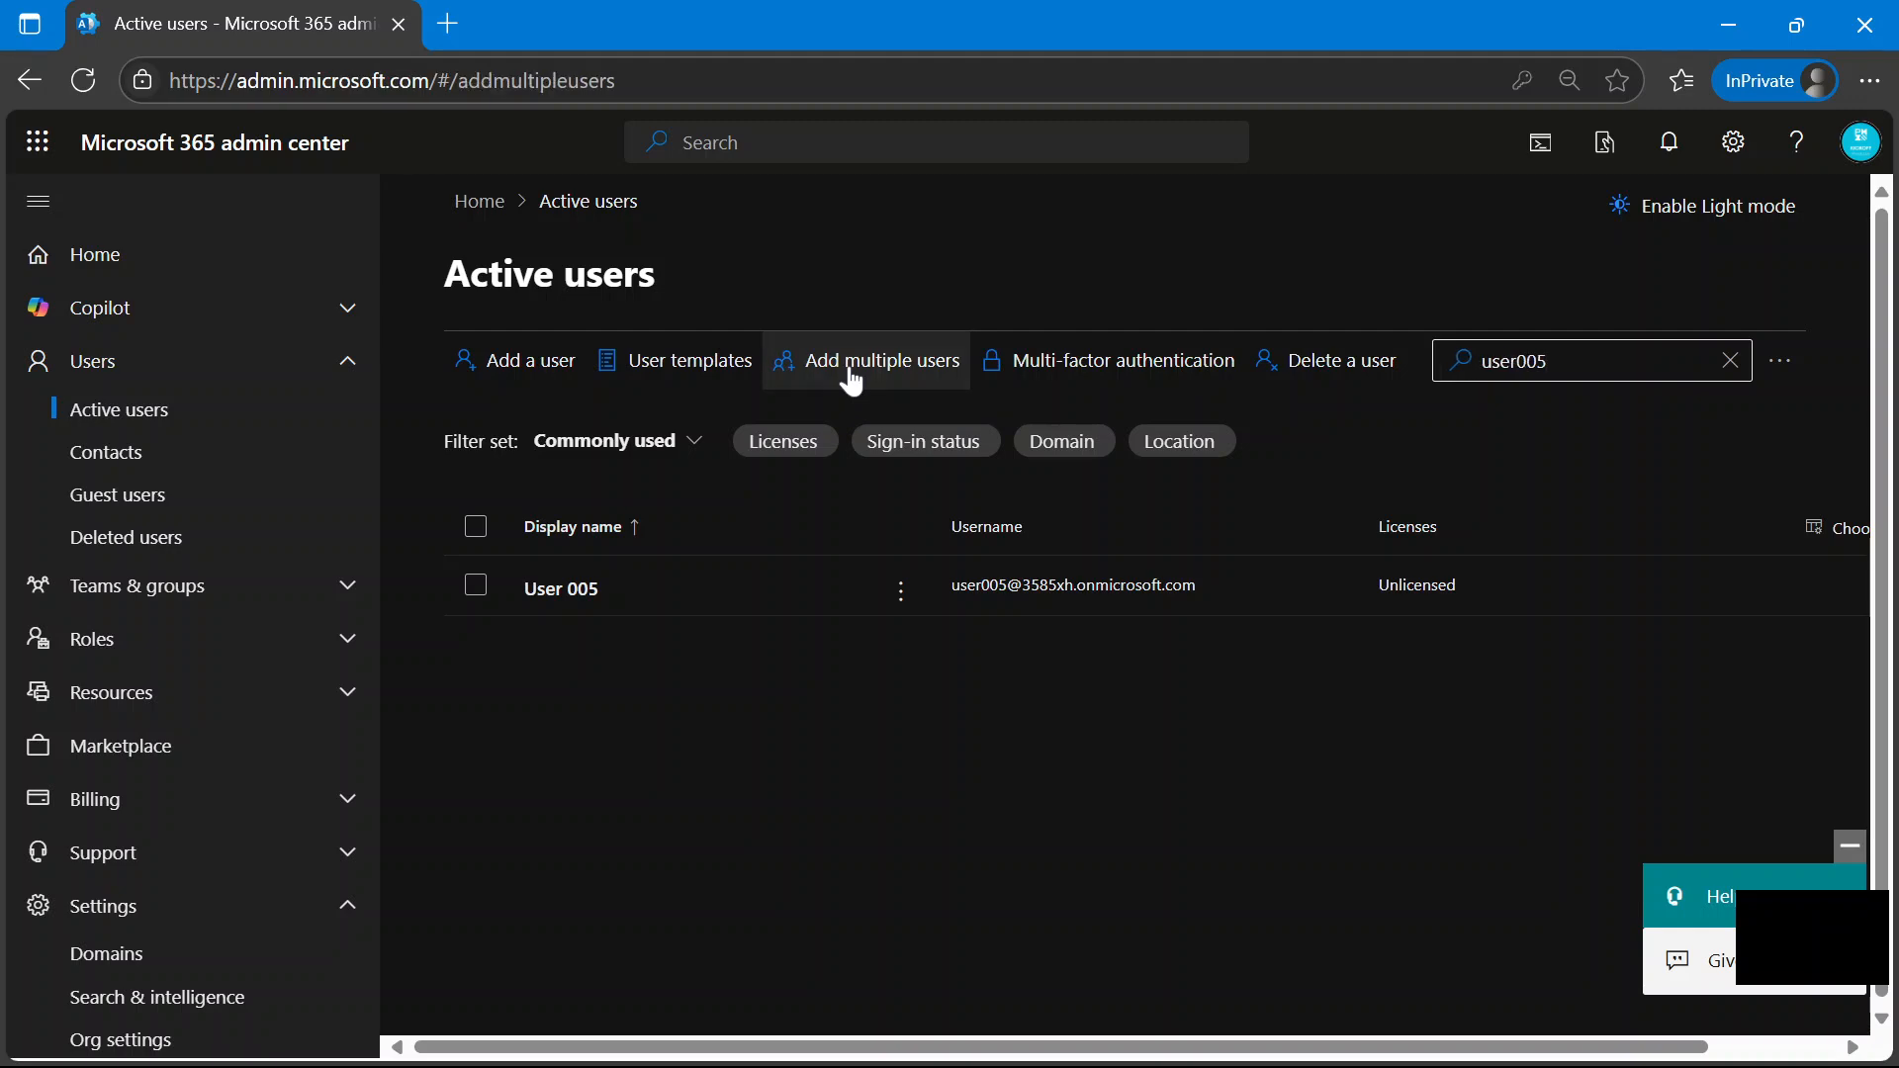
scroll(1031, 671, down, 9)
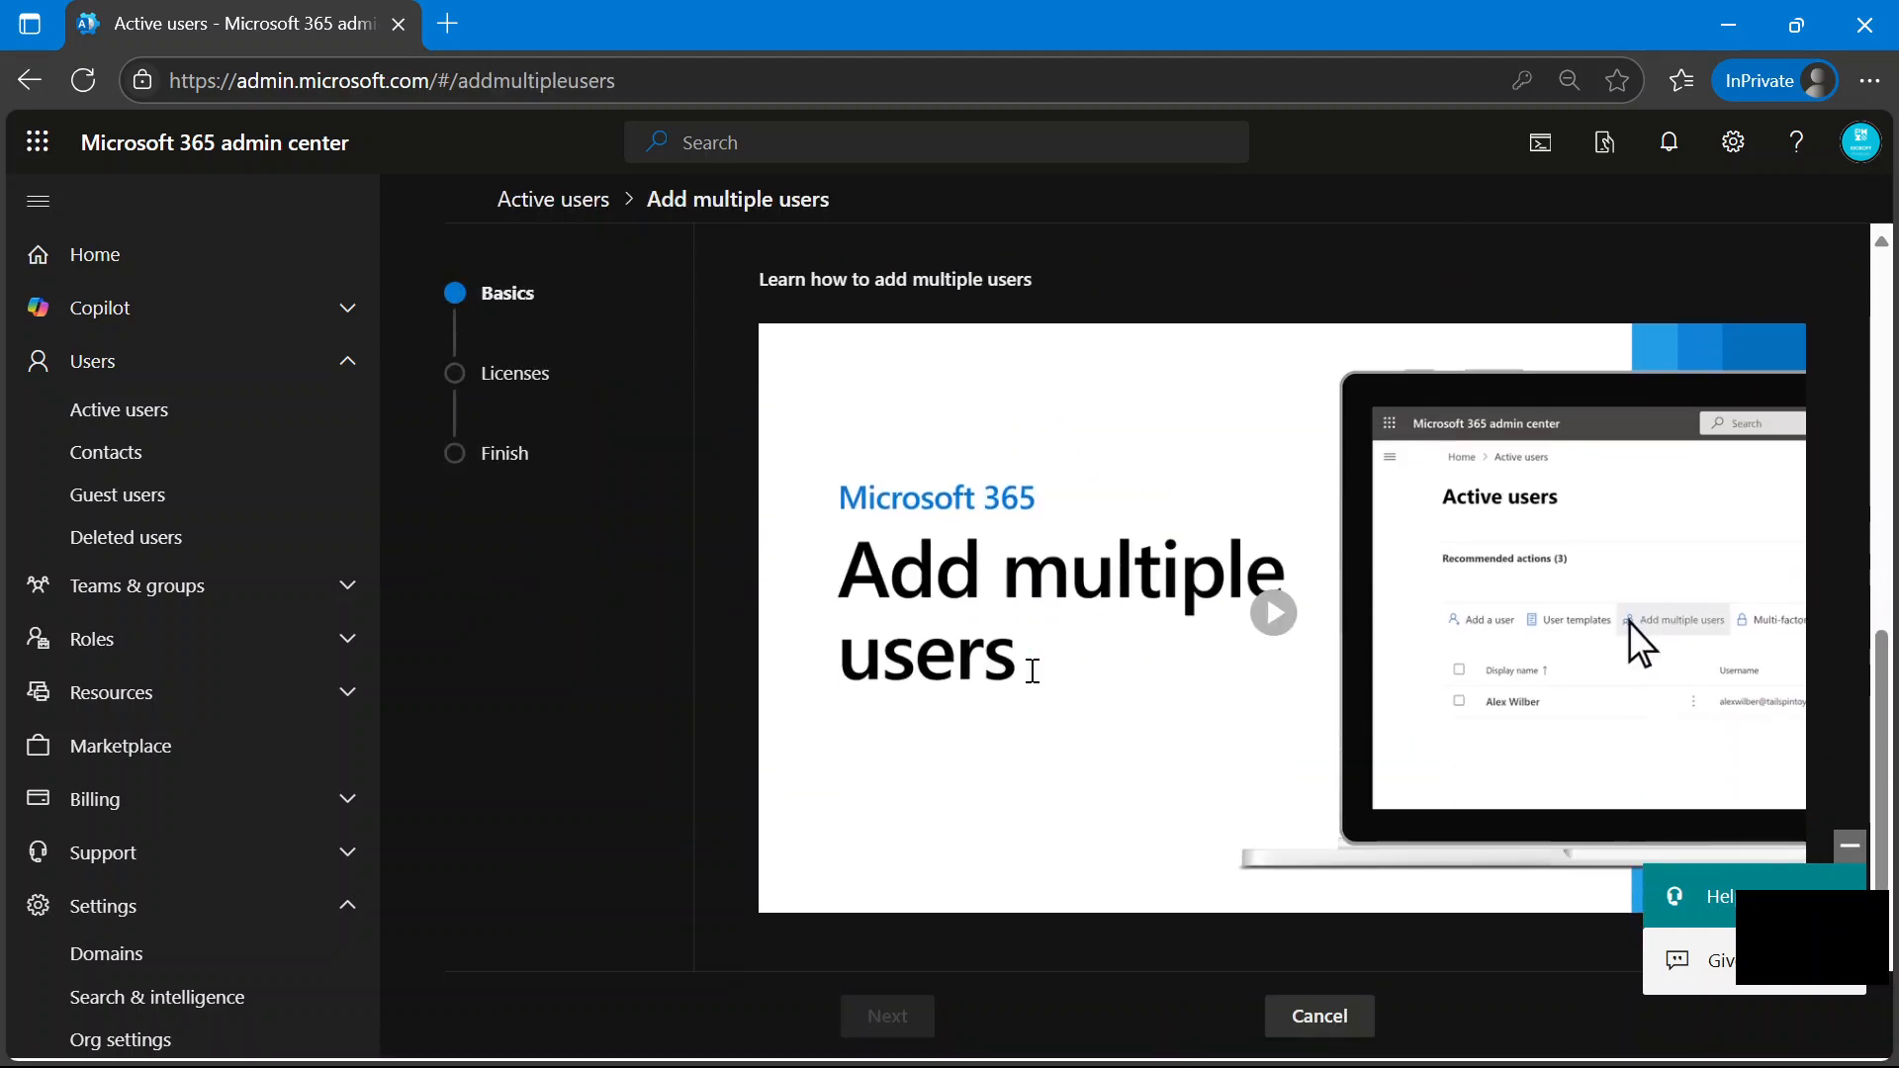
scroll(1030, 670, up, 1)
scroll(1028, 681, up, 7)
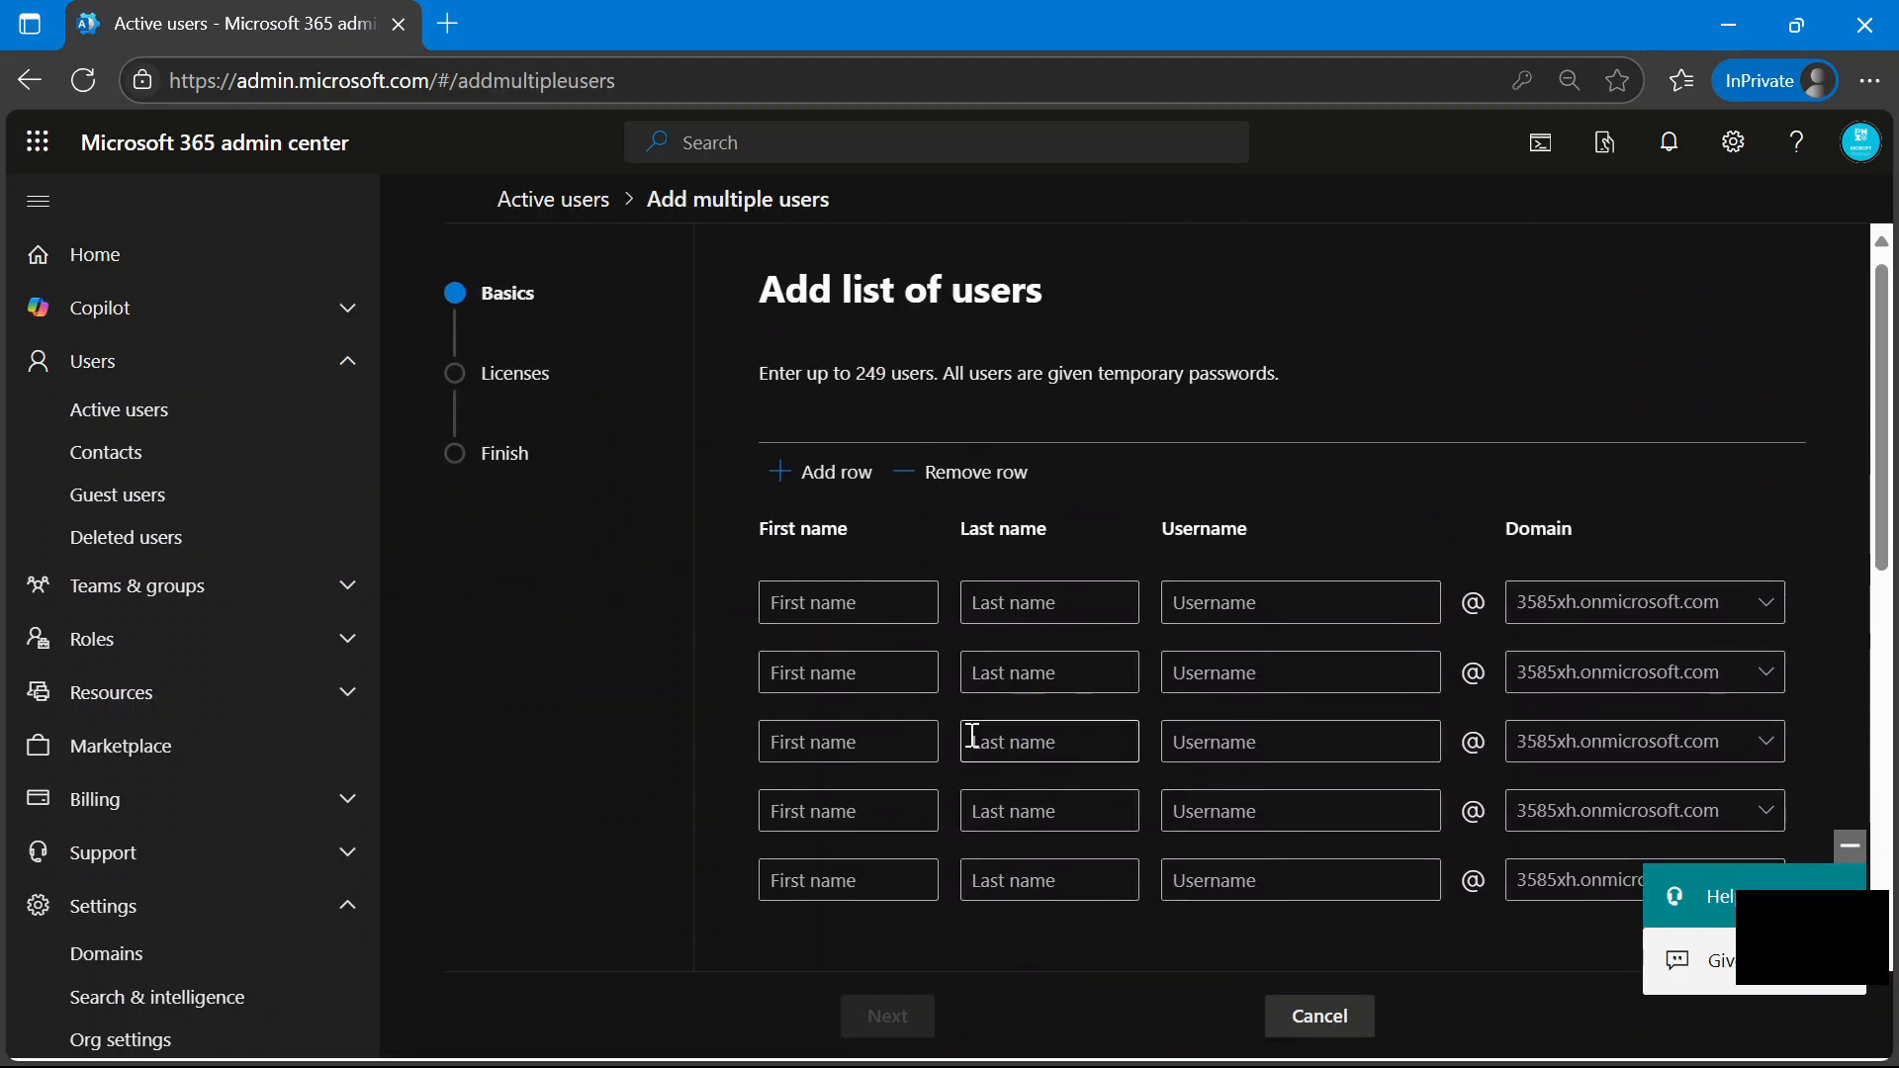
scroll(970, 733, down, 3)
click(822, 704)
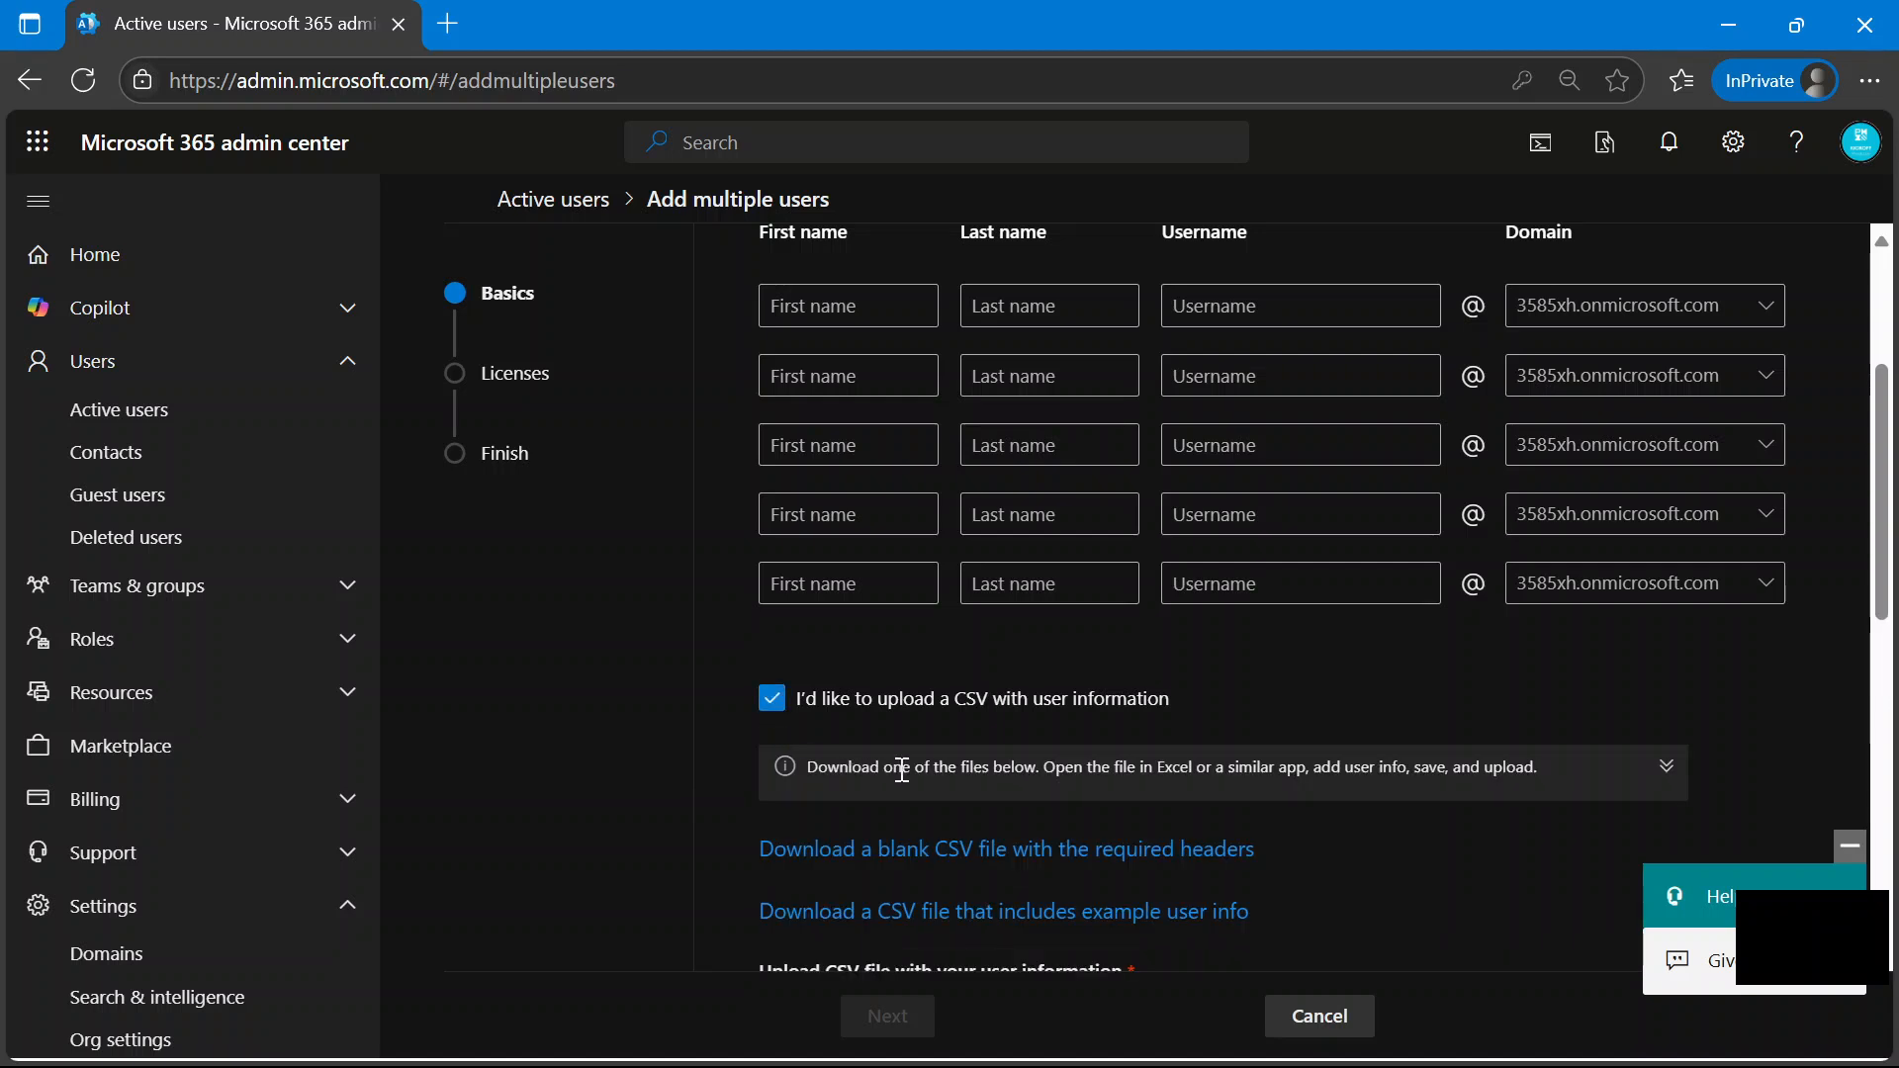
Download the CSV file that includes example user info and open it in Excel.
scroll(1029, 729, down, 3)
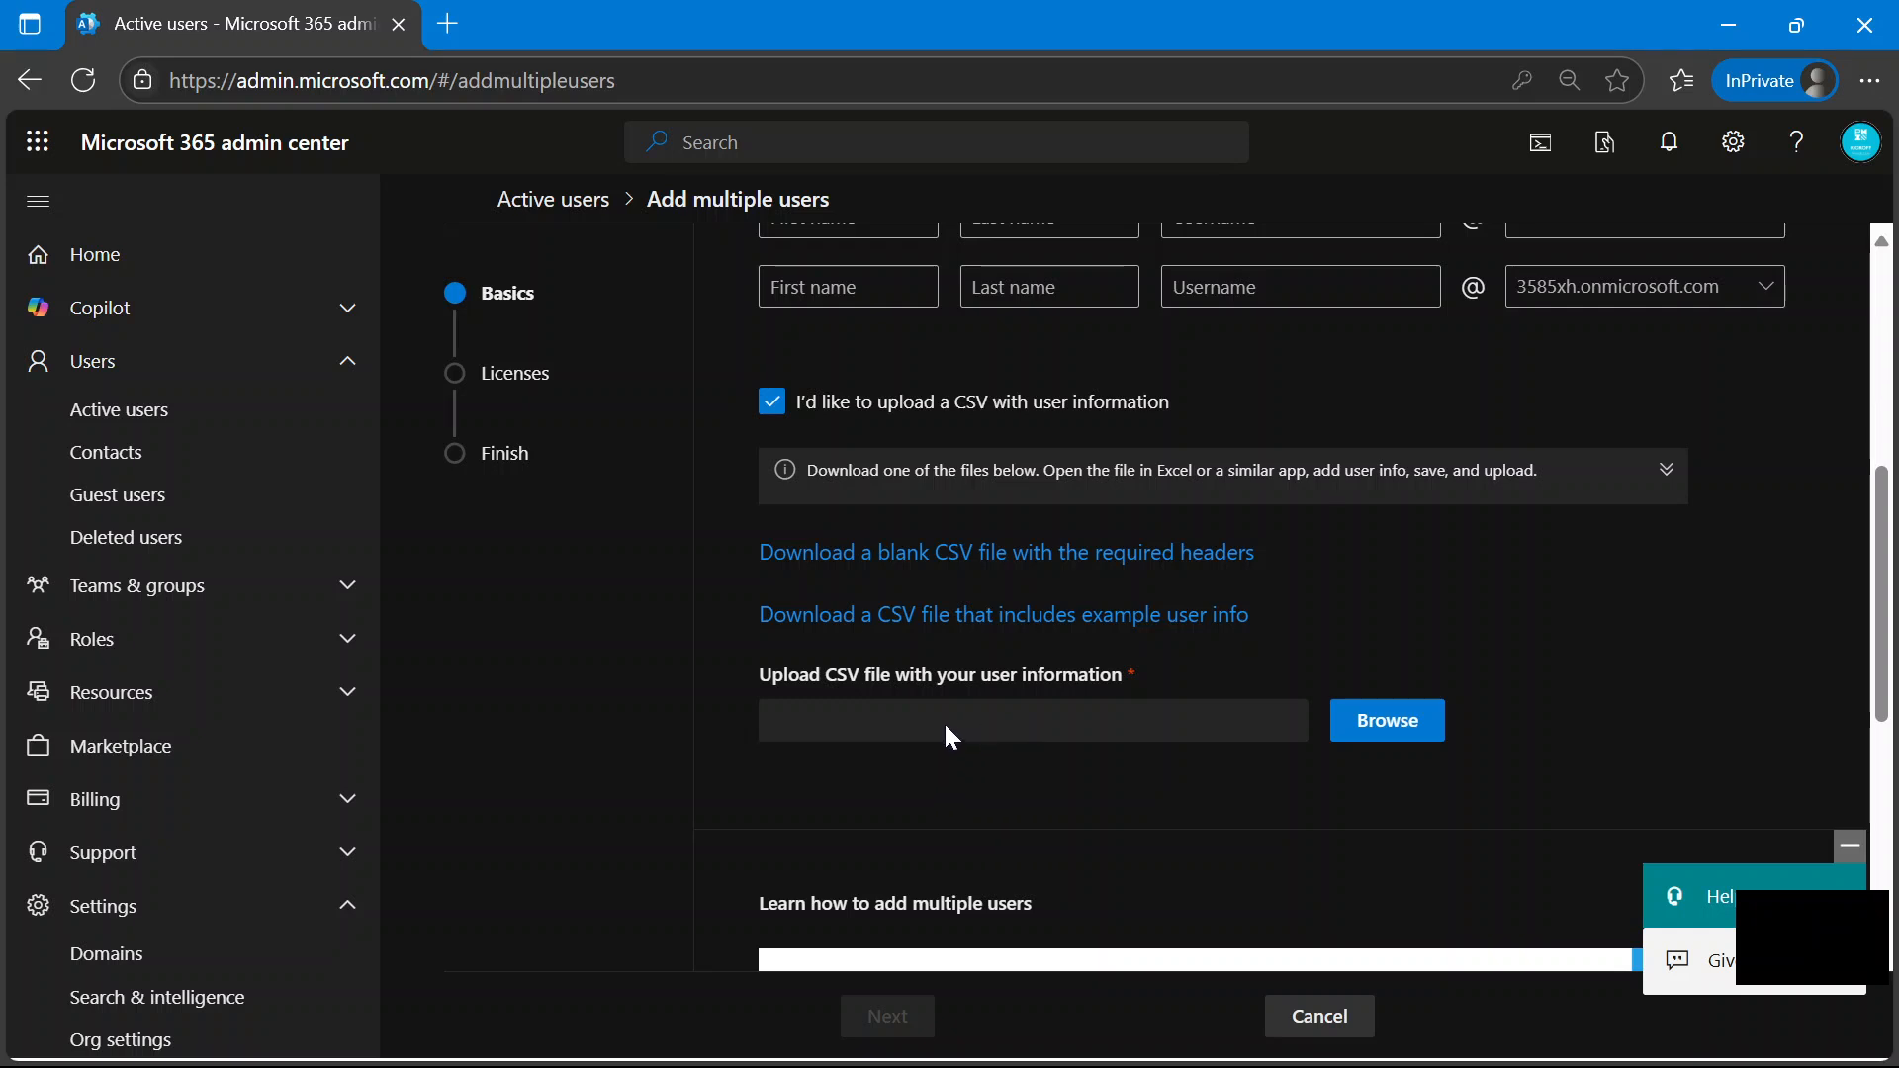
click(972, 633)
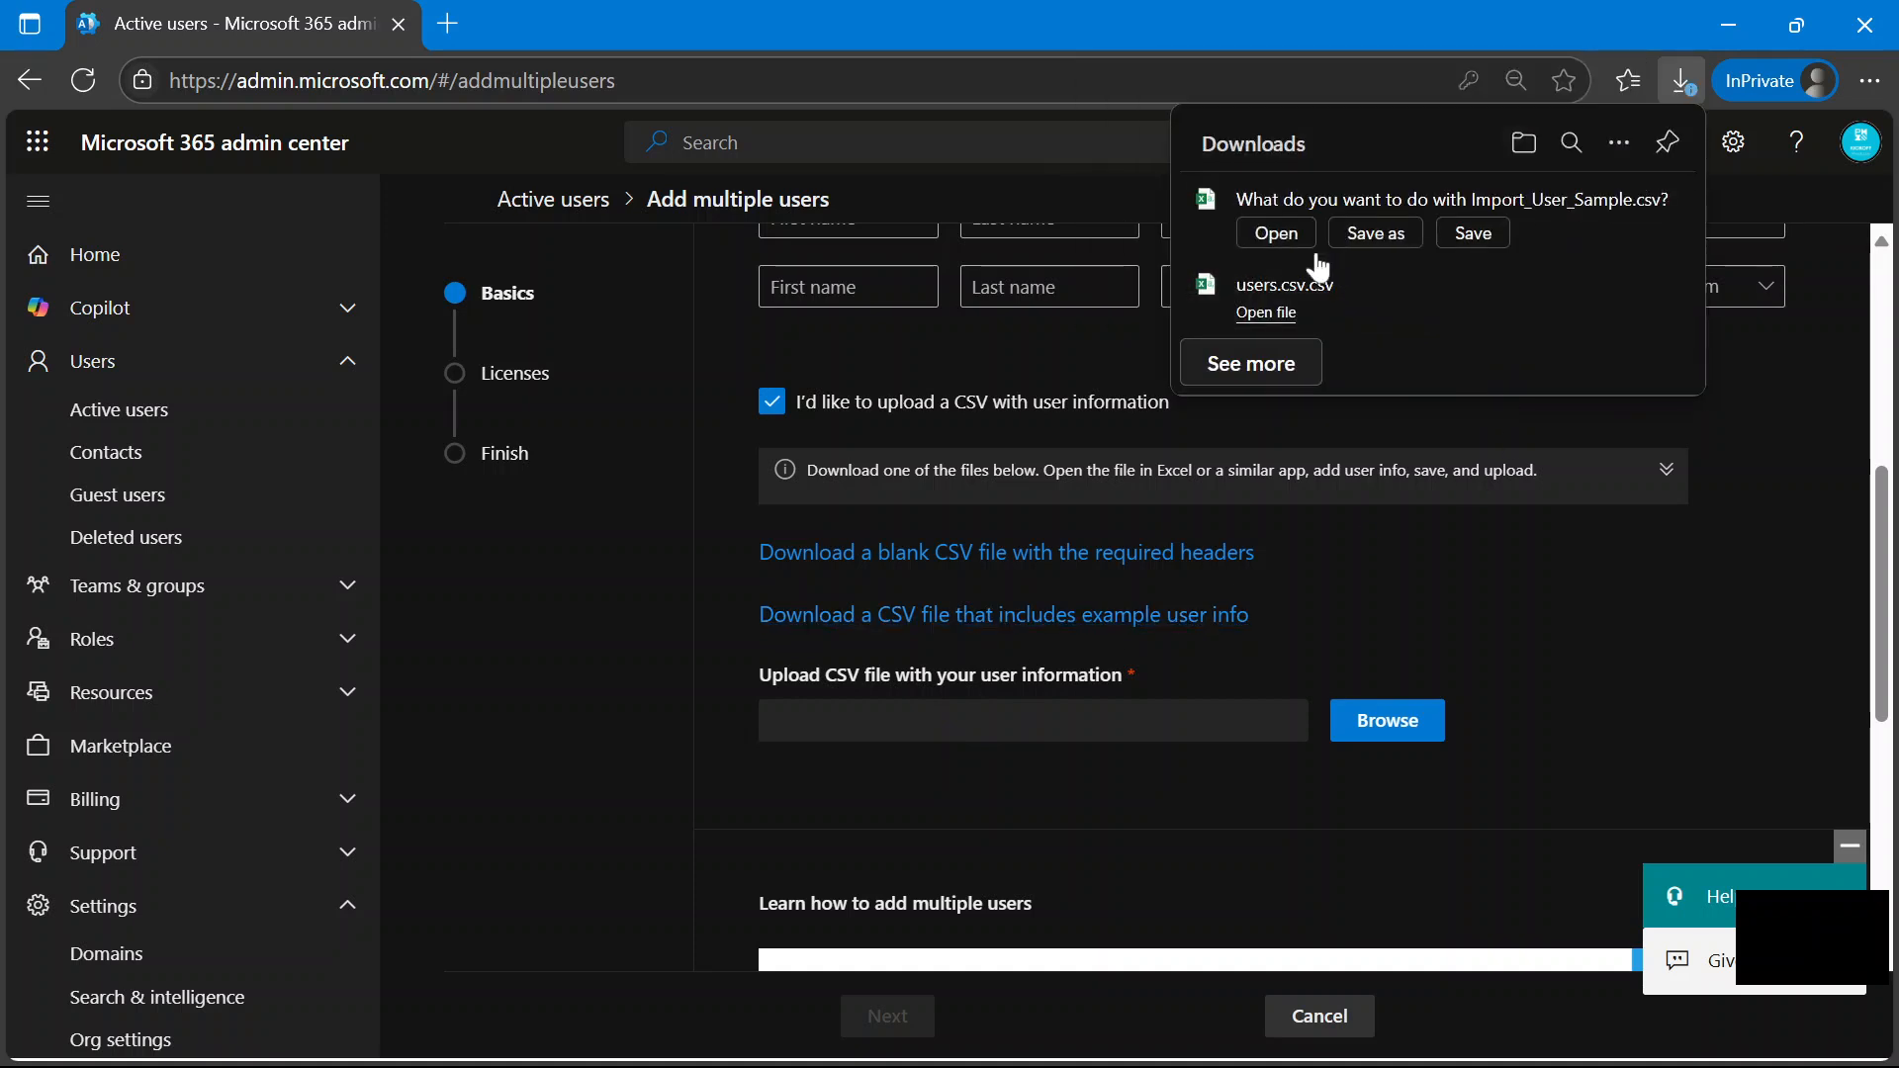
click(1291, 239)
click(1295, 247)
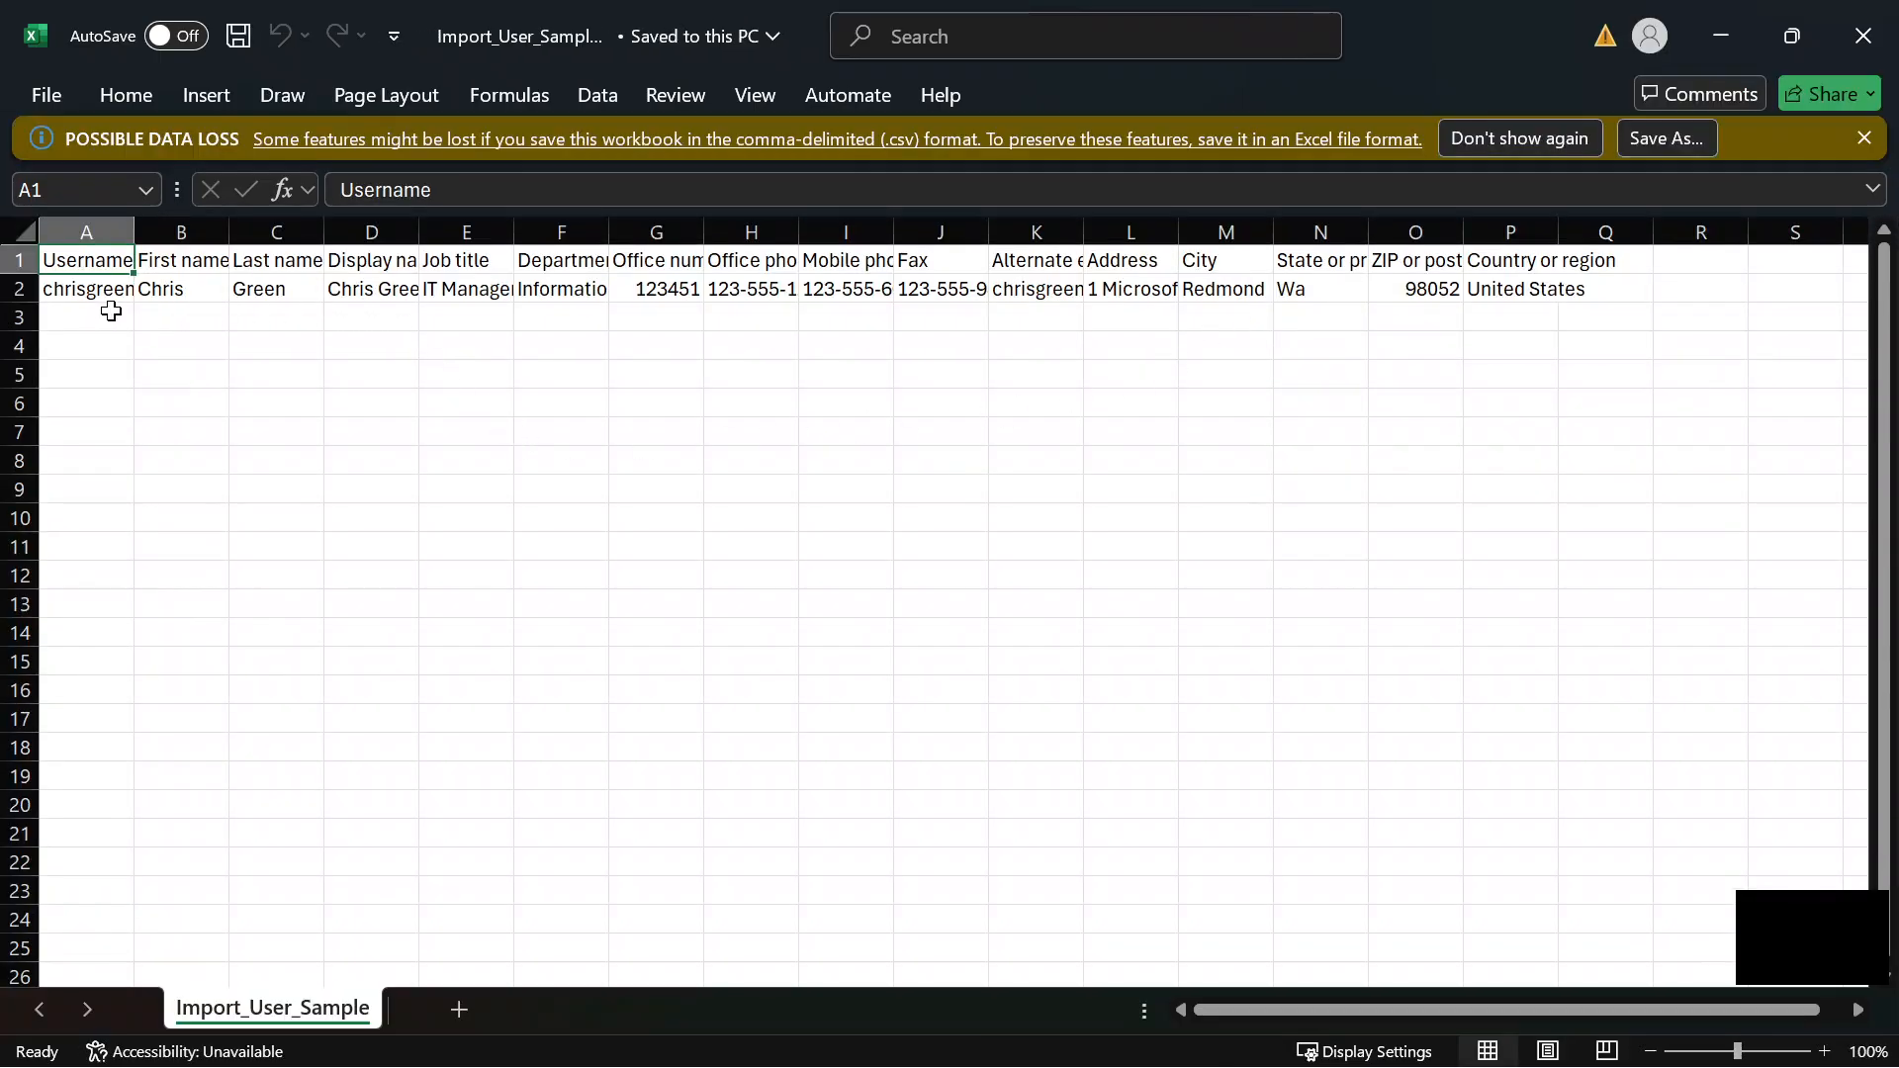
Widen the Username column and change the domain of the sample username to infg.com.ng.
drag(134, 232, 318, 231)
click(299, 401)
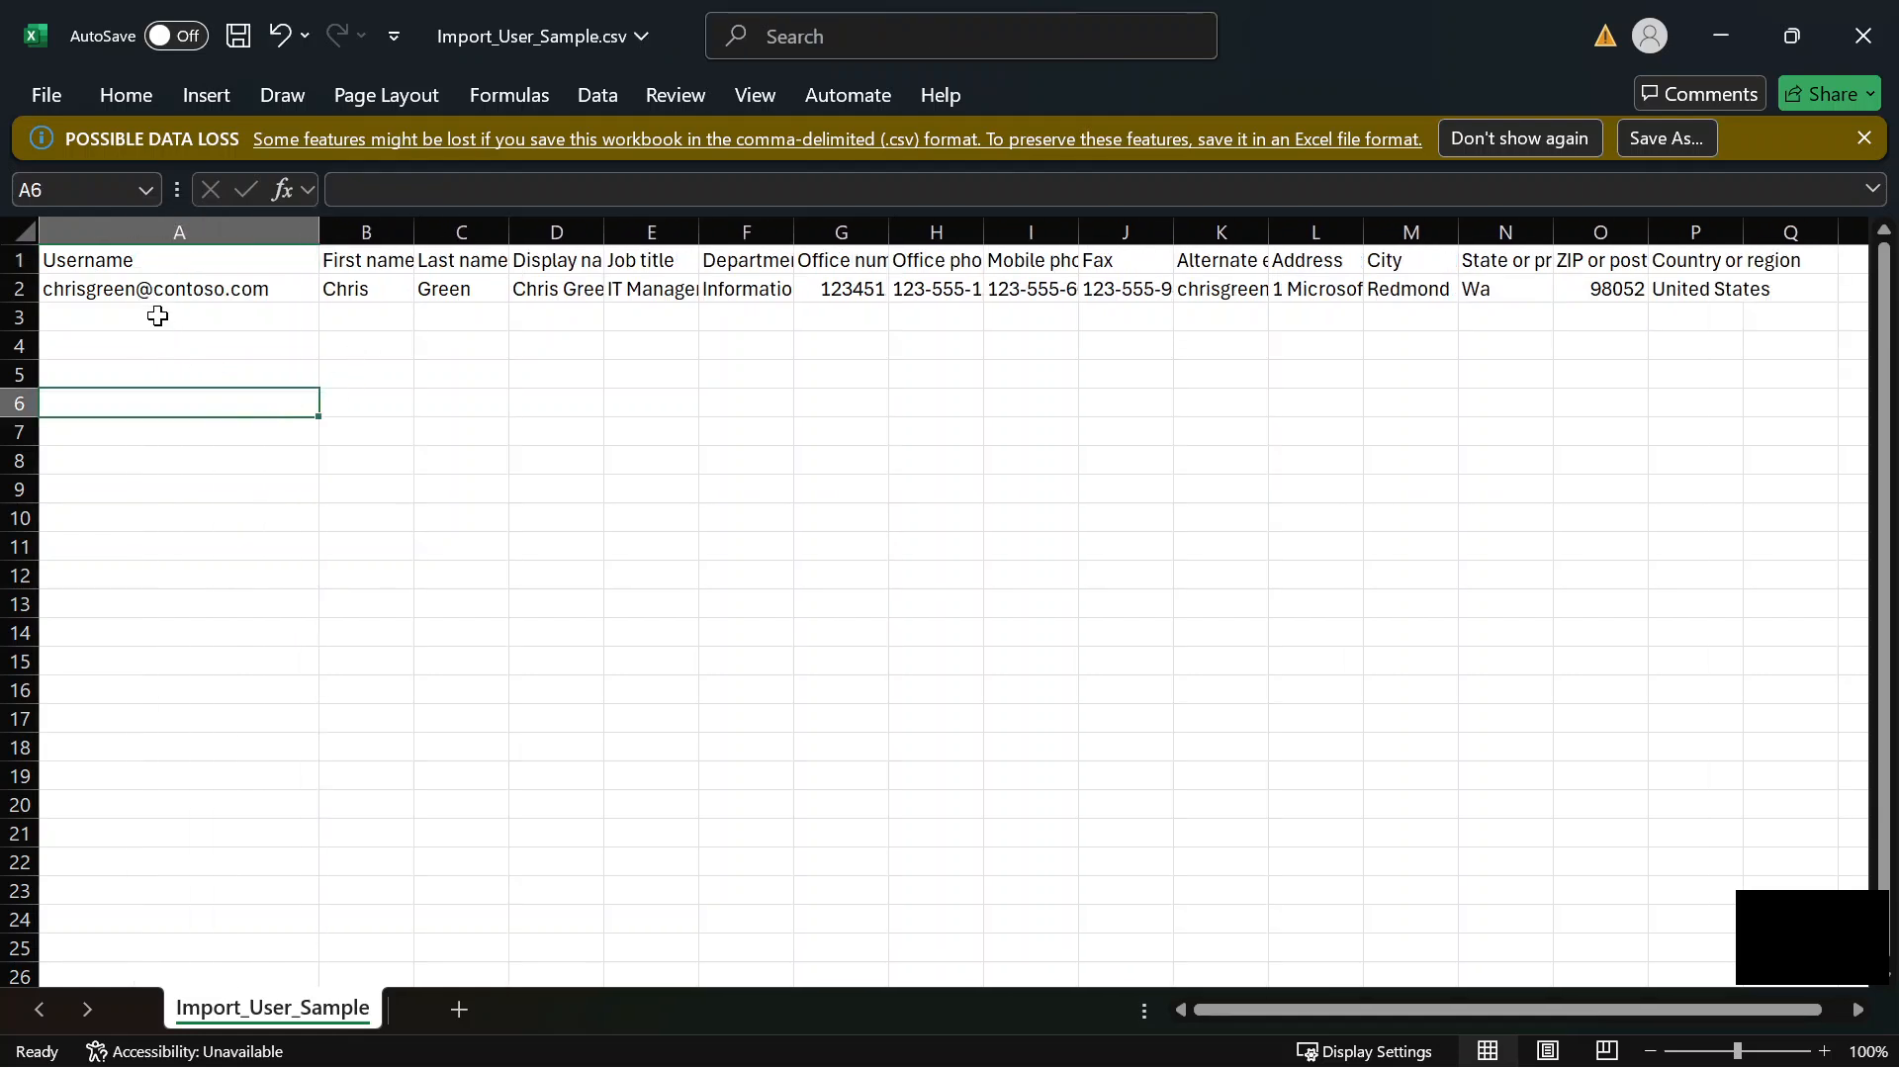
click(195, 297)
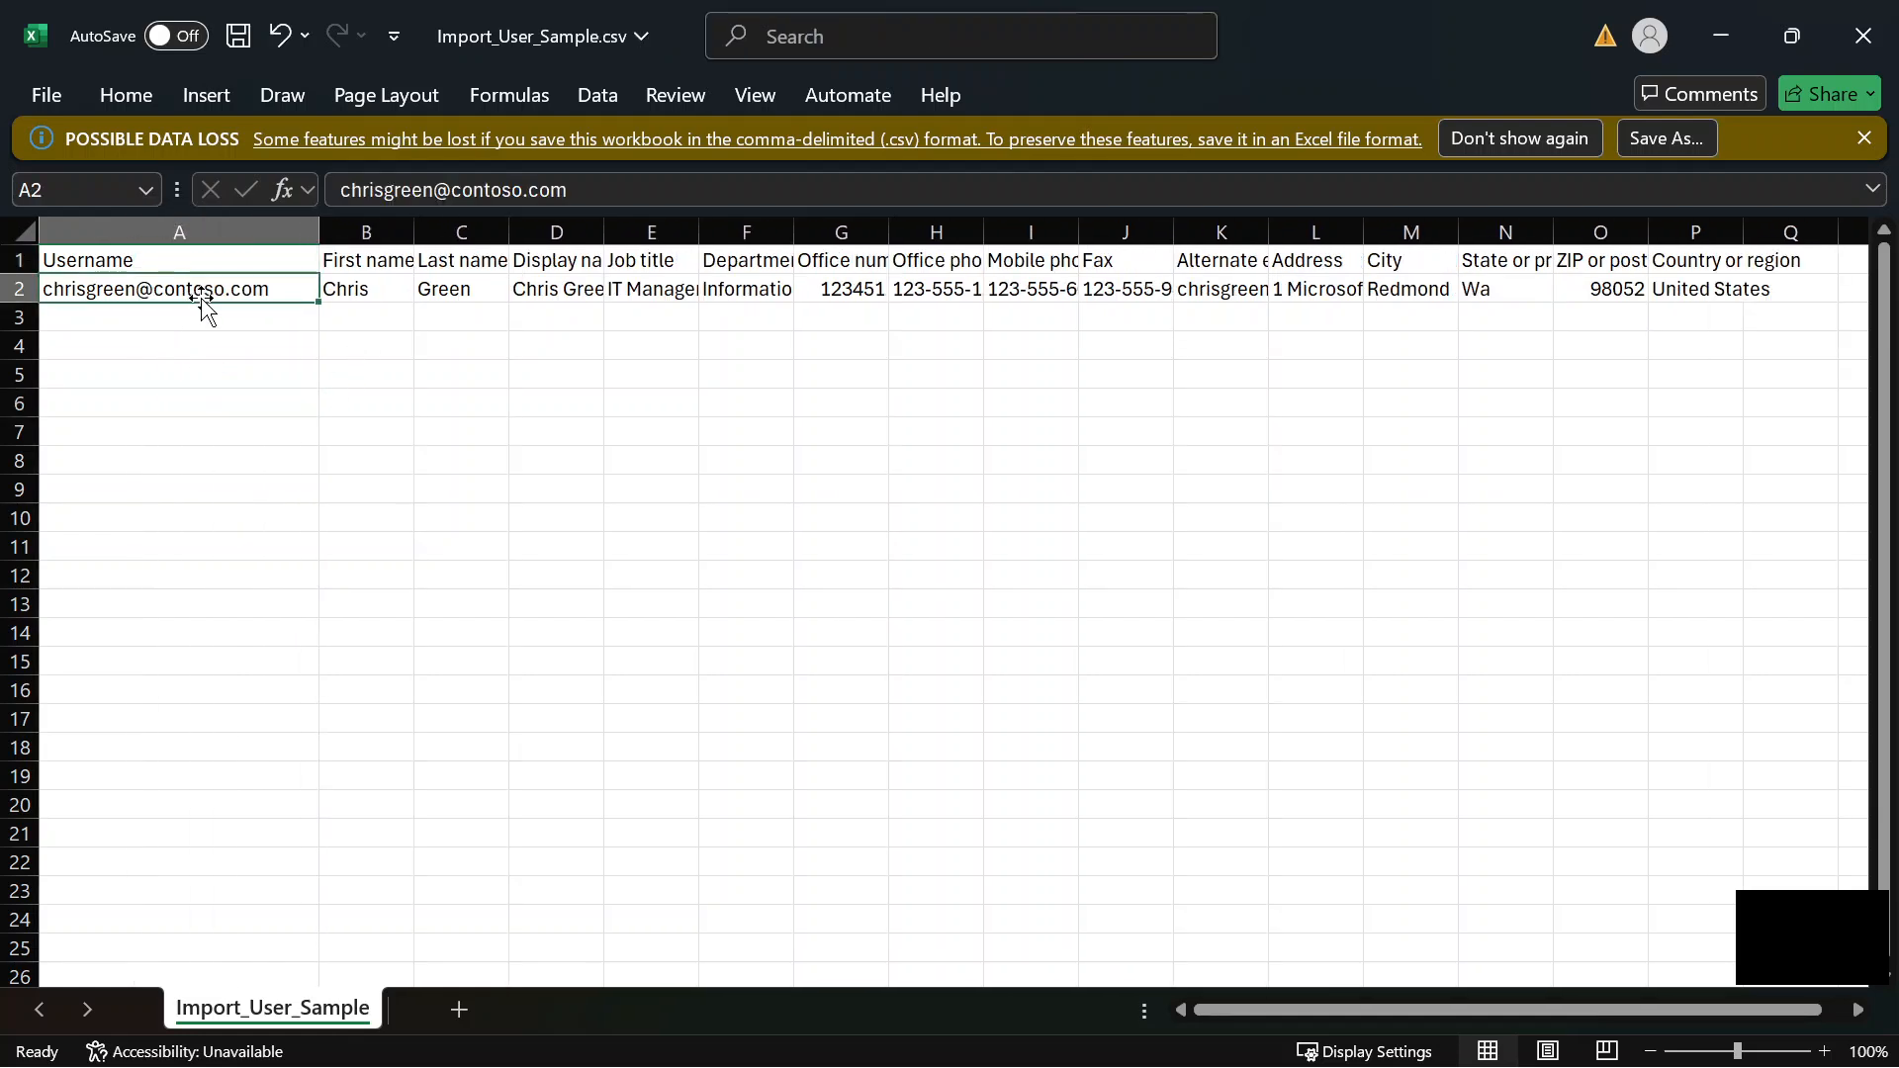
click(590, 187)
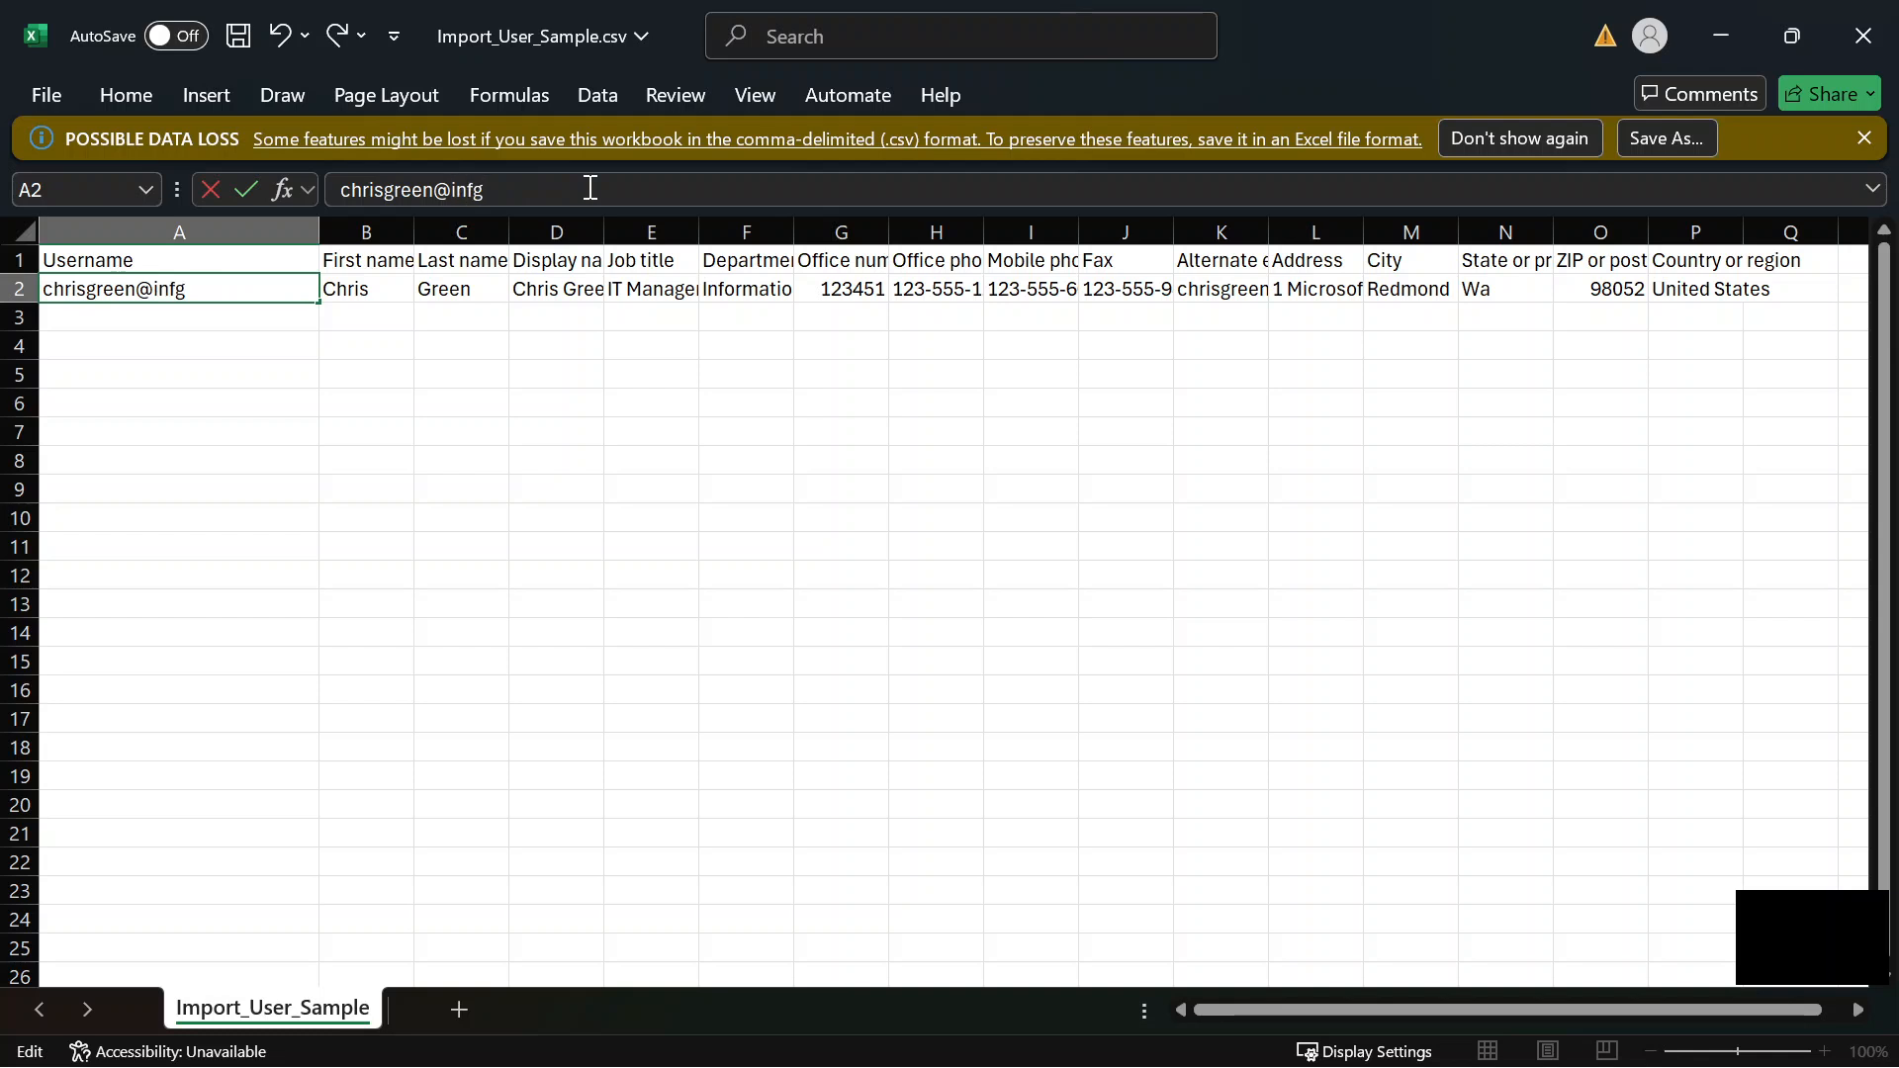
text(.ng)
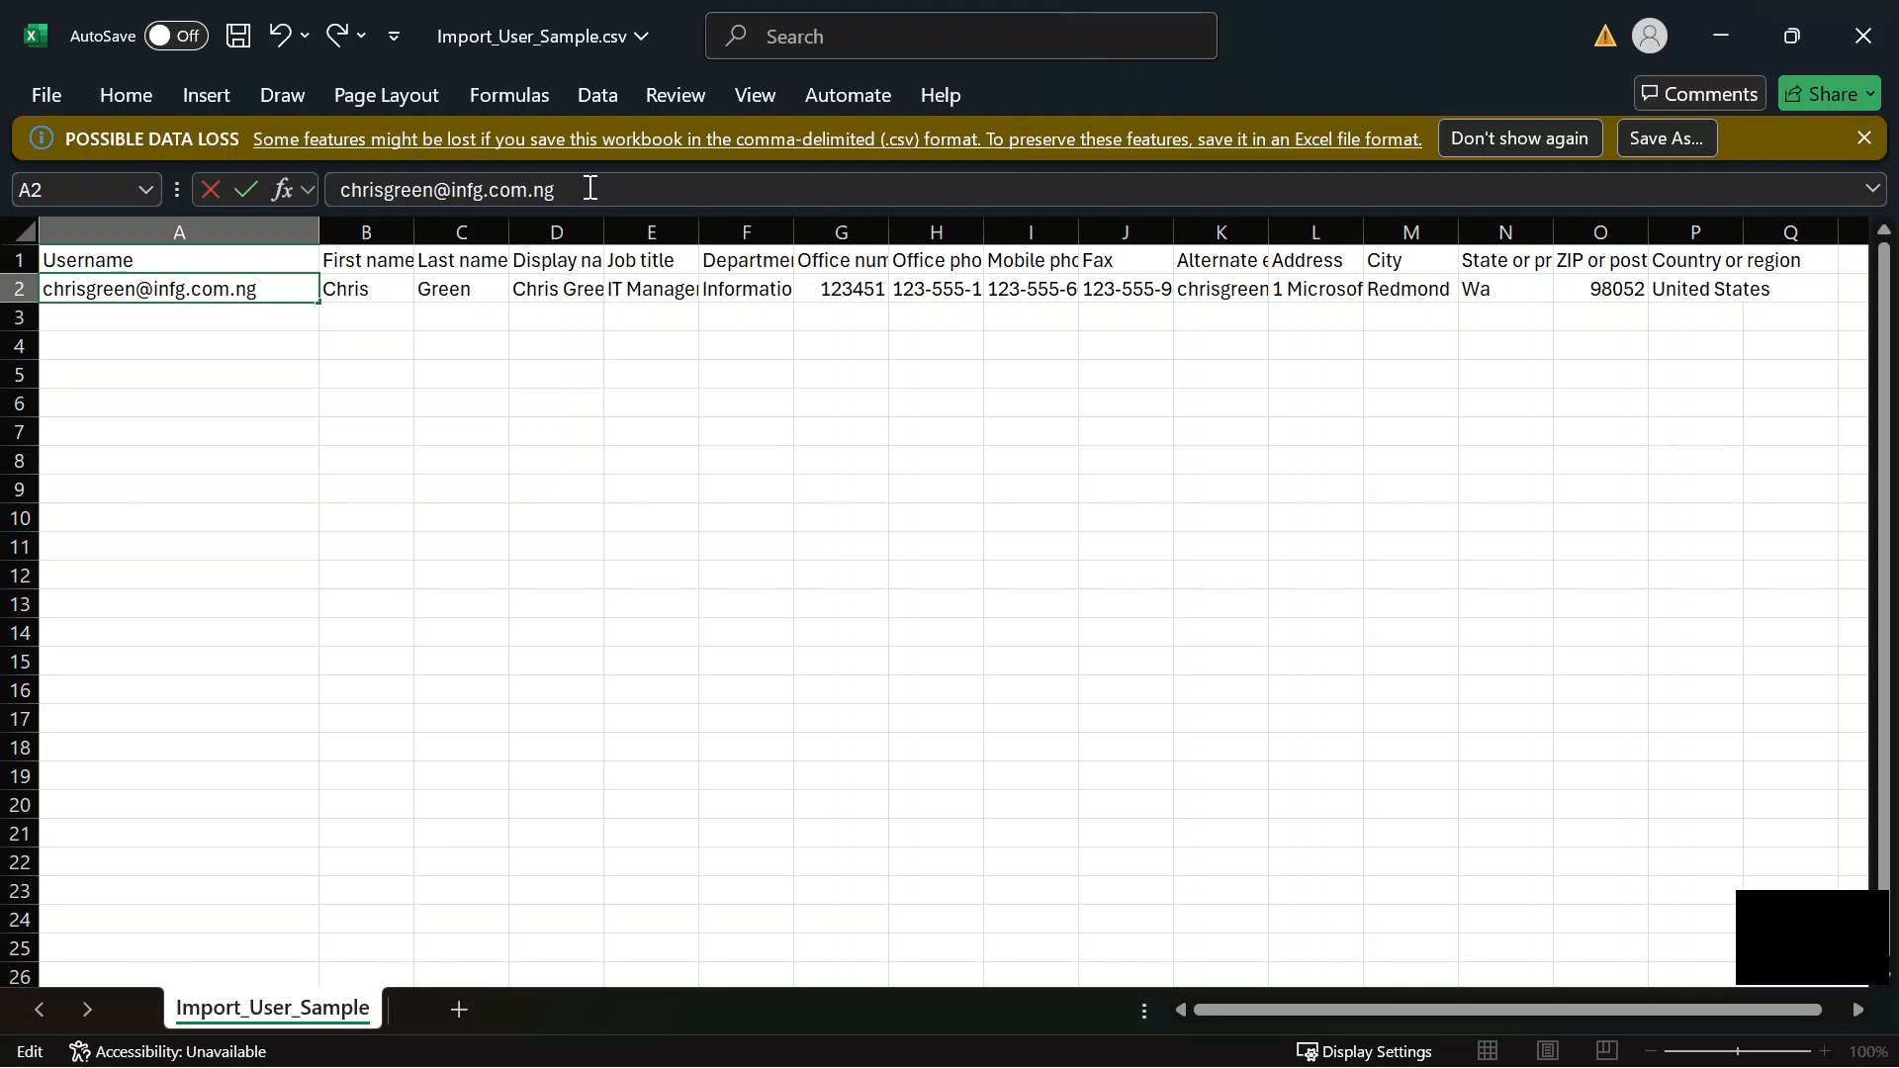
click(725, 612)
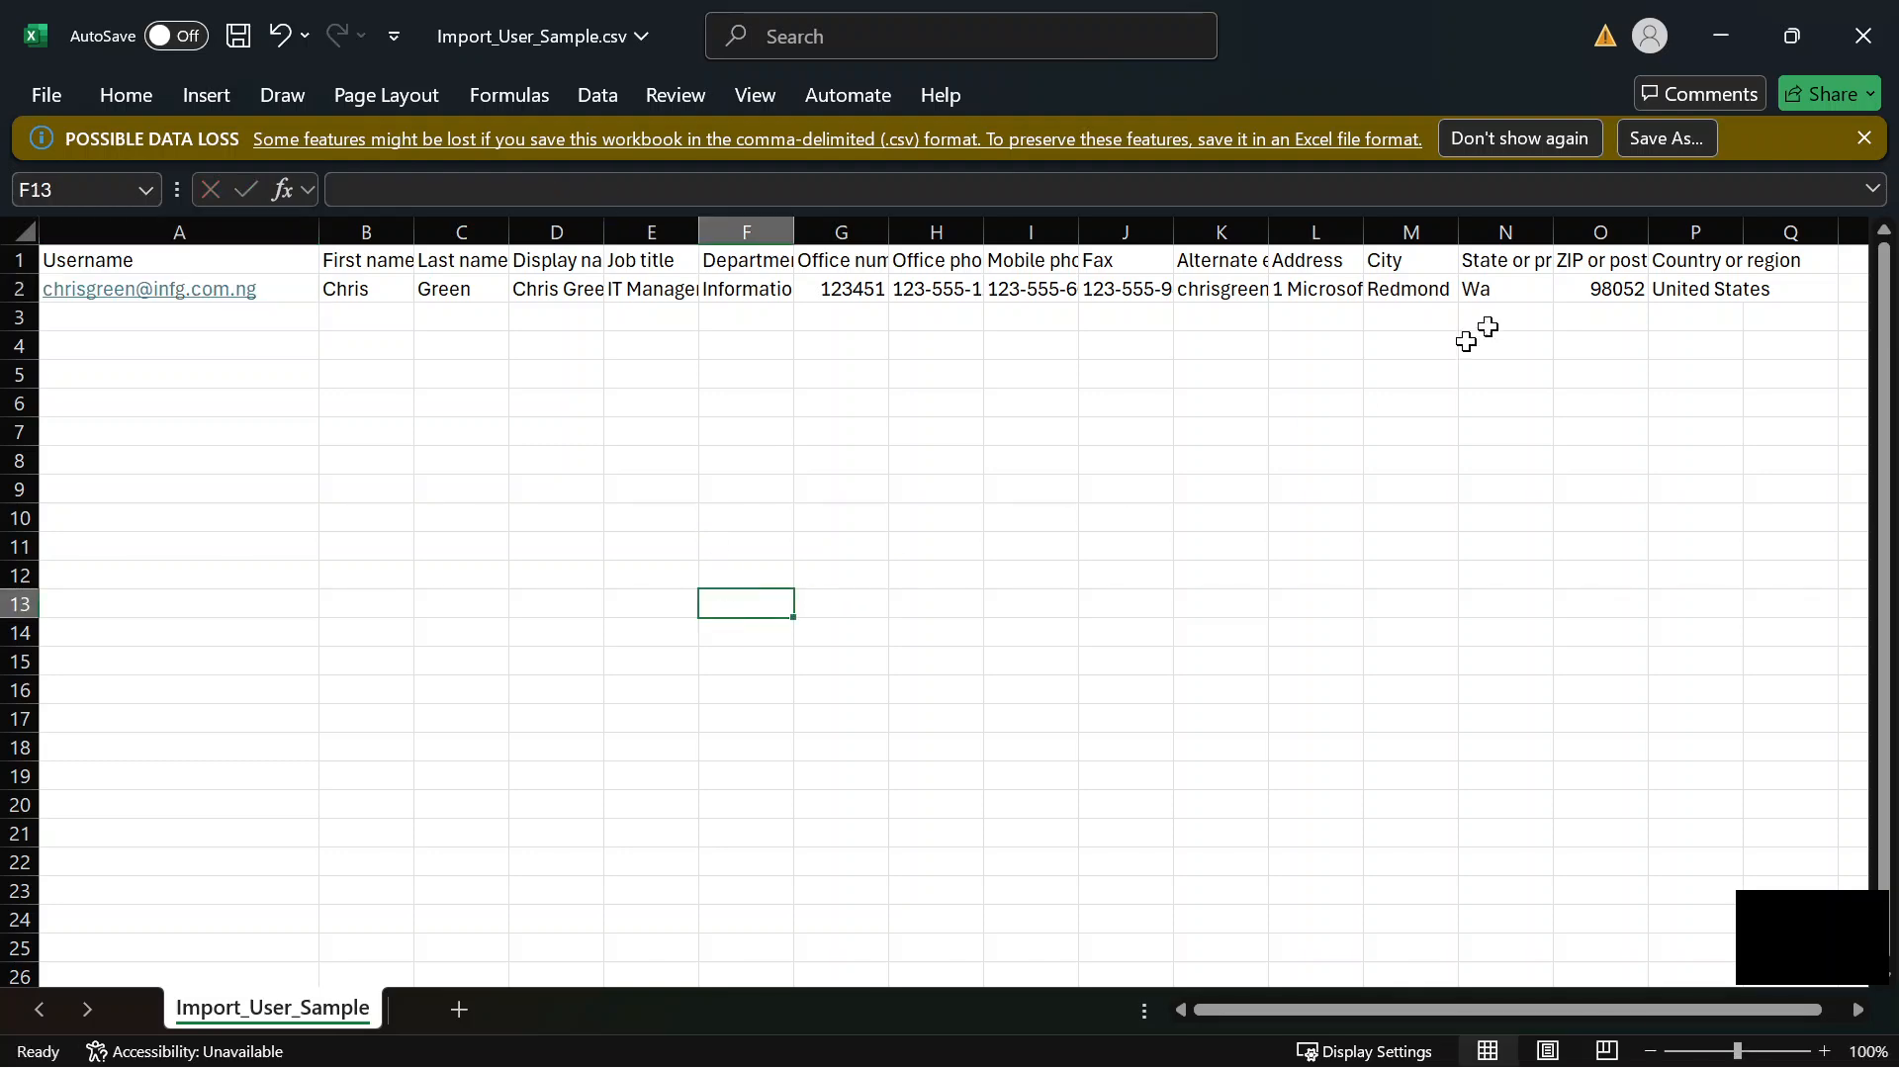
Save the sheet to the Downloads folder as the Excel workbook Import_User_Sample.xlsx and close it.
click(1658, 140)
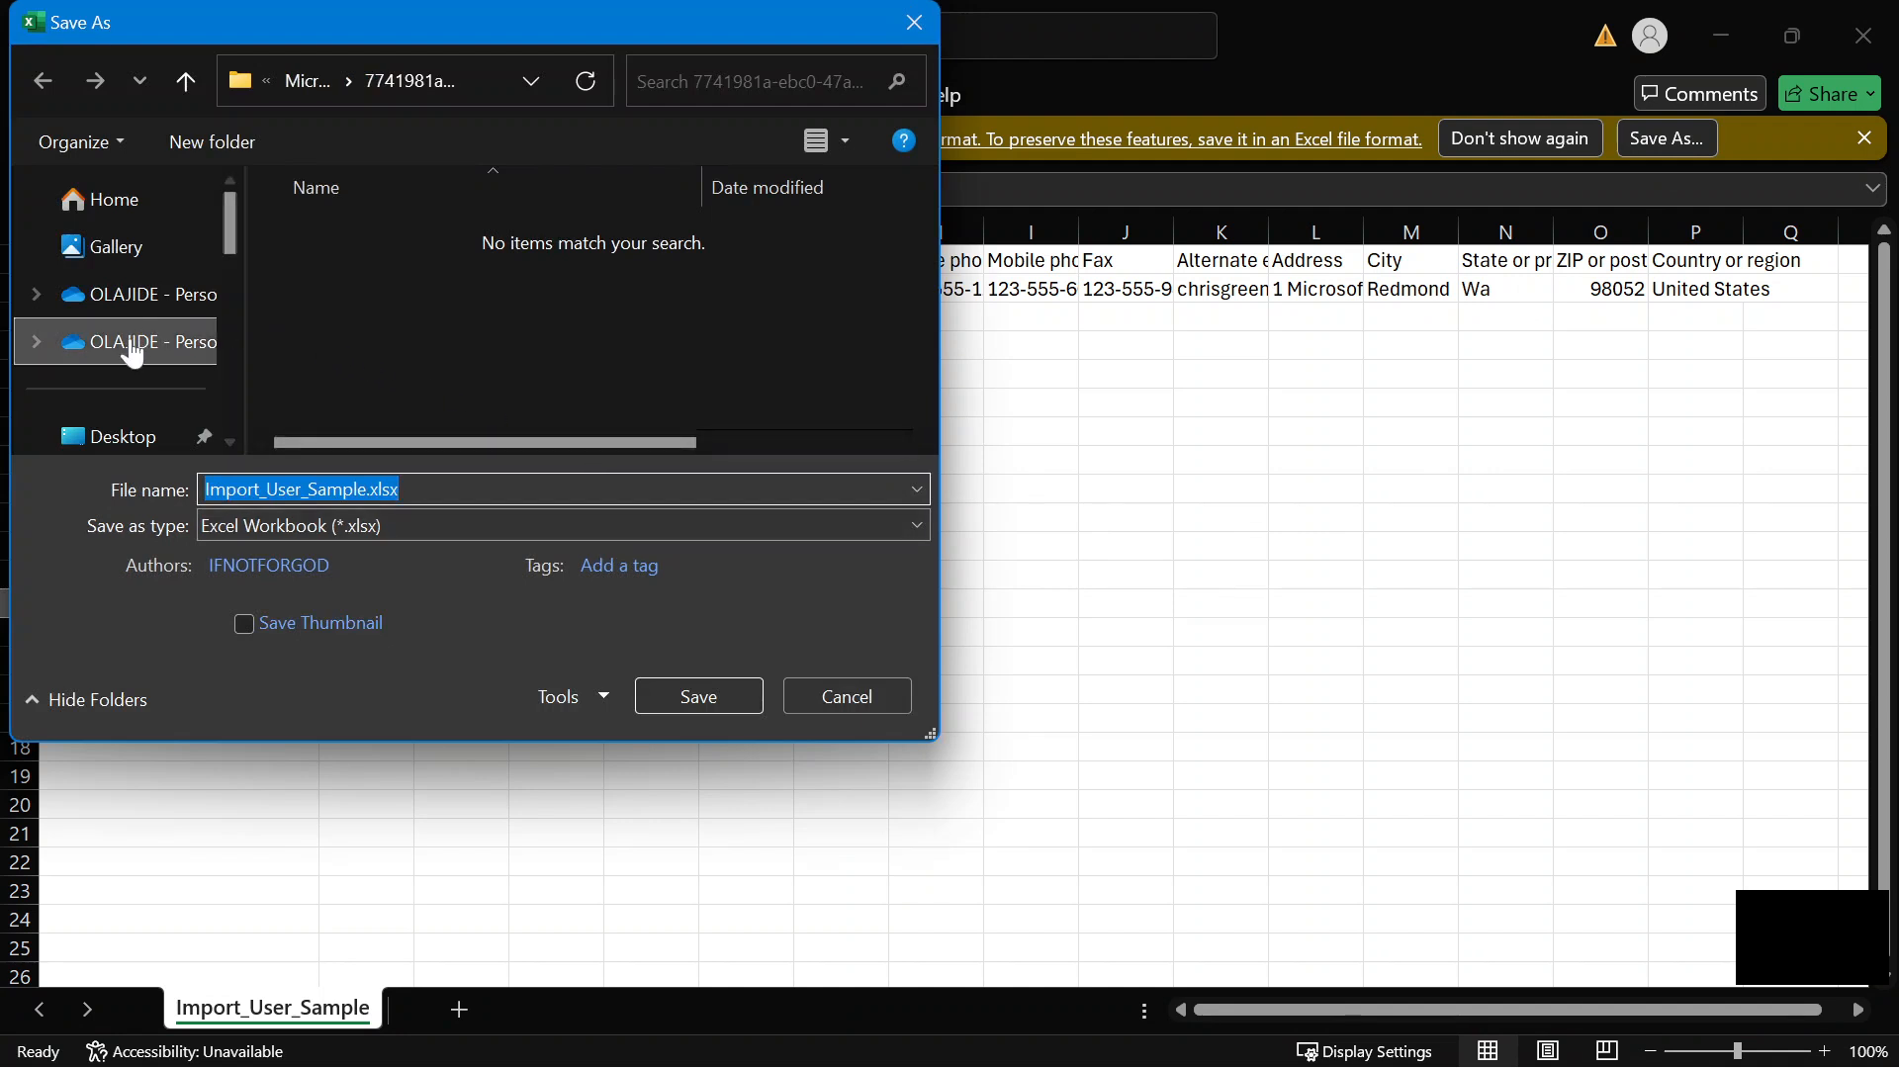
scroll(135, 365, down, 3)
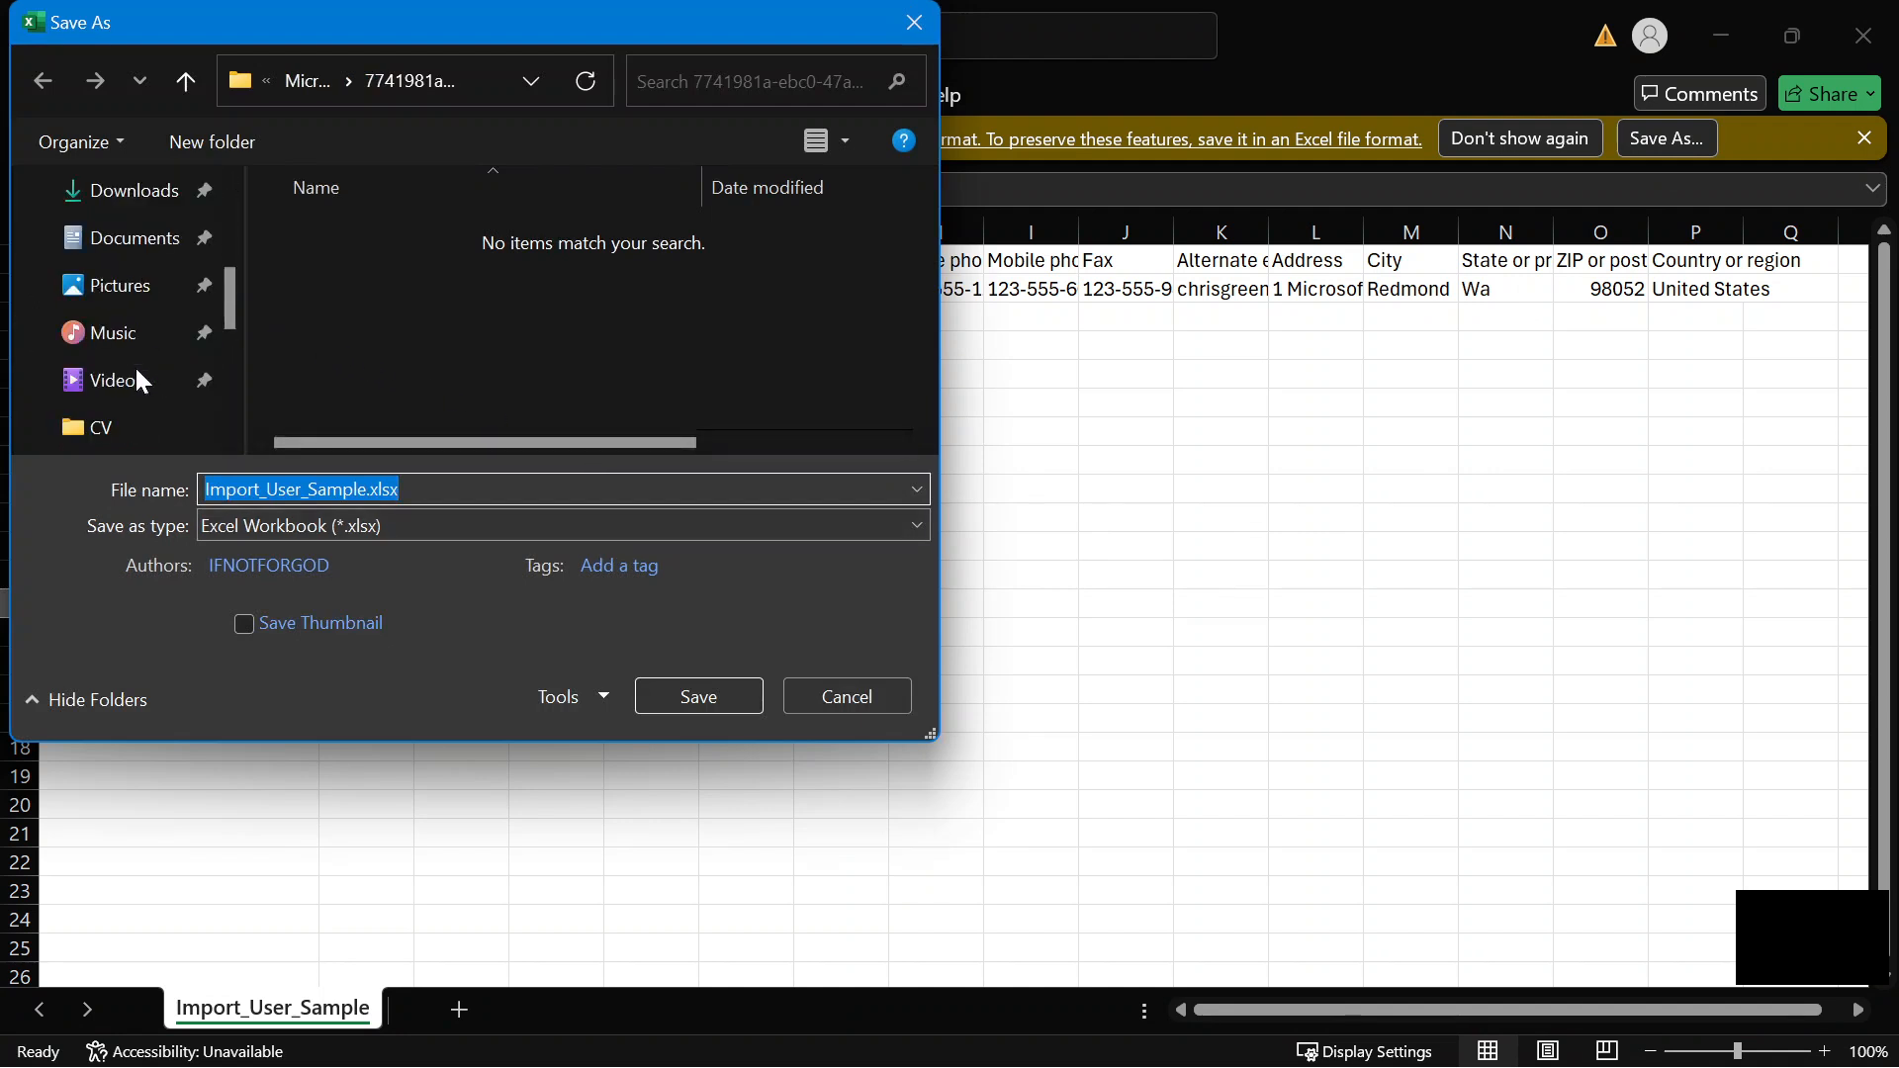
click(124, 193)
click(696, 704)
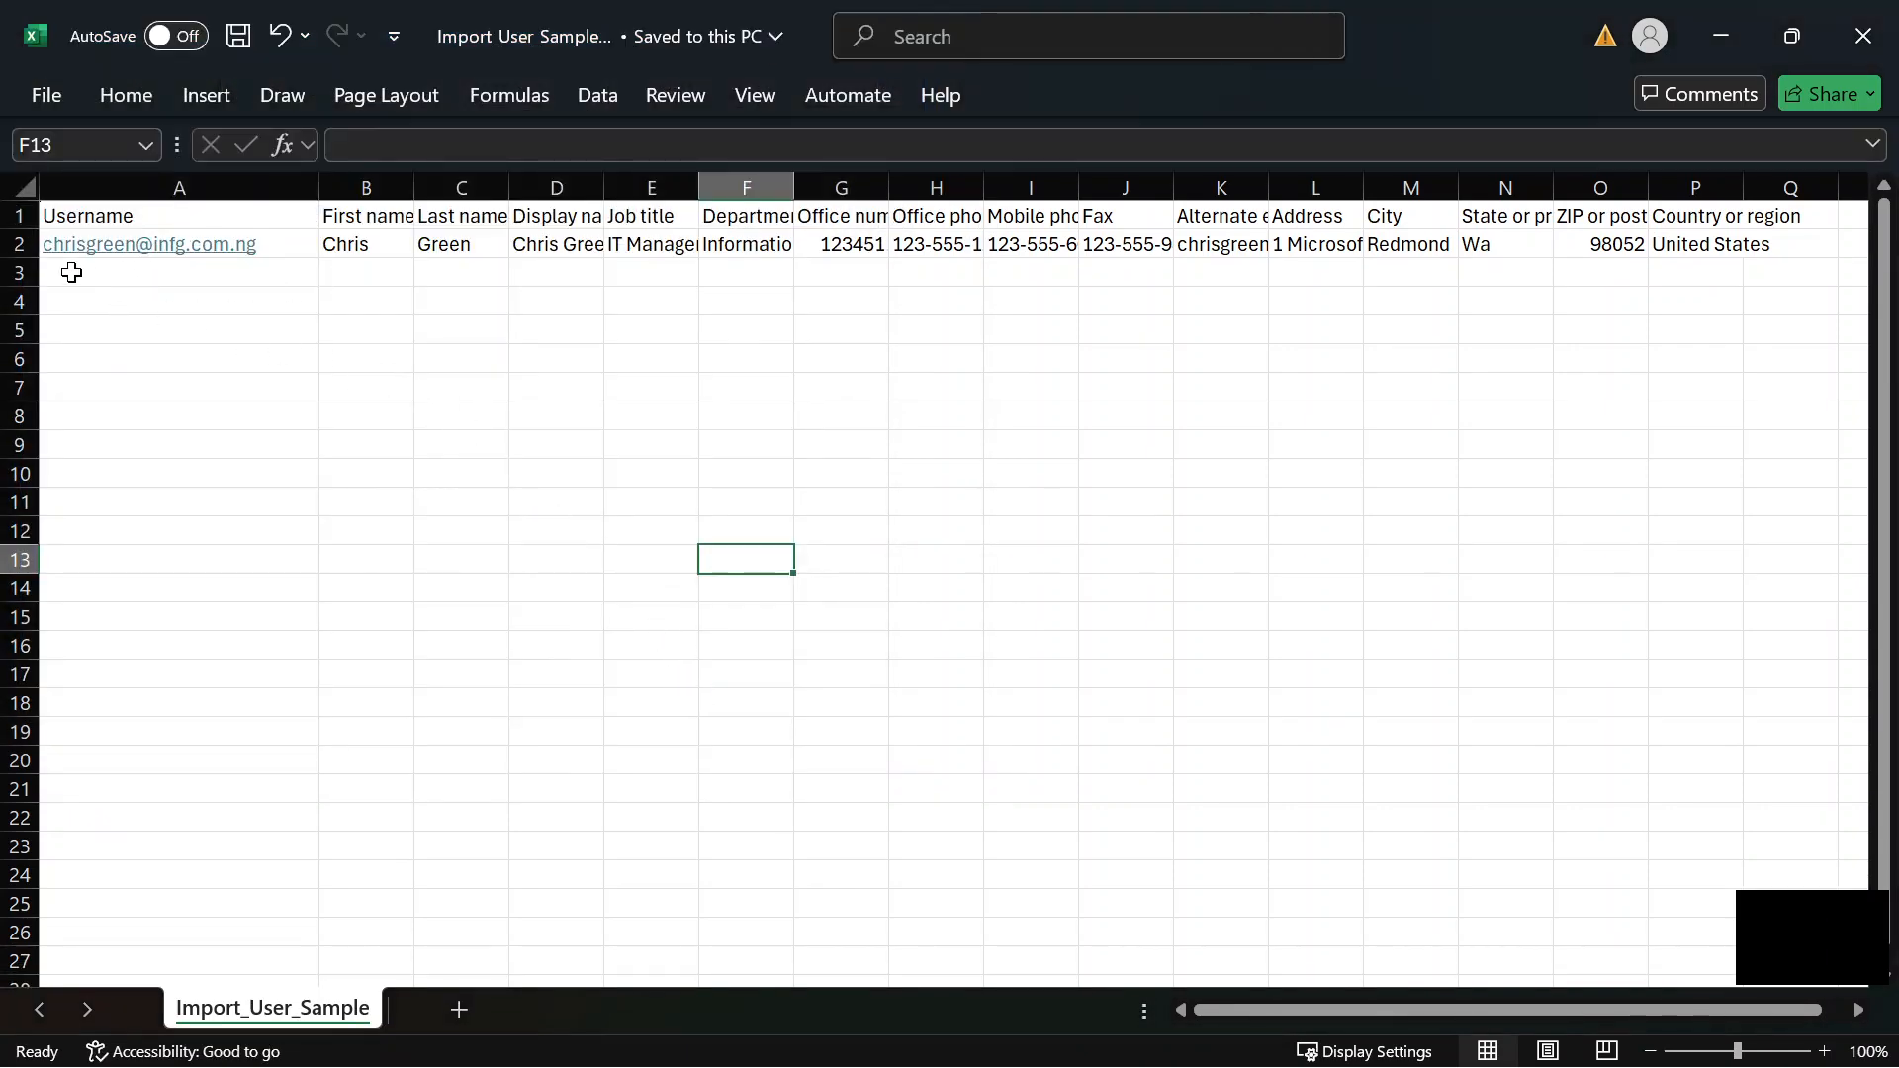
click(804, 485)
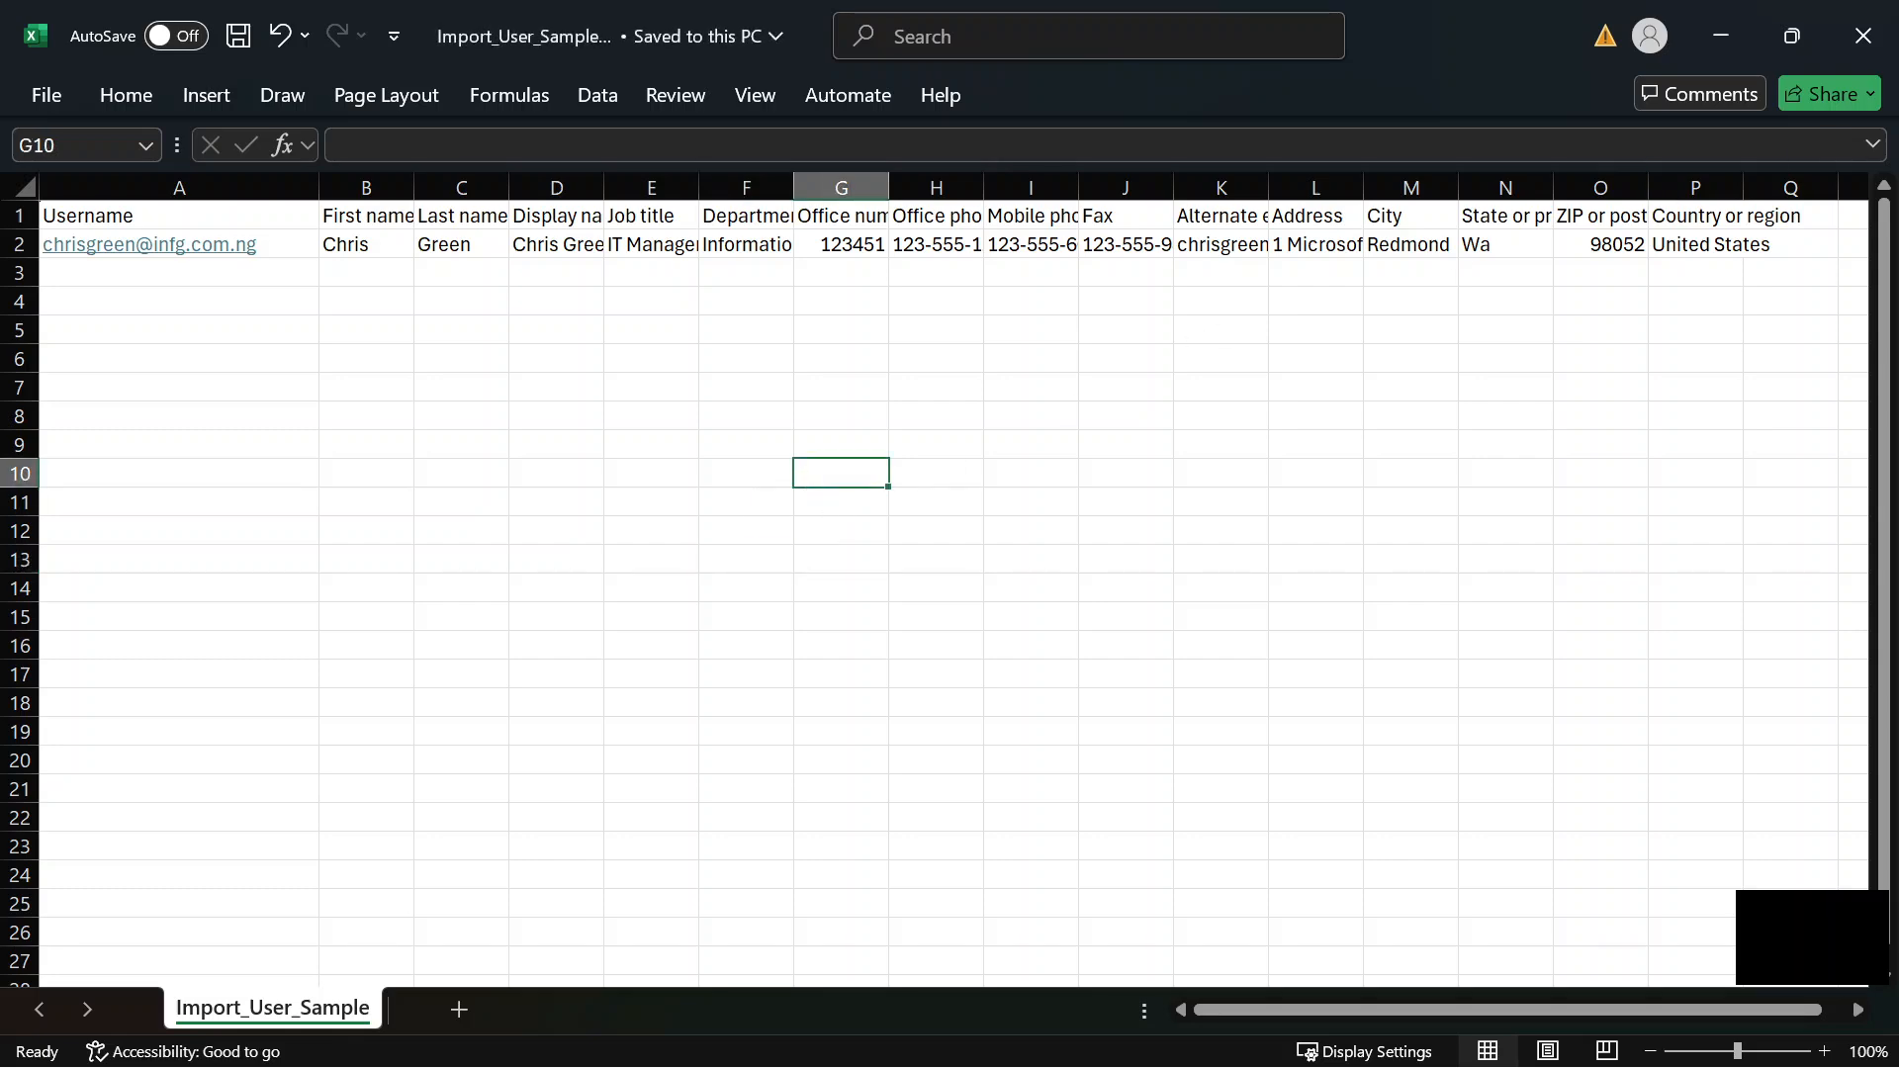
click(1863, 36)
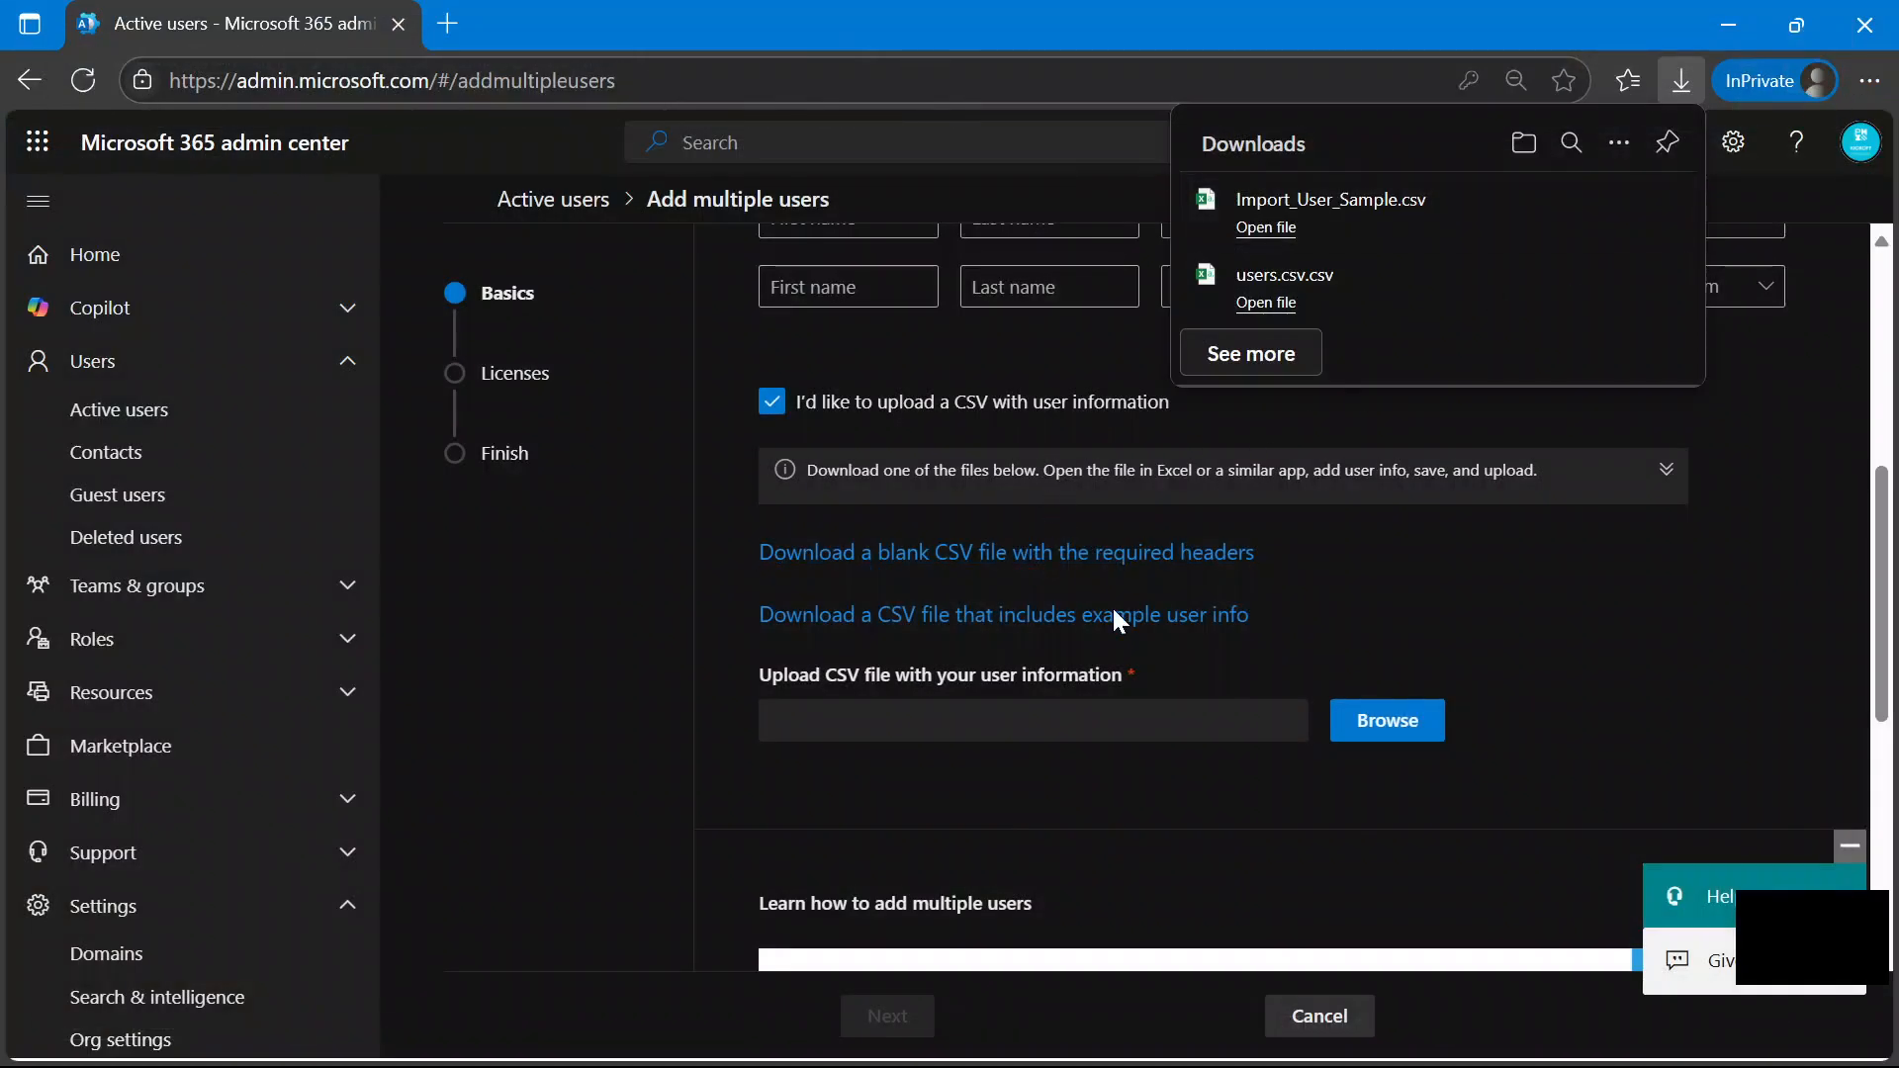
Try to upload users_11_1_2024 1_44_06 PM.csv from the Downloads folder as the user information file.
click(1380, 727)
click(1381, 732)
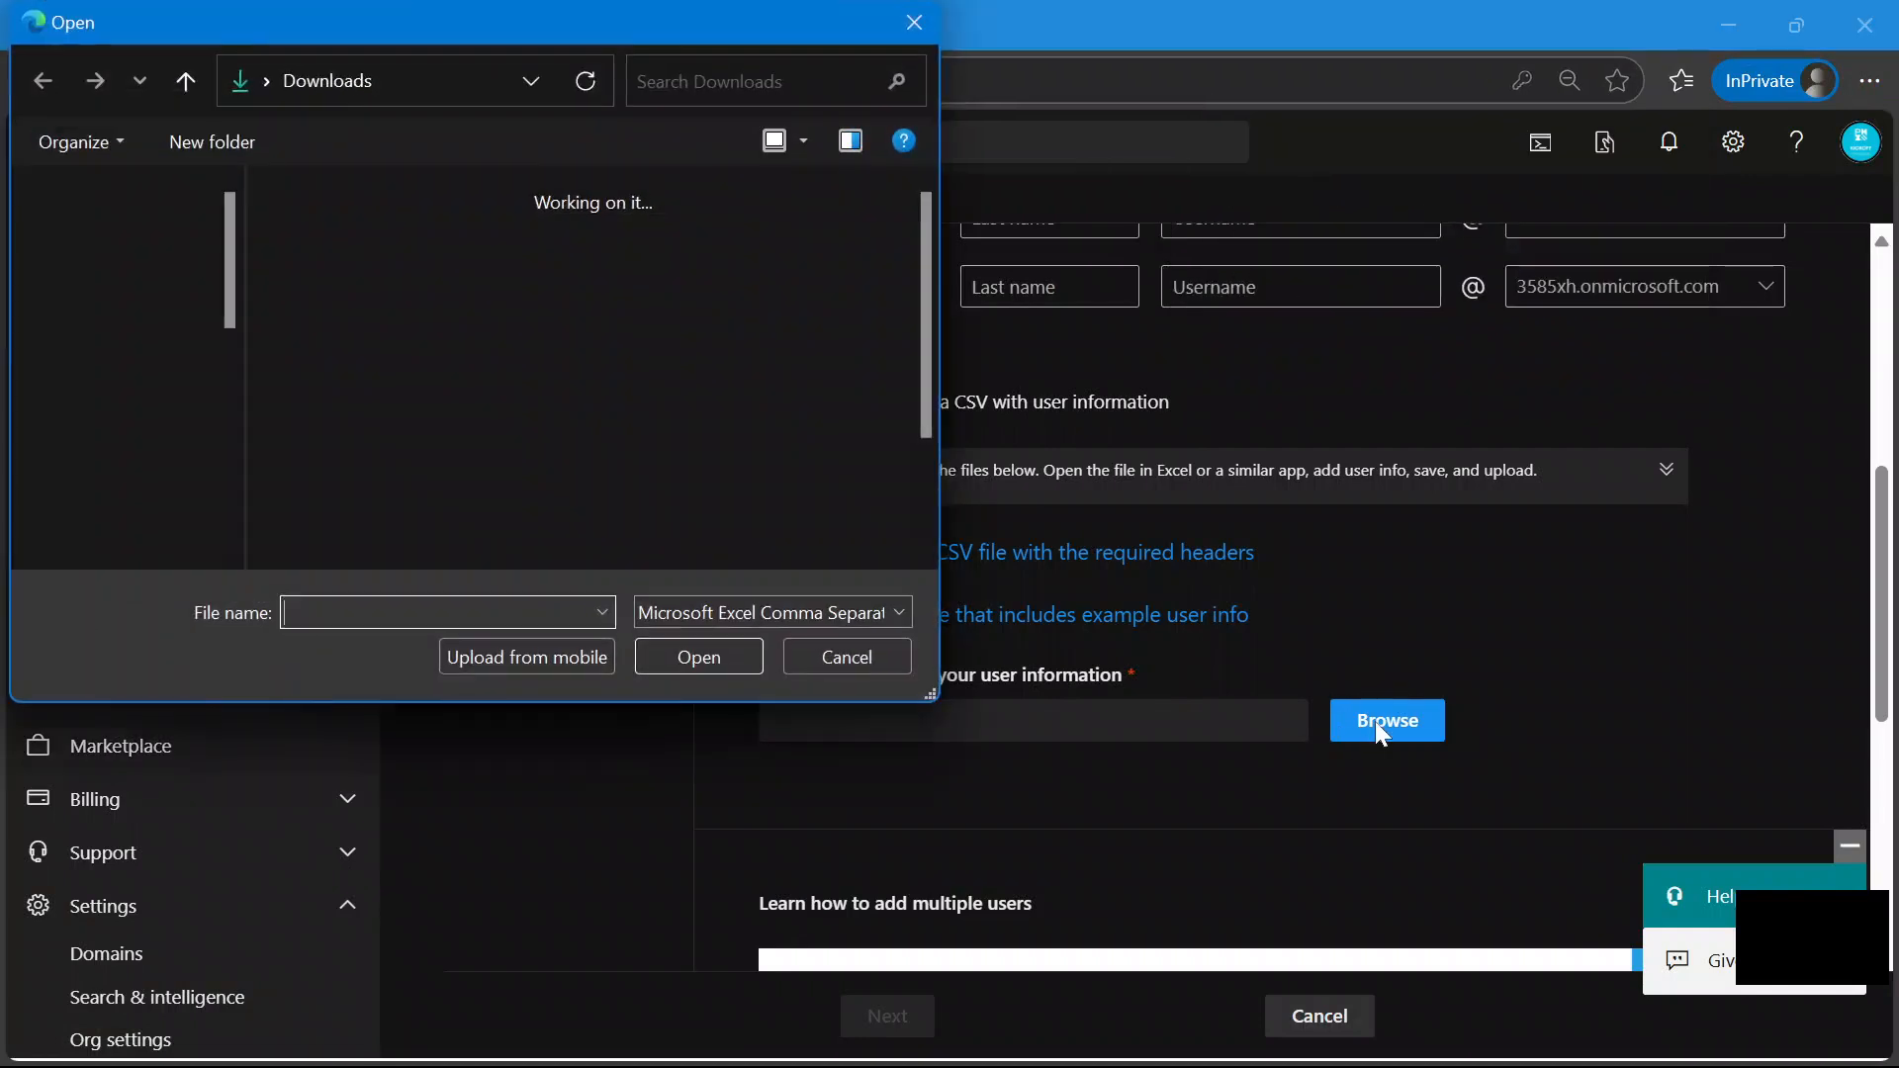
click(134, 483)
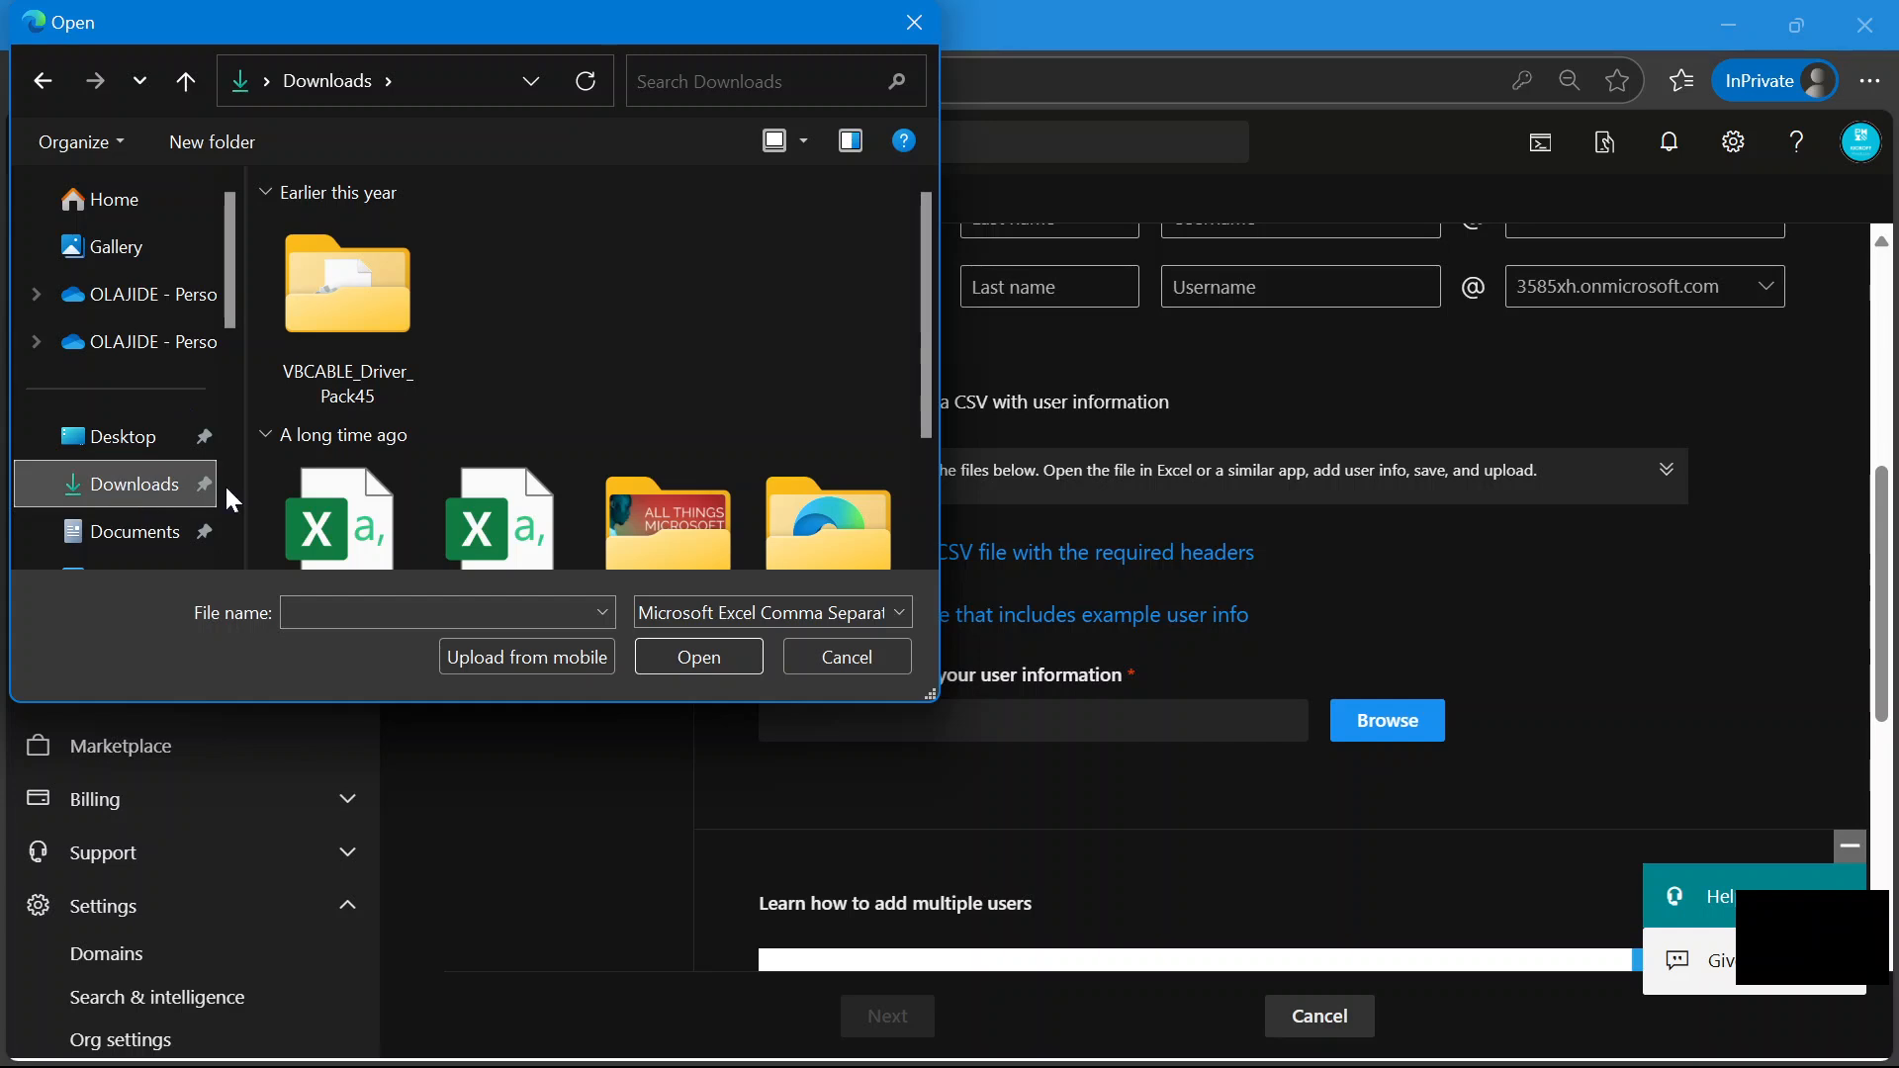
scroll(328, 335, down, 1)
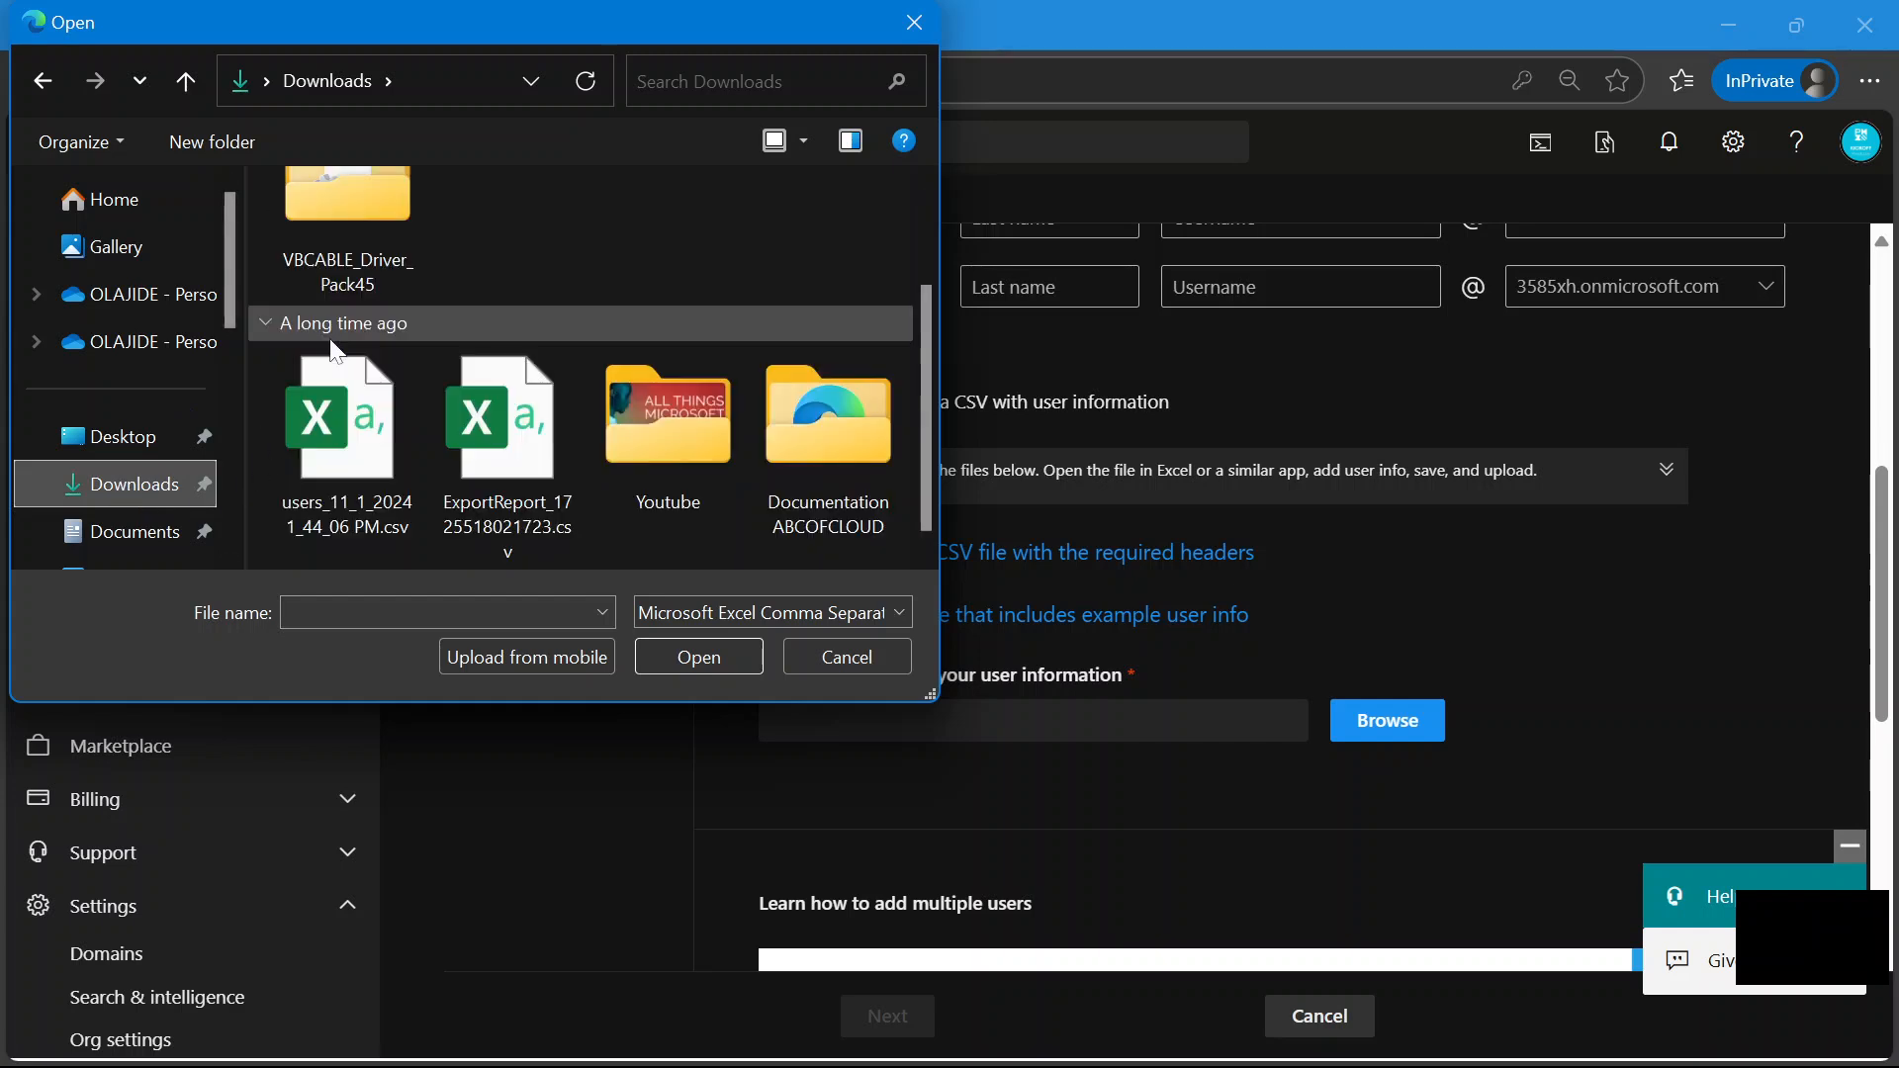
click(329, 426)
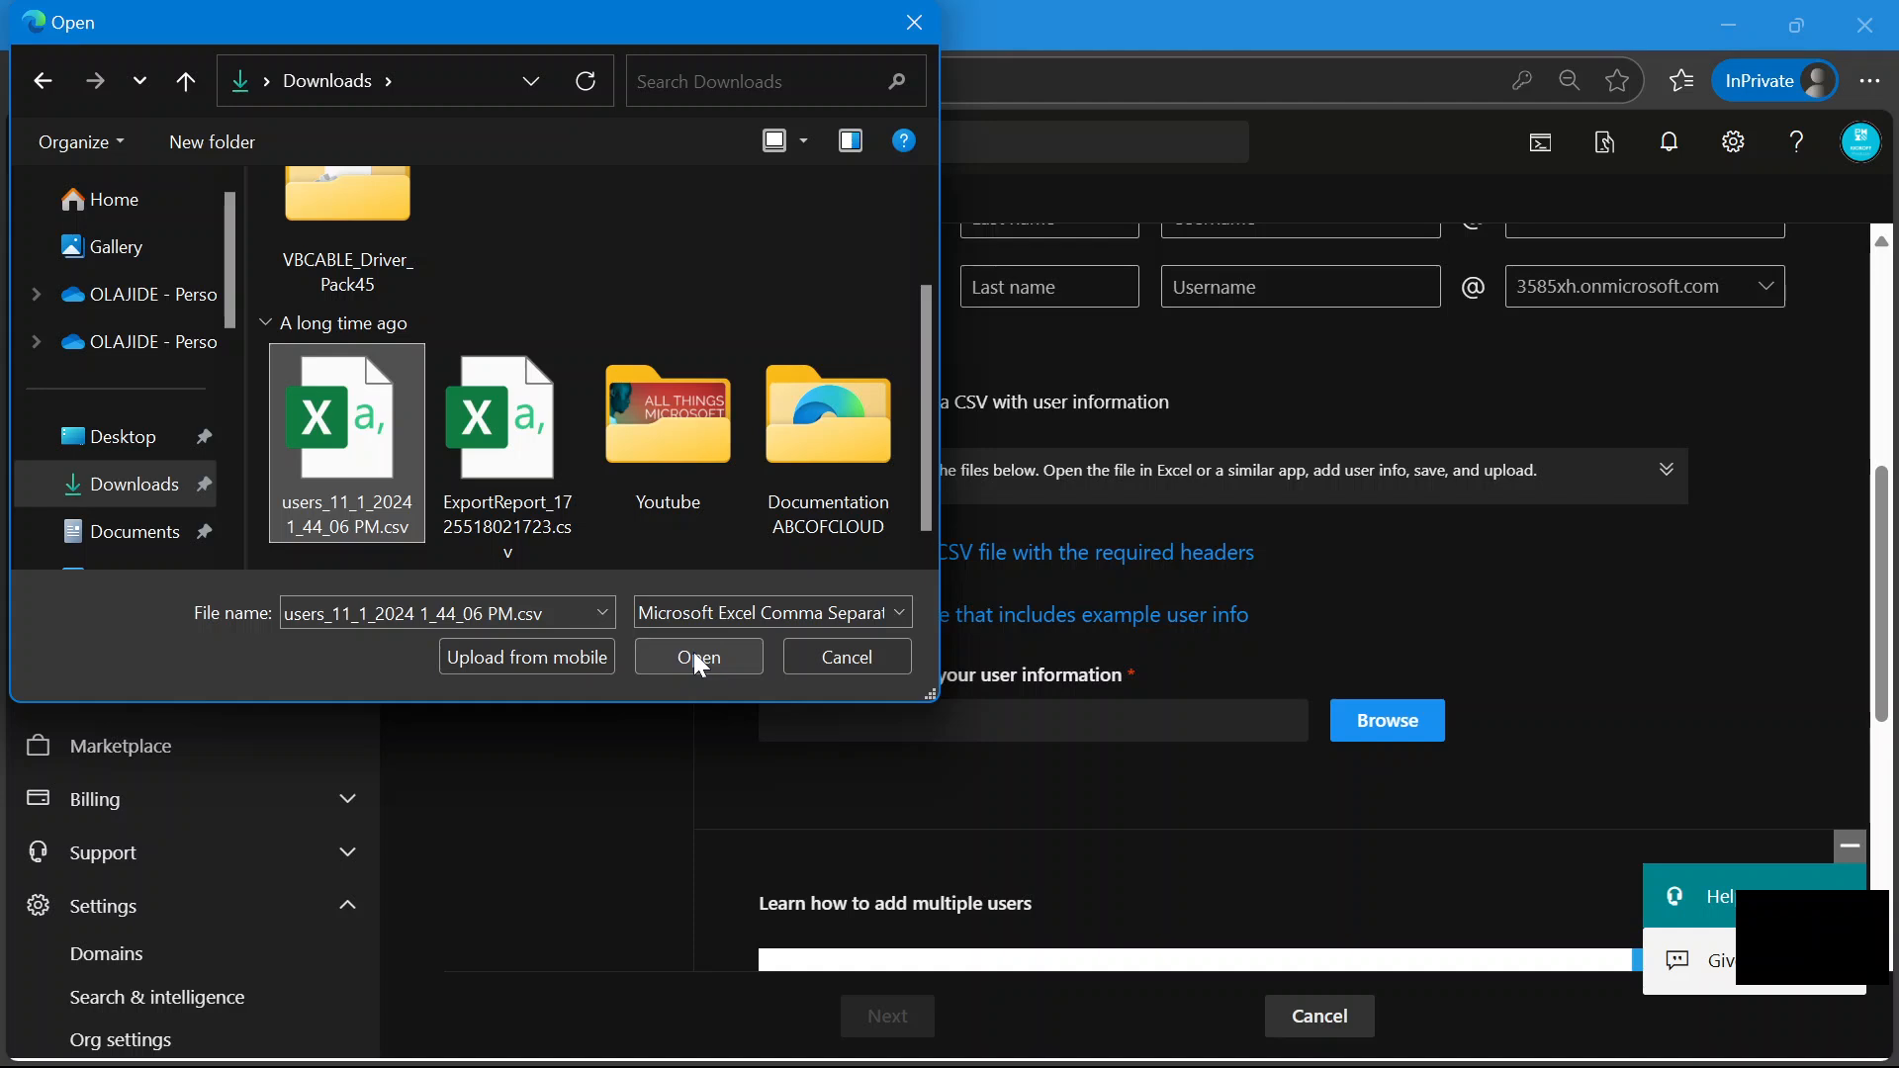
scroll(505, 447, down, 2)
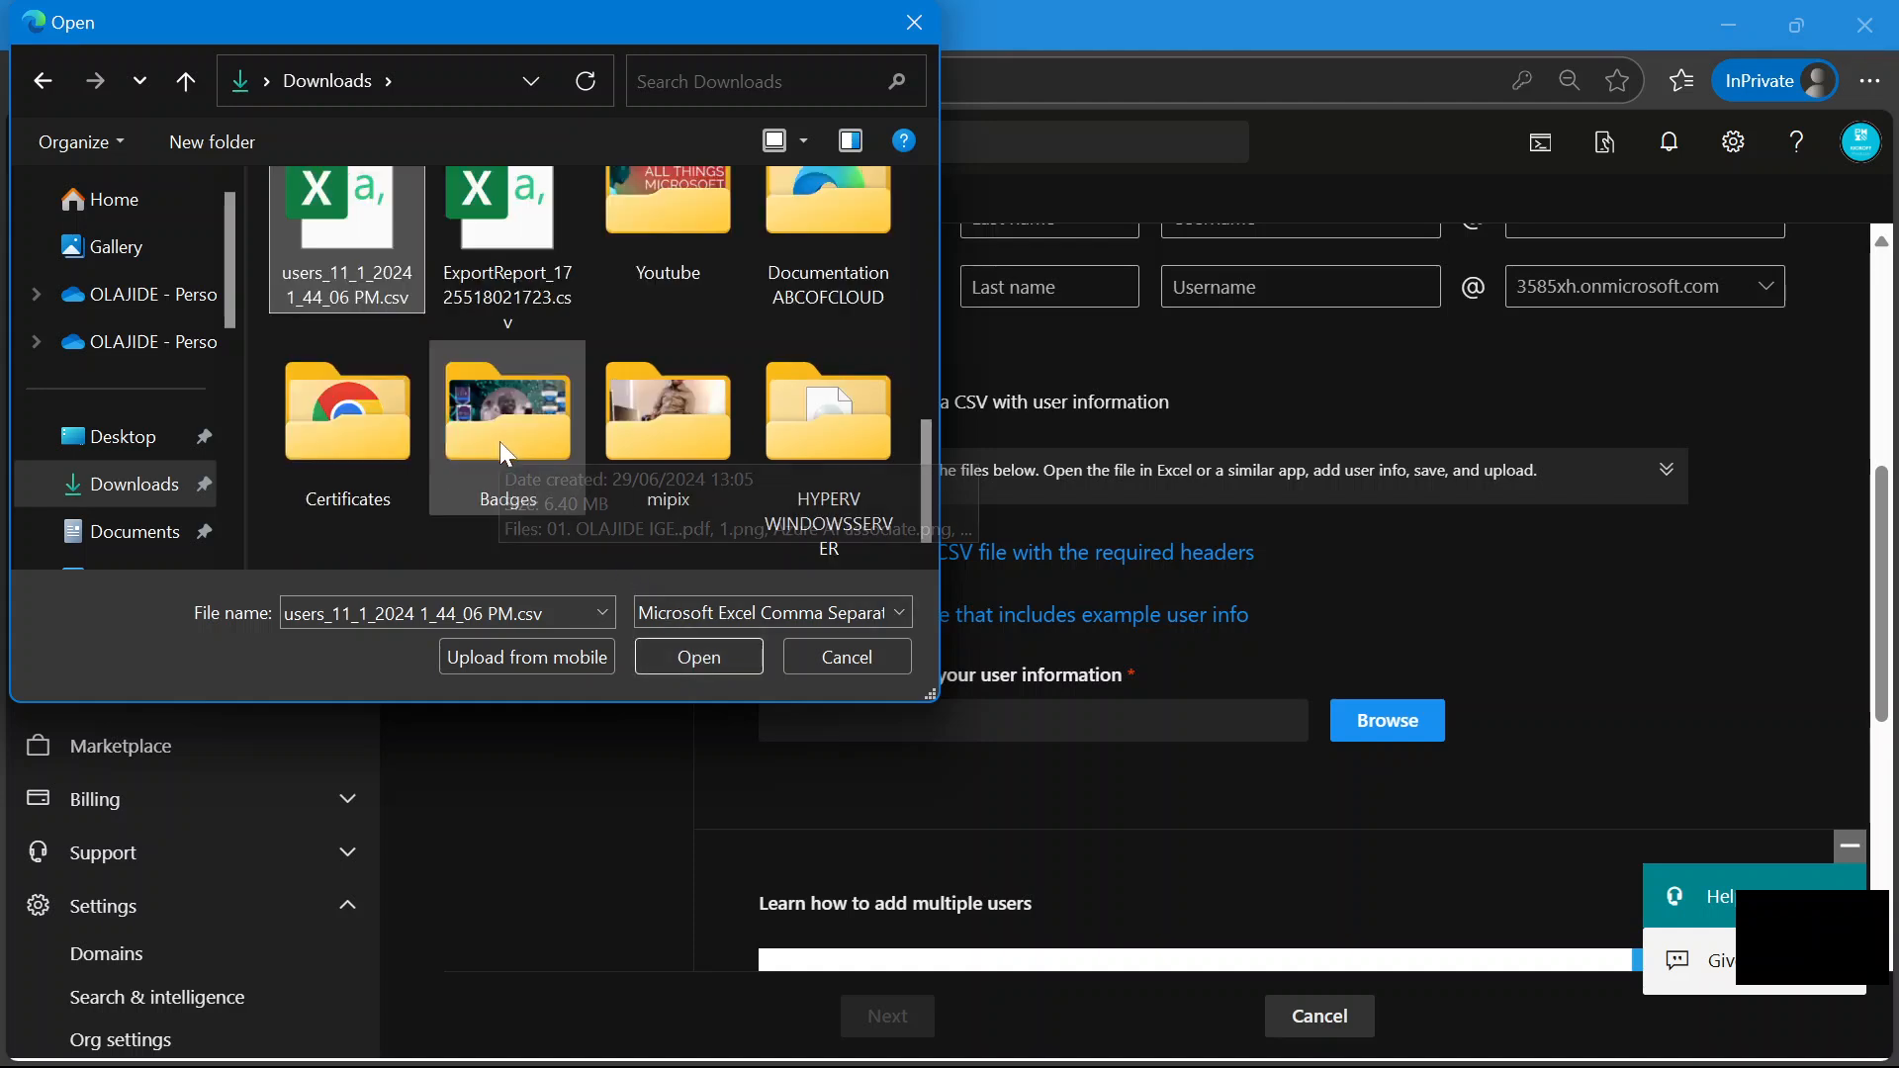
scroll(502, 449, up, 3)
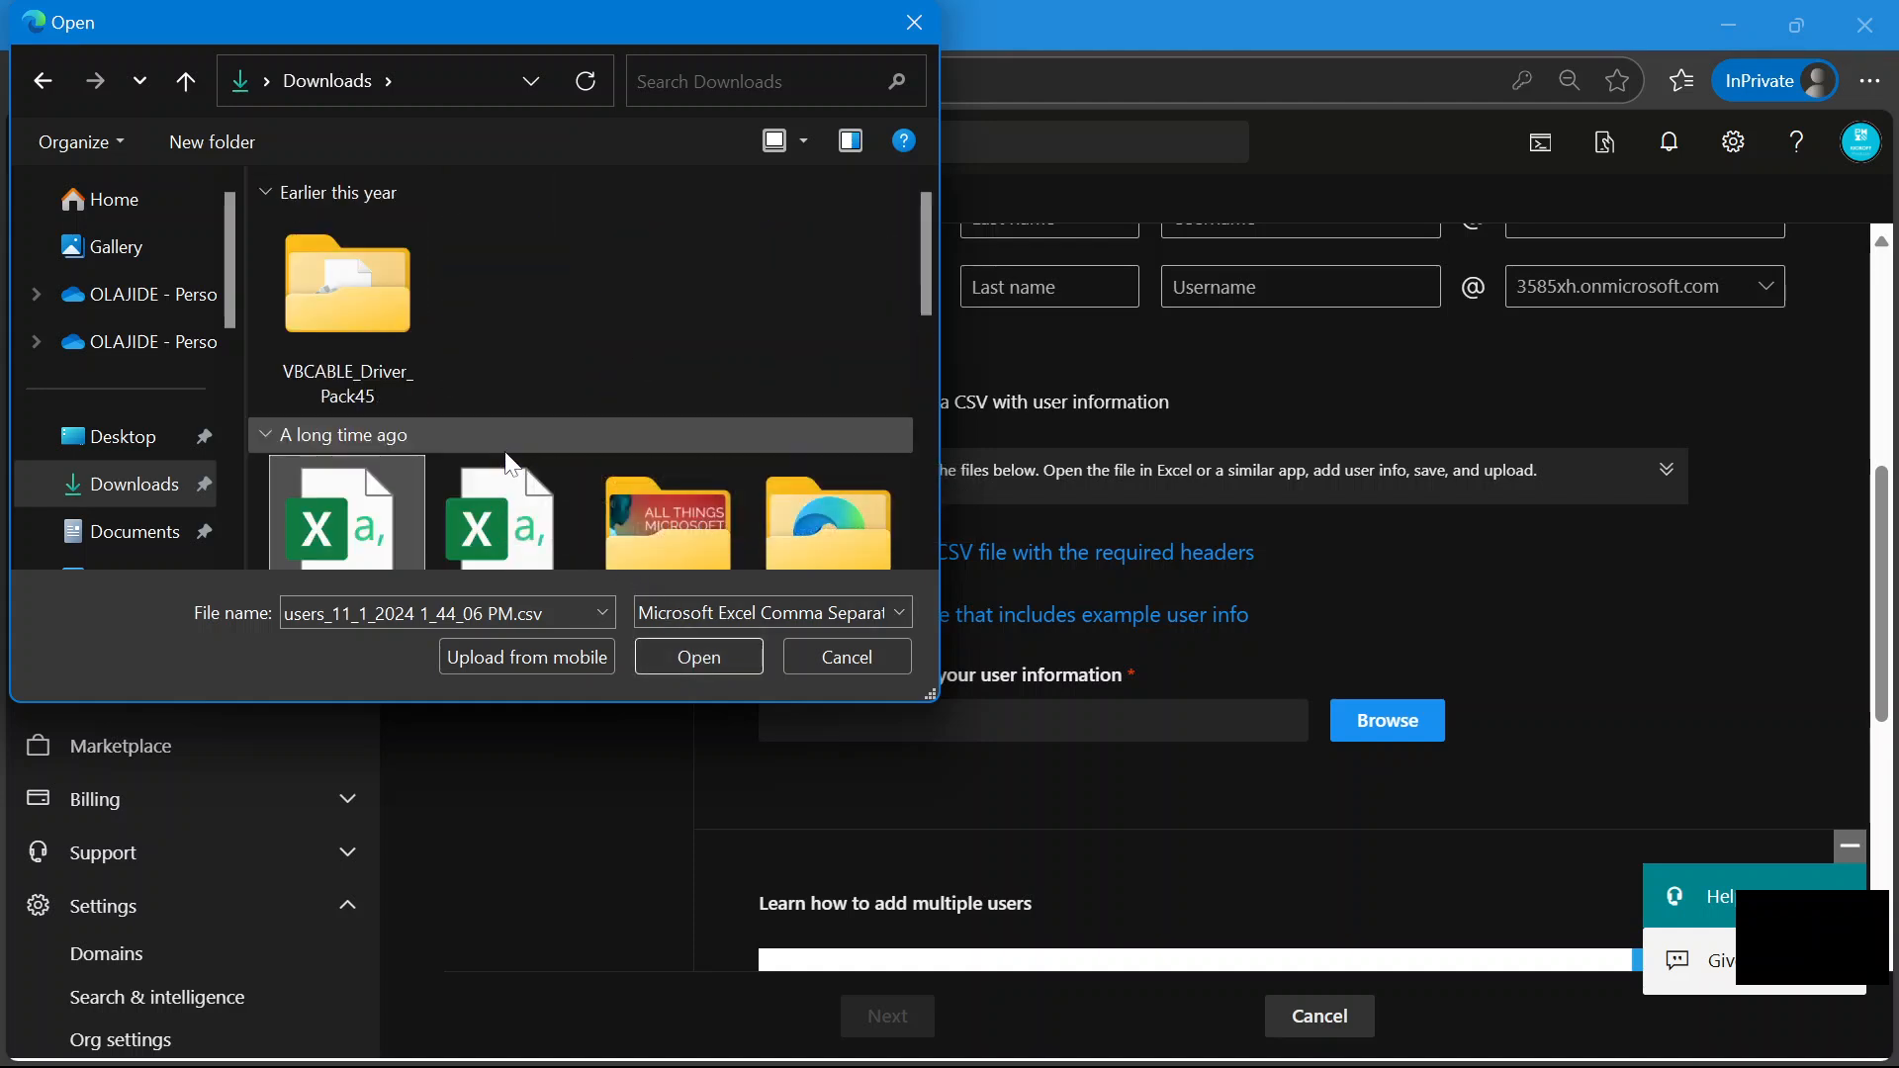
click(134, 485)
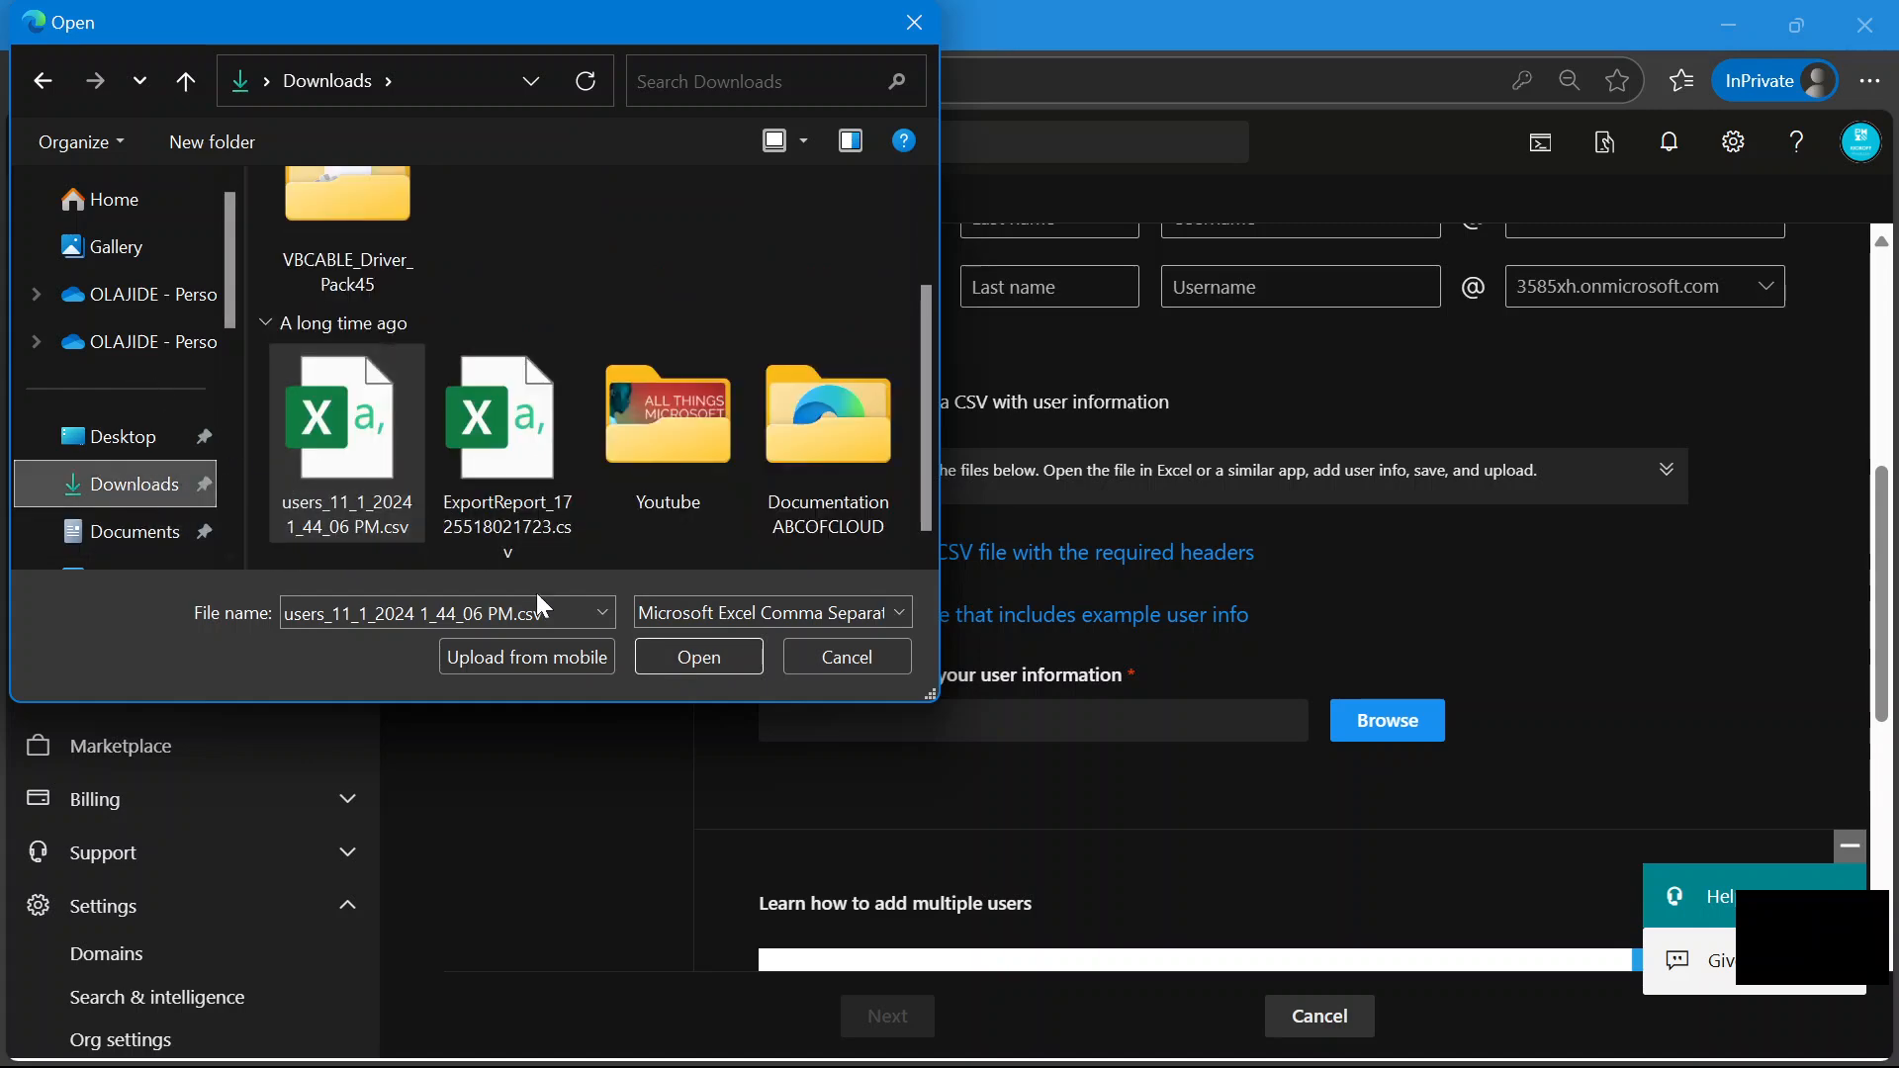
click(686, 653)
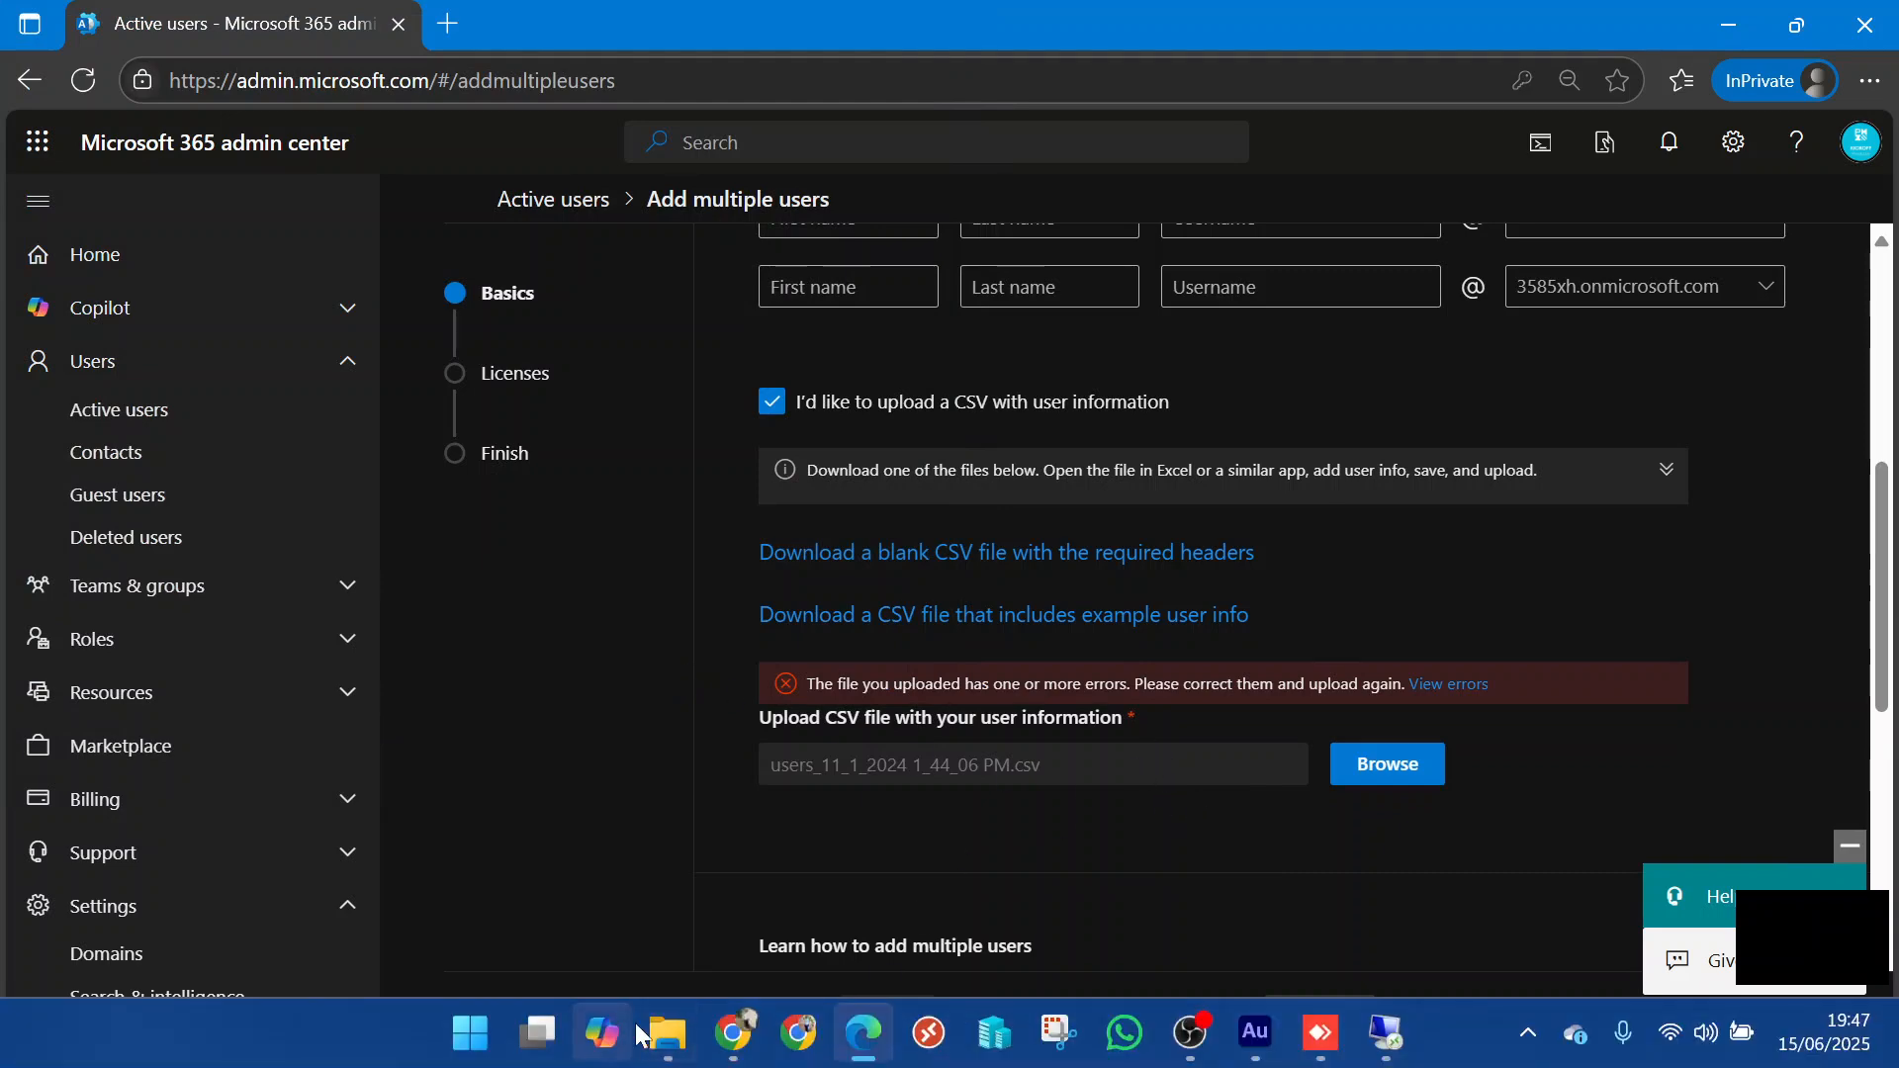
Check the Downloads folder in File Explorer for the saved sample file, and close the window.
click(668, 1043)
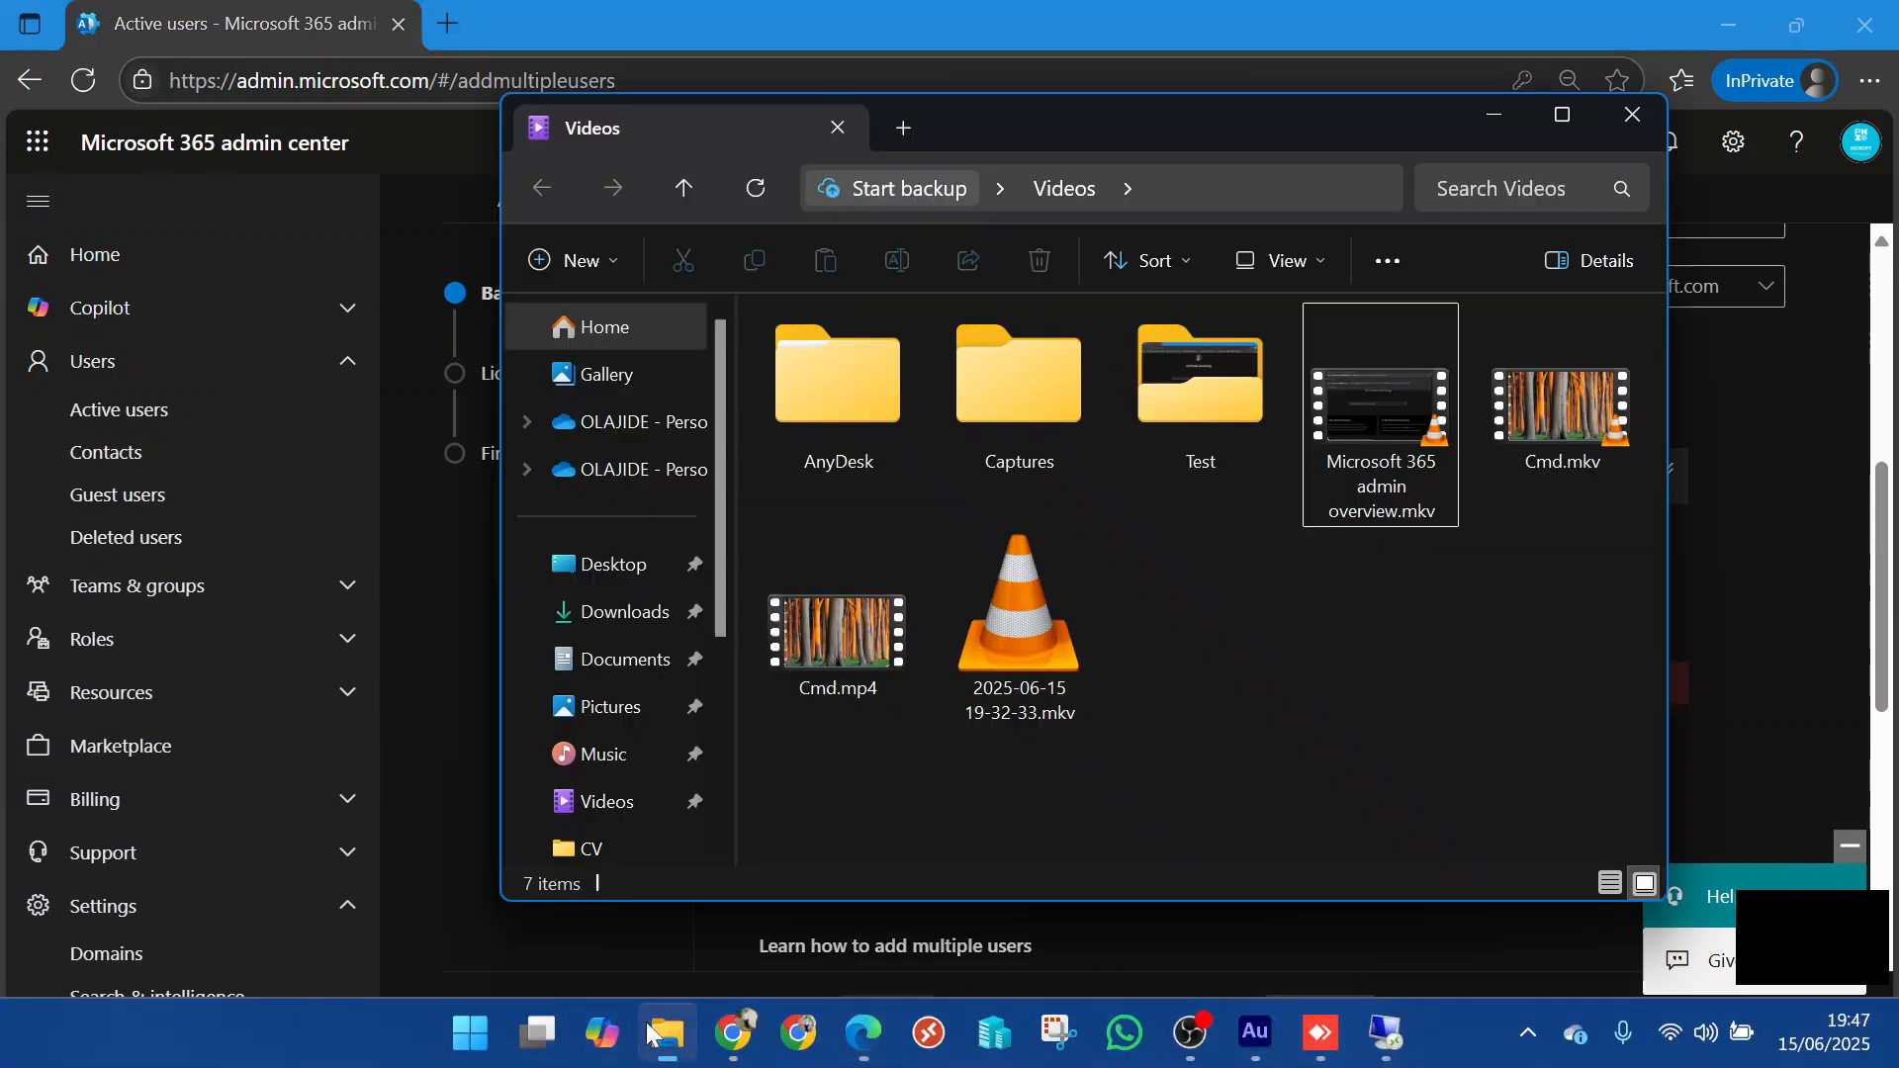
click(606, 613)
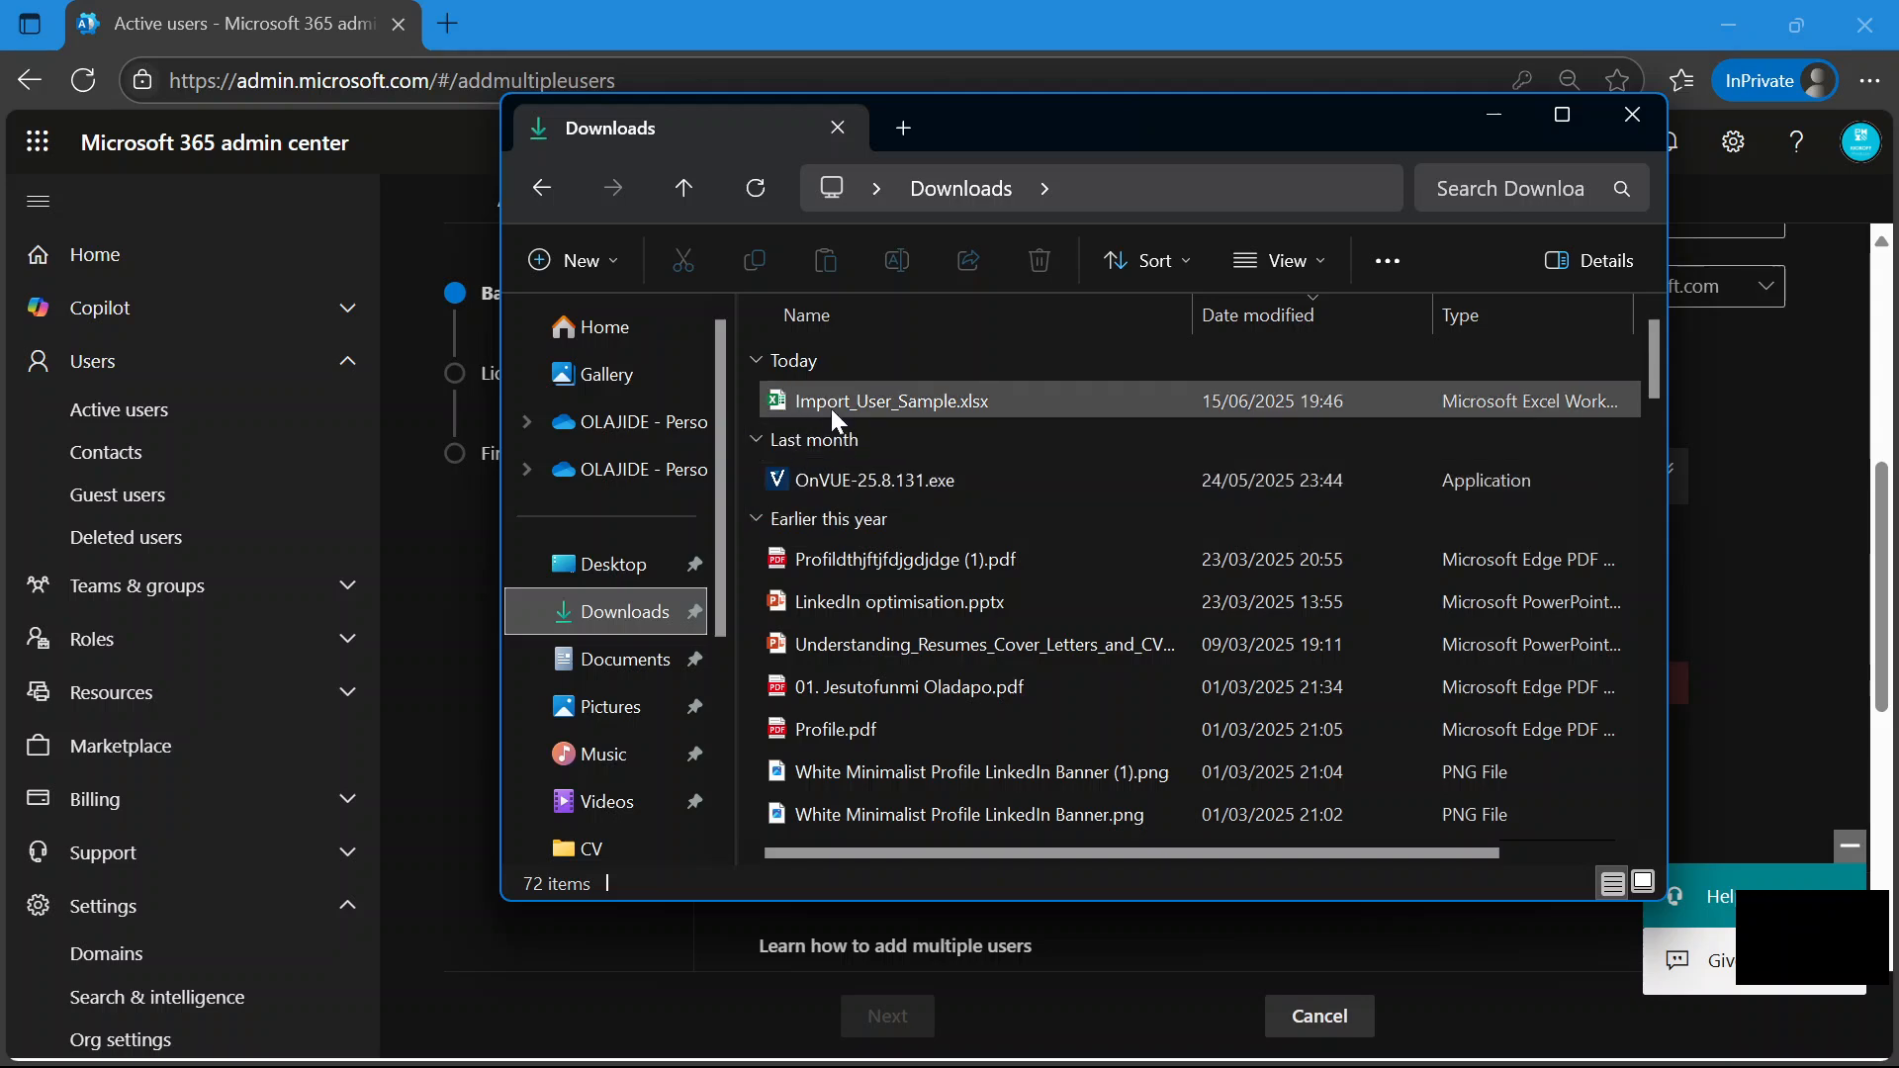
click(1634, 114)
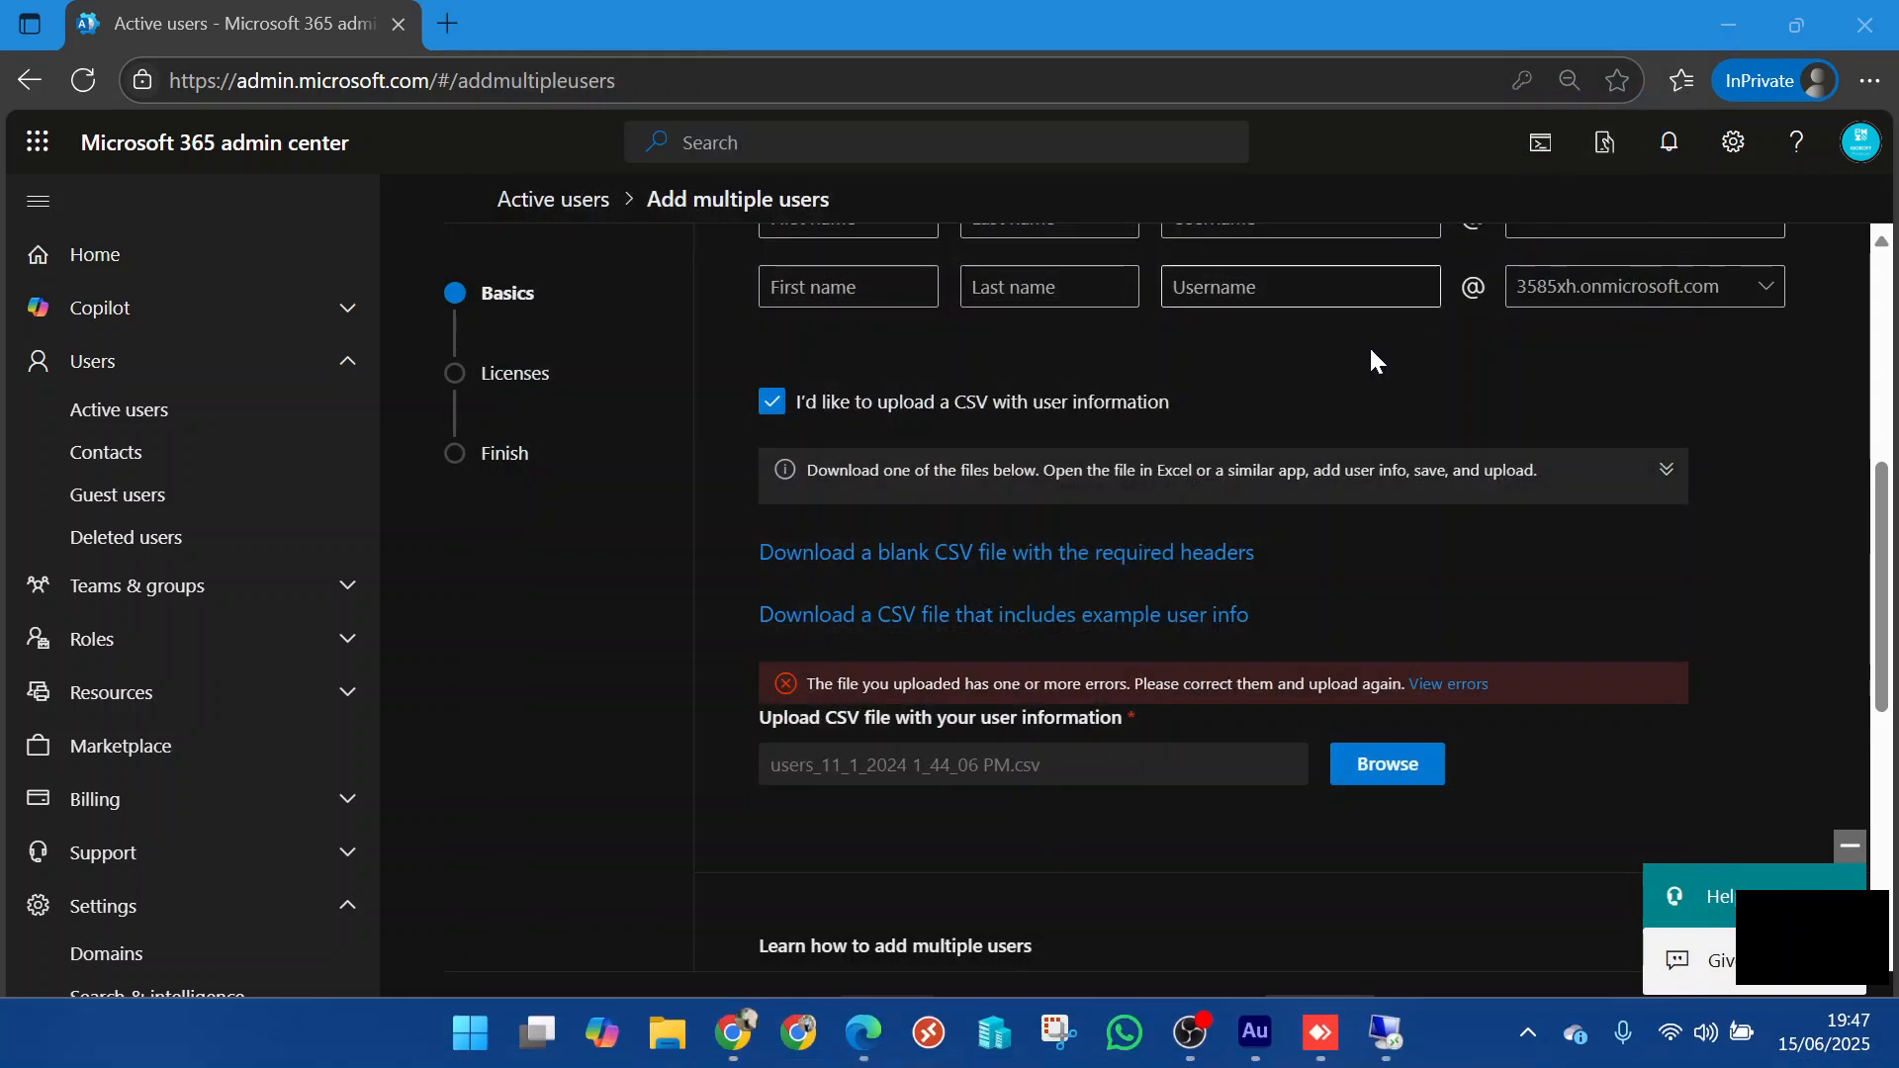
Look through the Downloads and OneDrive folders for the edited sample file to upload, and dismiss the file picker.
click(1385, 763)
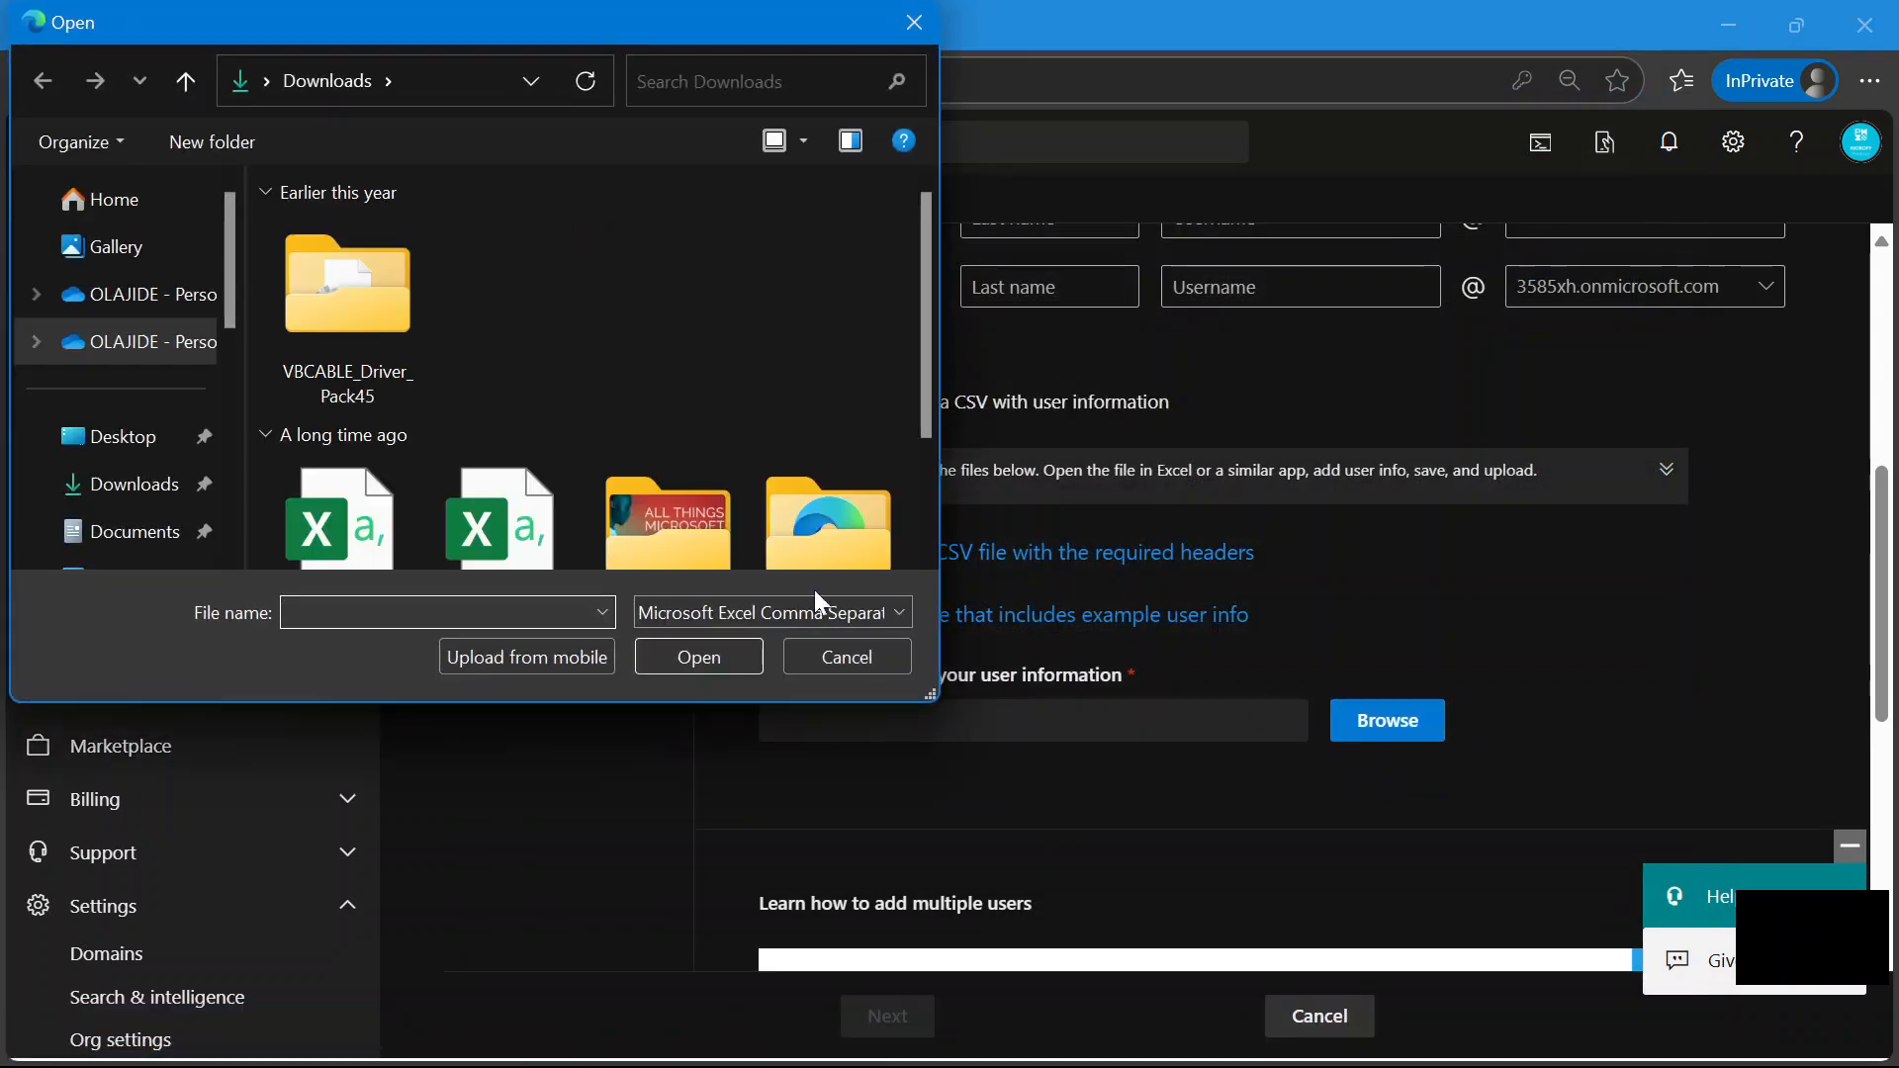
click(344, 333)
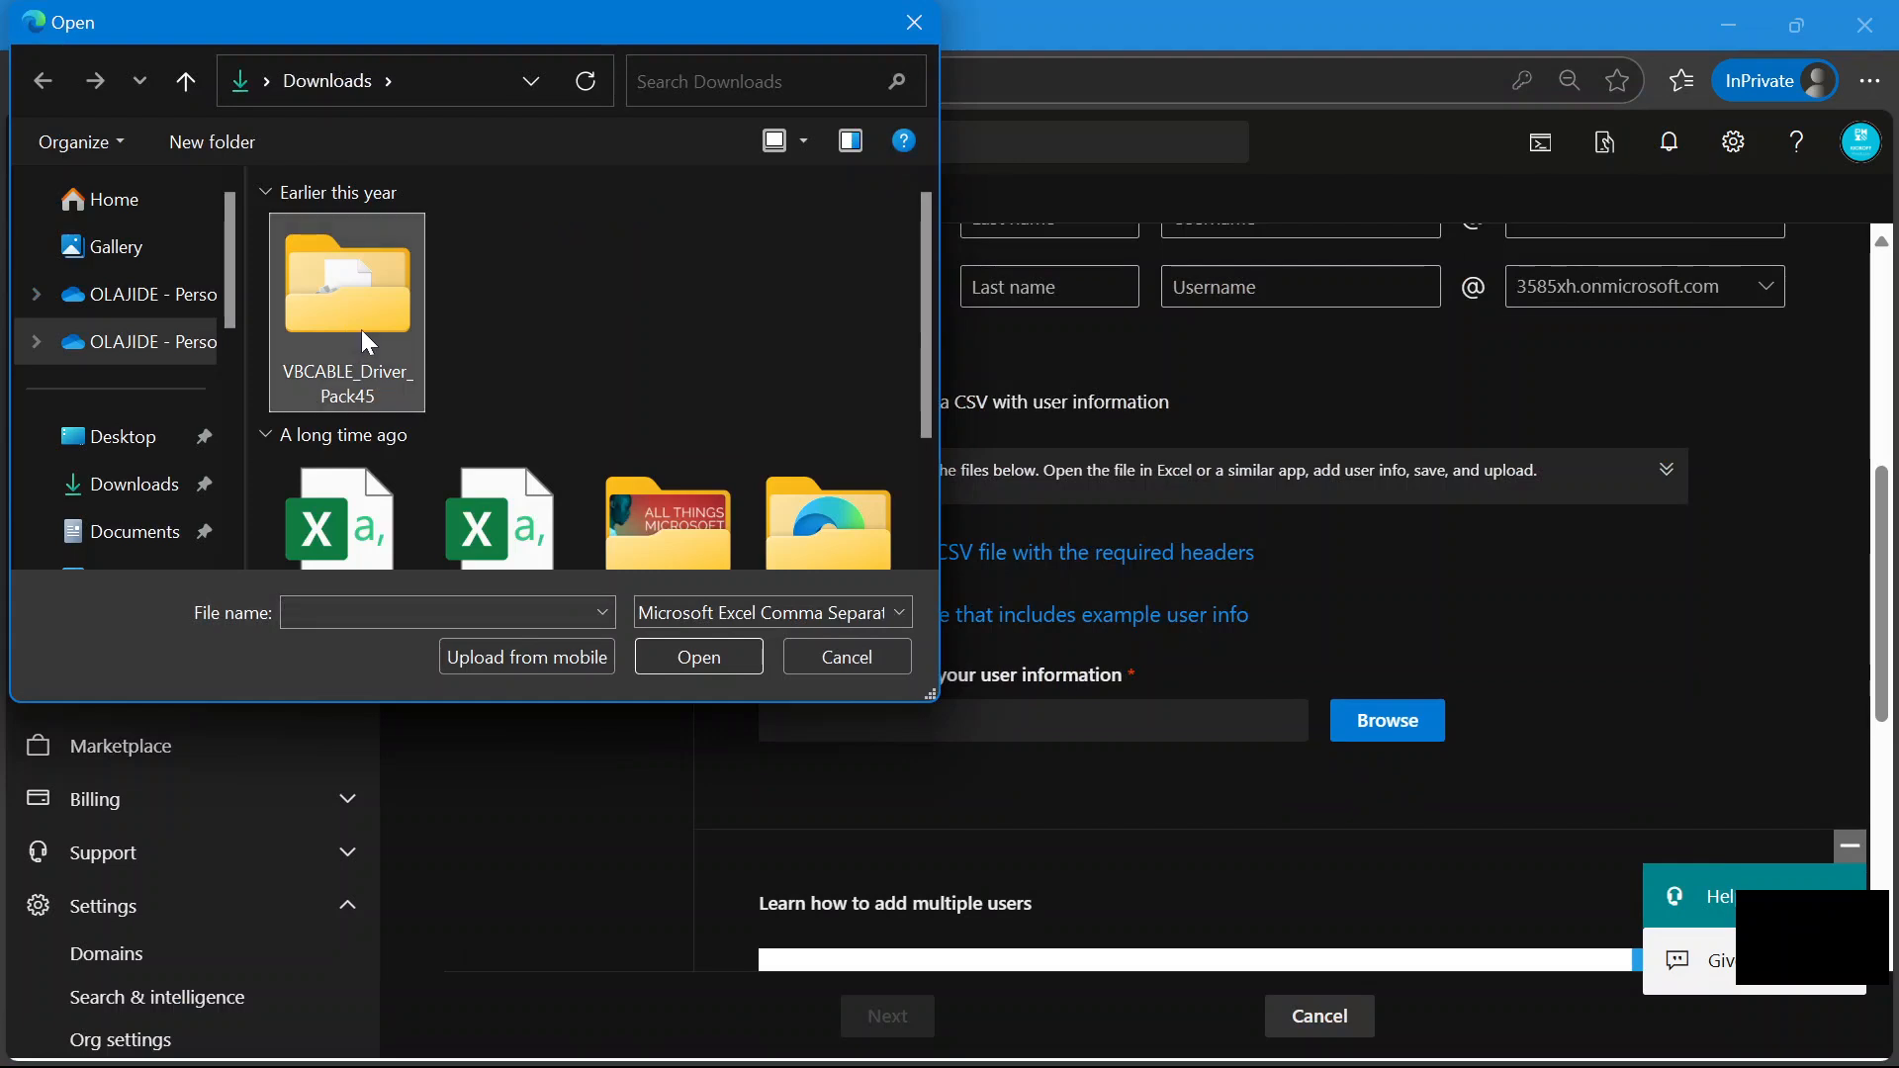
click(121, 487)
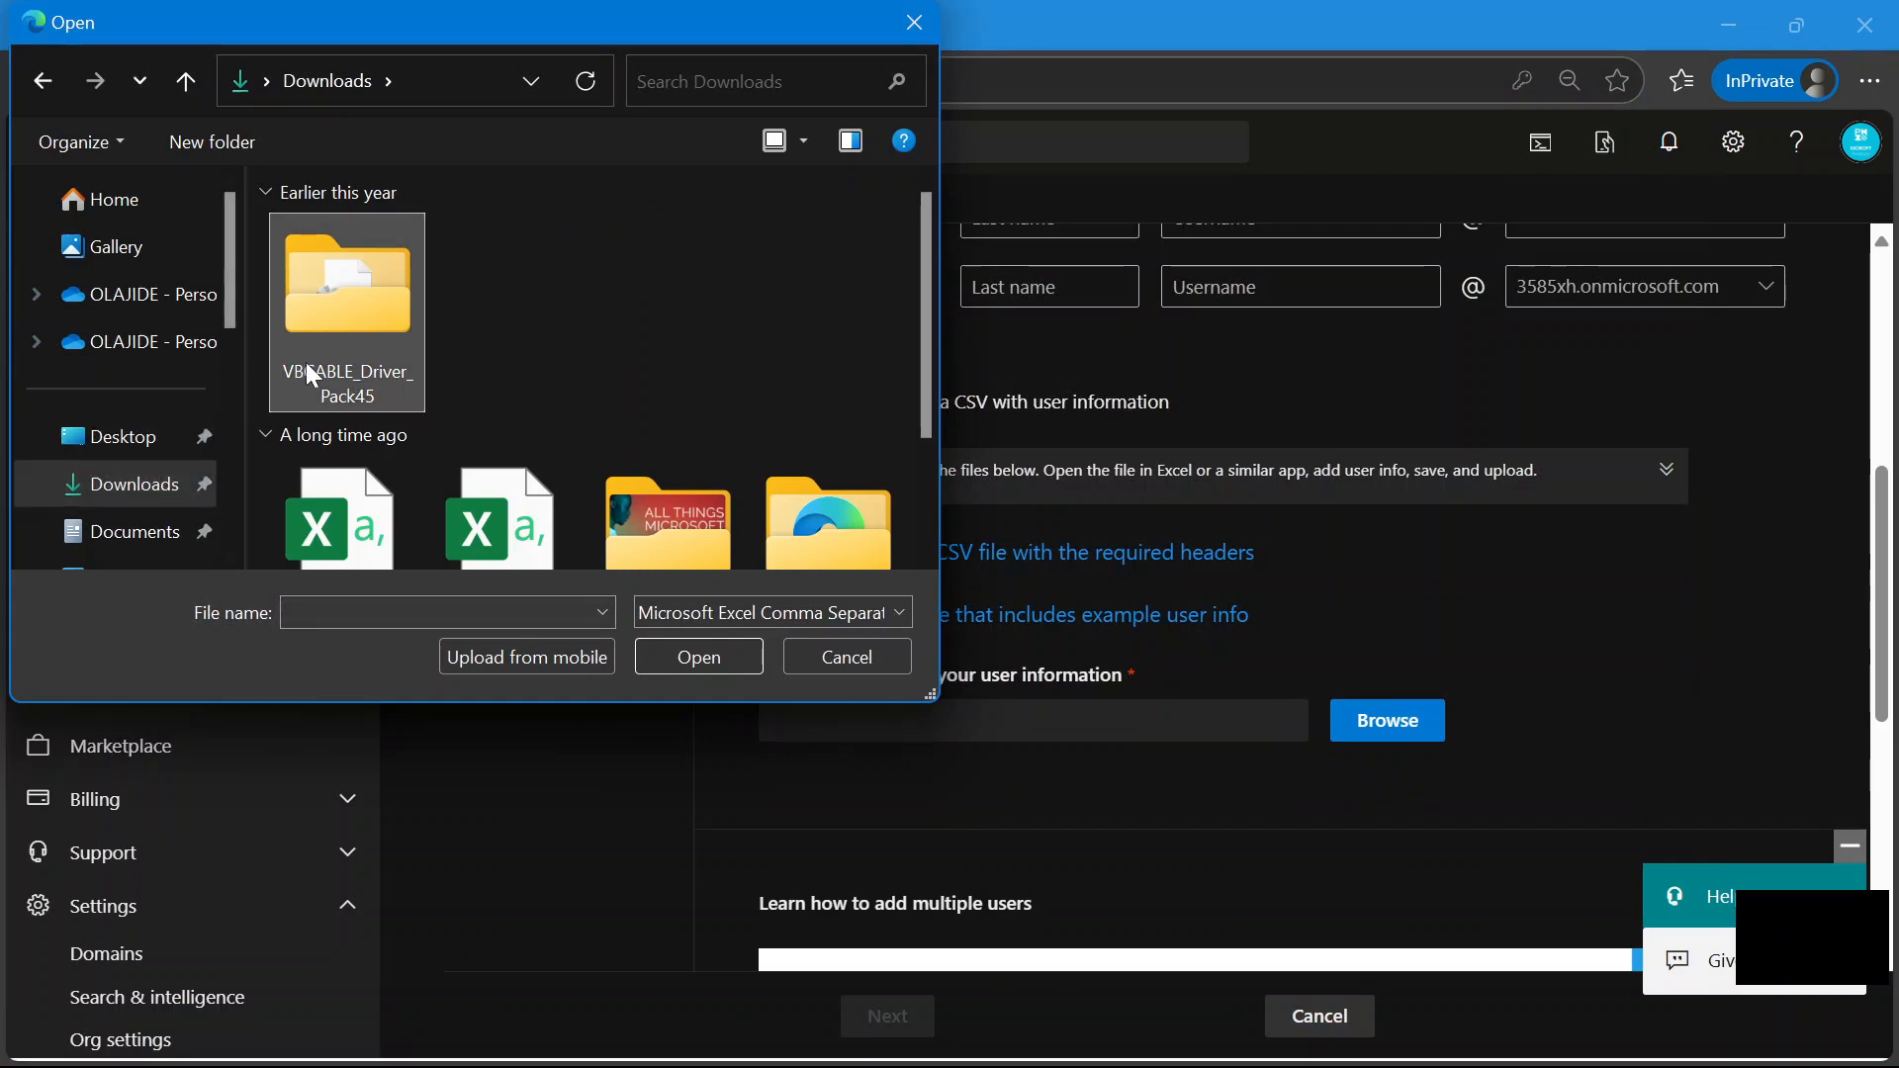
scroll(138, 490, down, 2)
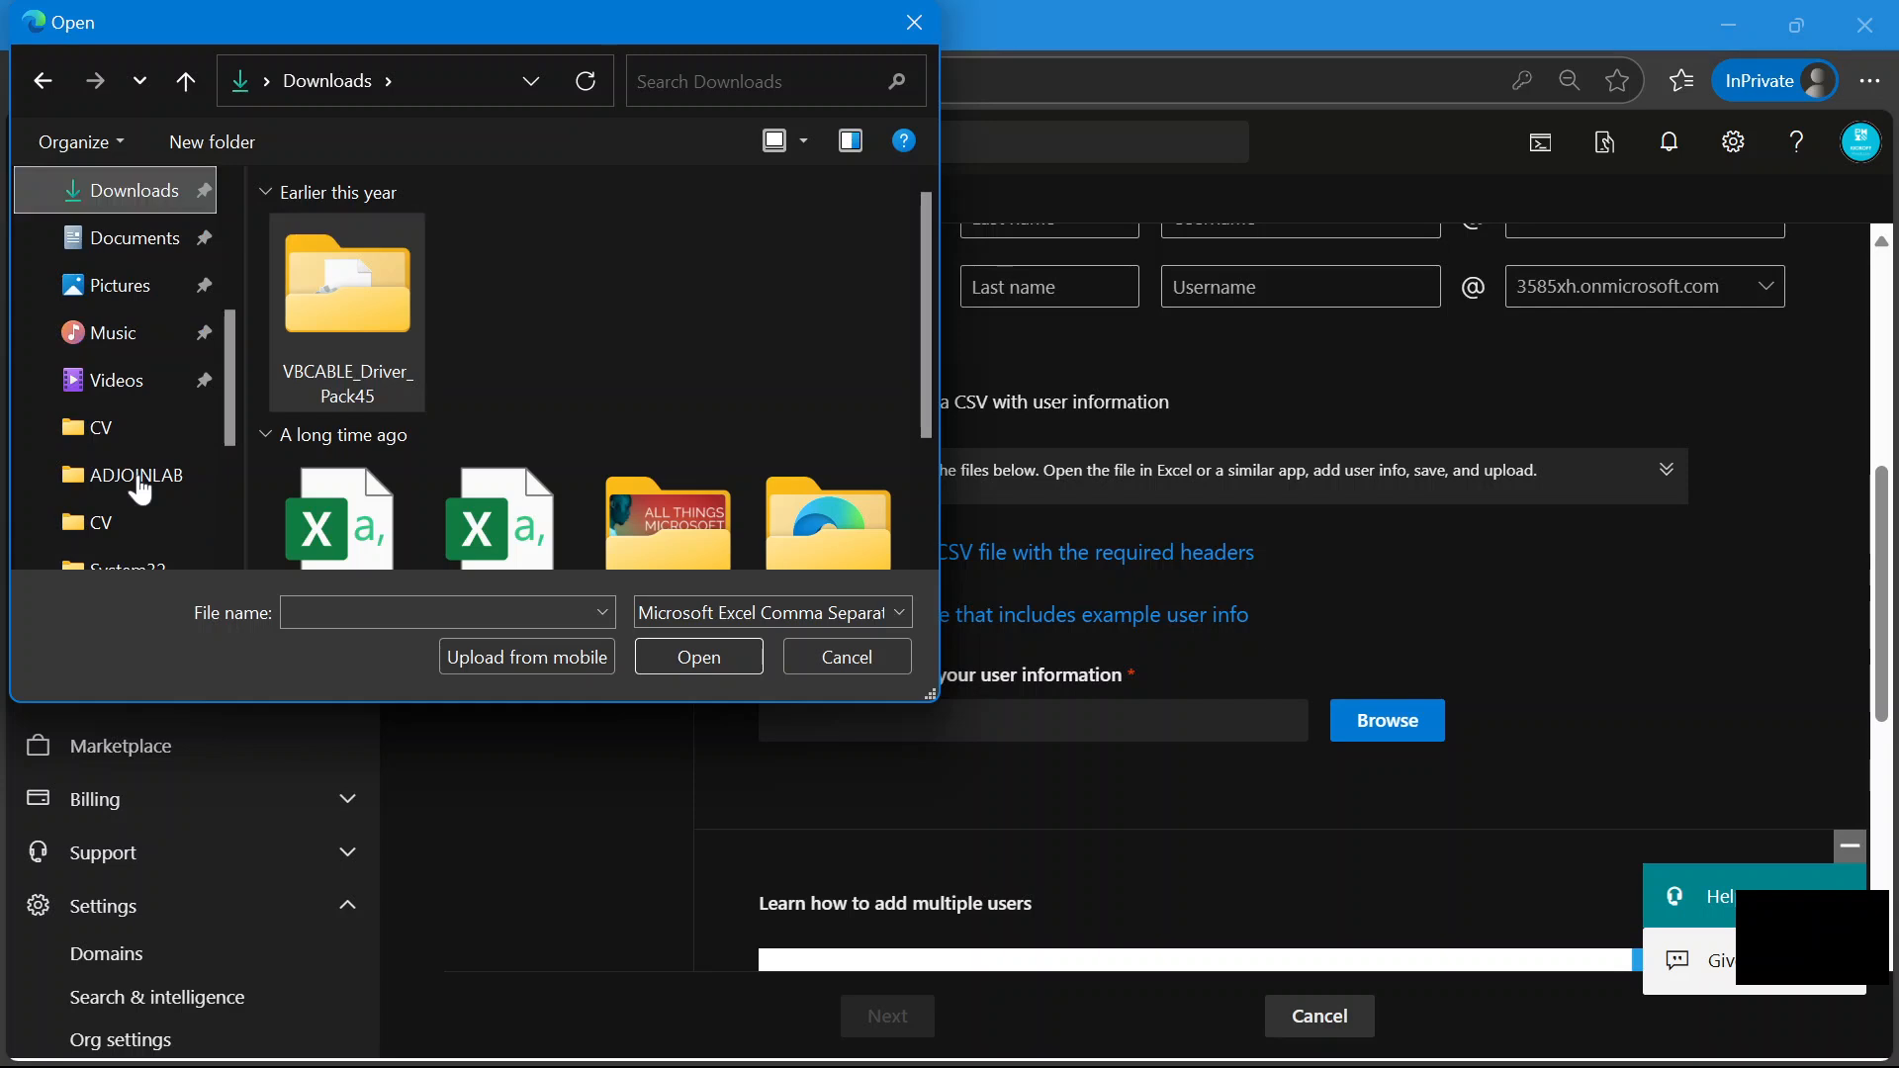
scroll(140, 489, down, 2)
scroll(141, 489, up, 5)
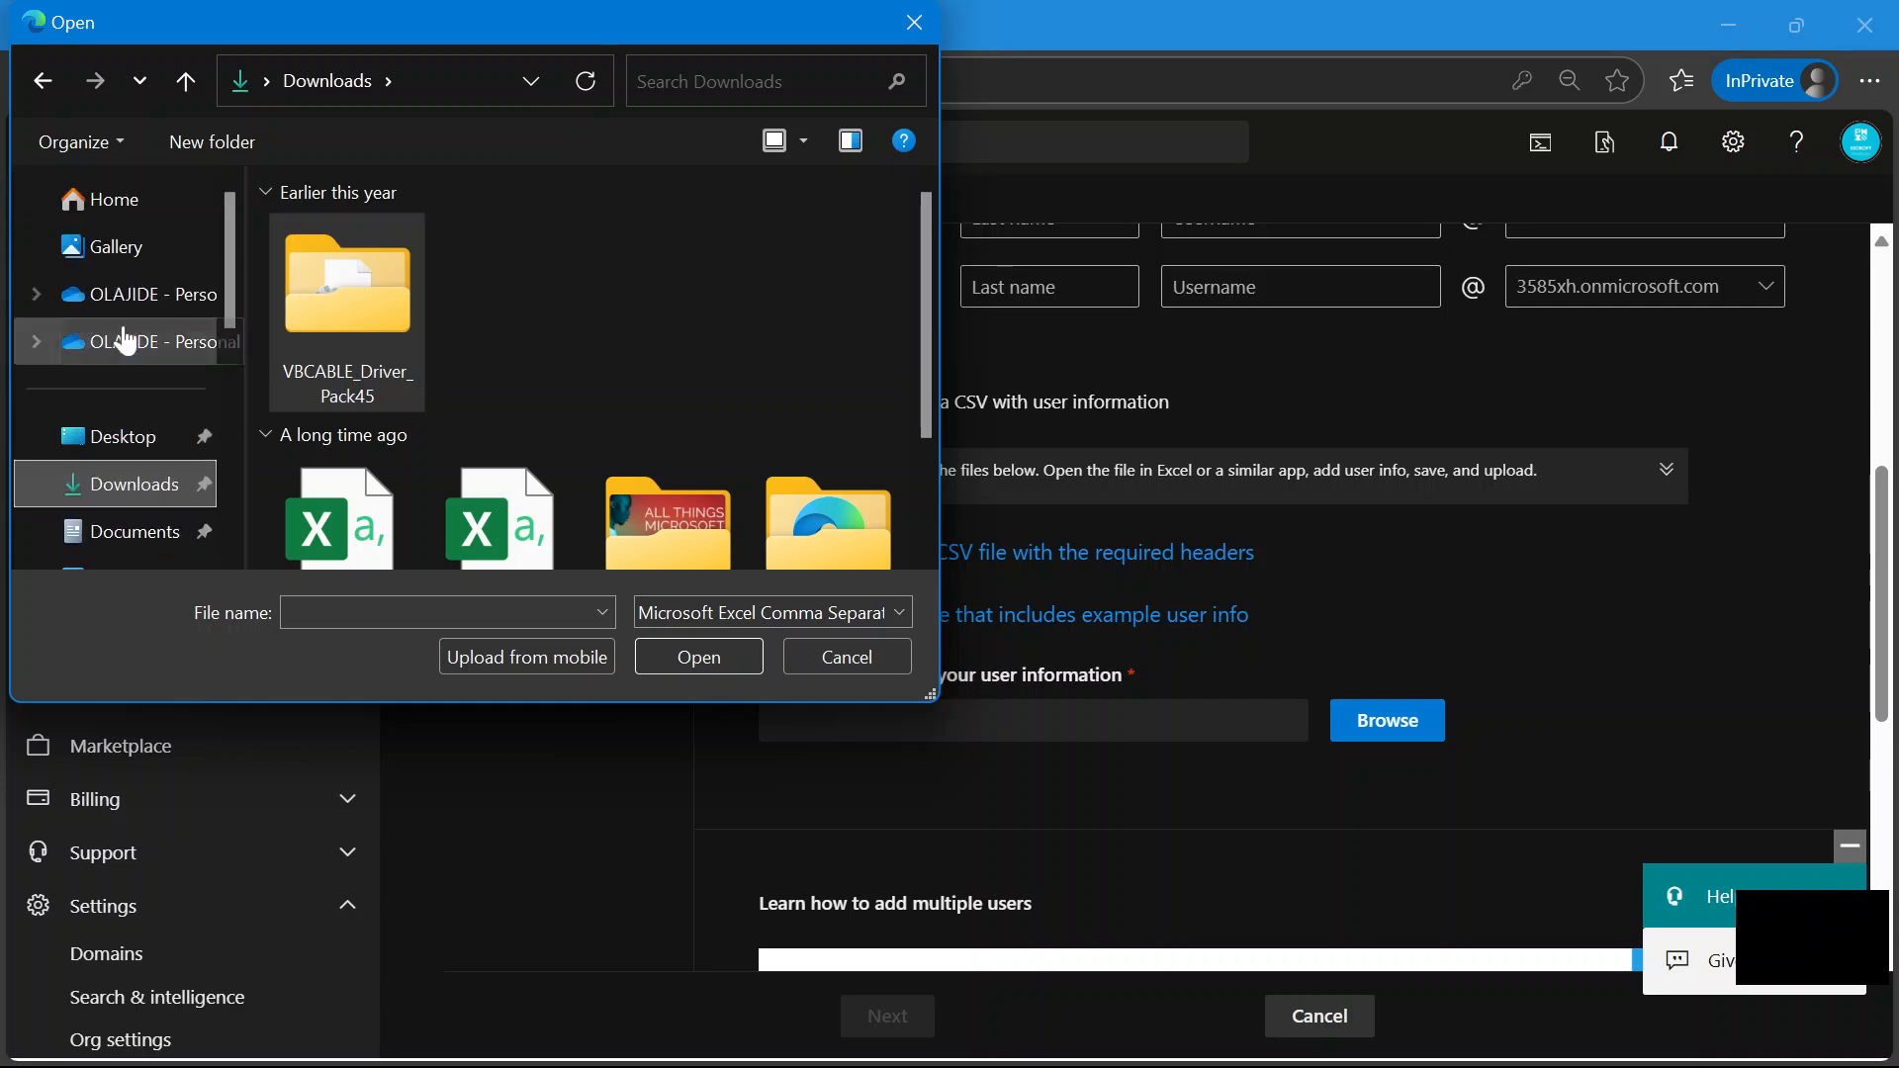
click(105, 296)
click(40, 294)
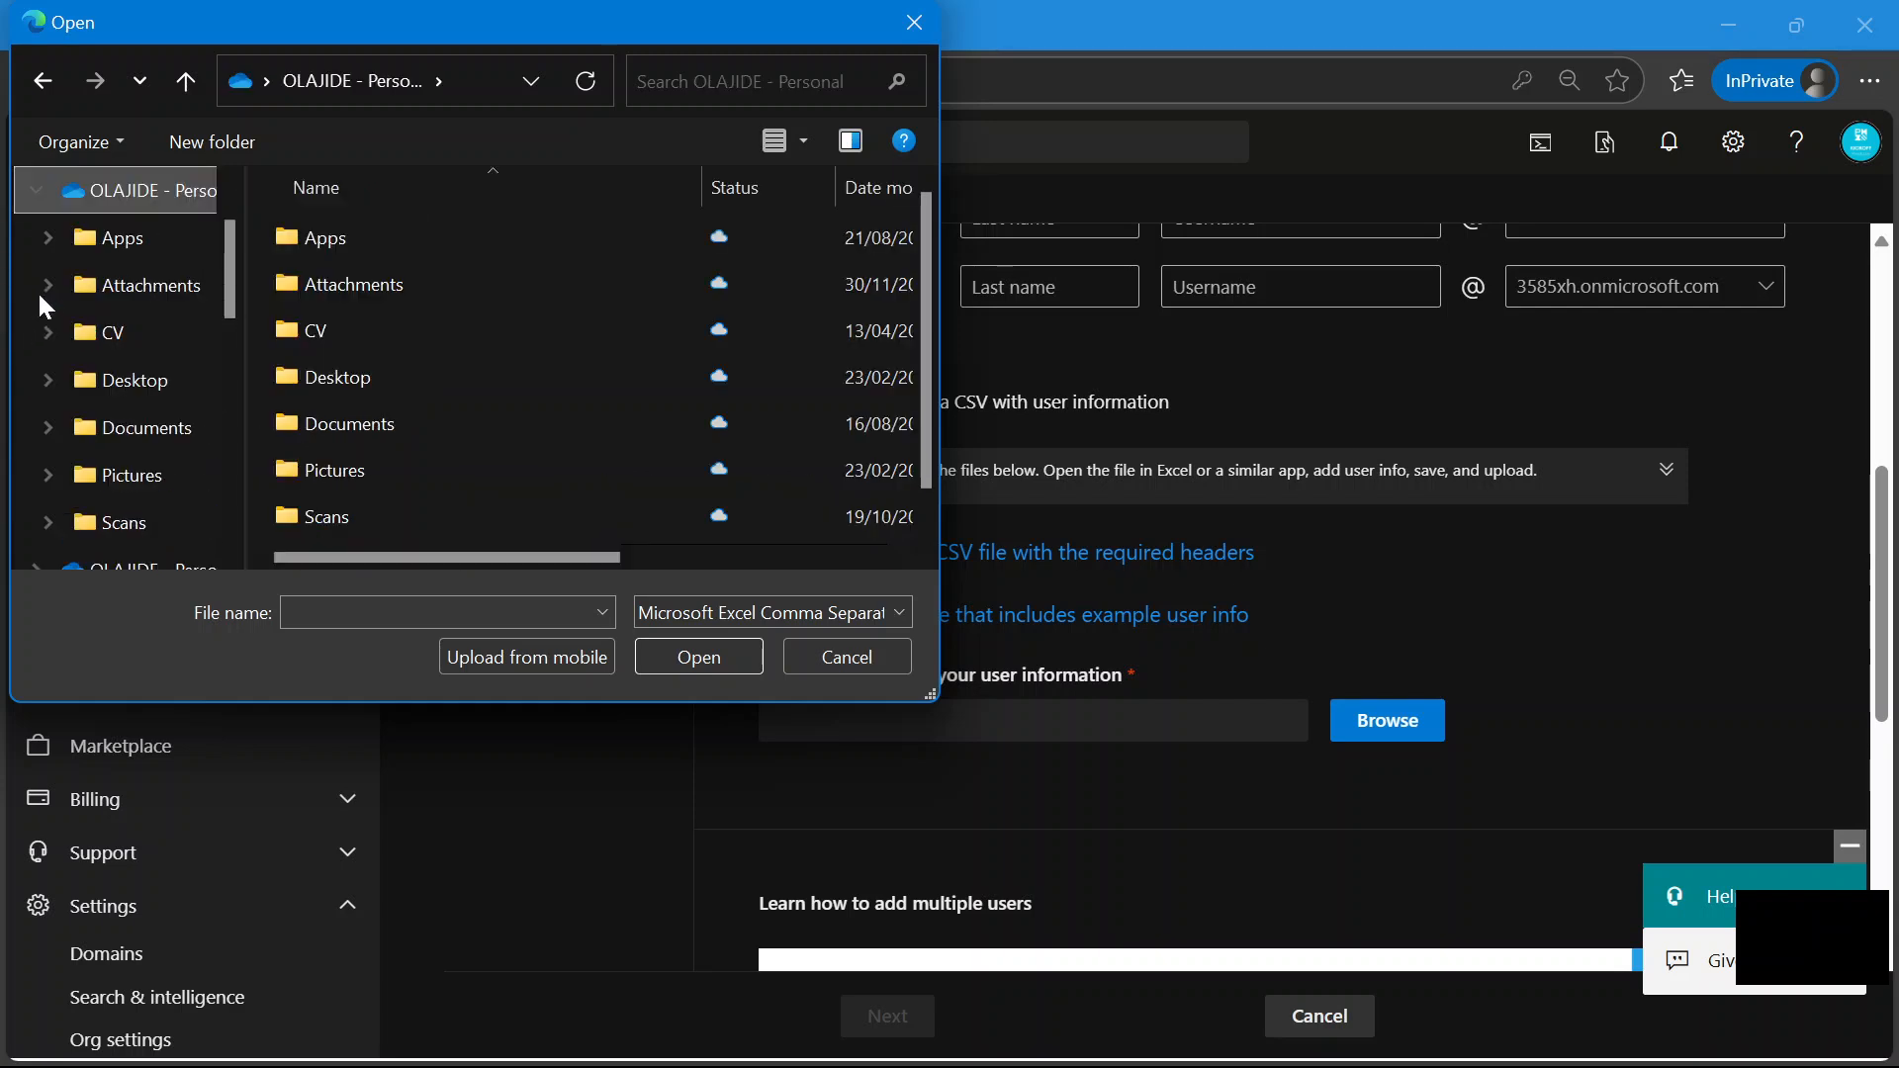
scroll(152, 453, down, 1)
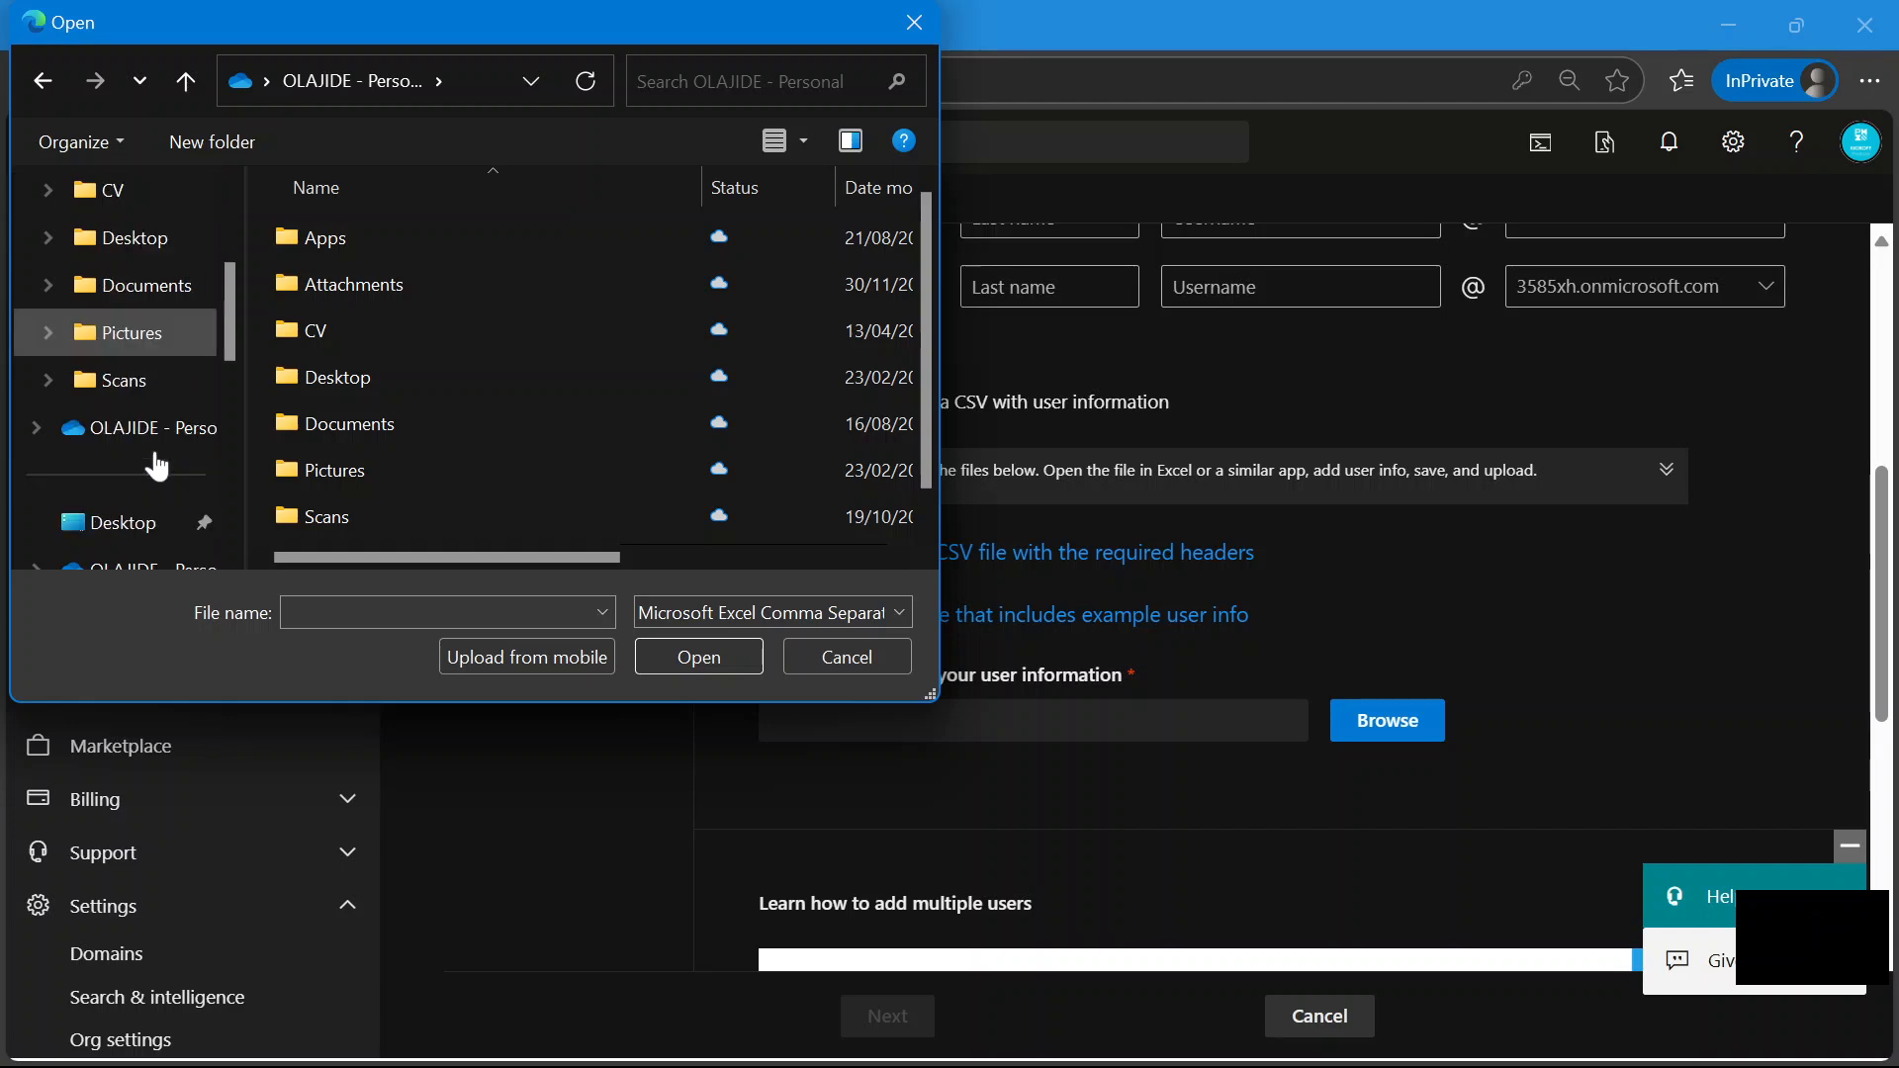
scroll(114, 425, down, 1)
click(107, 427)
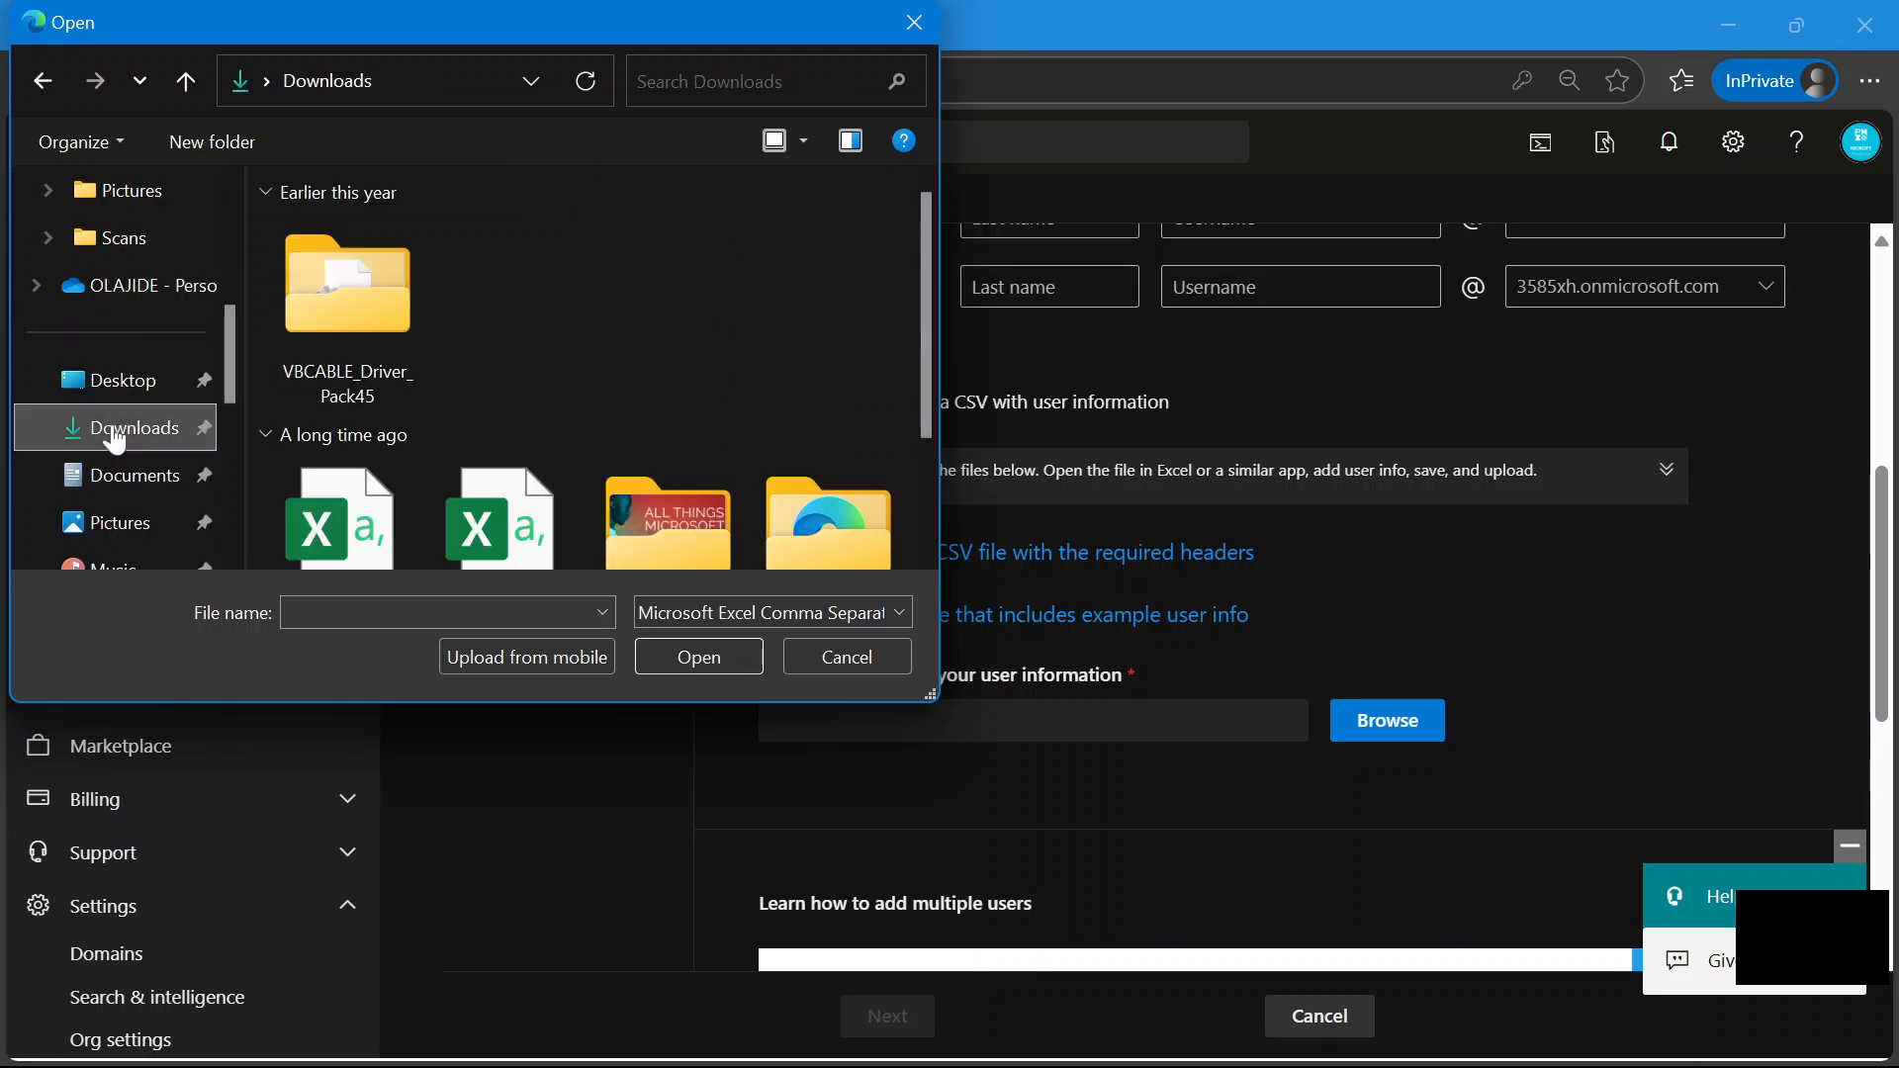
scroll(405, 395, down, 2)
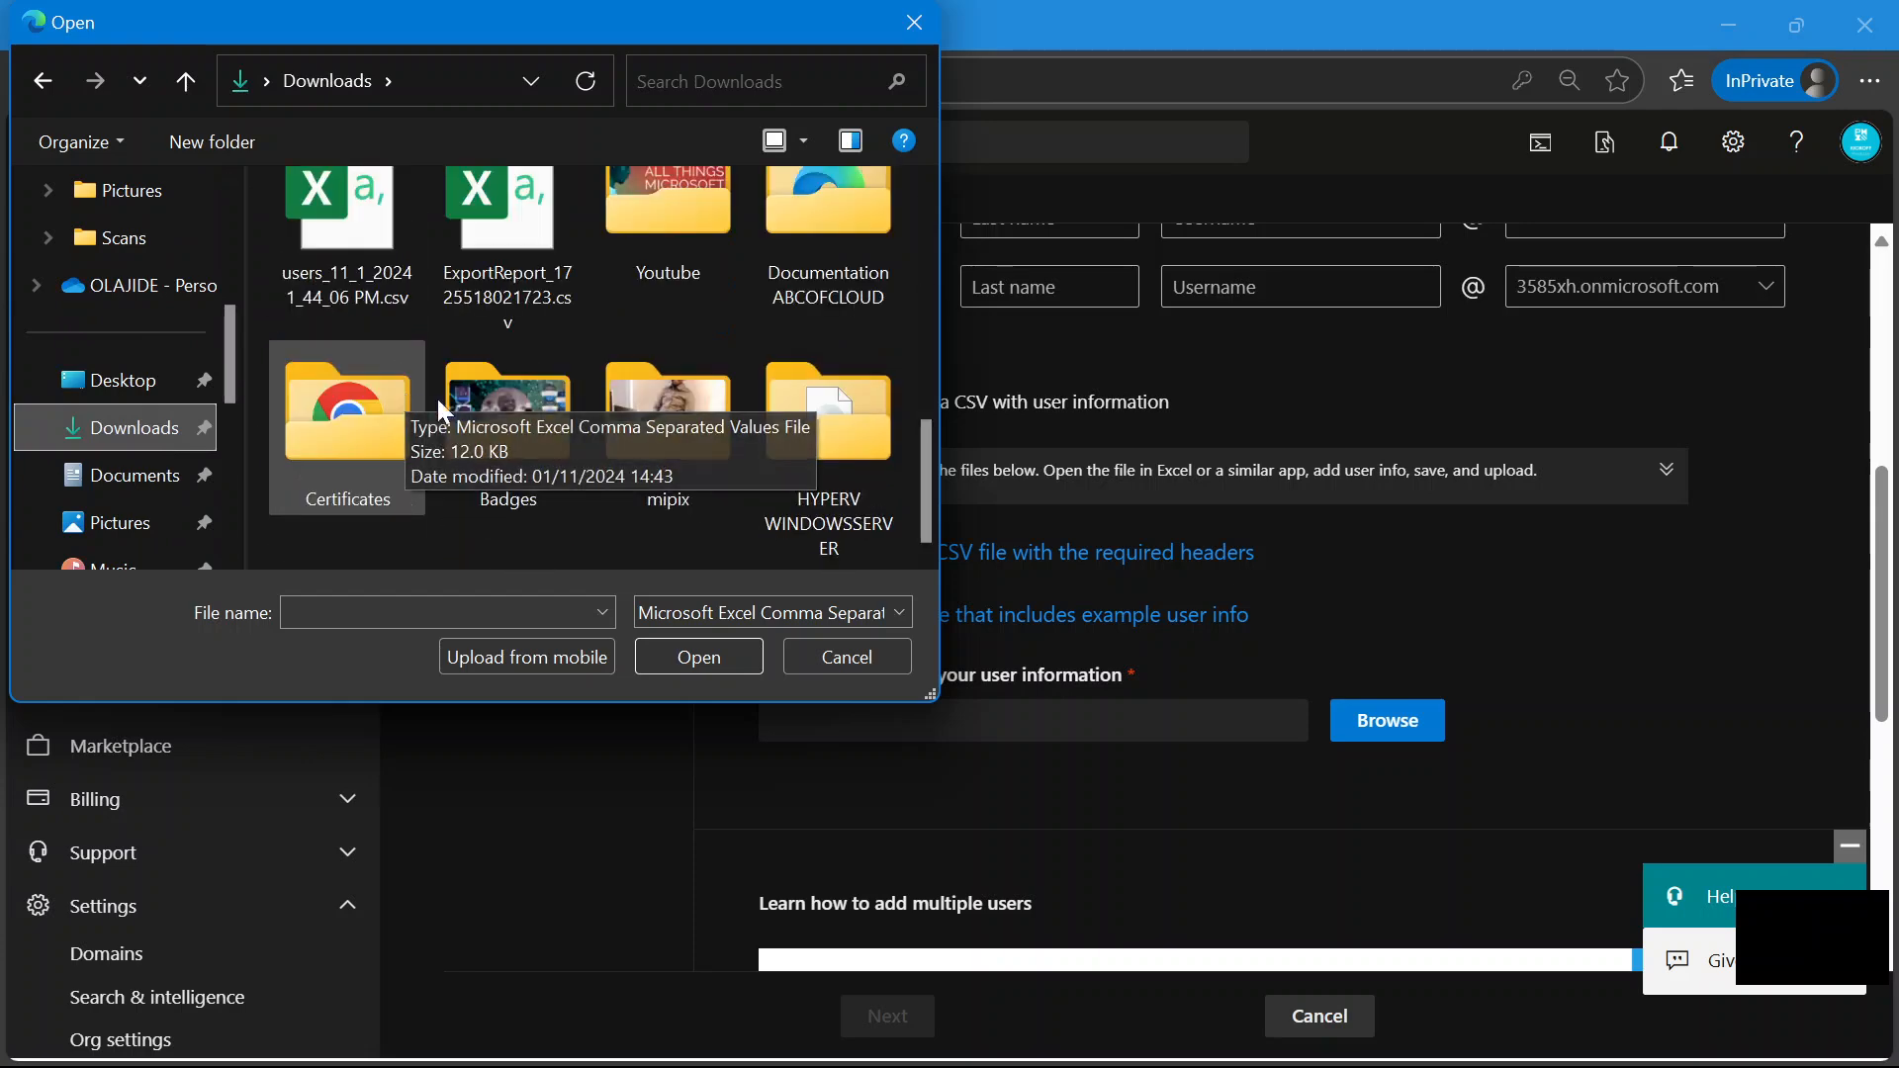
scroll(455, 401, up, 3)
click(912, 26)
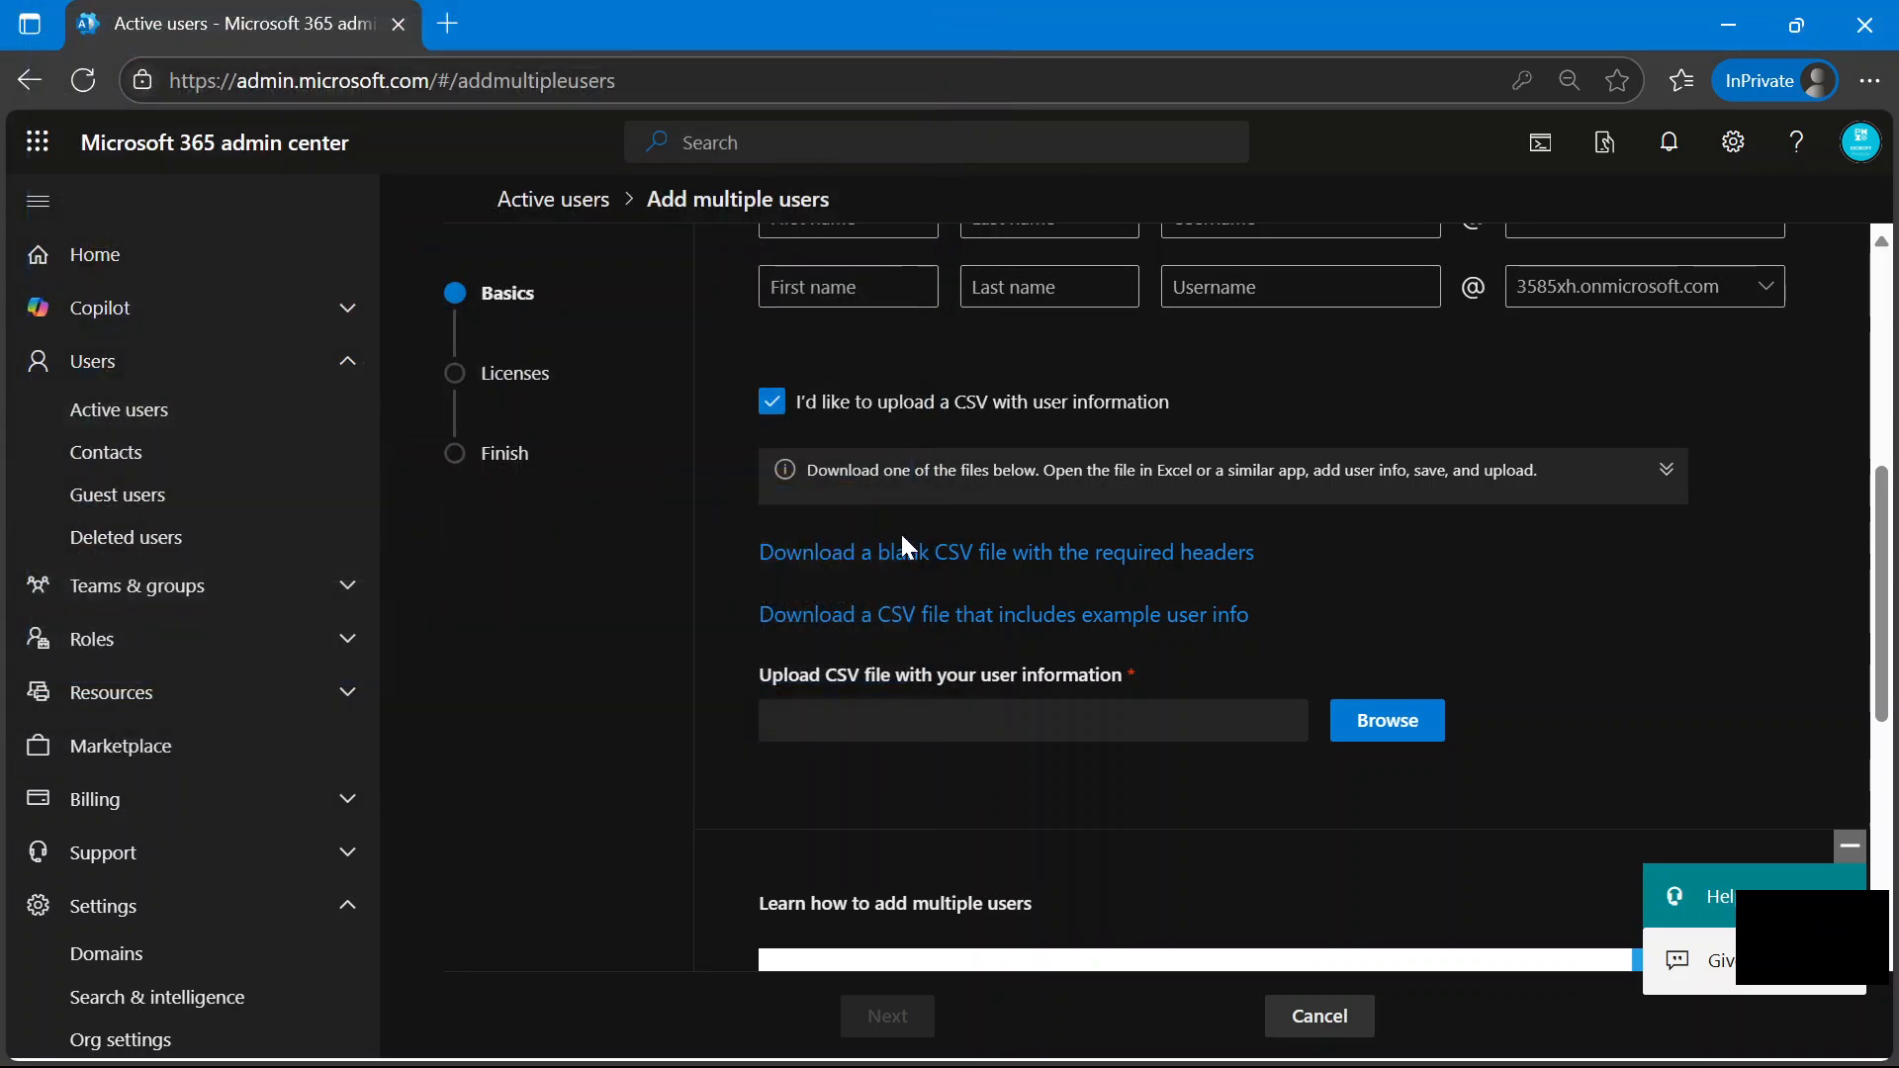
Copy the Import_User_Sample.xlsx workbook from the Downloads folder in File Explorer.
click(669, 1043)
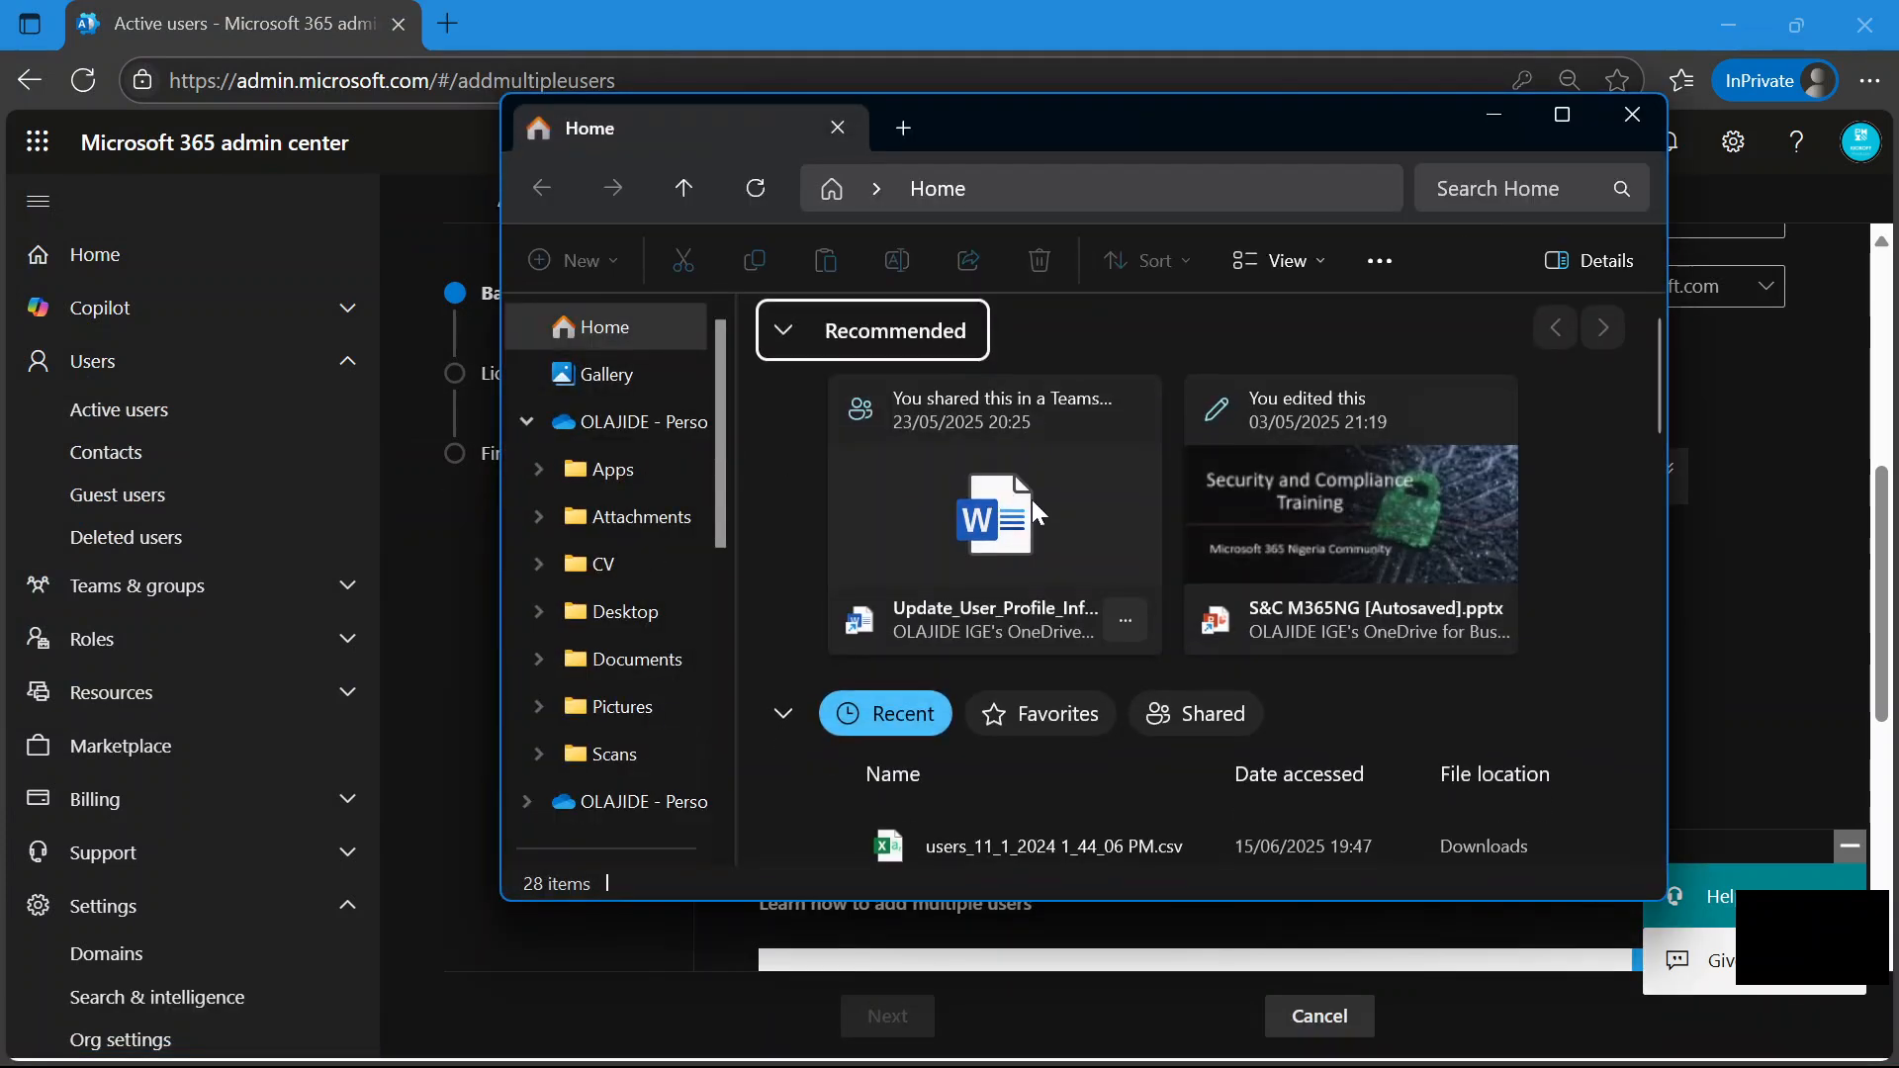
scroll(628, 692, down, 5)
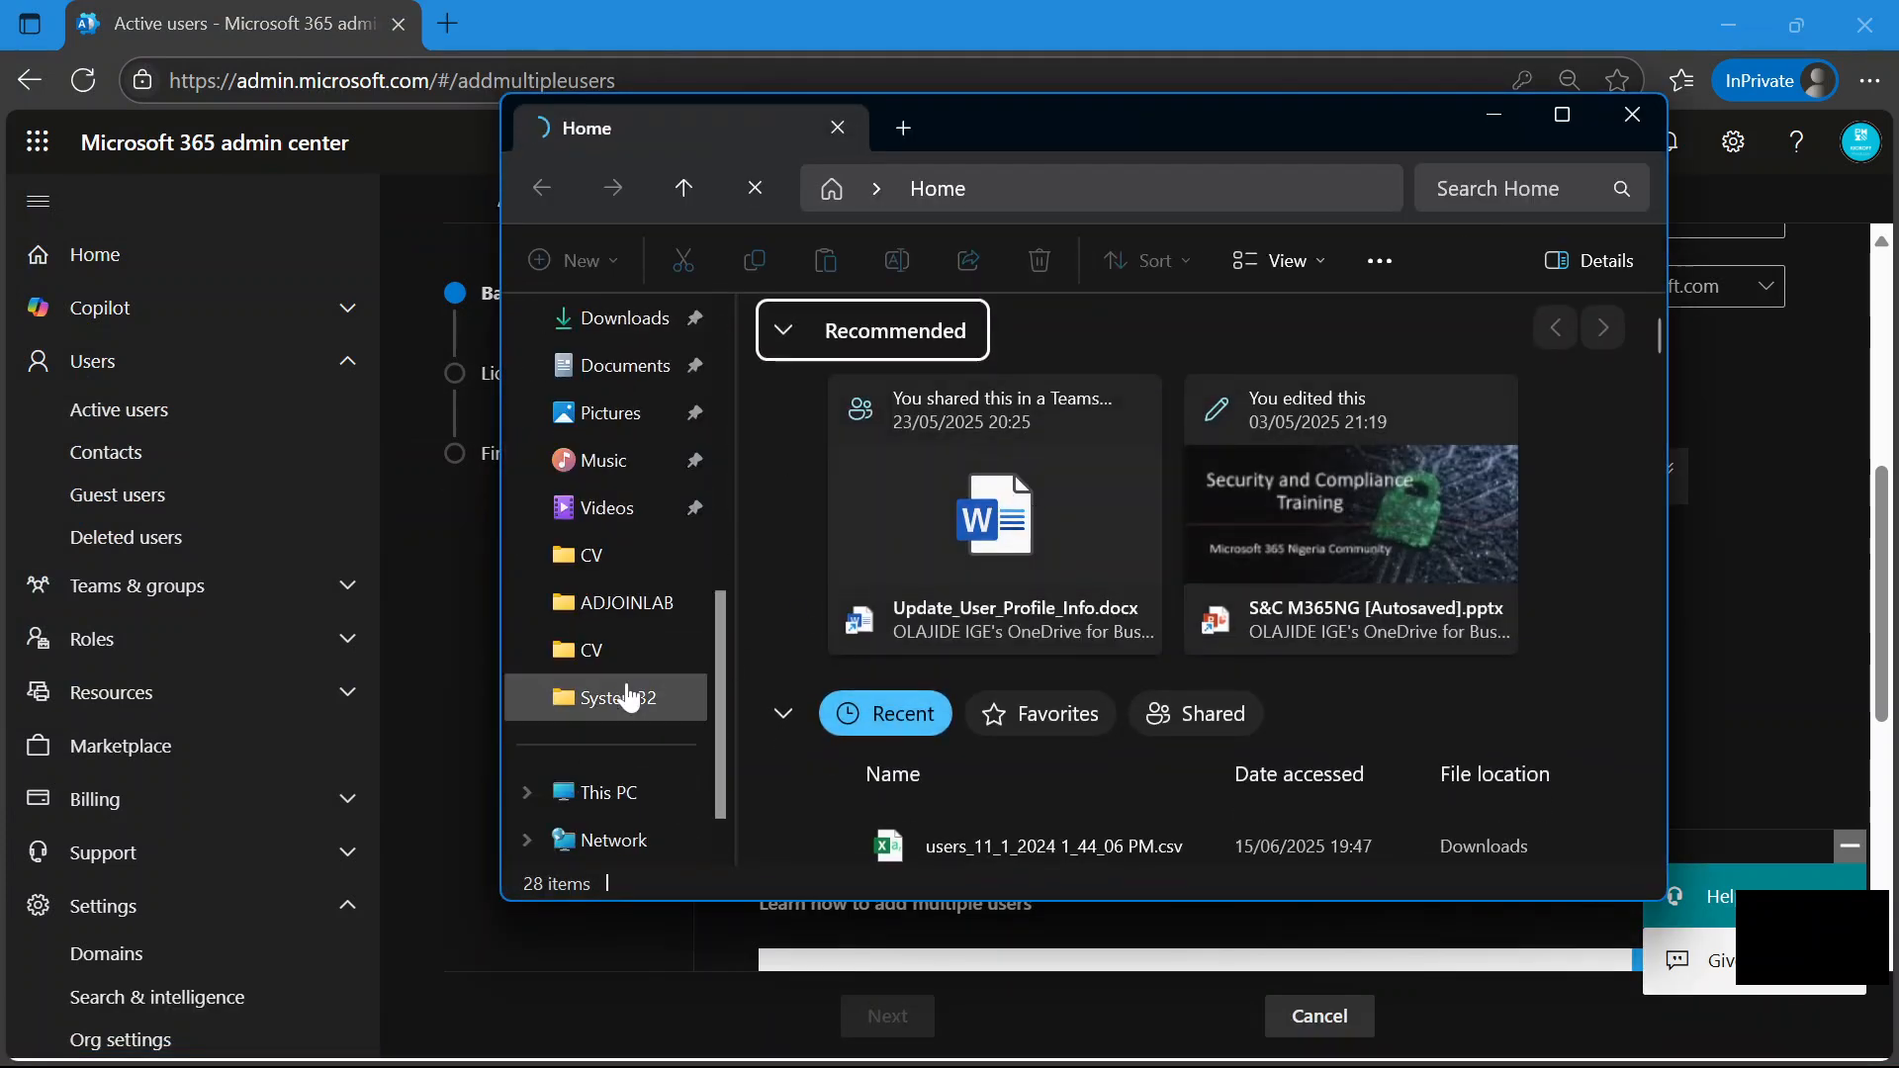
scroll(629, 692, up, 2)
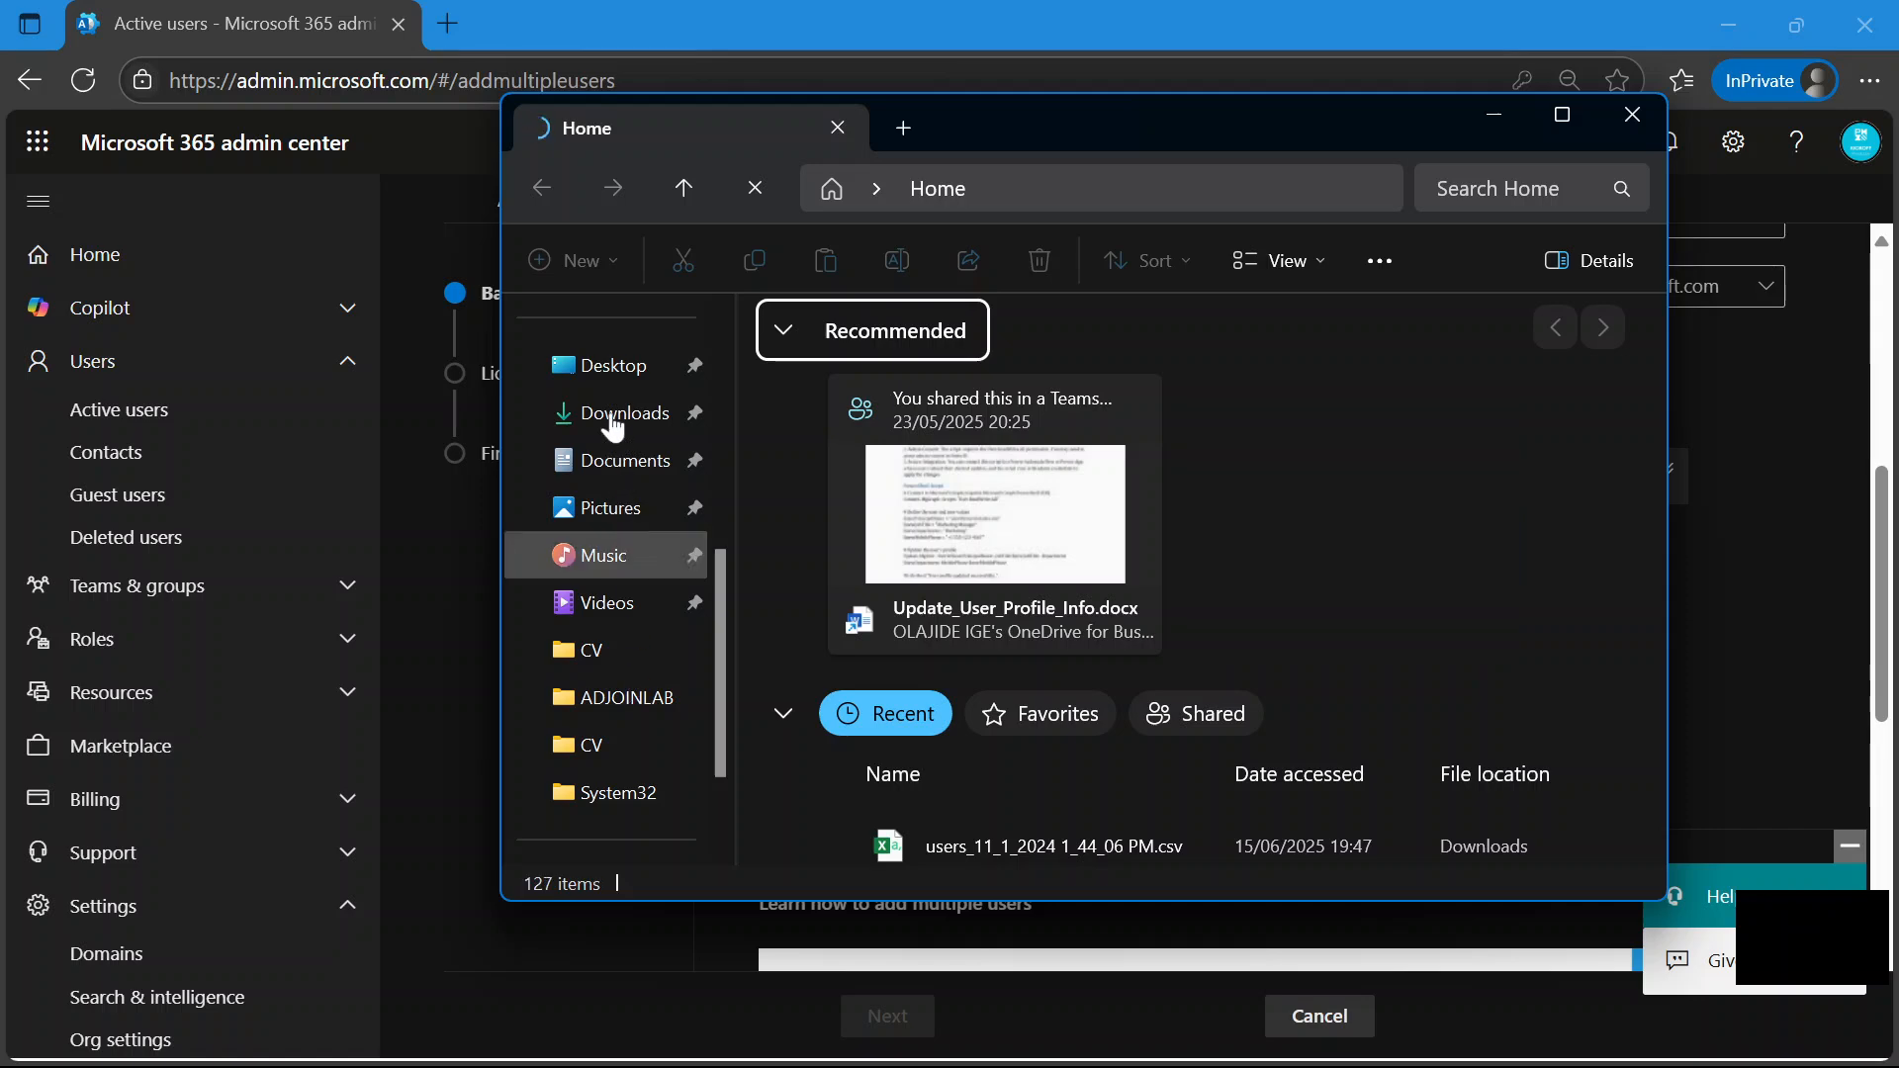
click(614, 416)
right_click(891, 400)
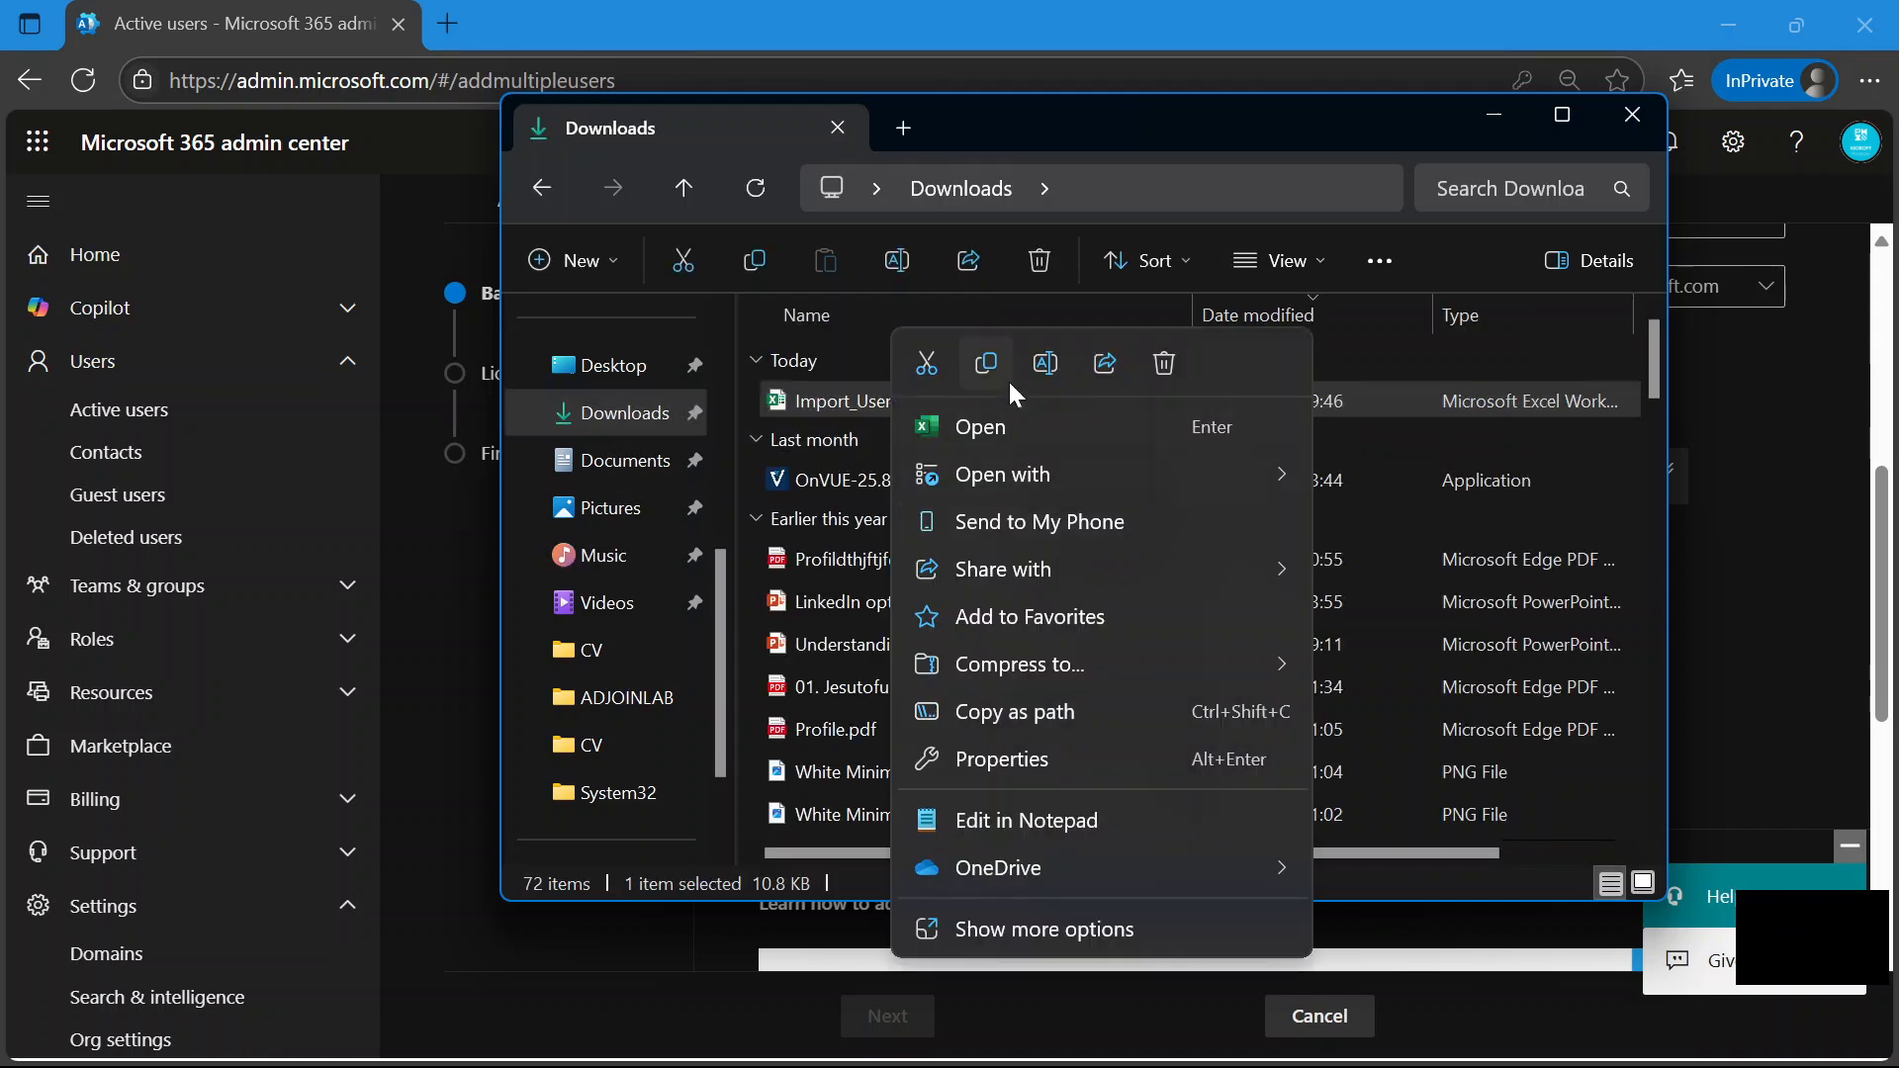
click(986, 366)
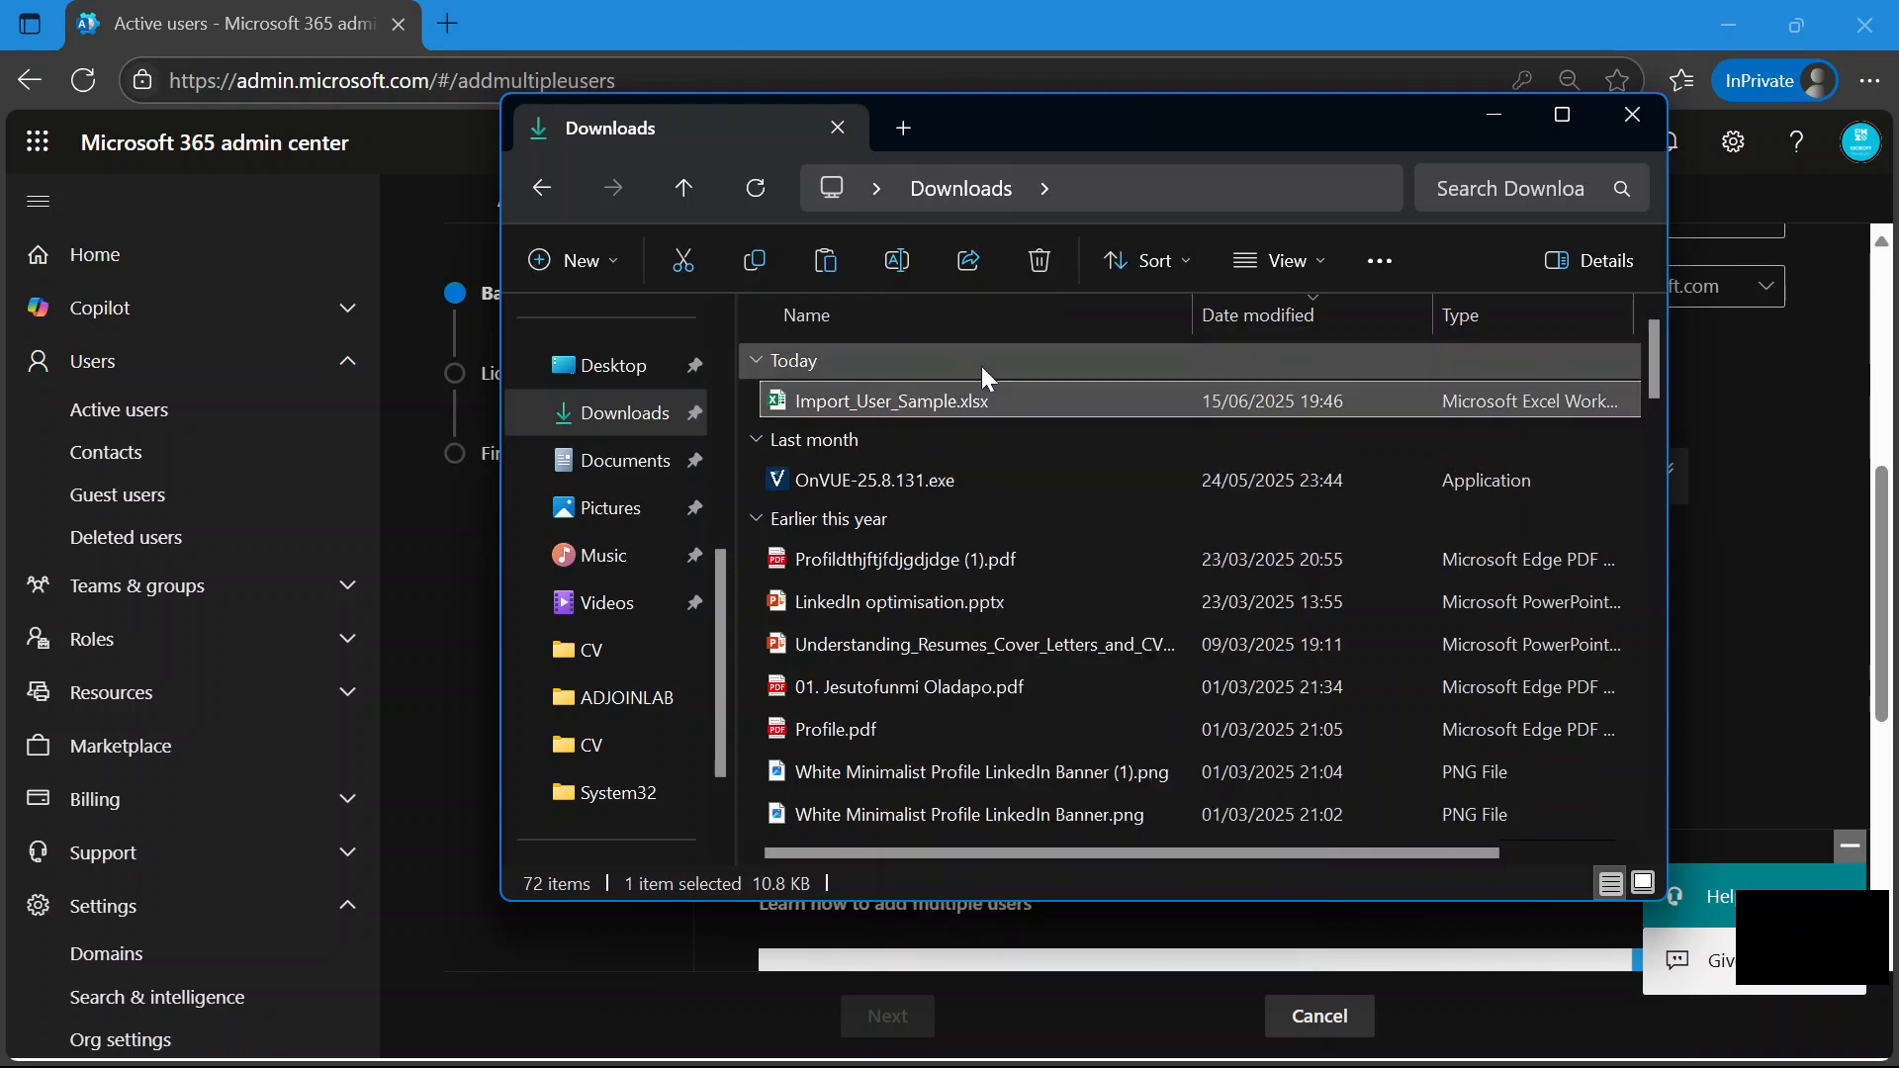
scroll(532, 594, up, 3)
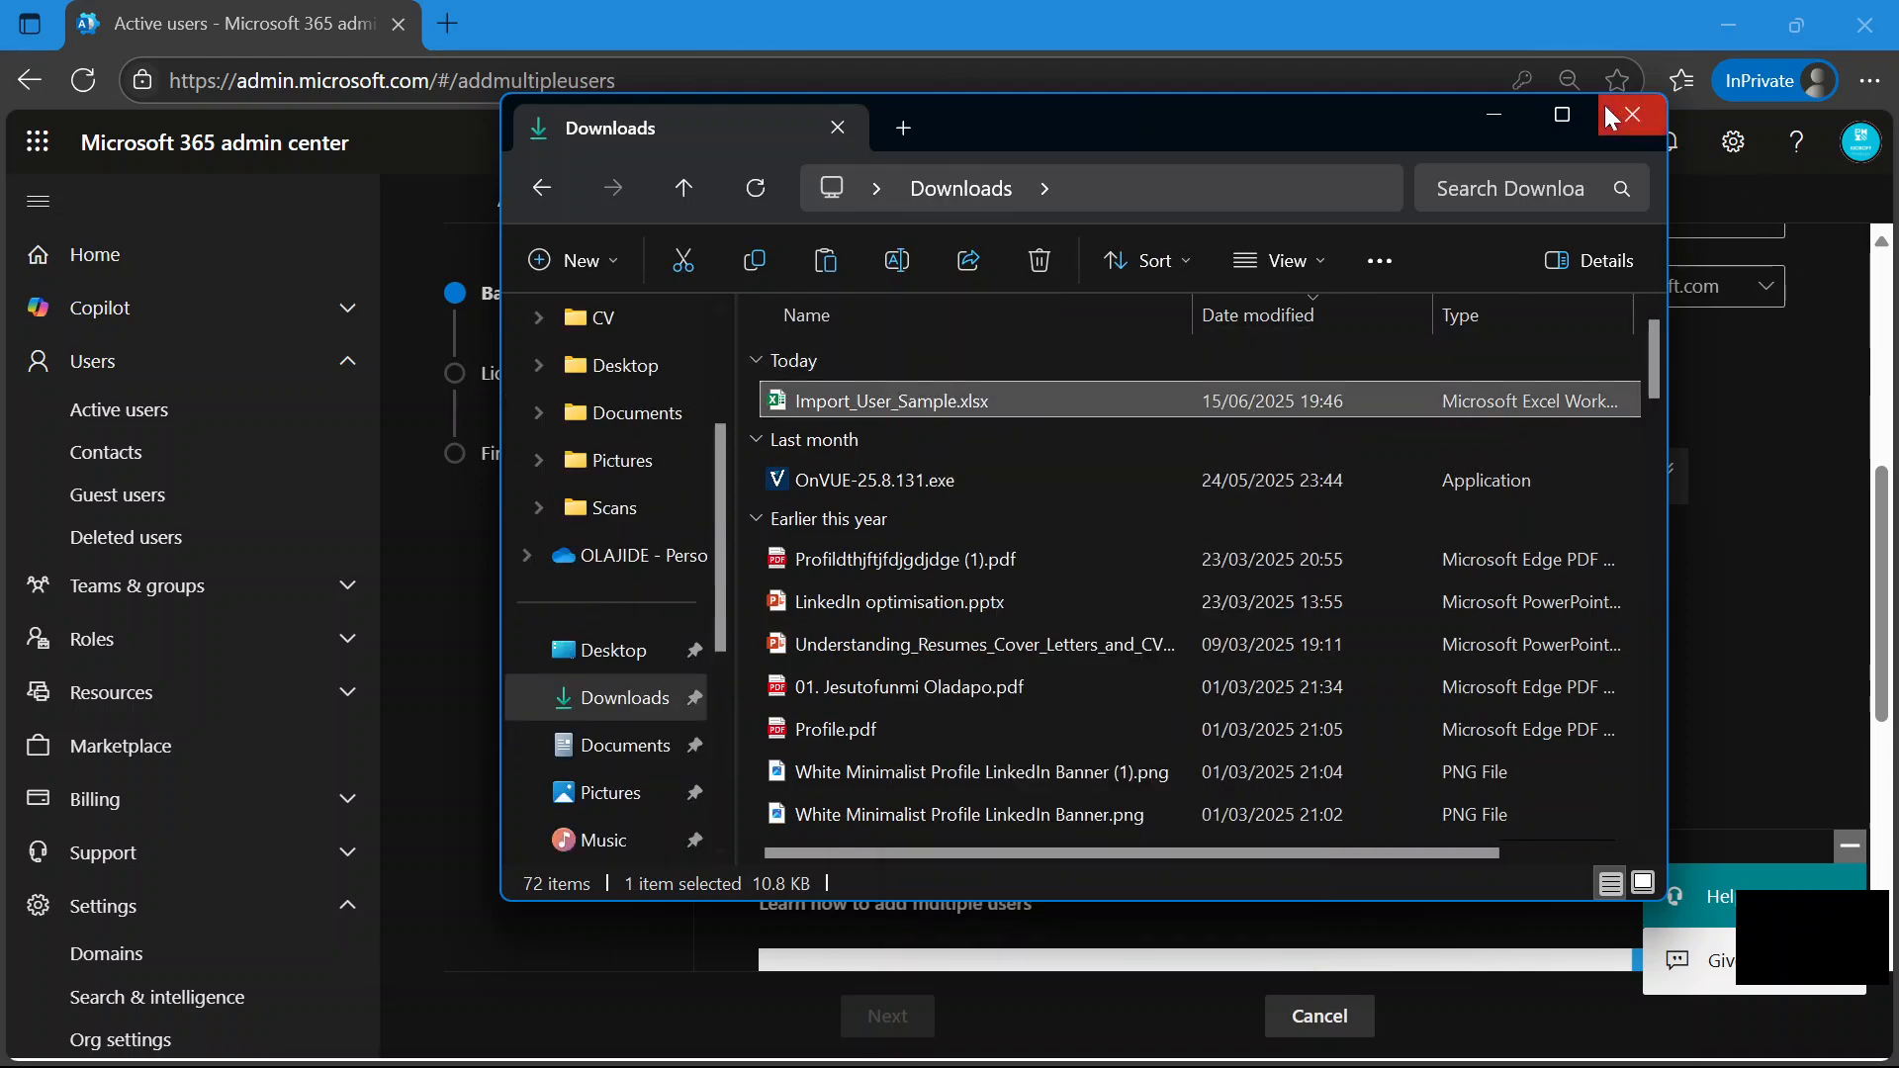
Minimize the open windows and paste the copied Import_User_Sample.xlsx workbook onto the desktop.
click(1489, 120)
click(1709, 18)
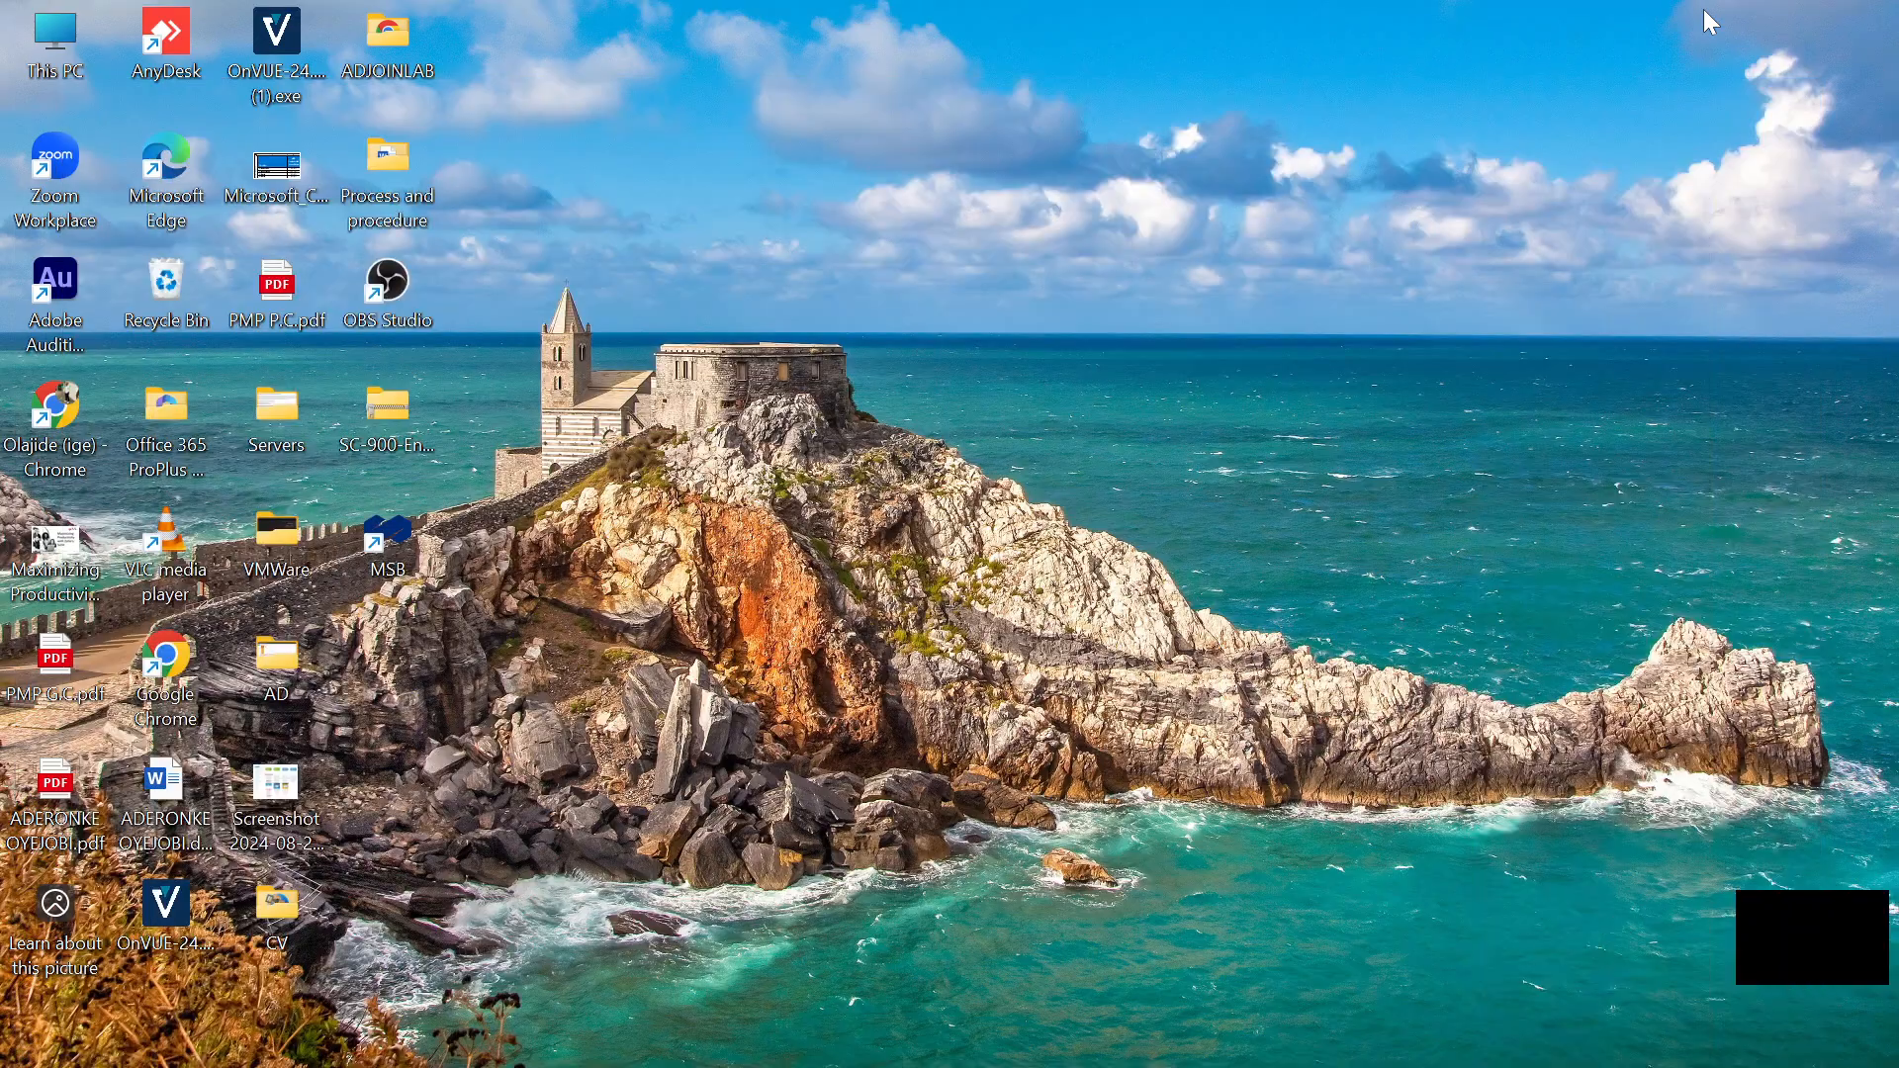
right_click(1128, 172)
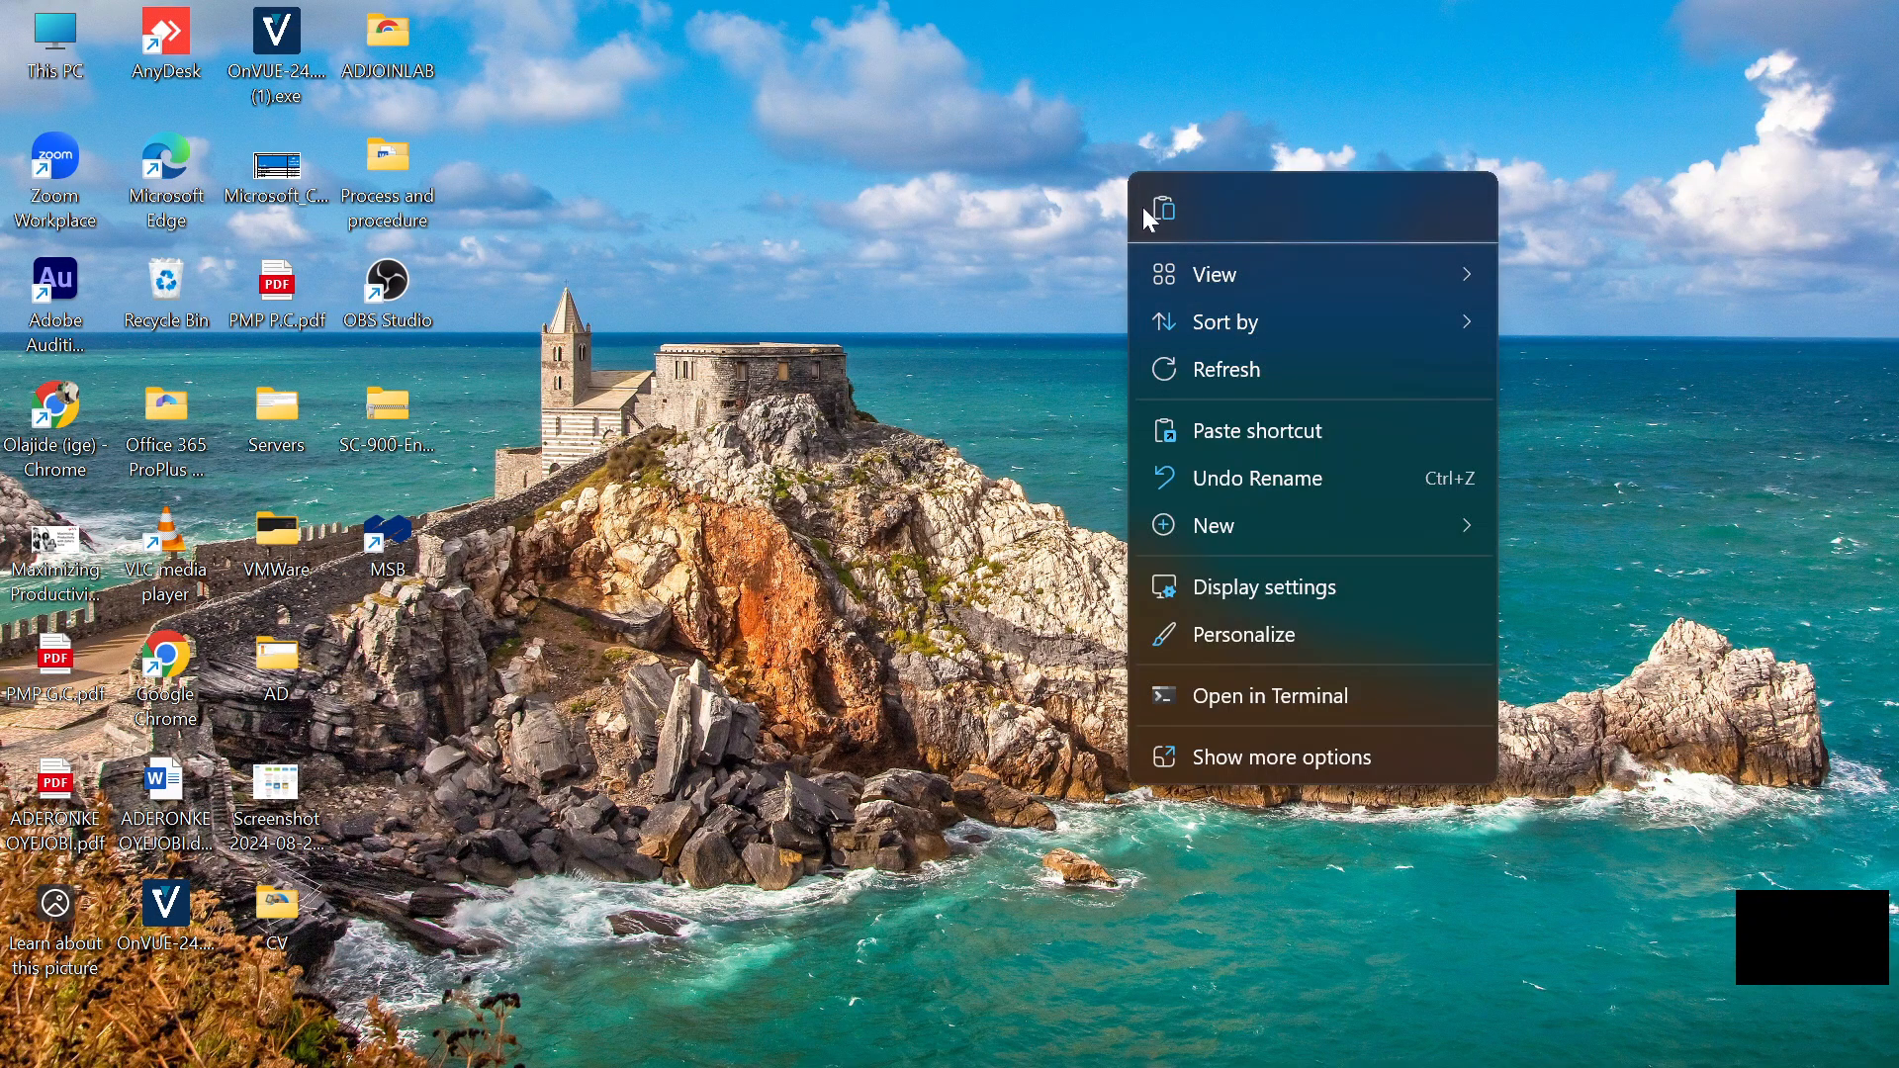
click(1139, 208)
click(785, 623)
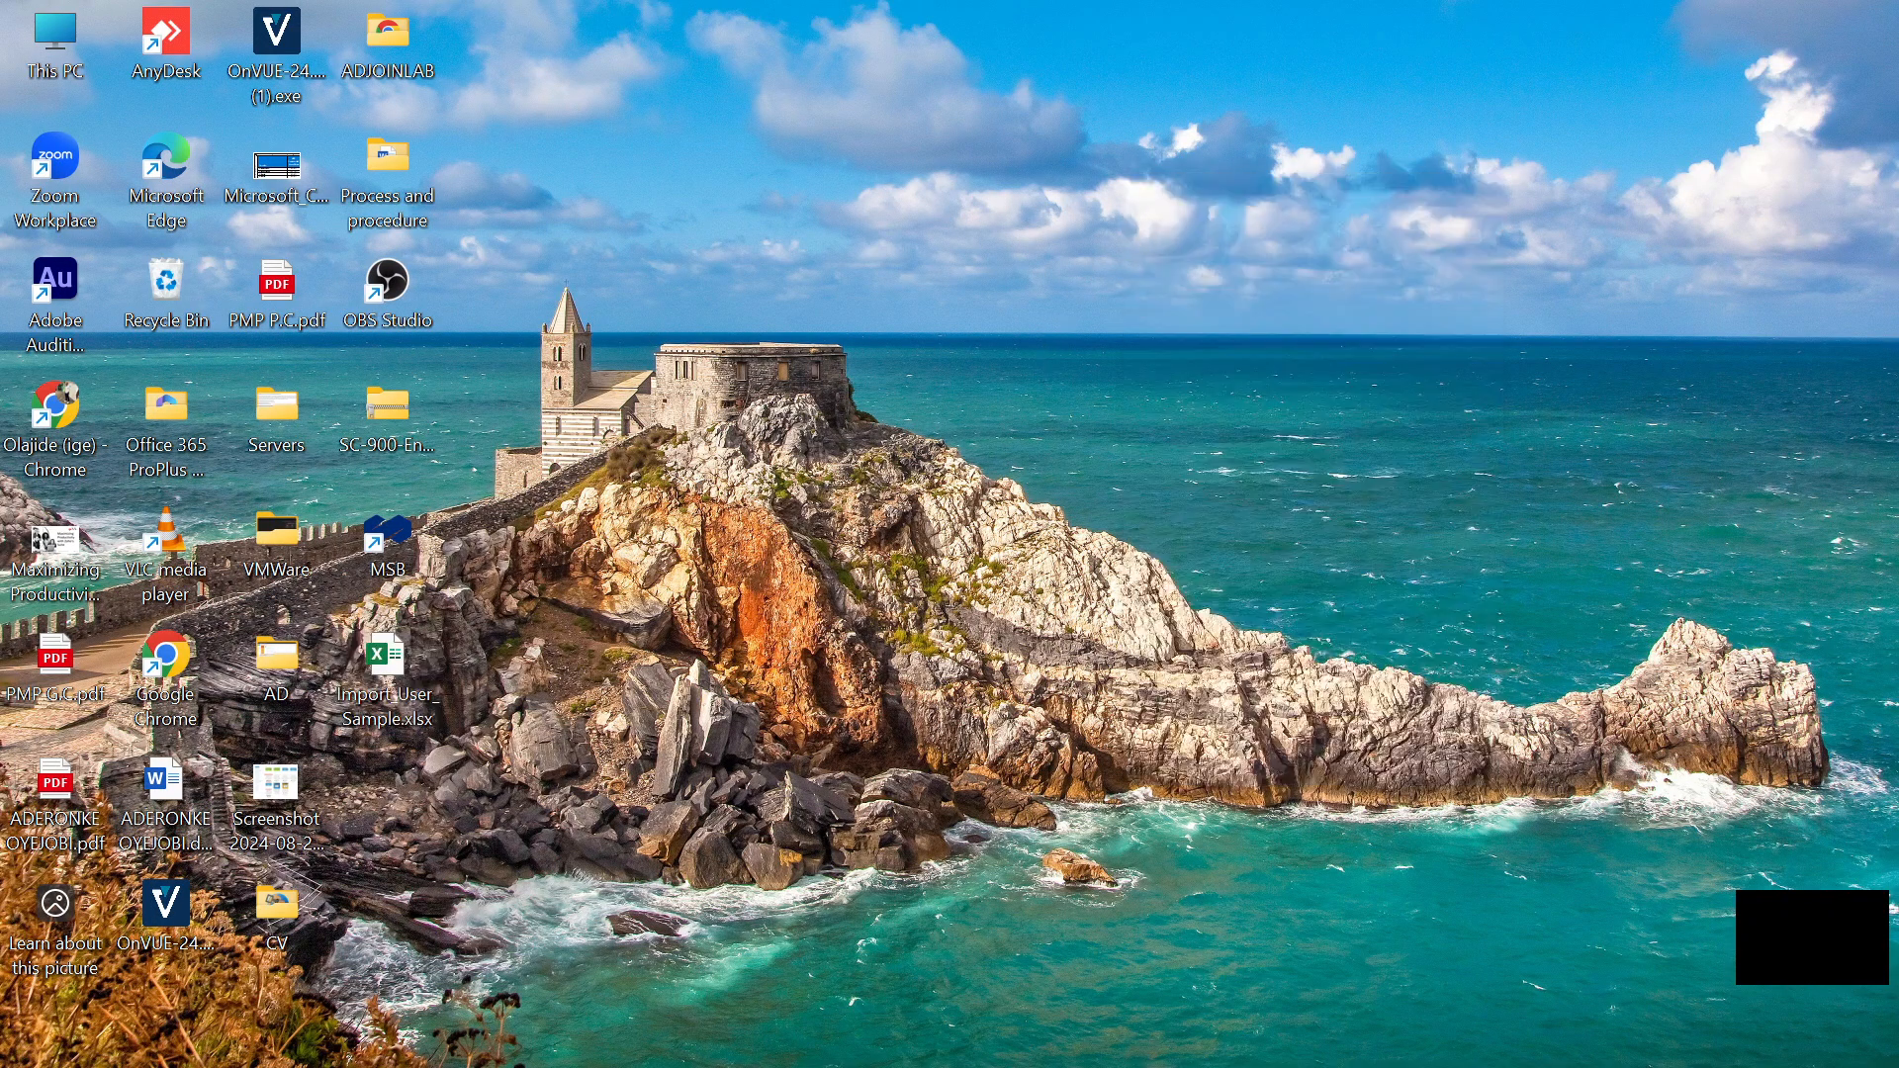
Return to the admin center in Edge and look through the Desktop folder for the sample file to upload.
mouse_move(680, 1066)
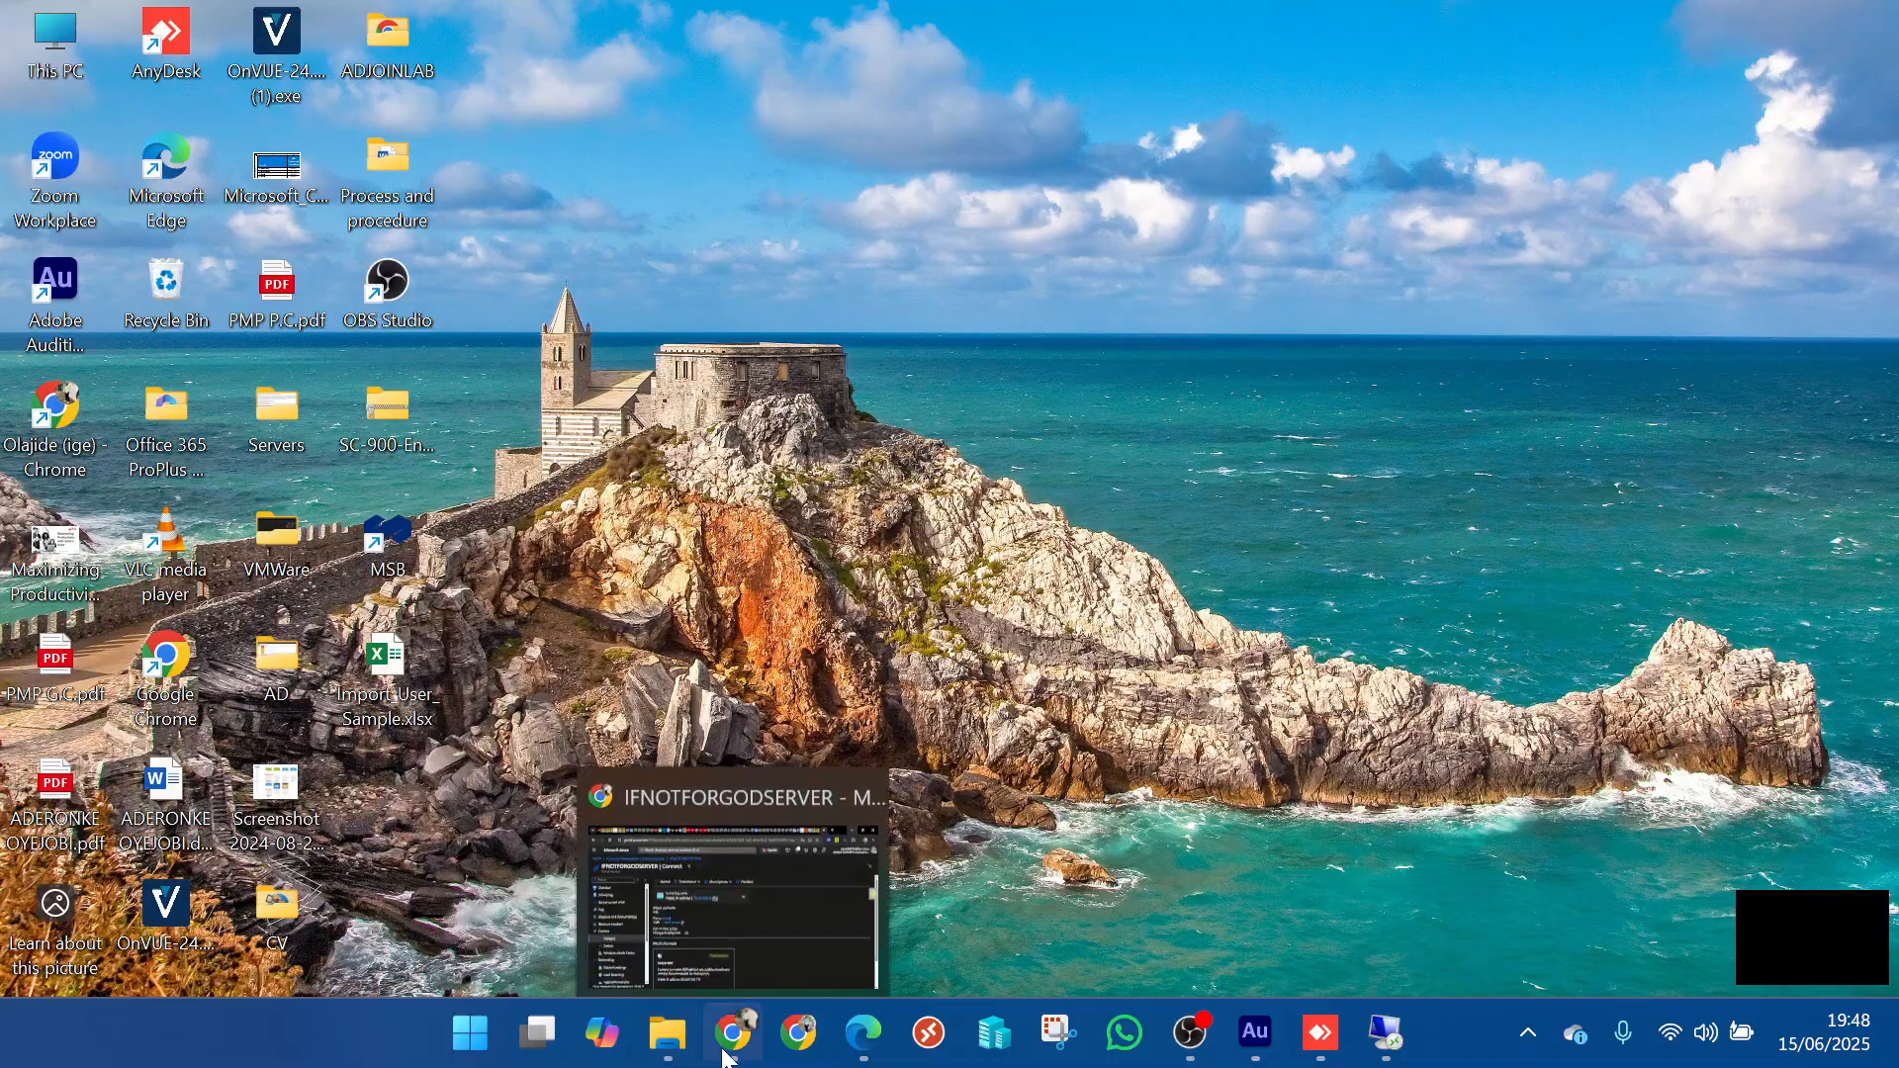
click(750, 880)
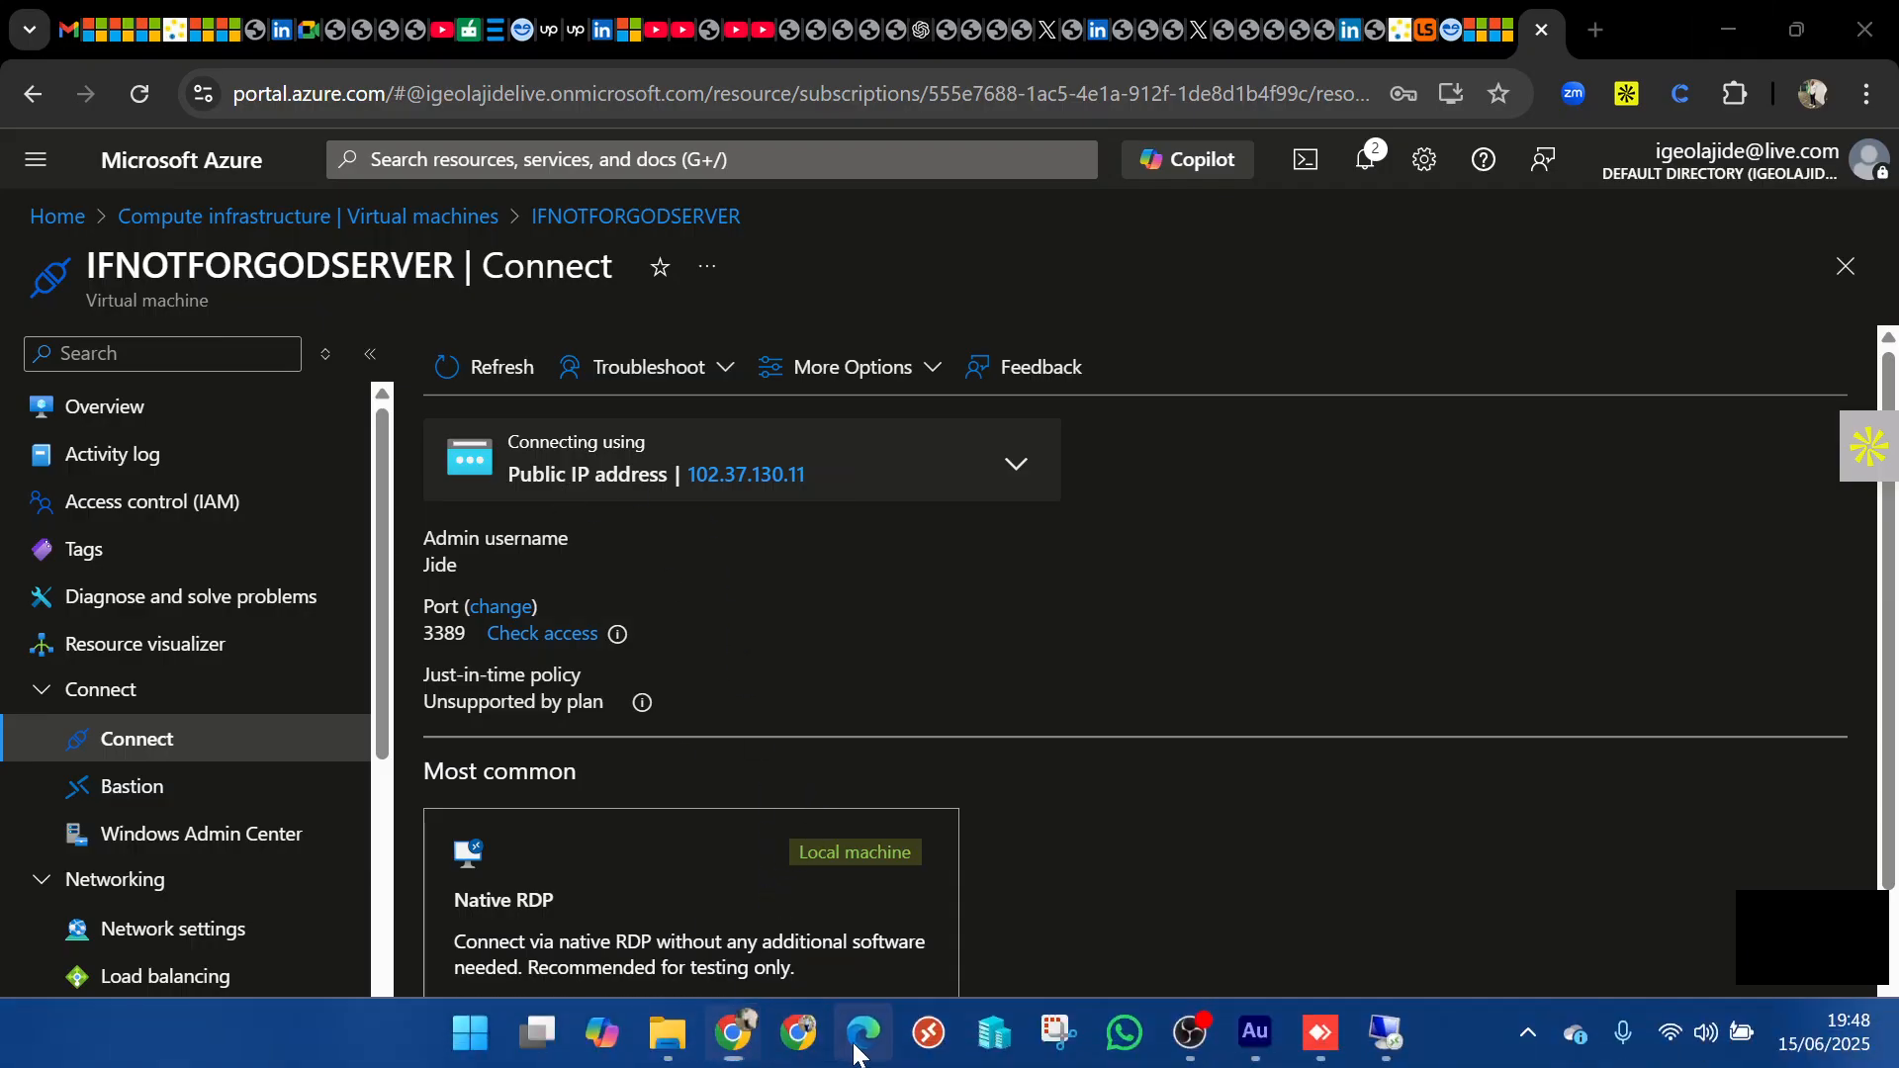
click(863, 1034)
click(1365, 719)
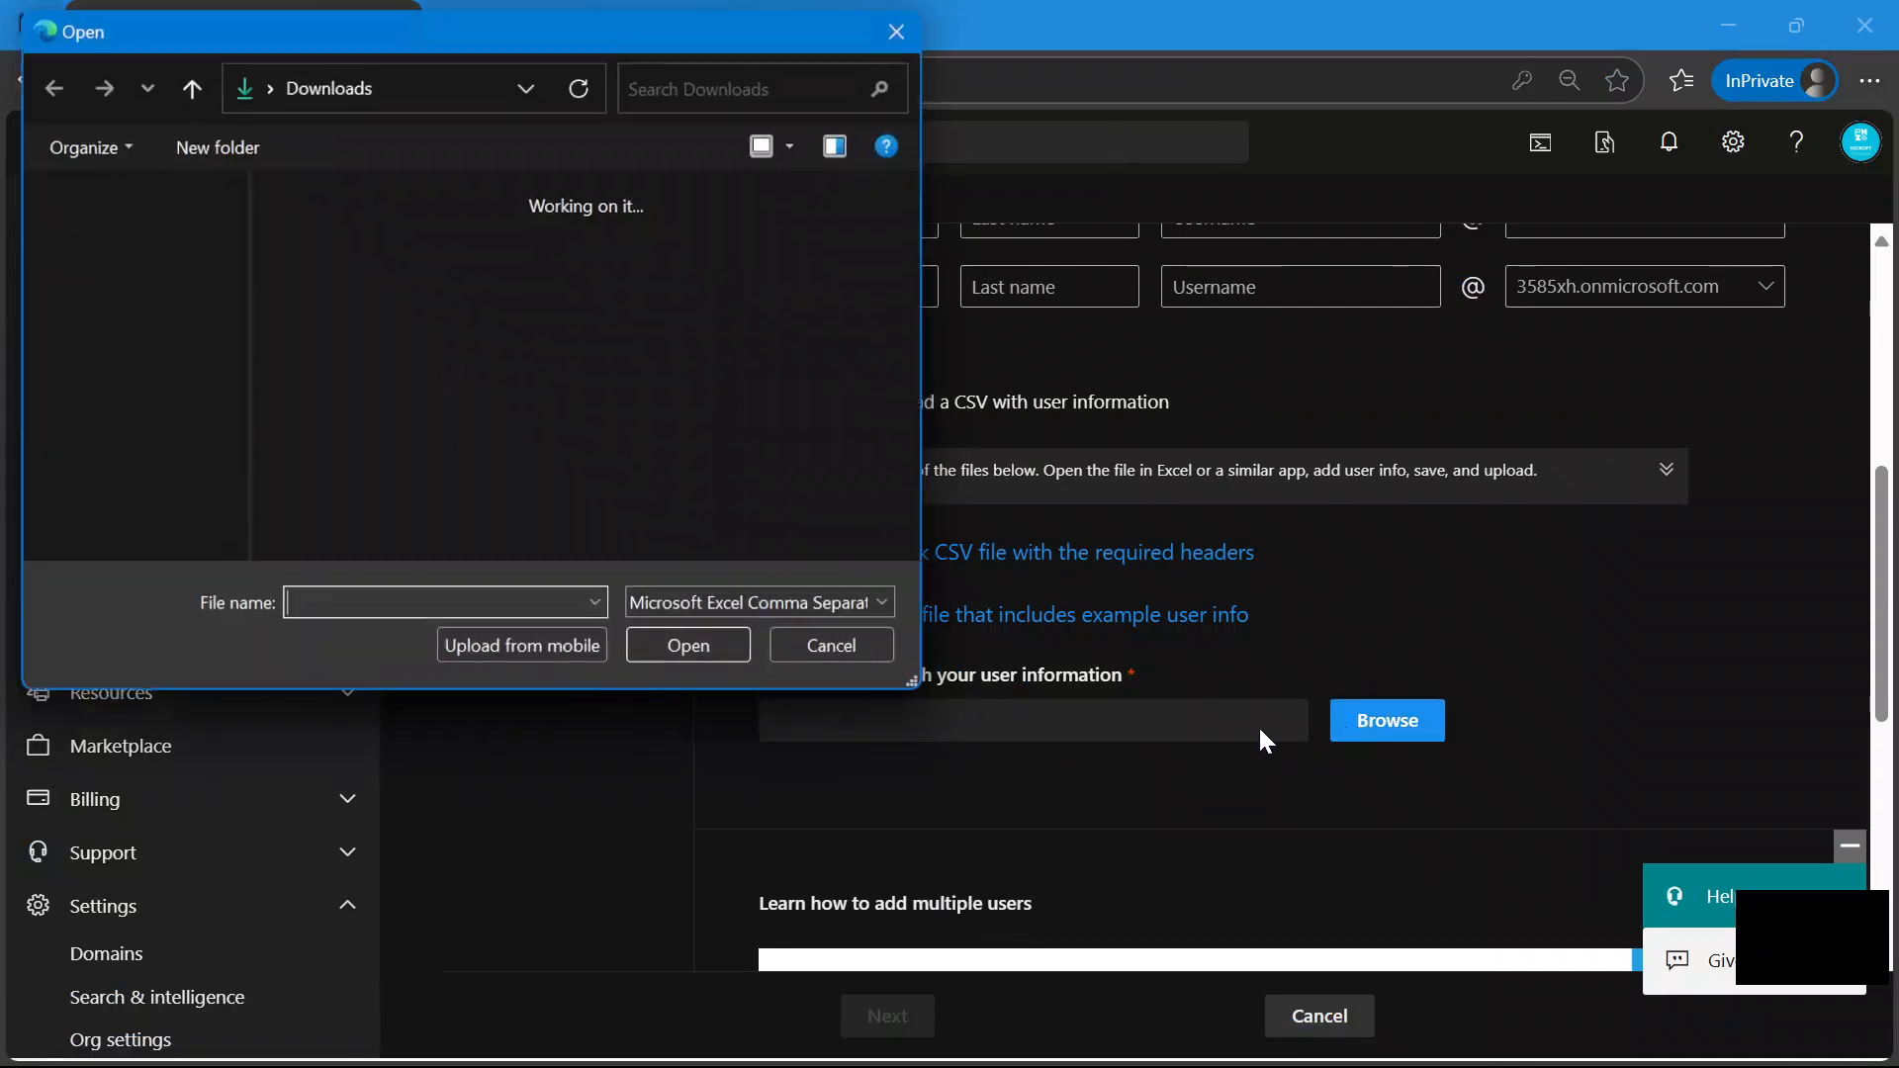
scroll(115, 522, down, 1)
click(119, 479)
click(119, 428)
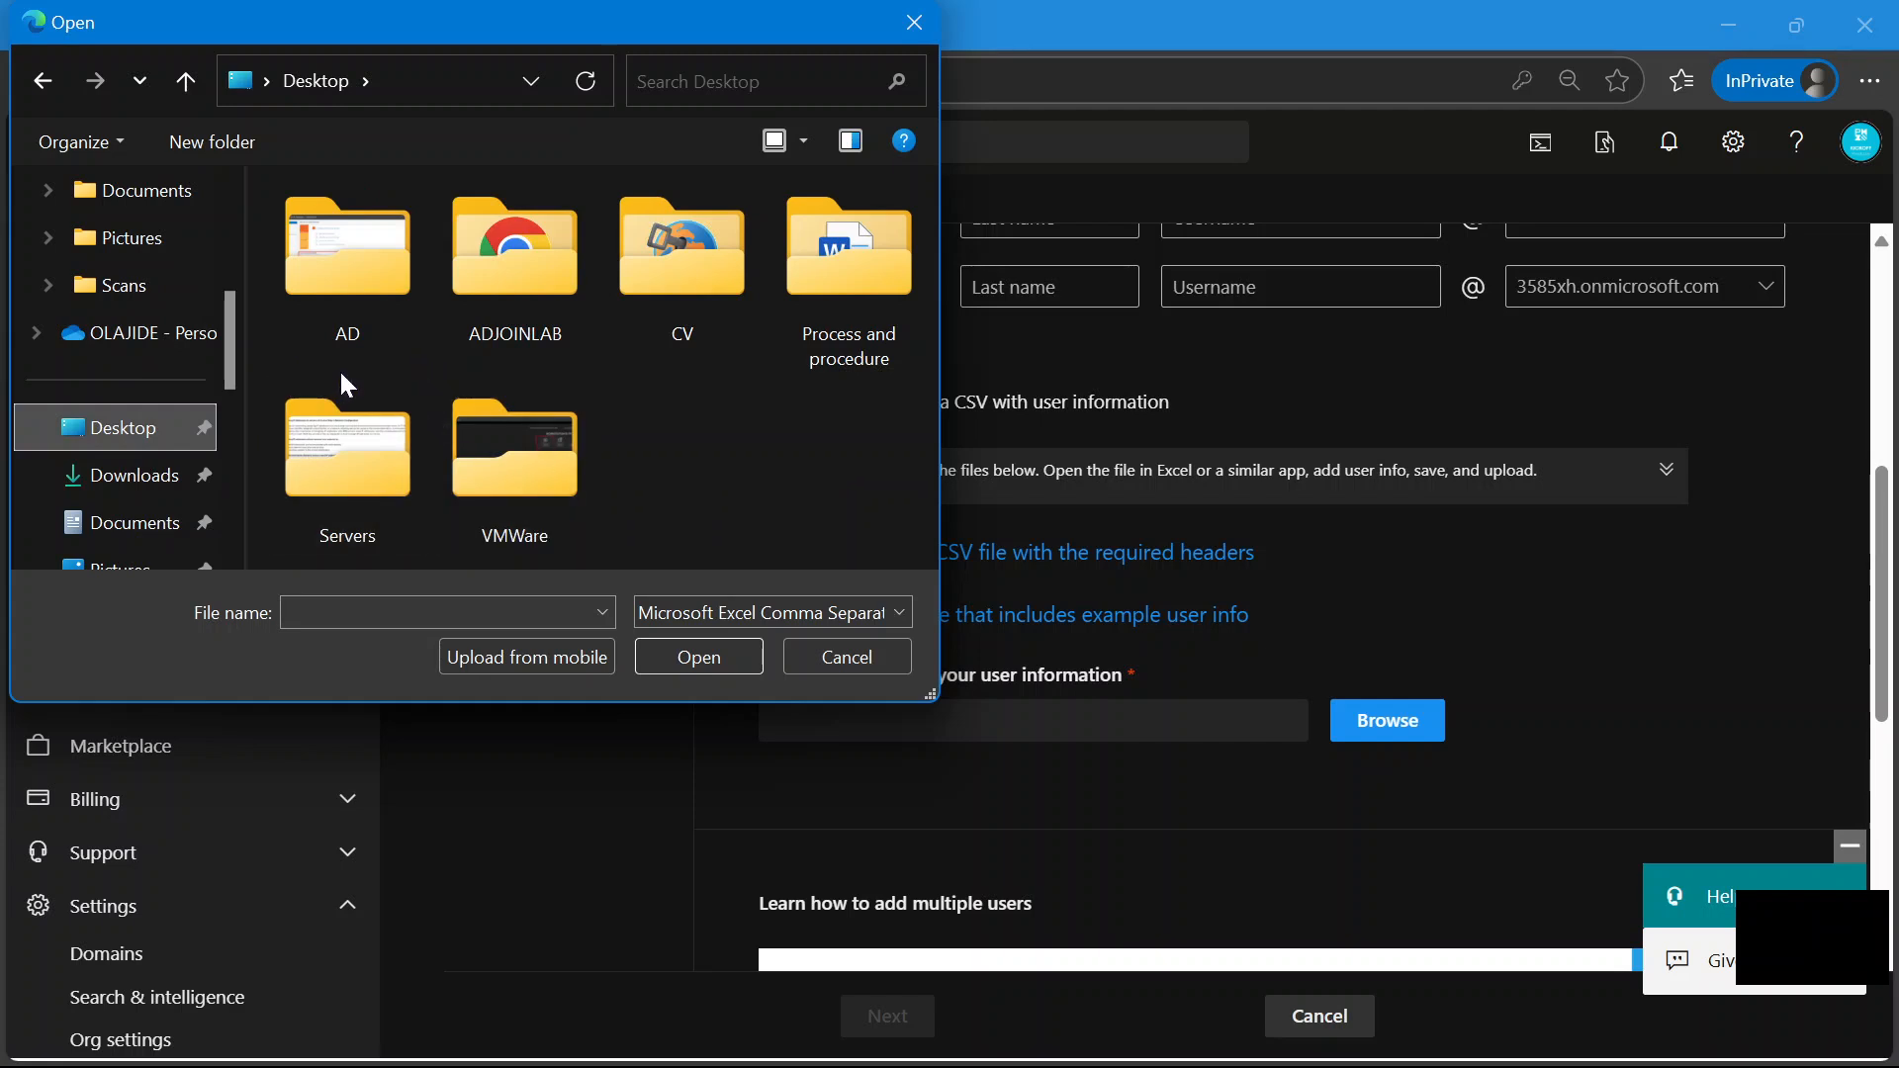
click(522, 77)
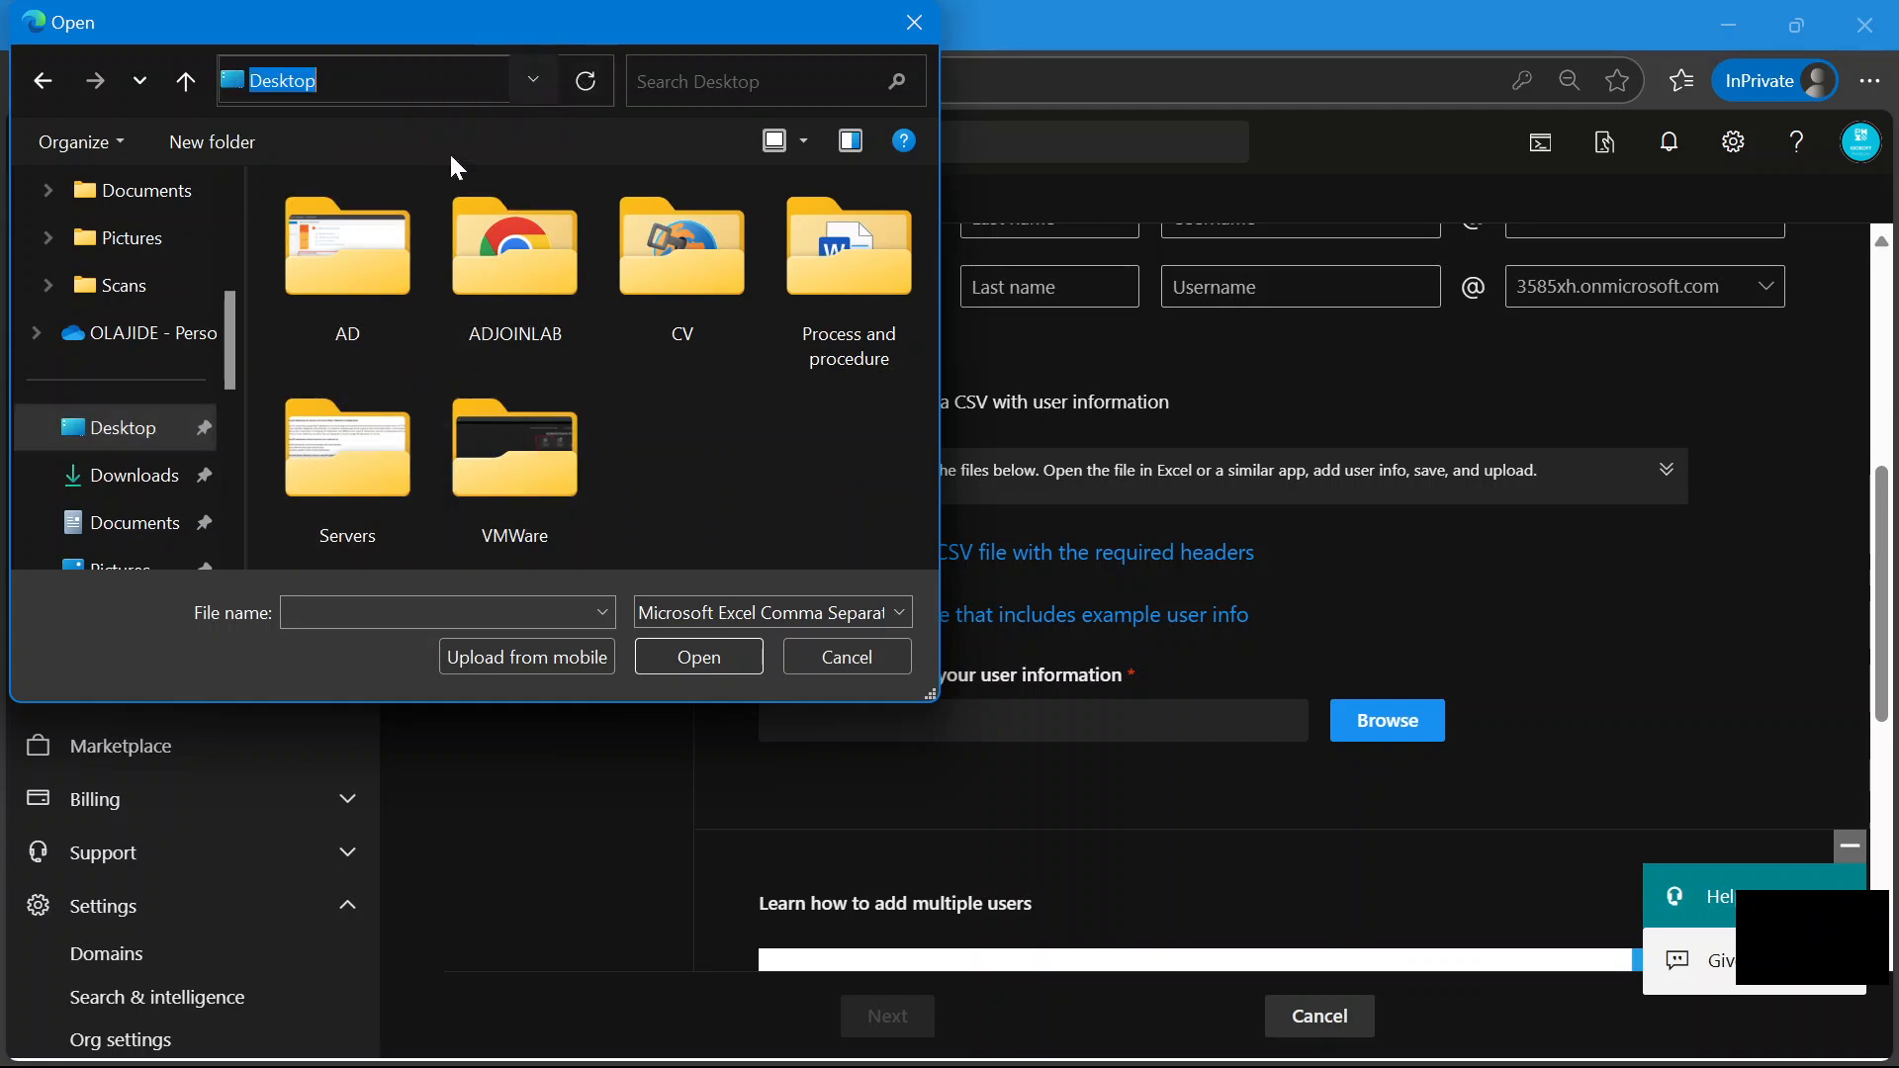
scroll(126, 477, down, 5)
scroll(126, 477, up, 5)
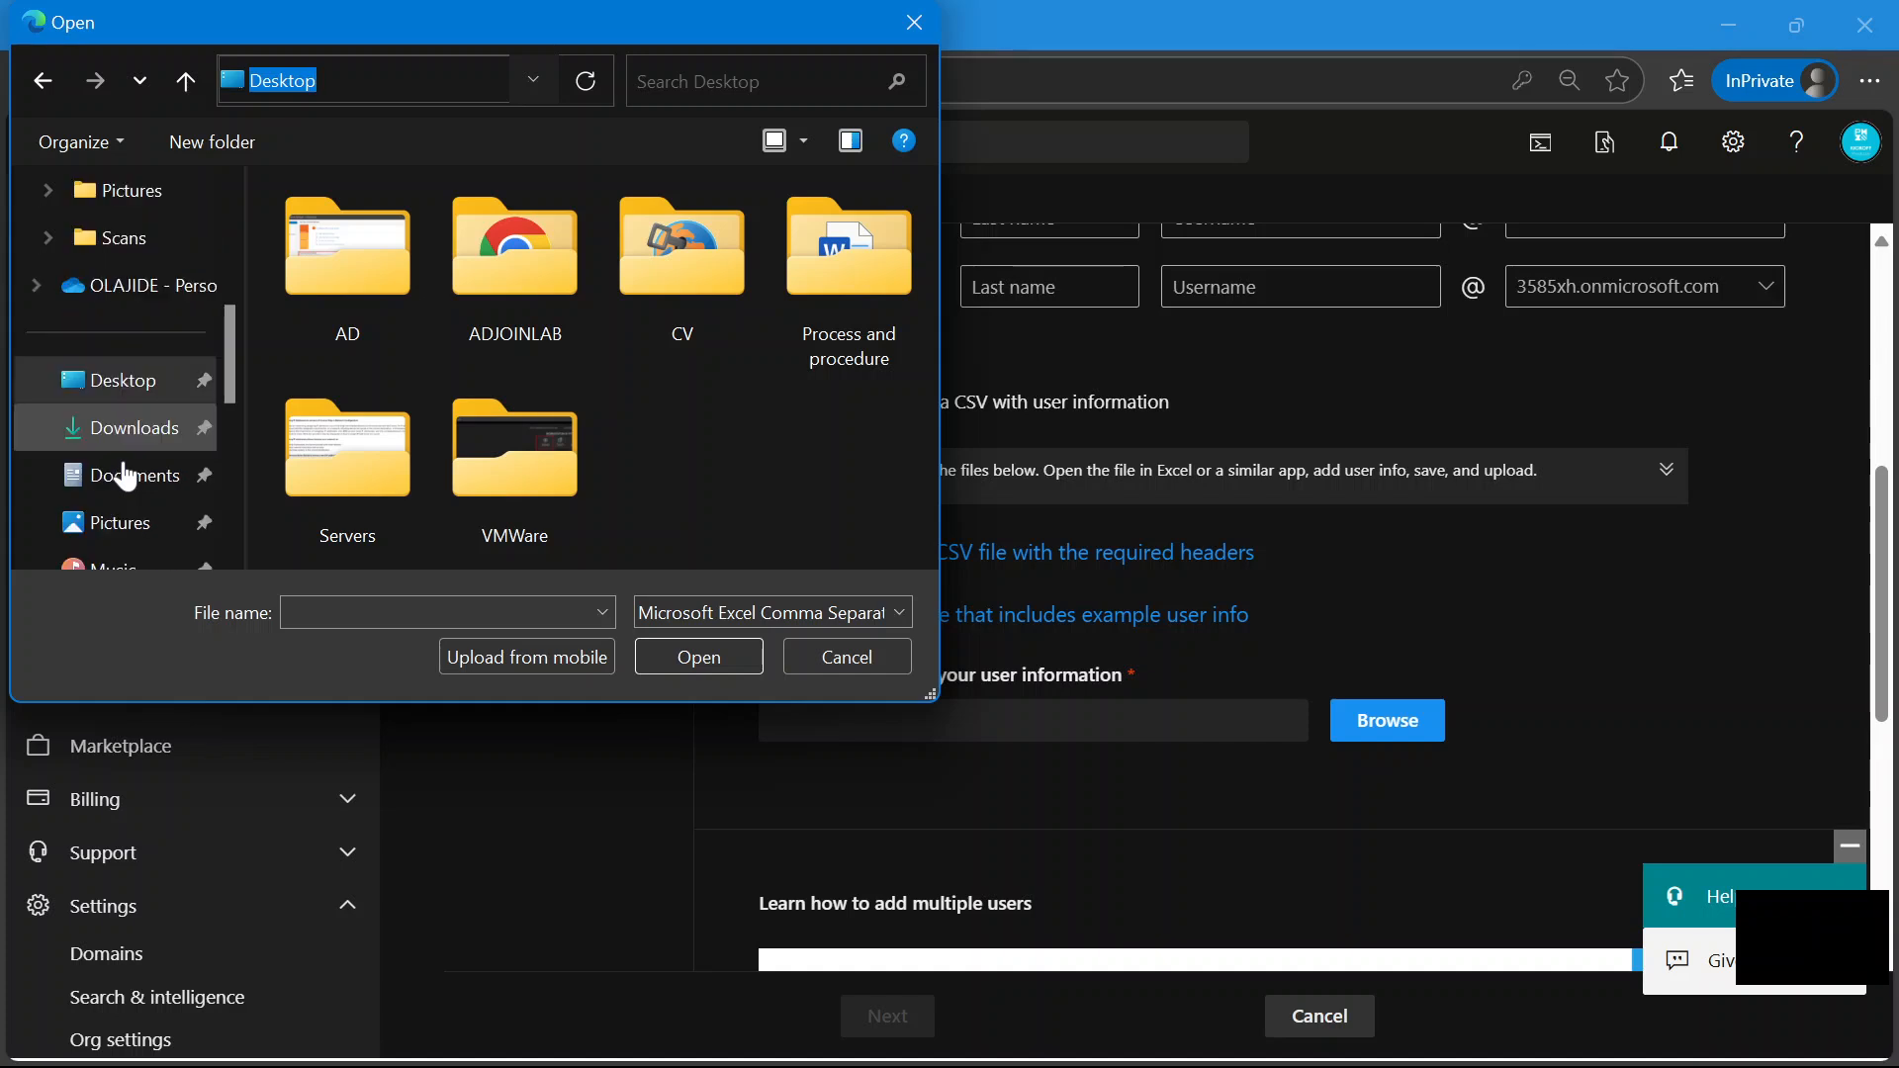
click(118, 382)
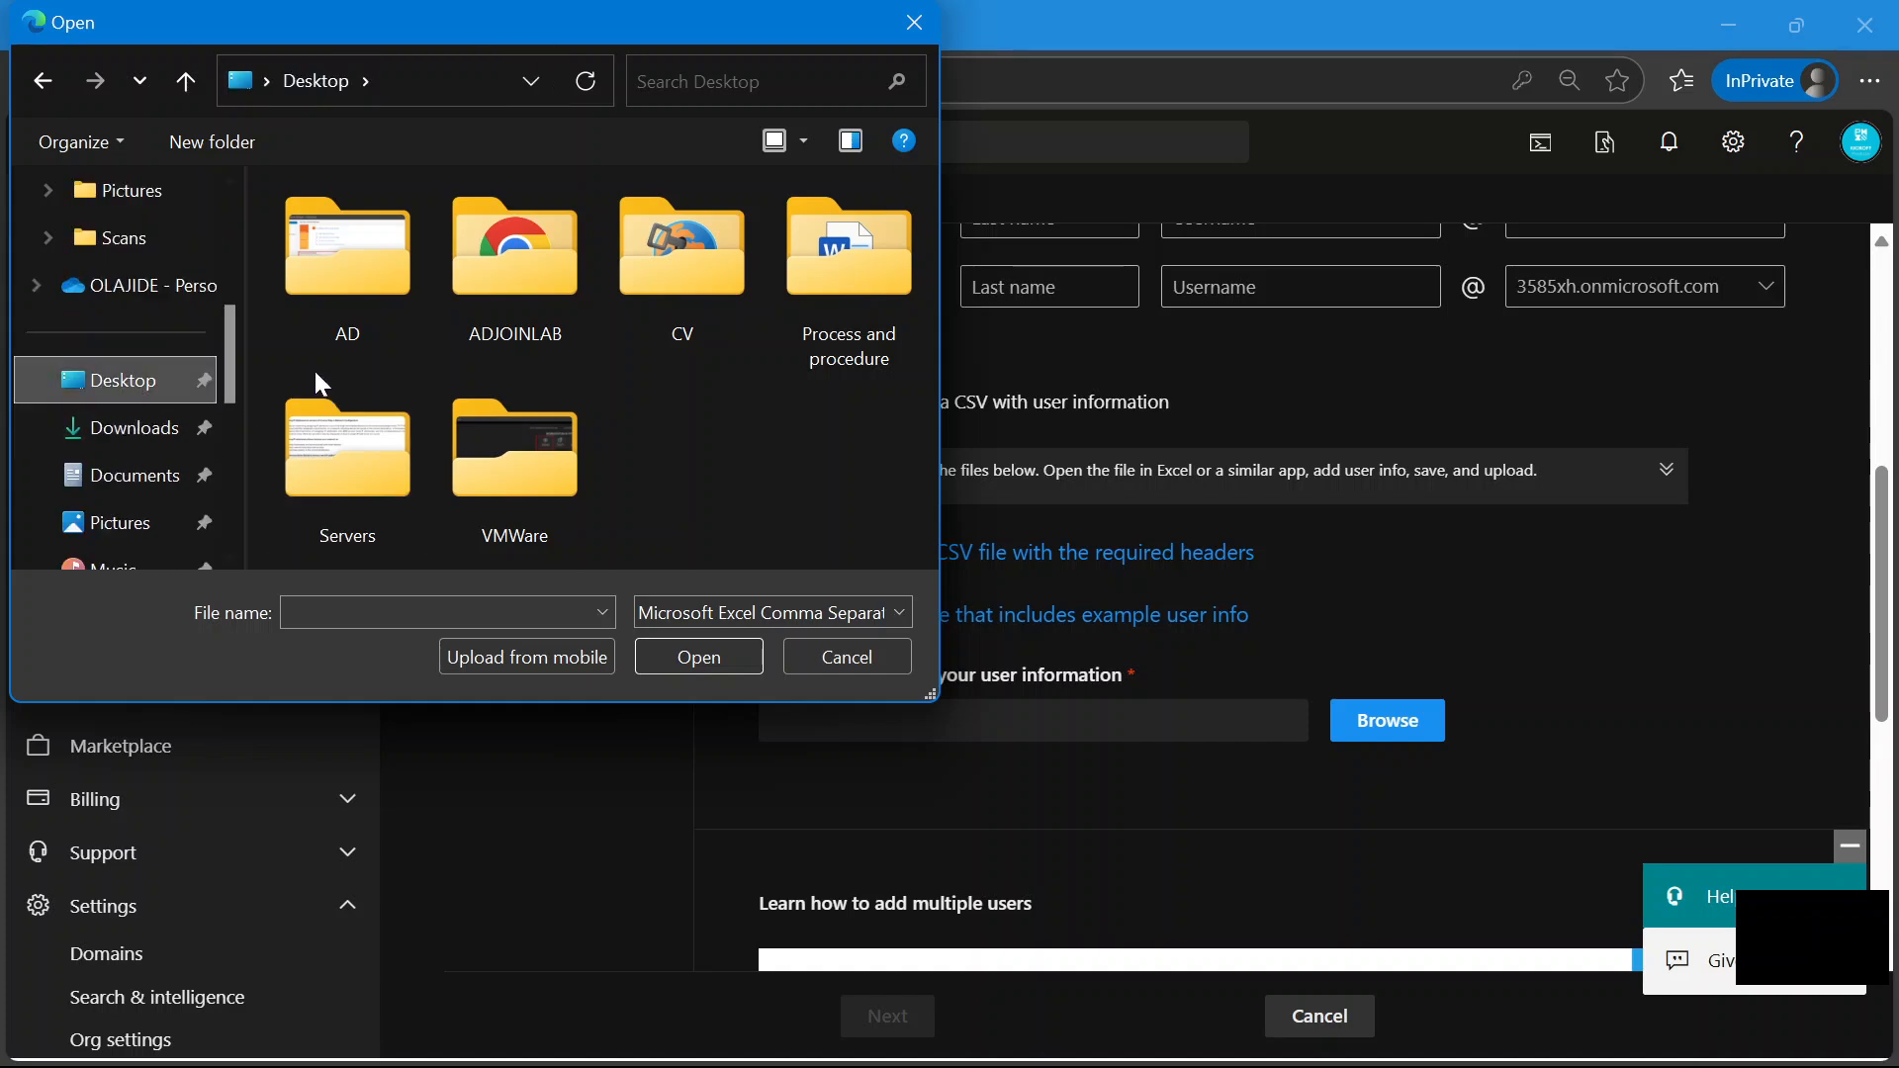
Show all file types in the Downloads folder and try to upload Import_User_Sample.xlsx as the user information file.
click(58, 427)
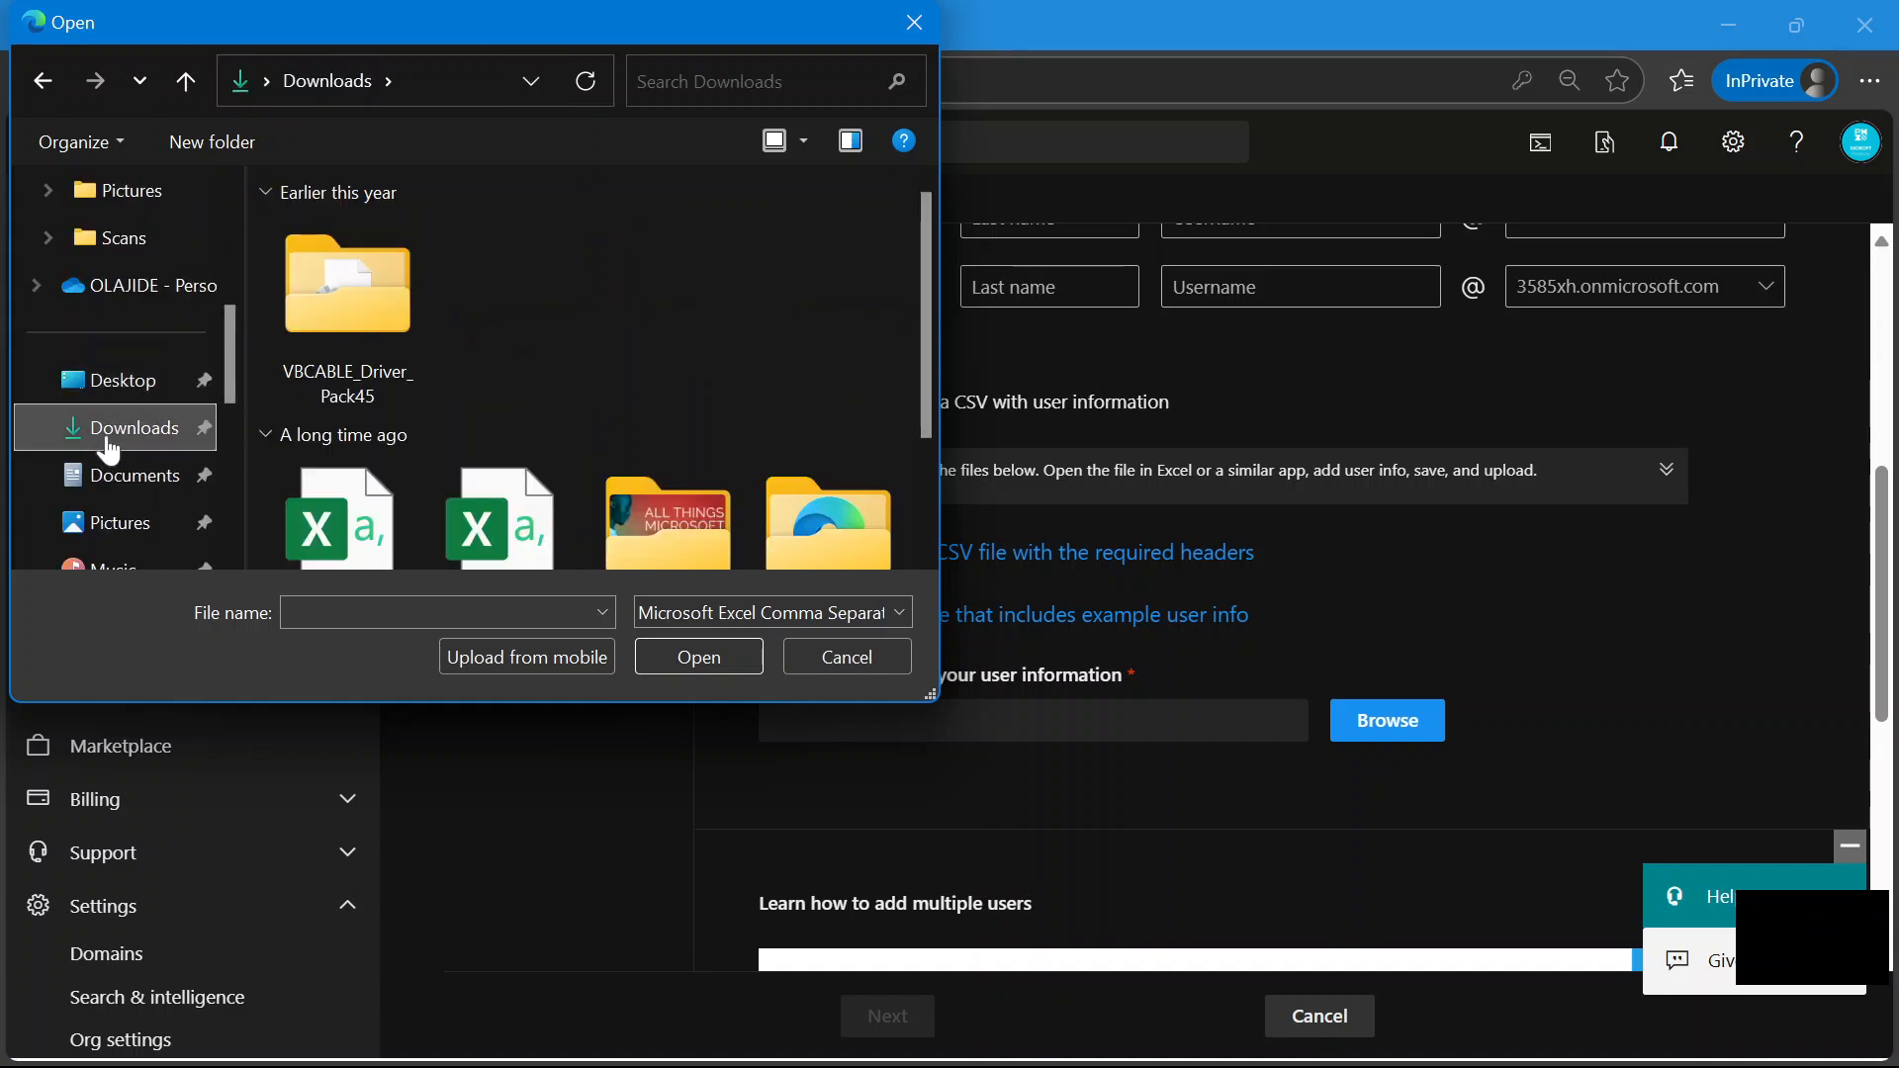
click(755, 612)
click(749, 612)
click(734, 614)
click(725, 665)
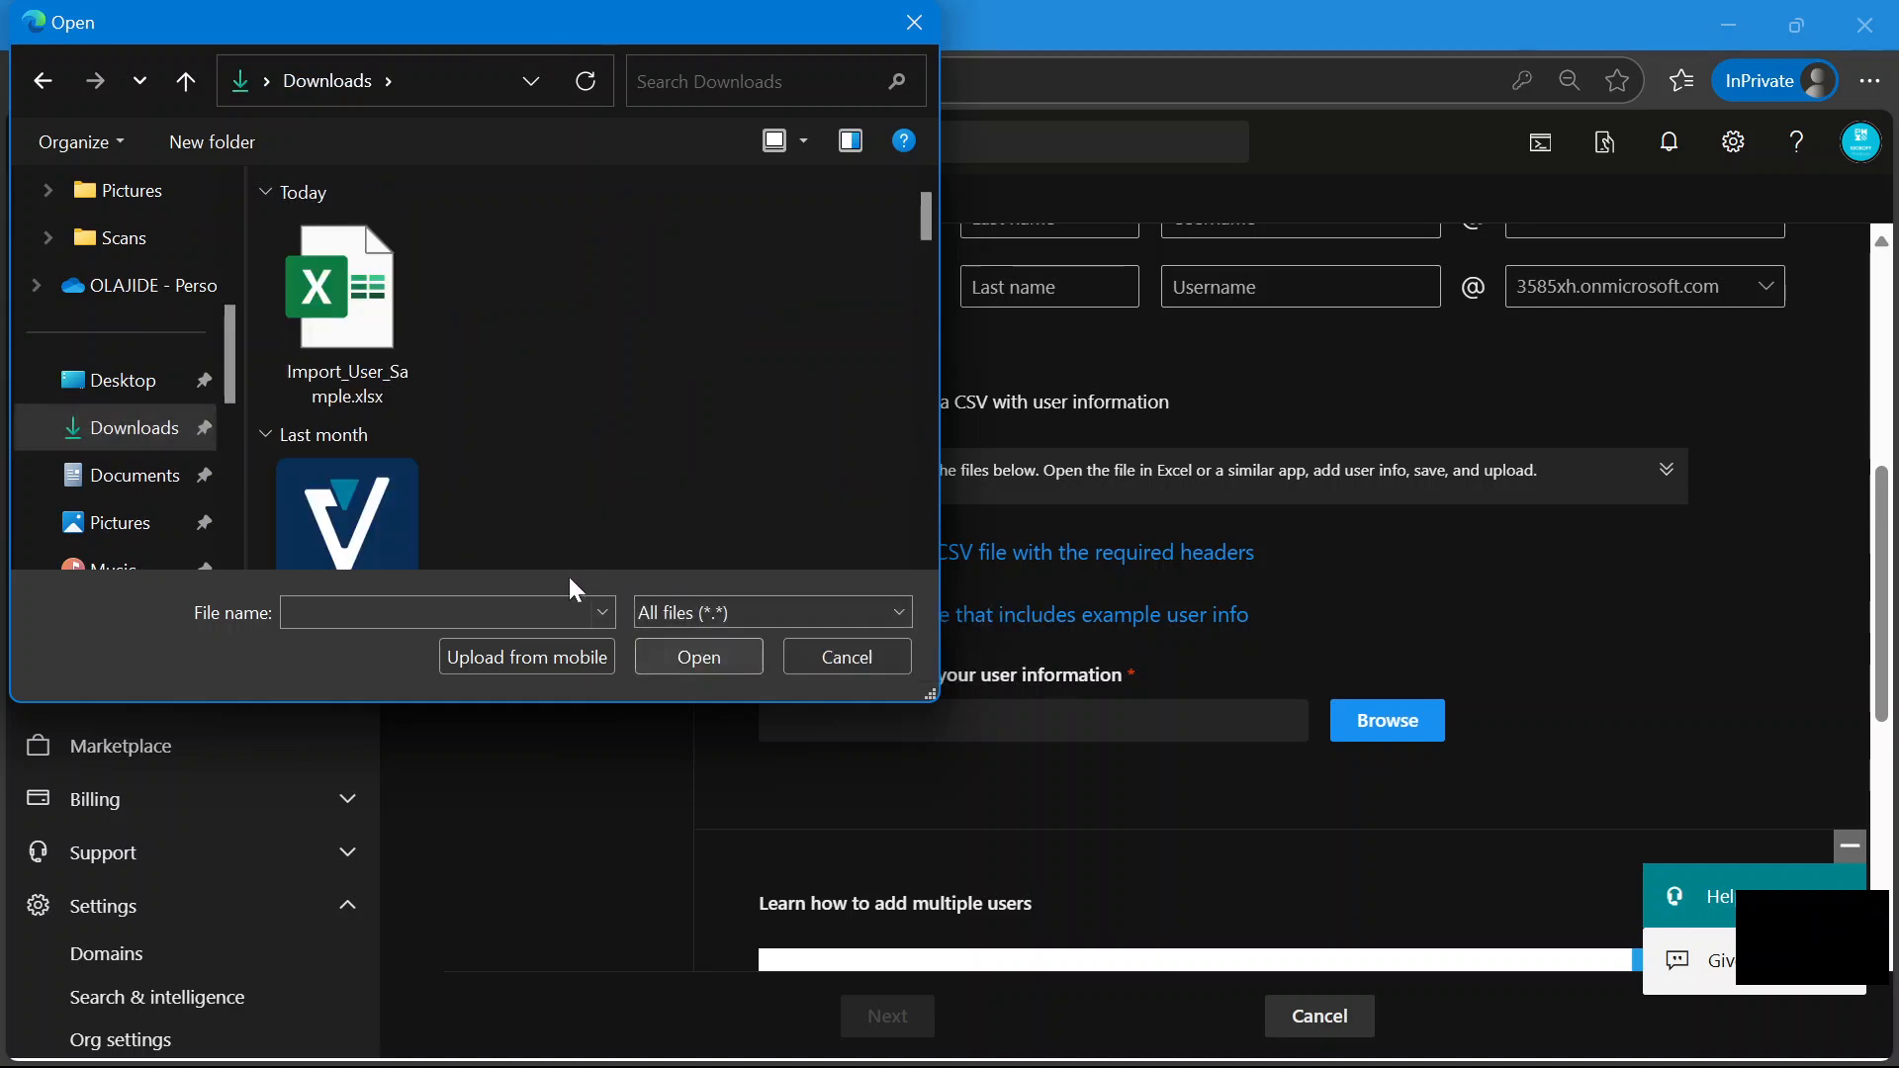
click(351, 335)
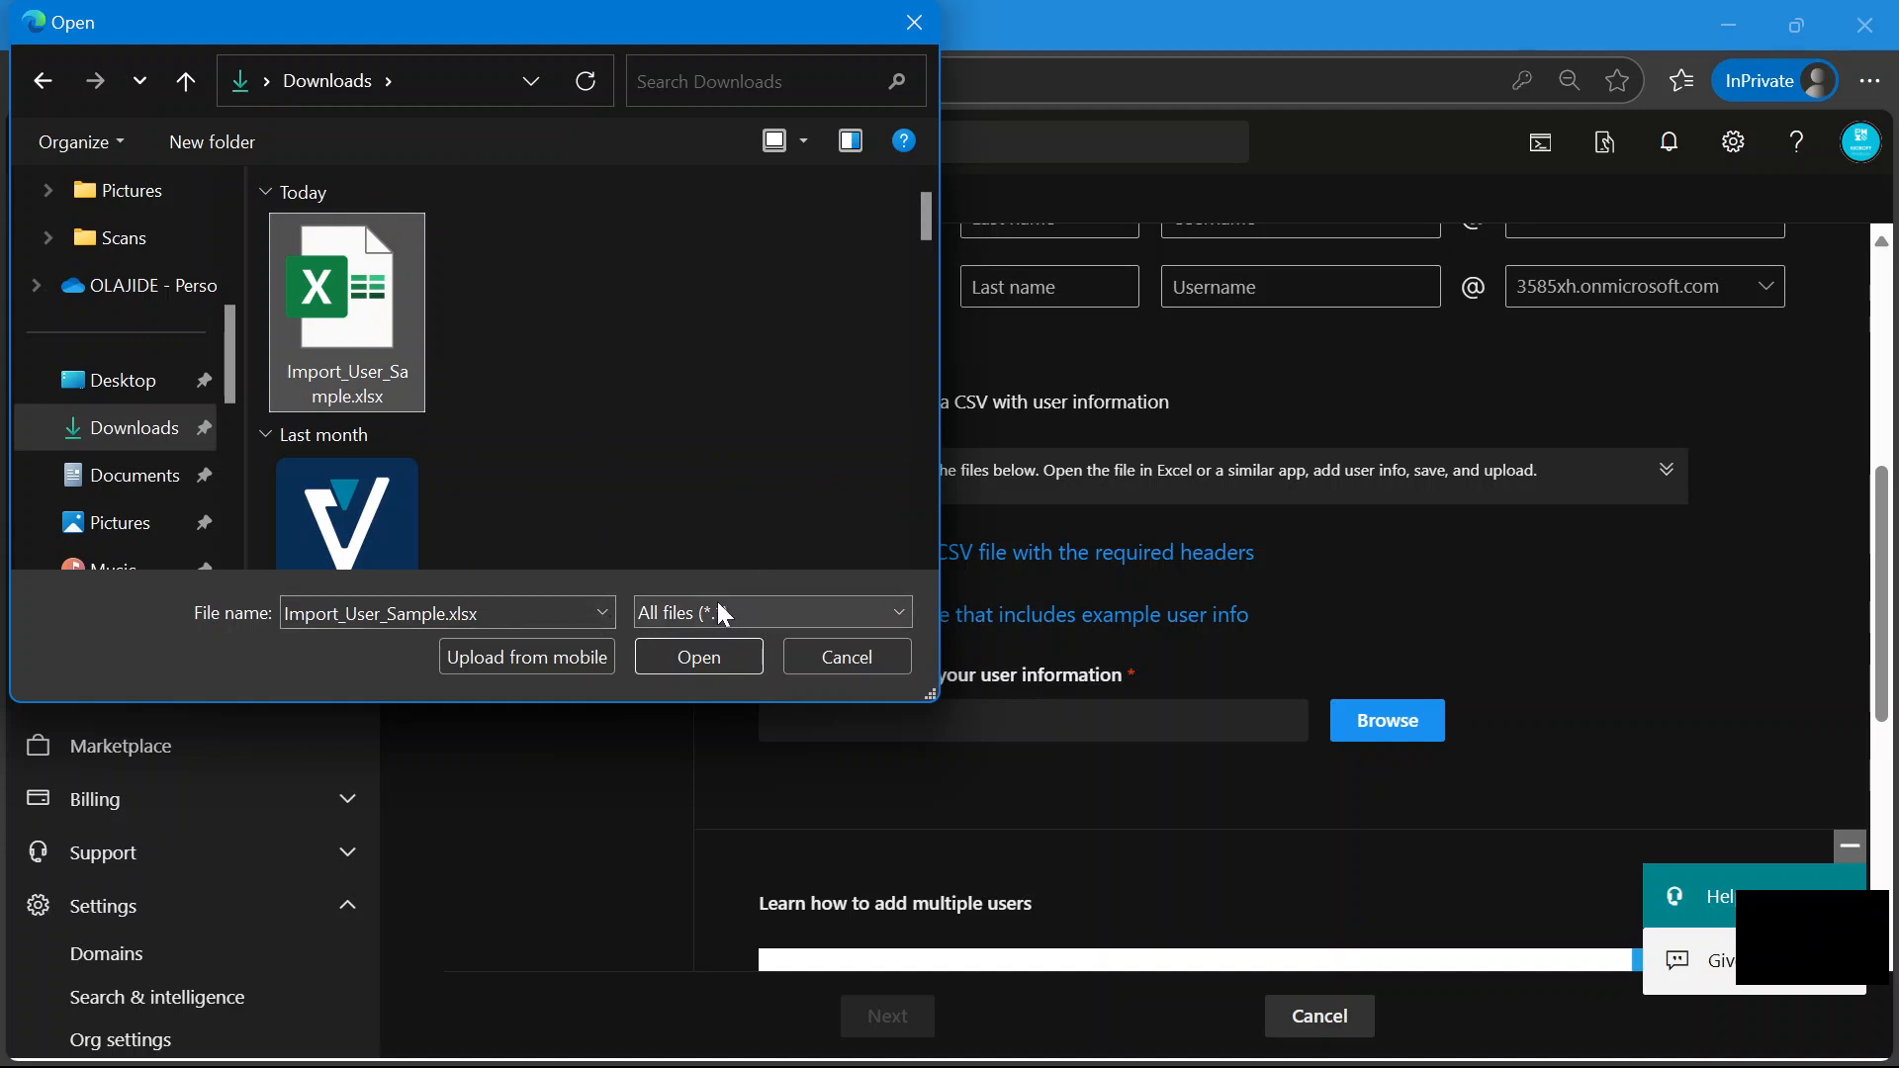
click(702, 655)
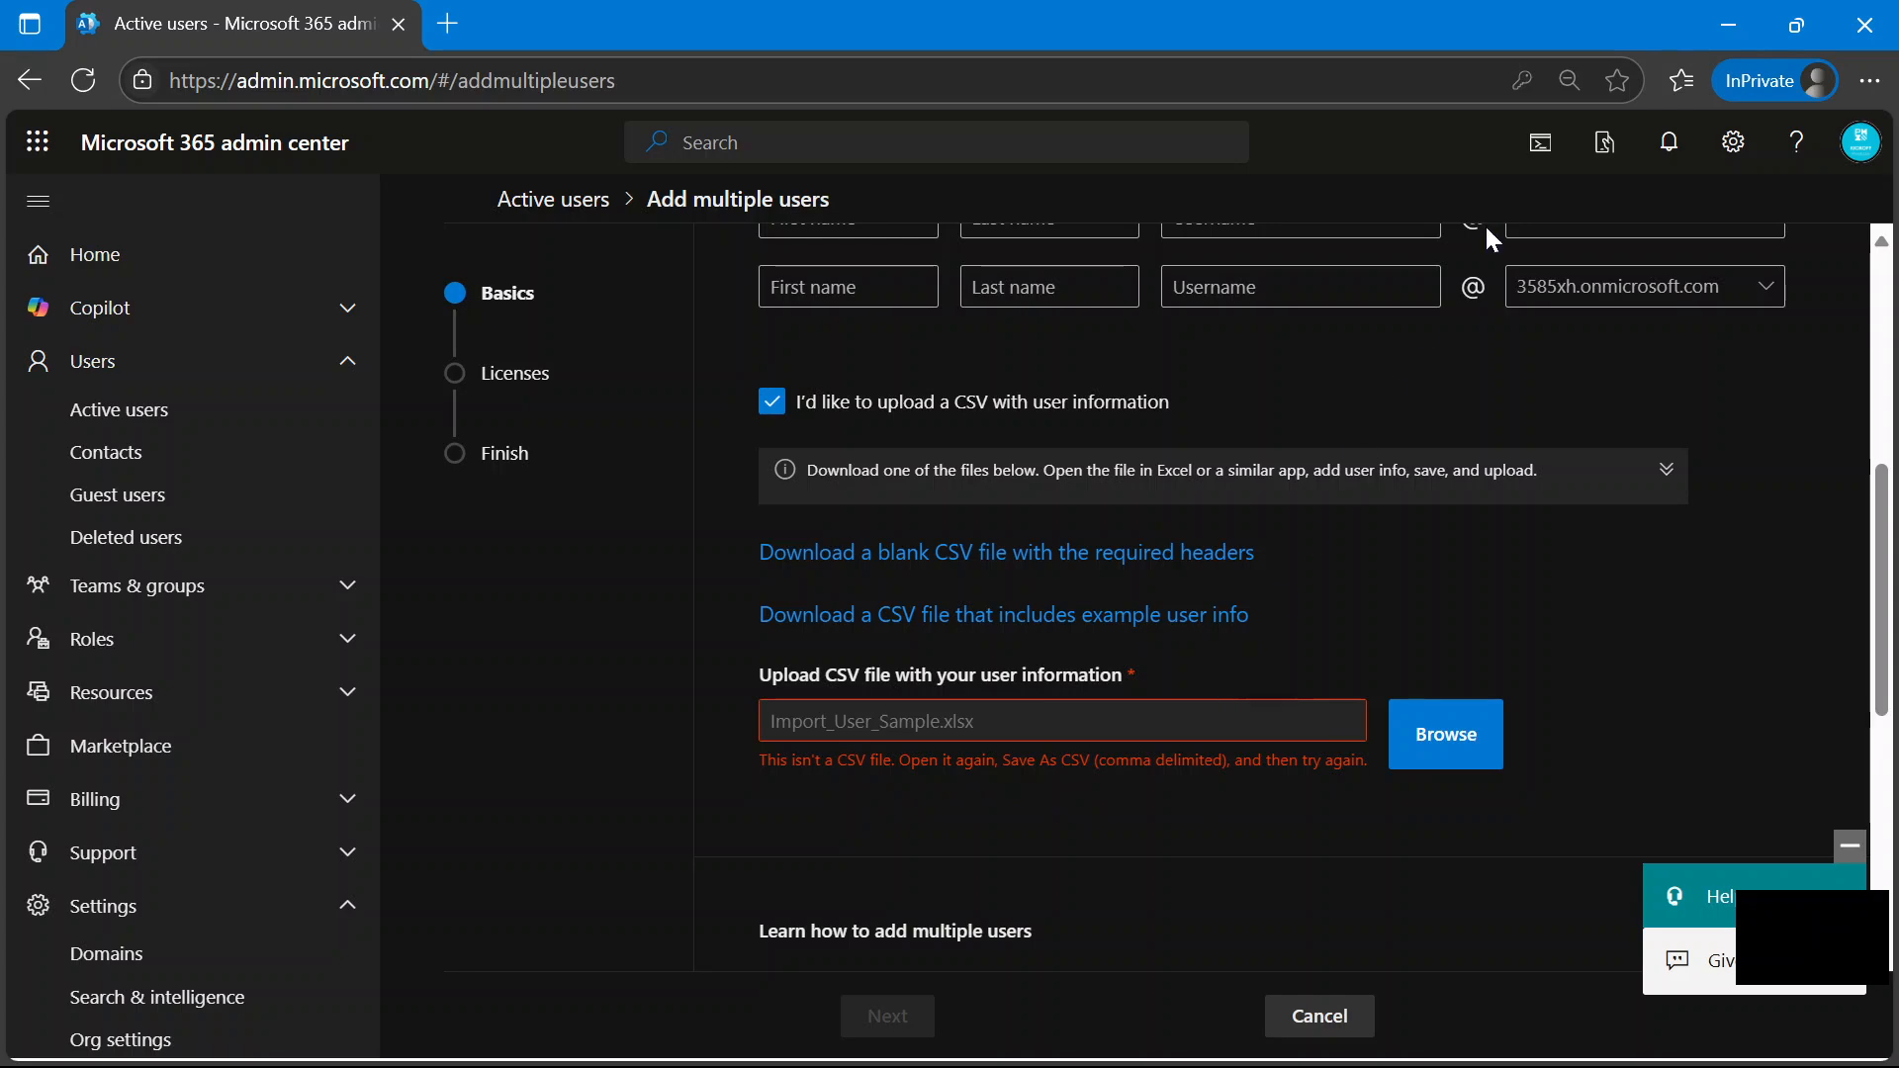
Open the Import_User_Sample.xlsx workbook in Excel and start saving a copy in the Downloads folder.
mouse_move(954, 1063)
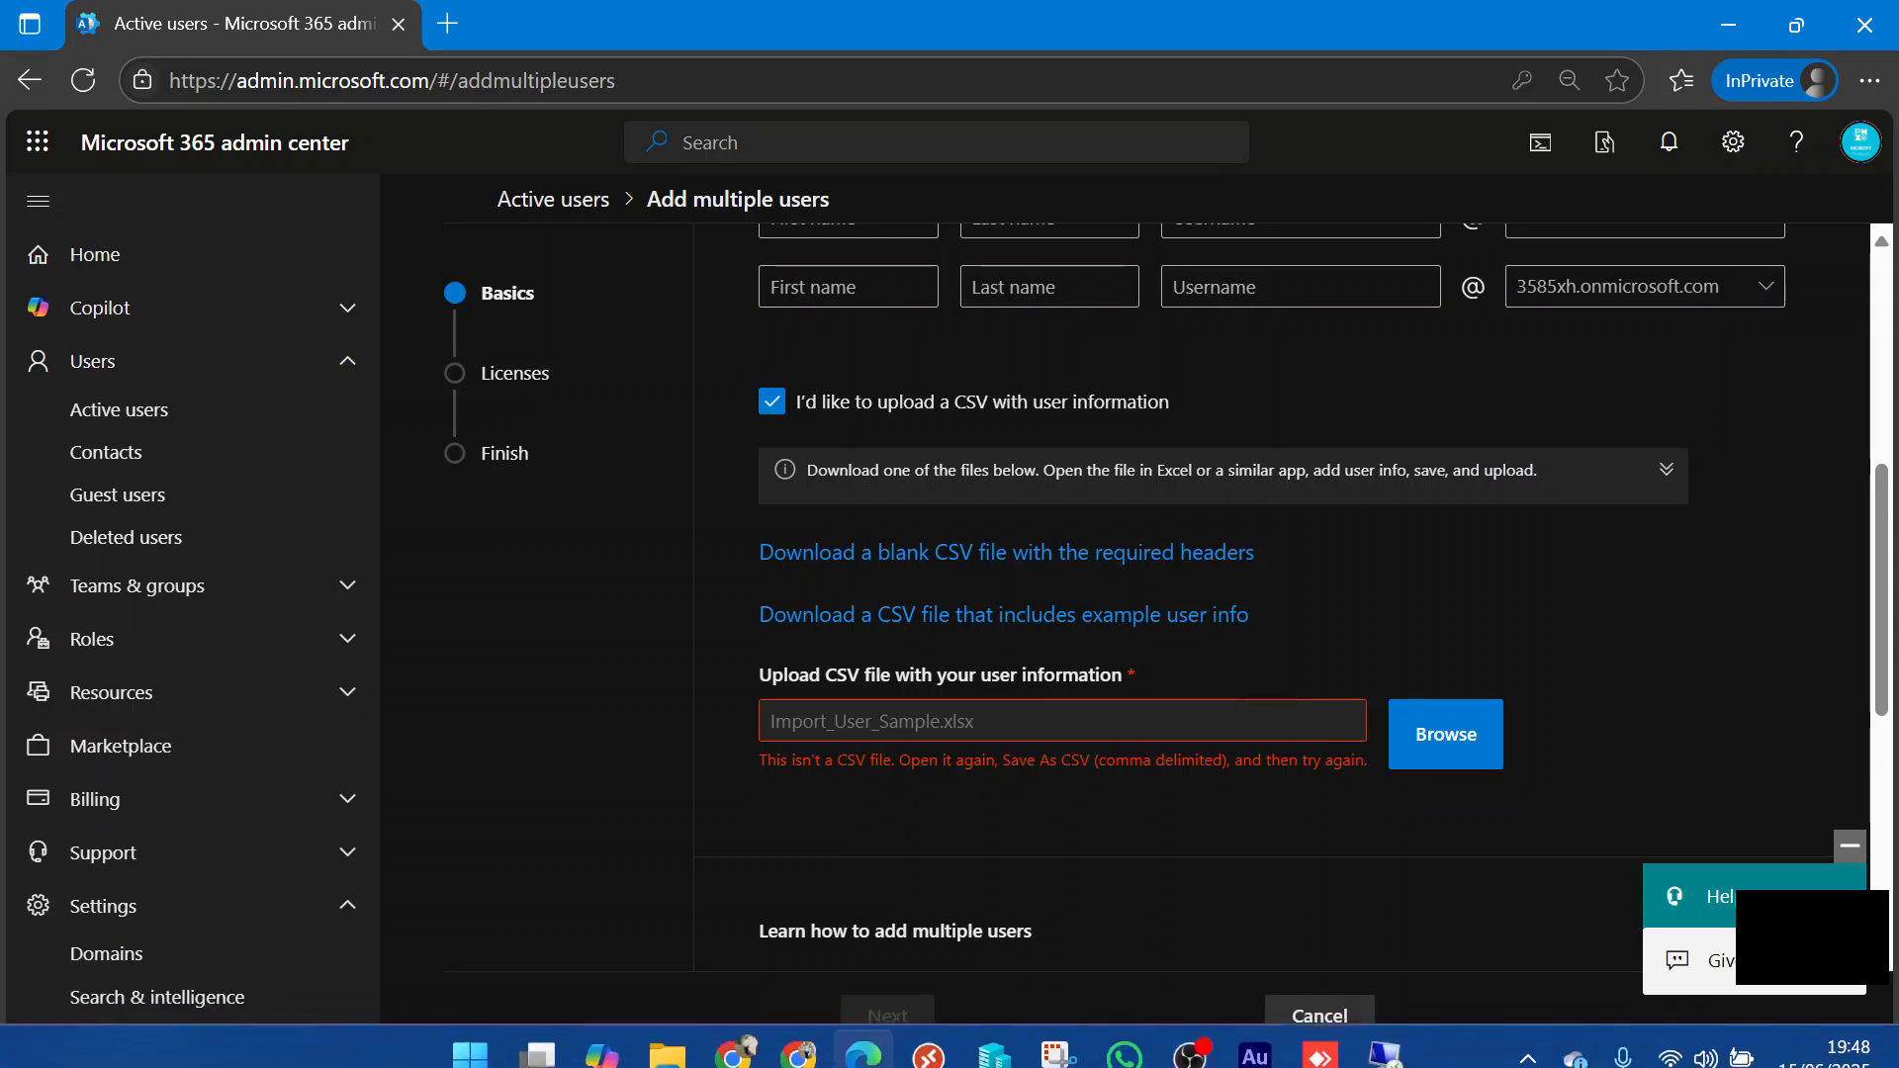
click(692, 1049)
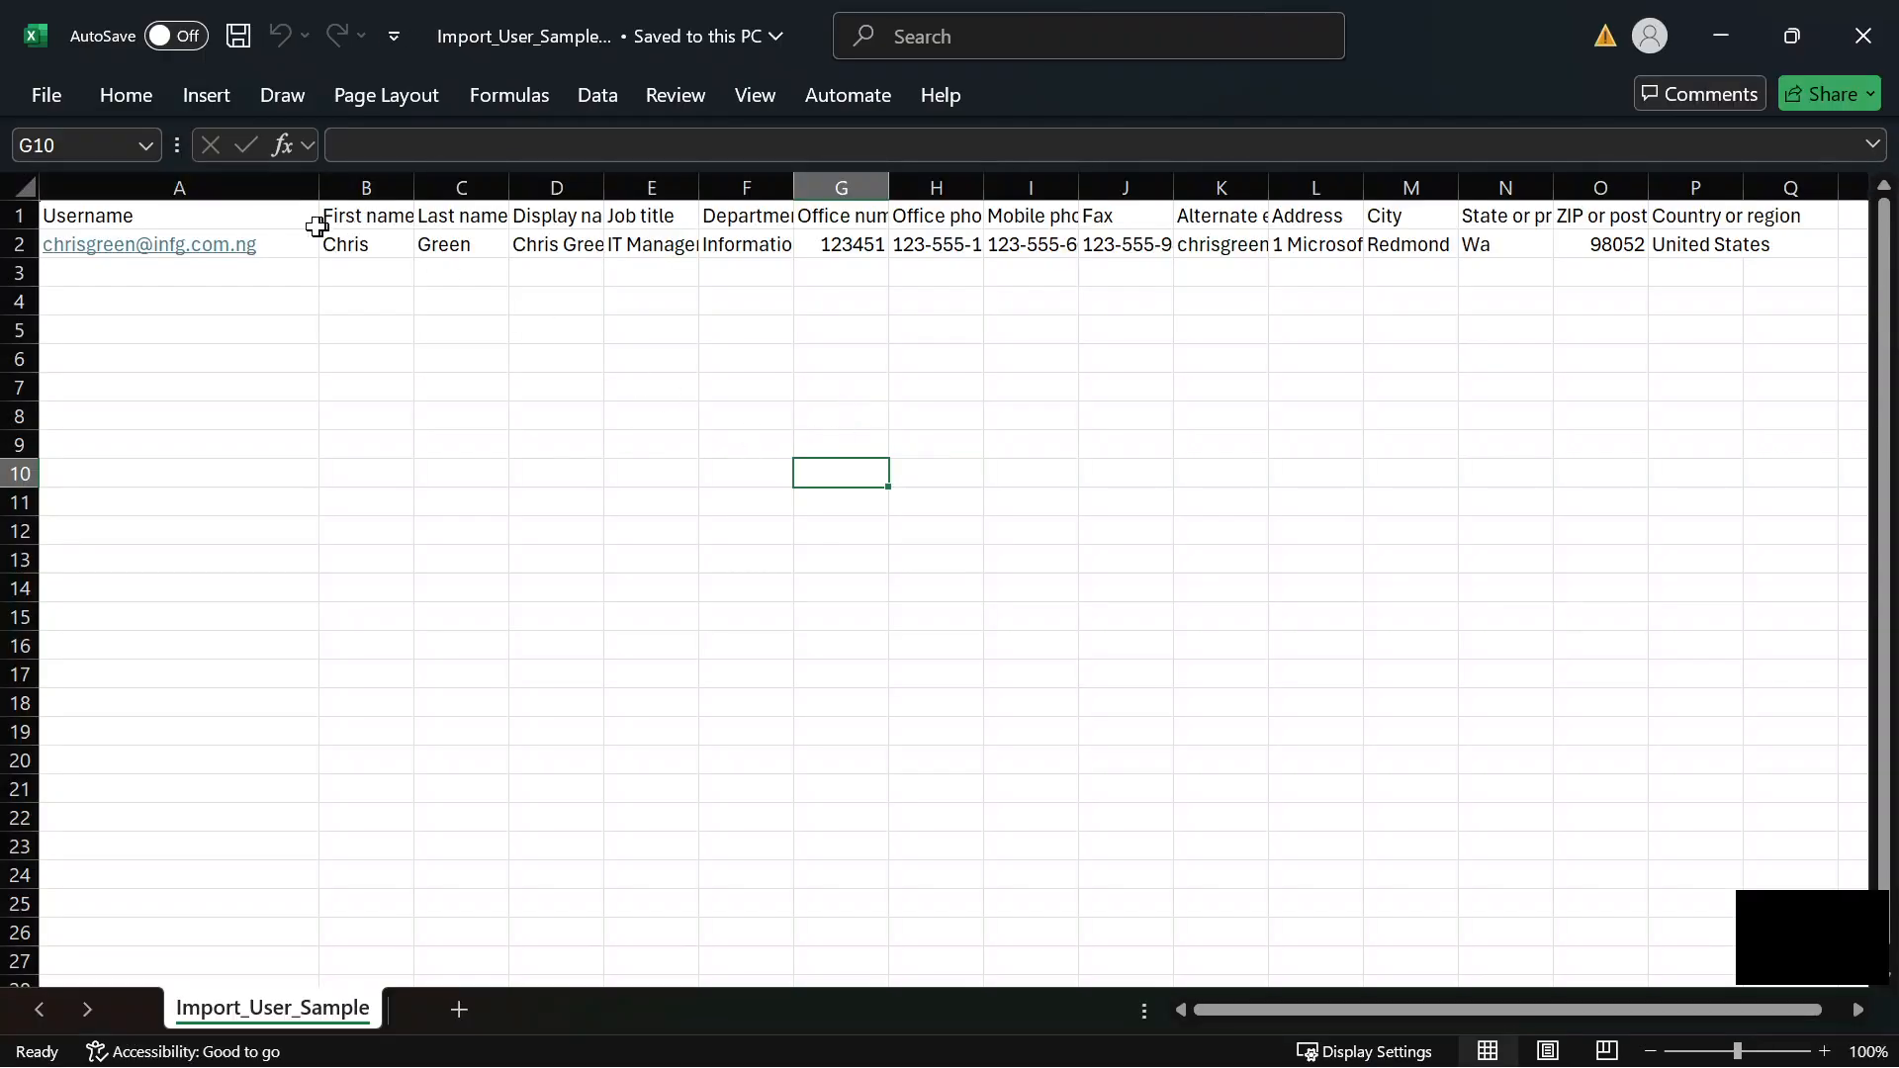
click(60, 89)
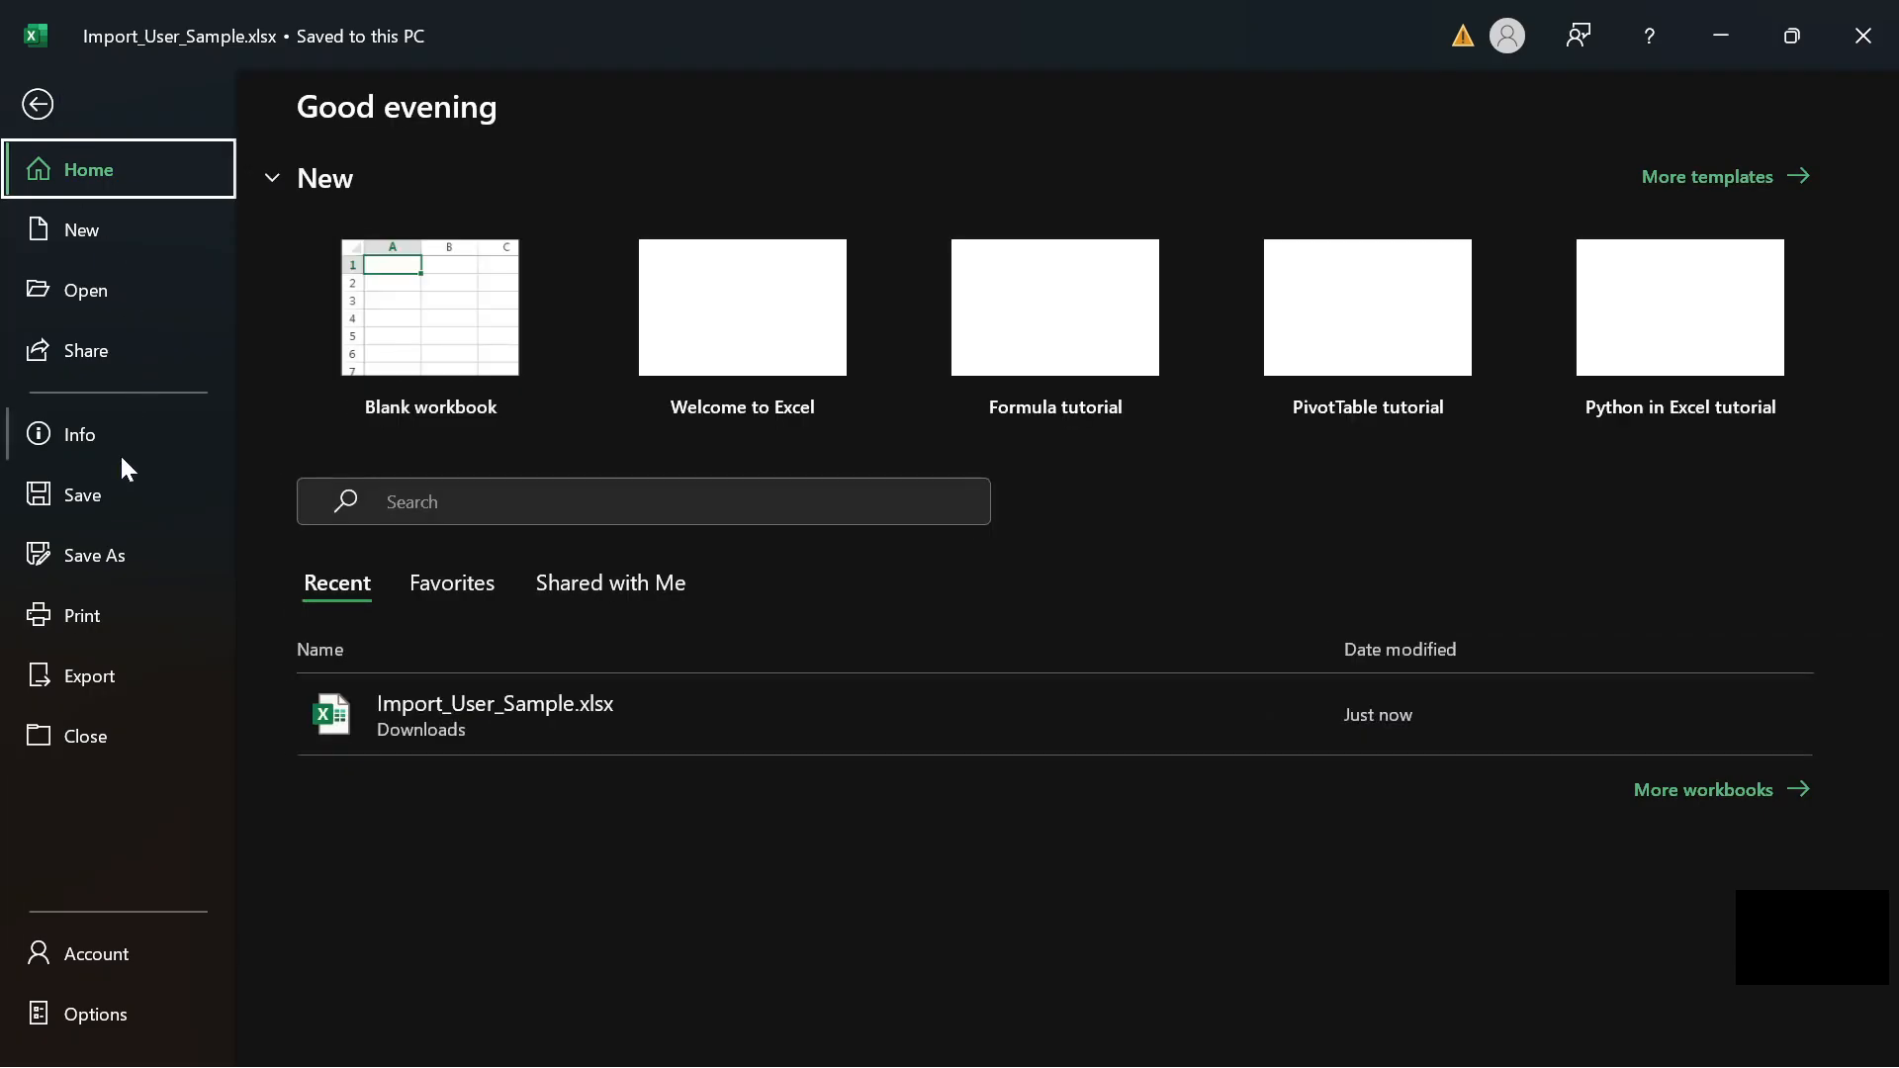
click(102, 551)
click(401, 685)
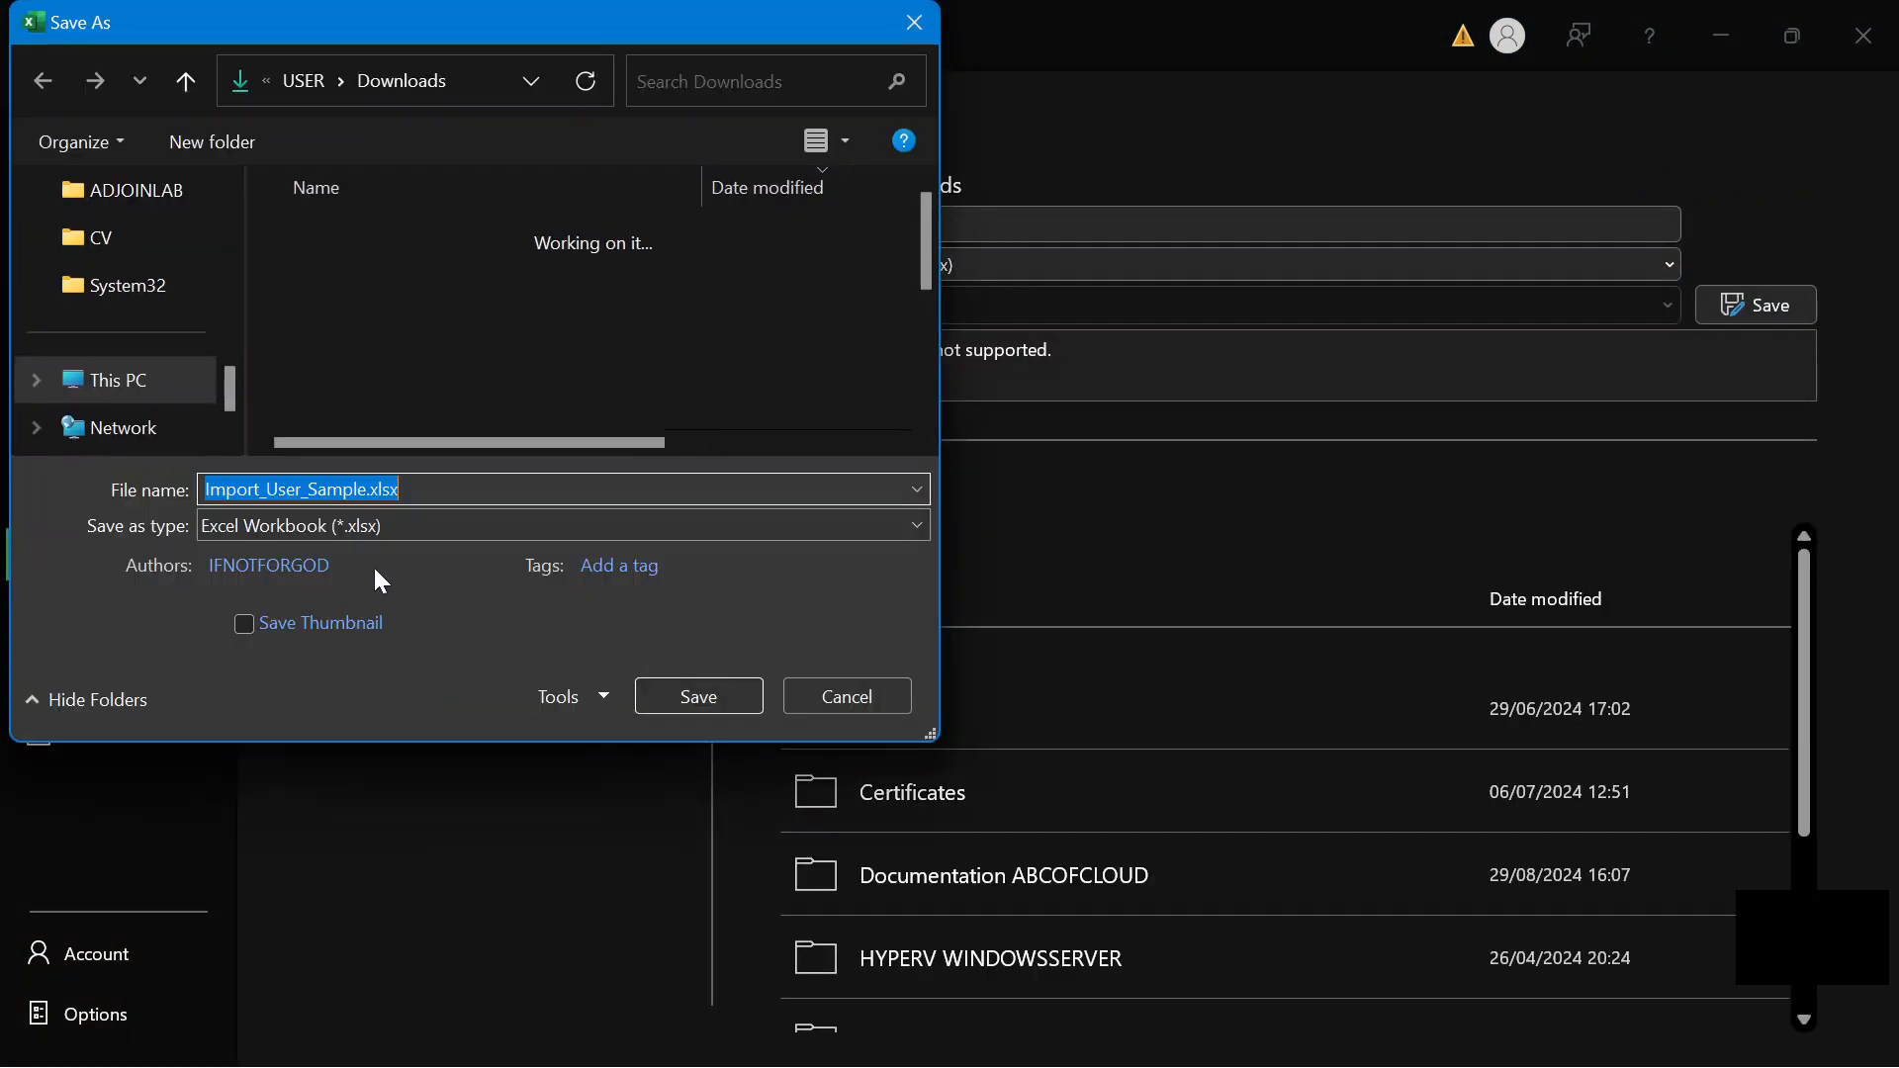
scroll(158, 327, down, 1)
scroll(156, 400, up, 4)
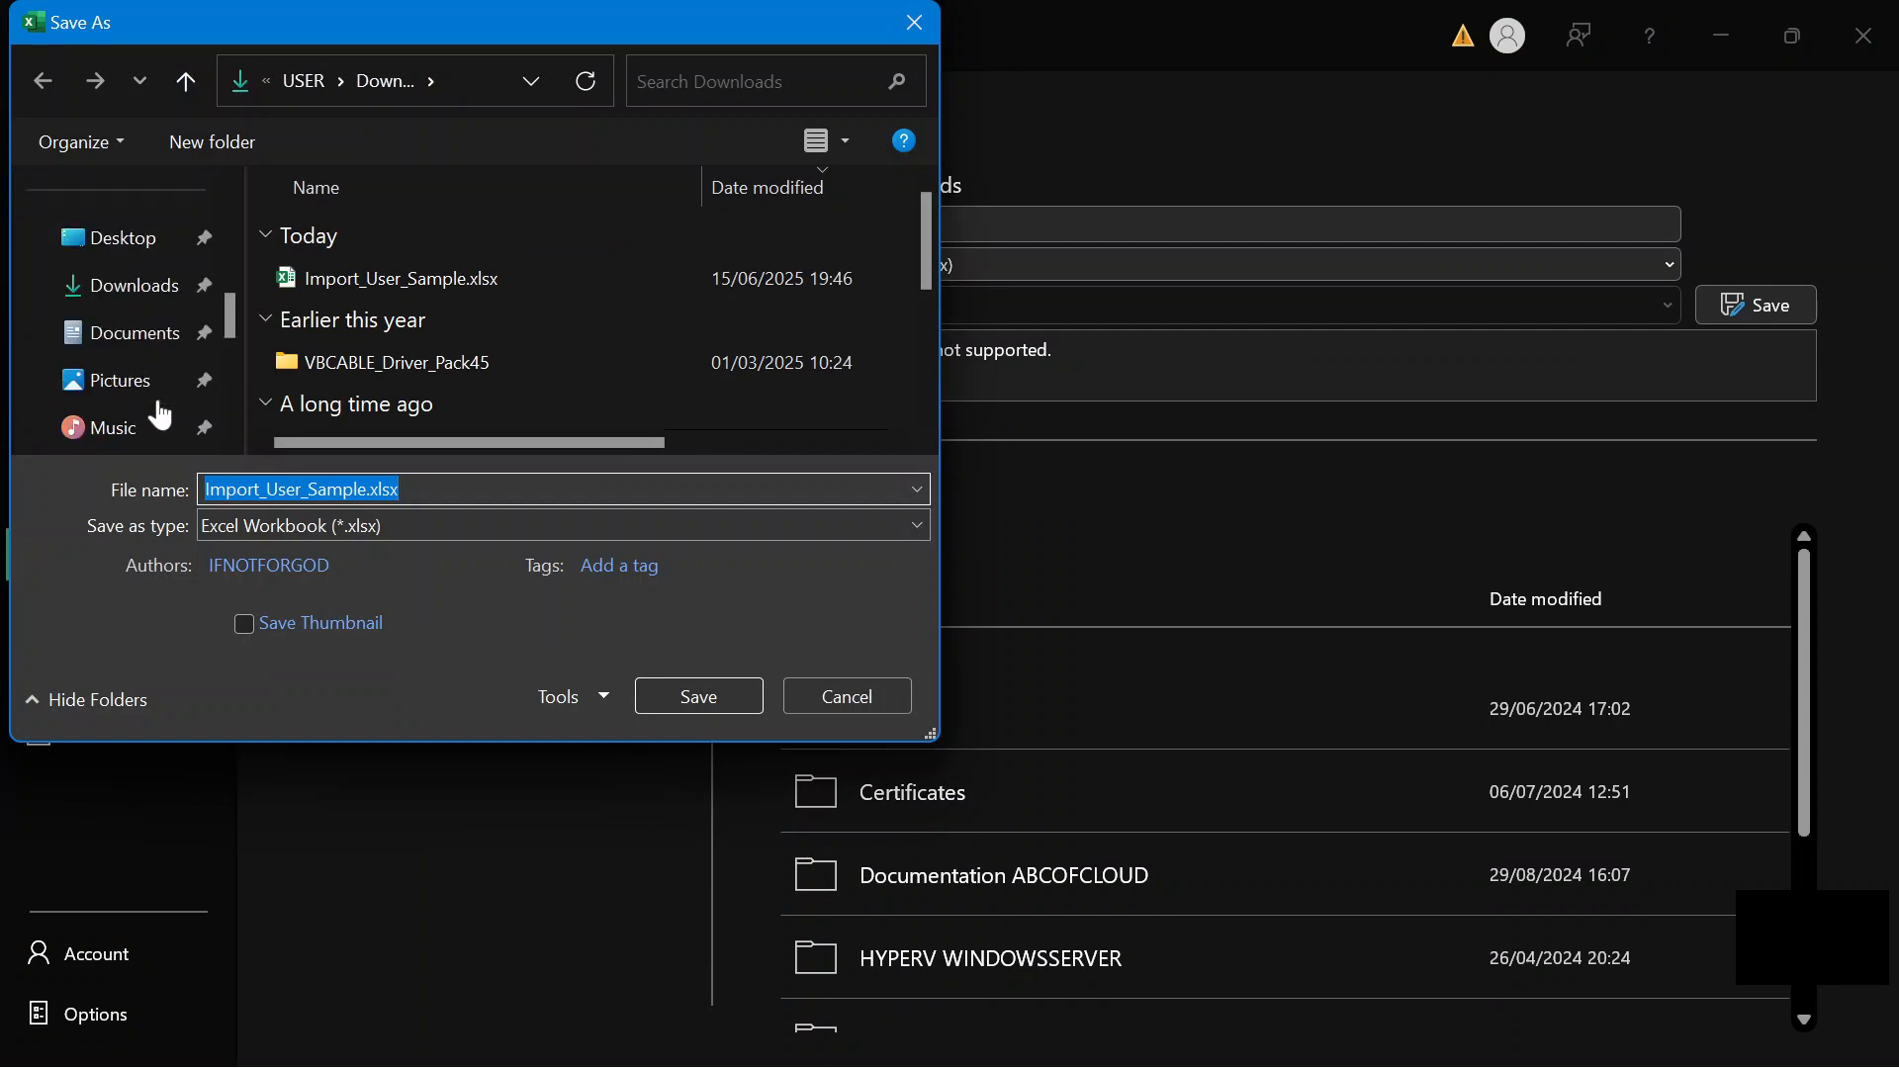
click(128, 428)
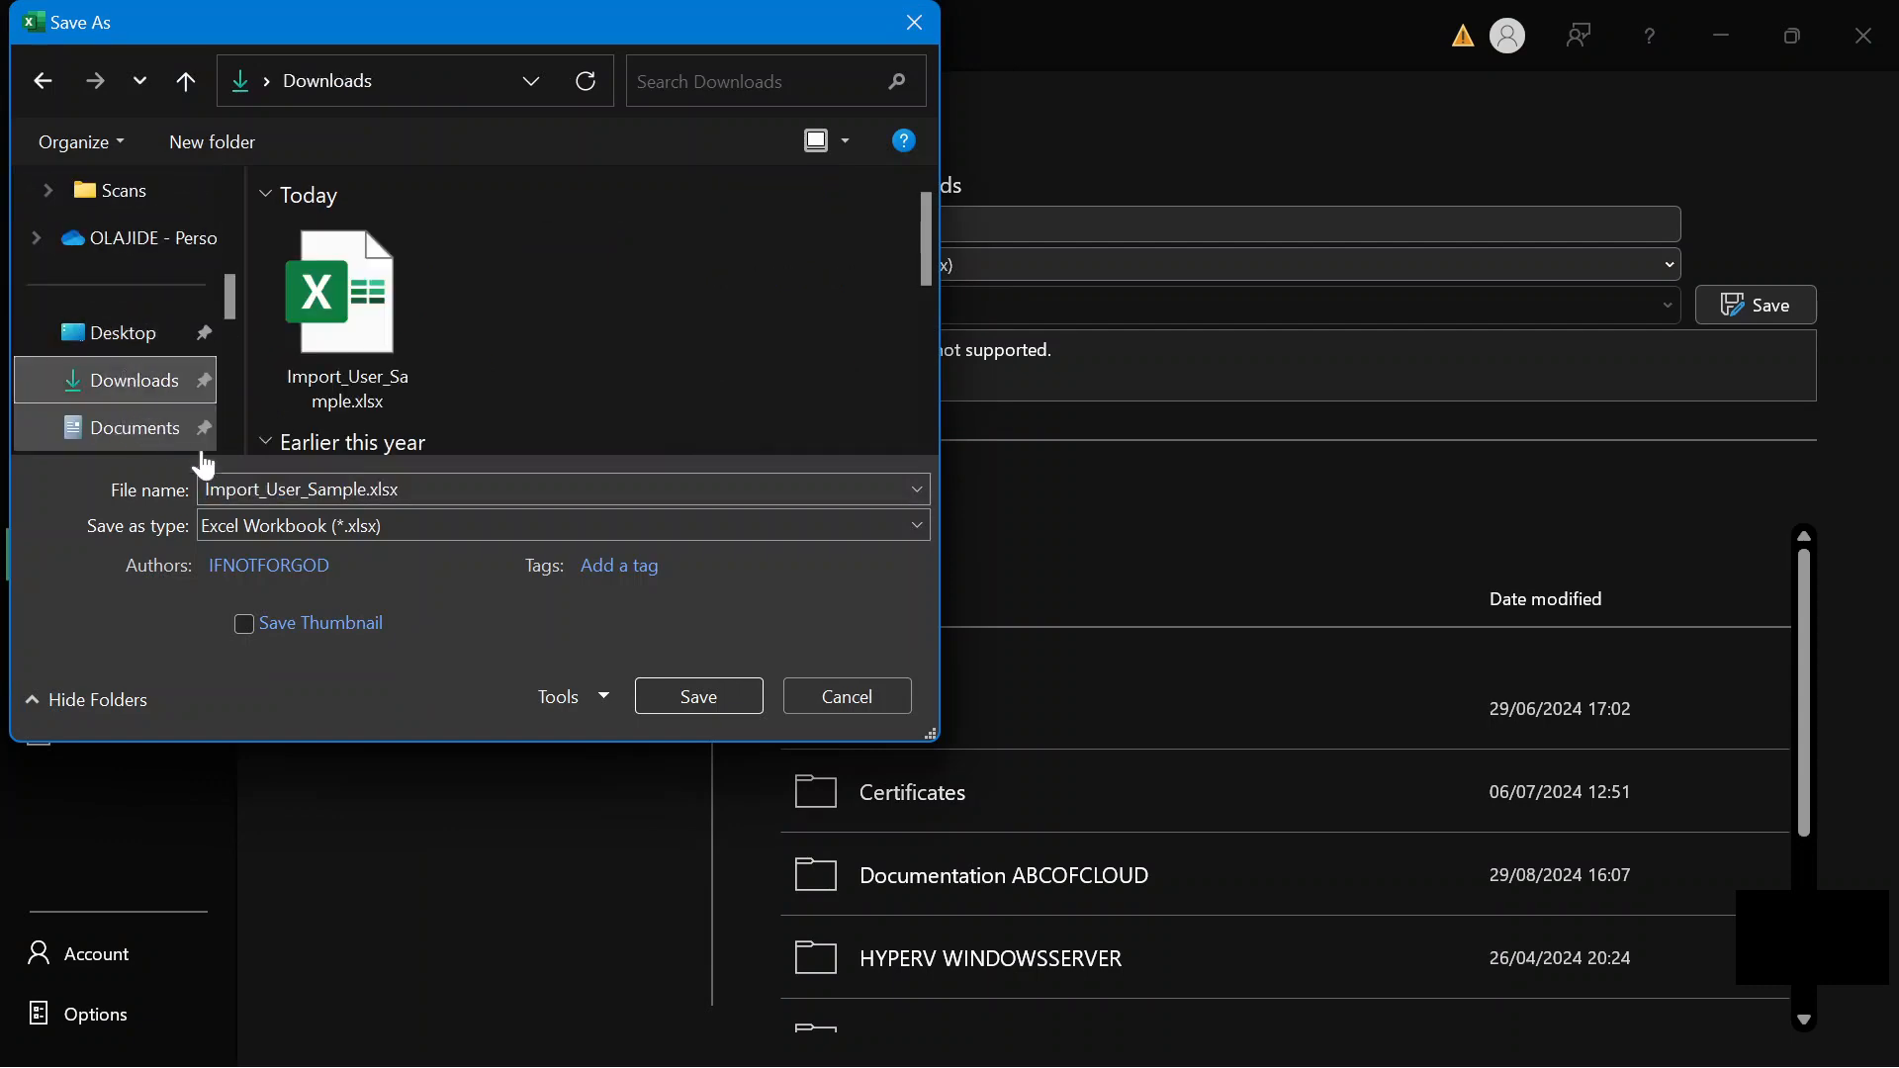
Save the copy as Import_User_Sample.csv in CSV UTF-8 (Comma delimited) format, and close the workbook and the Downloads window.
click(360, 532)
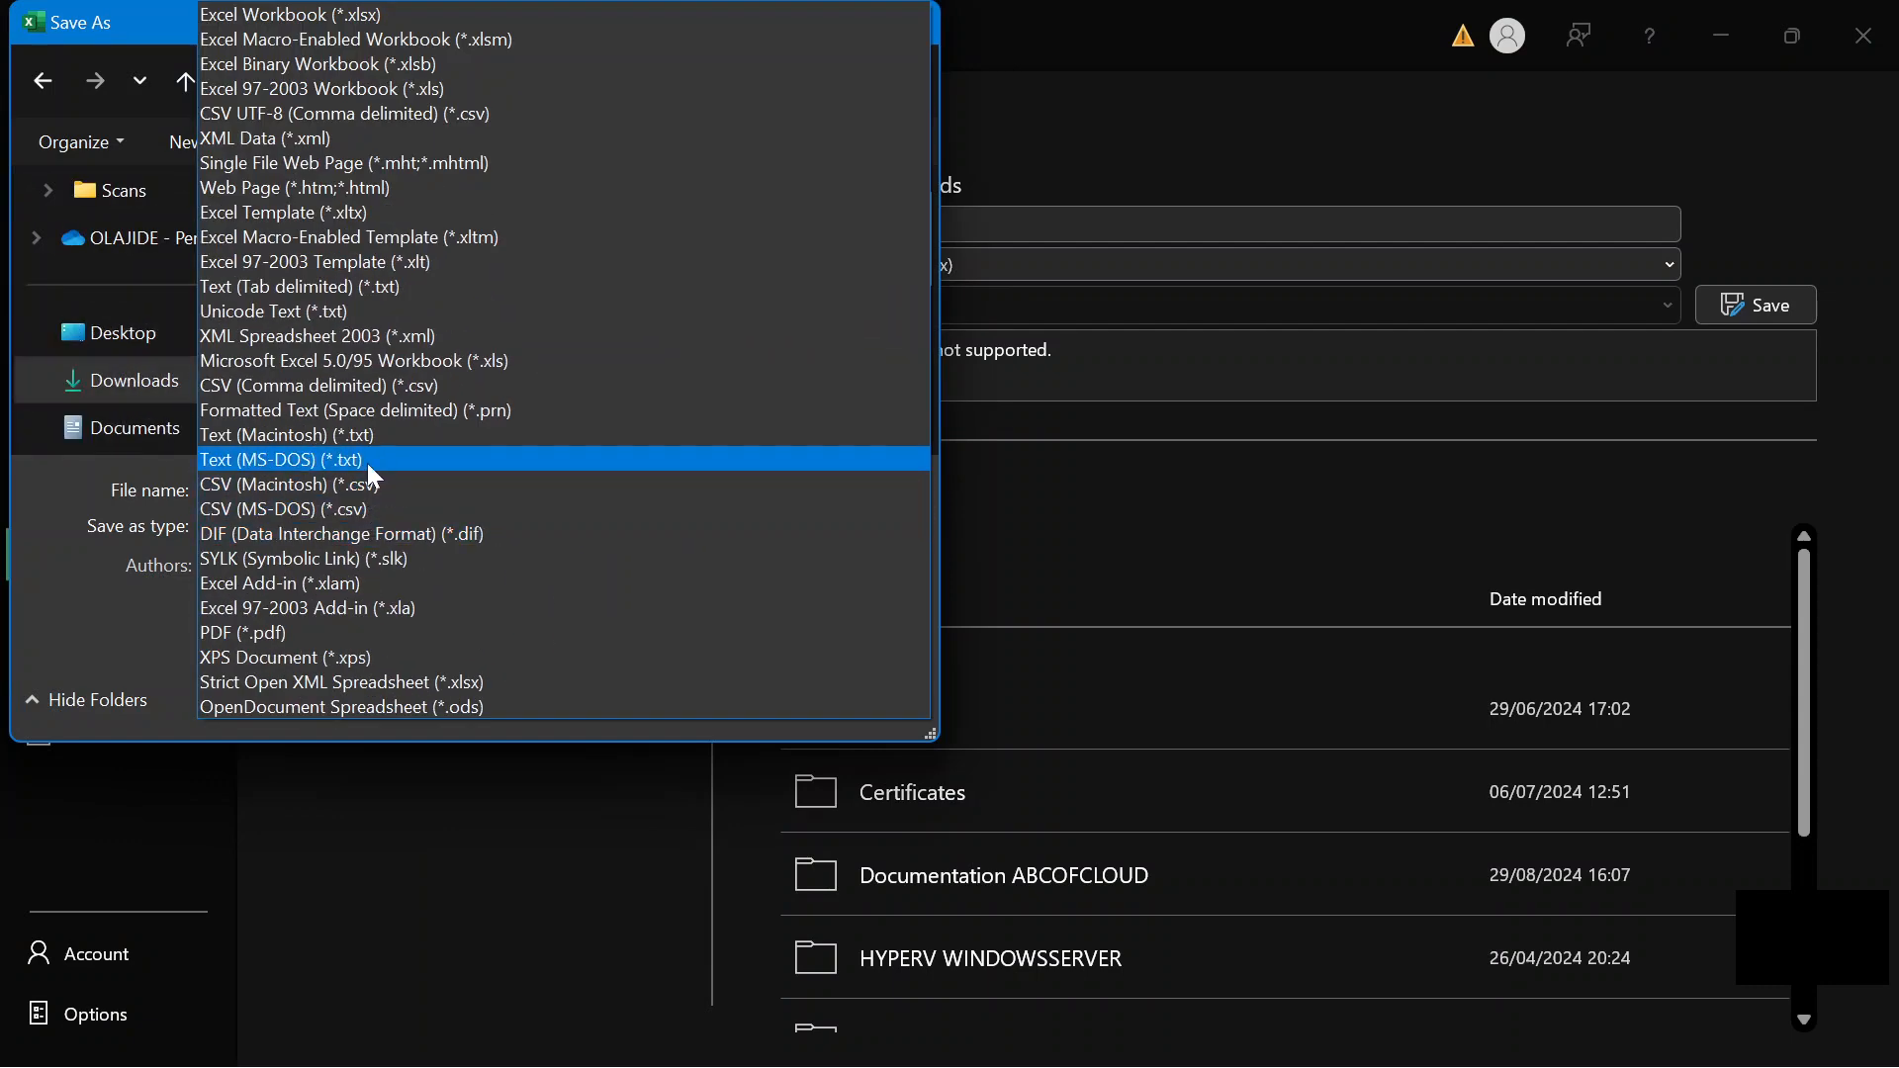
click(361, 113)
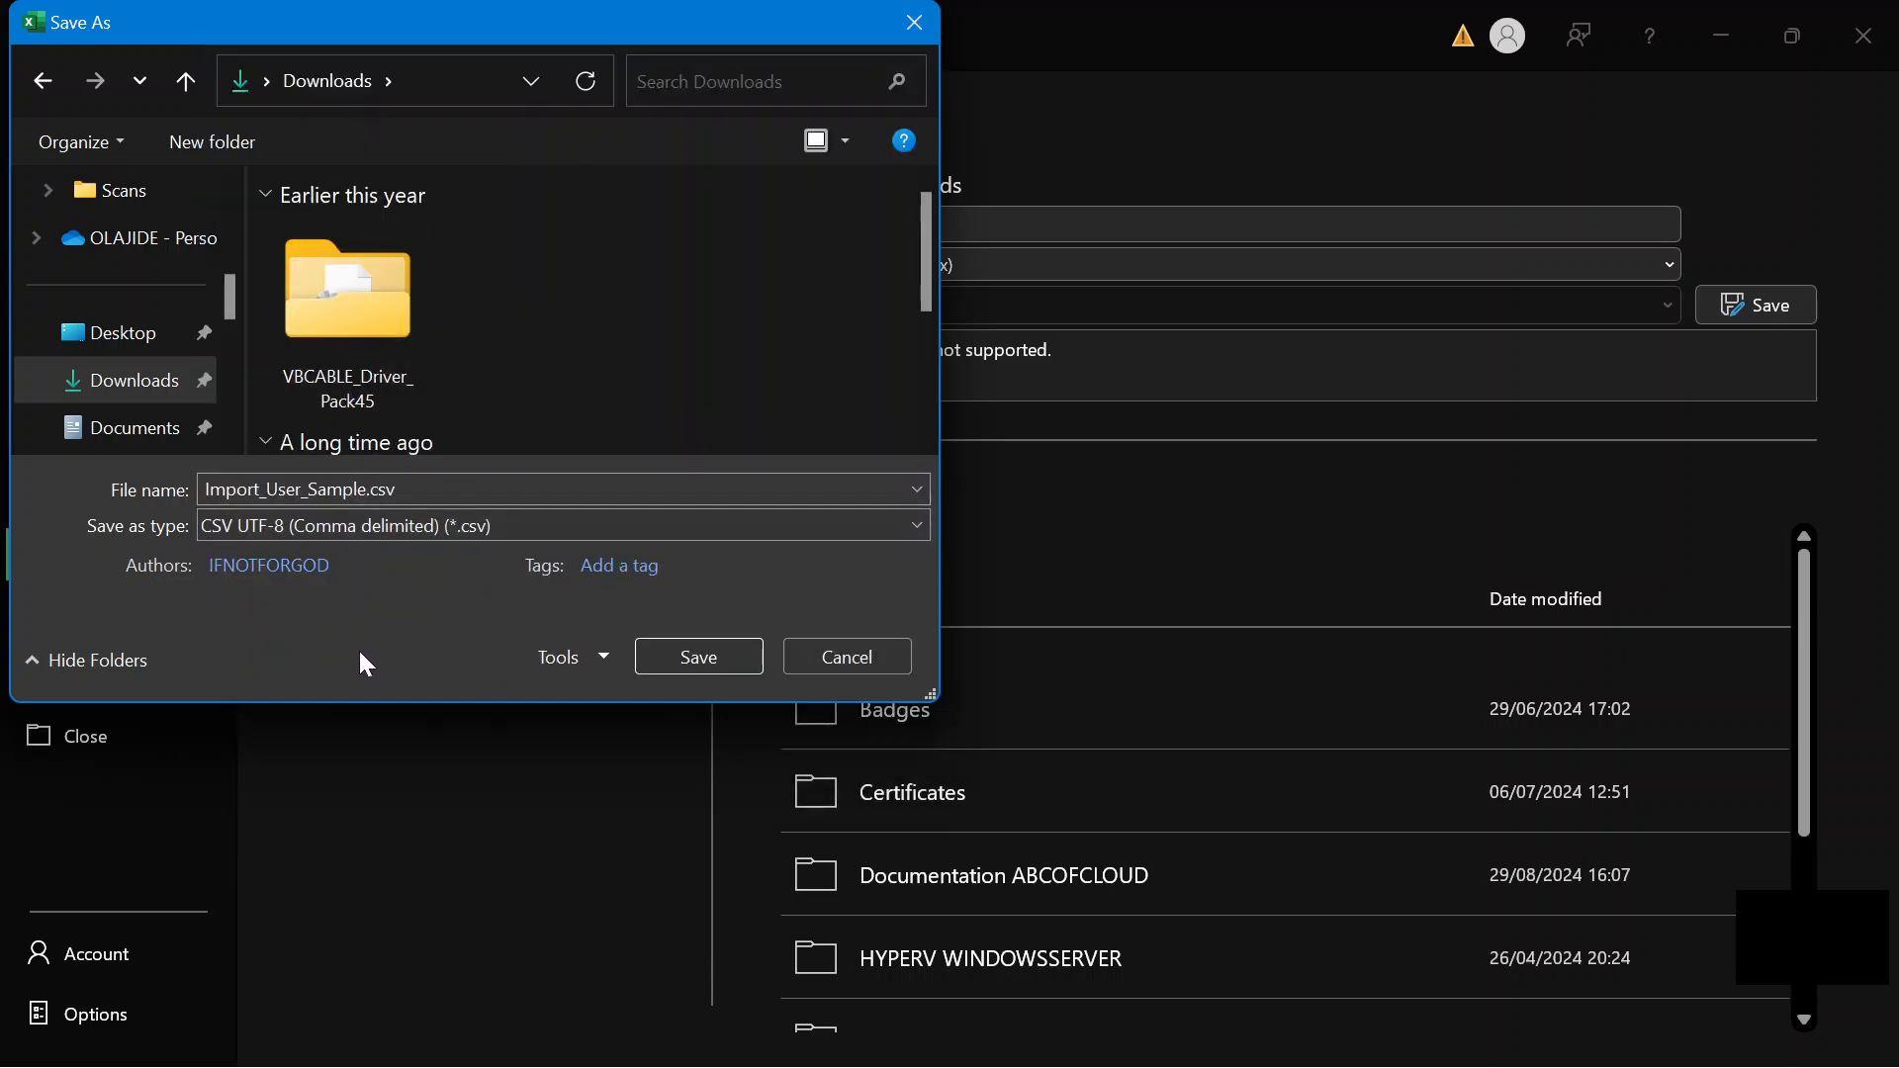
click(700, 664)
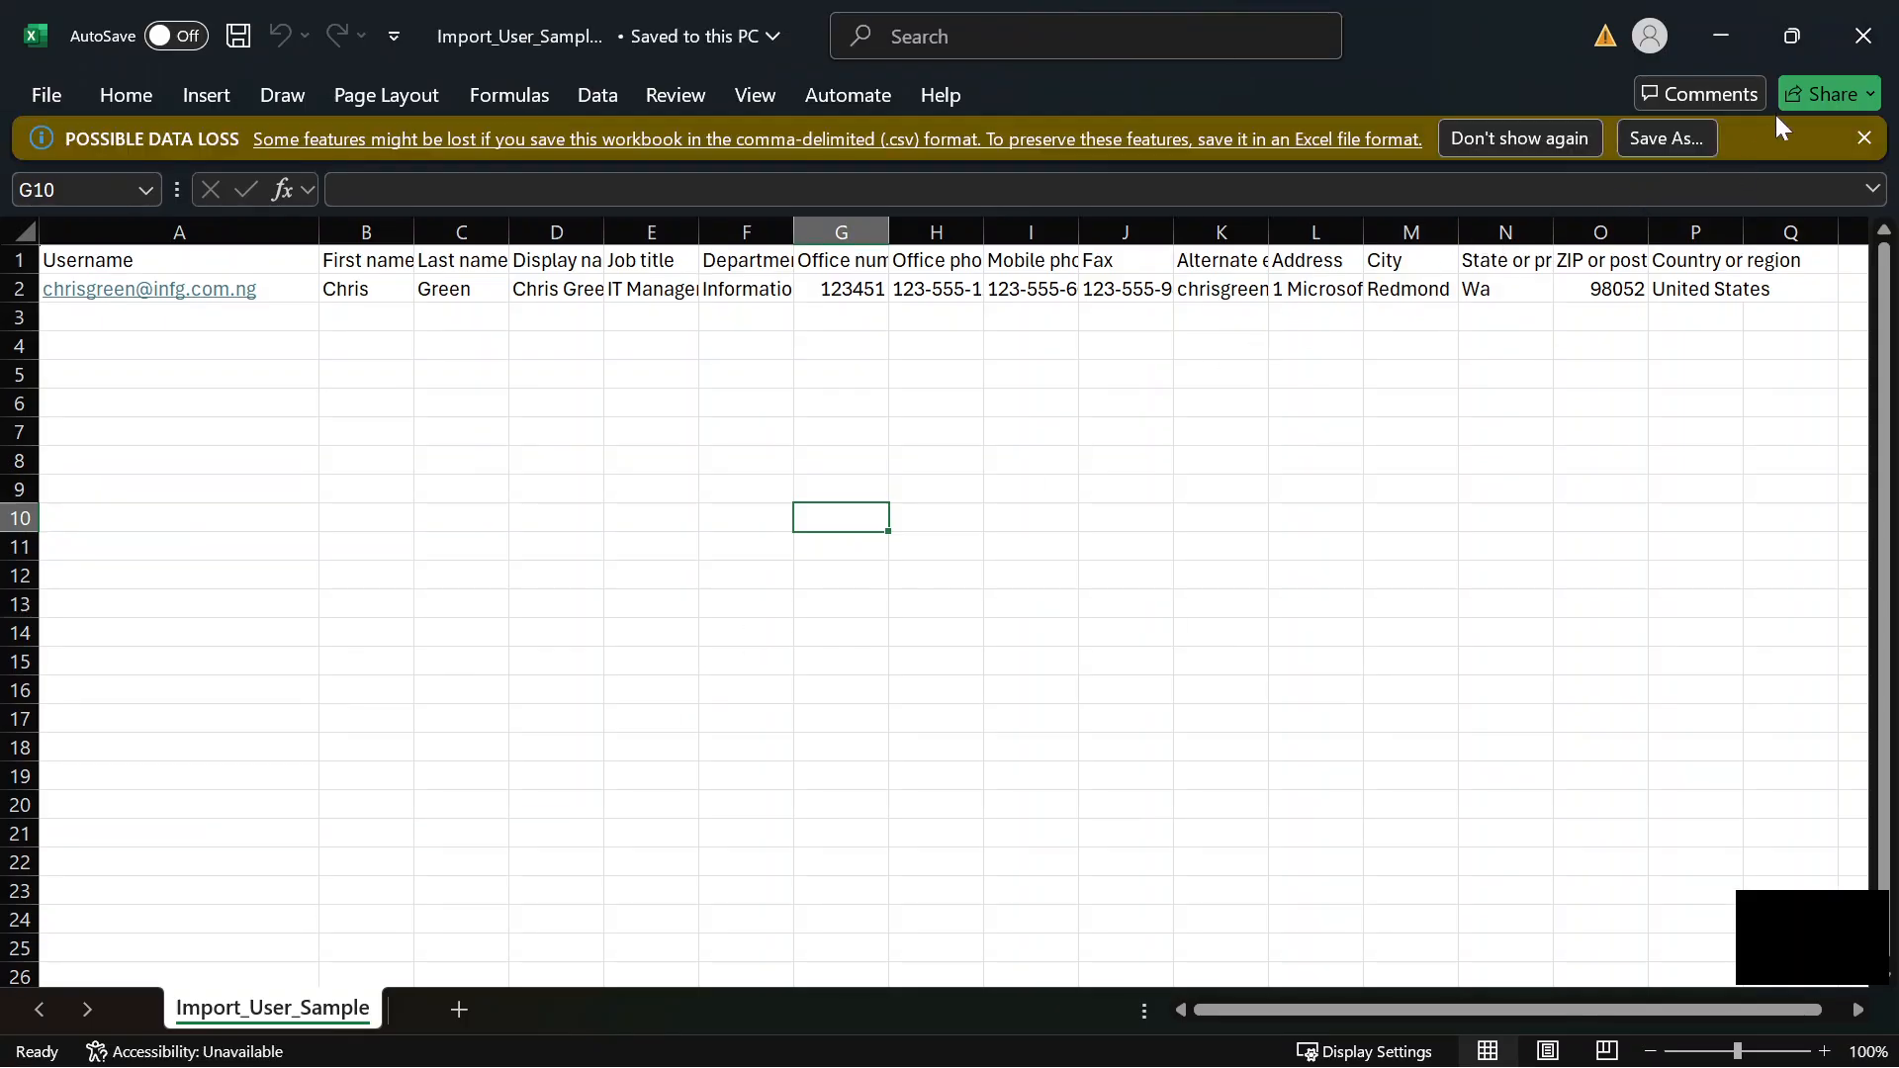
click(1845, 55)
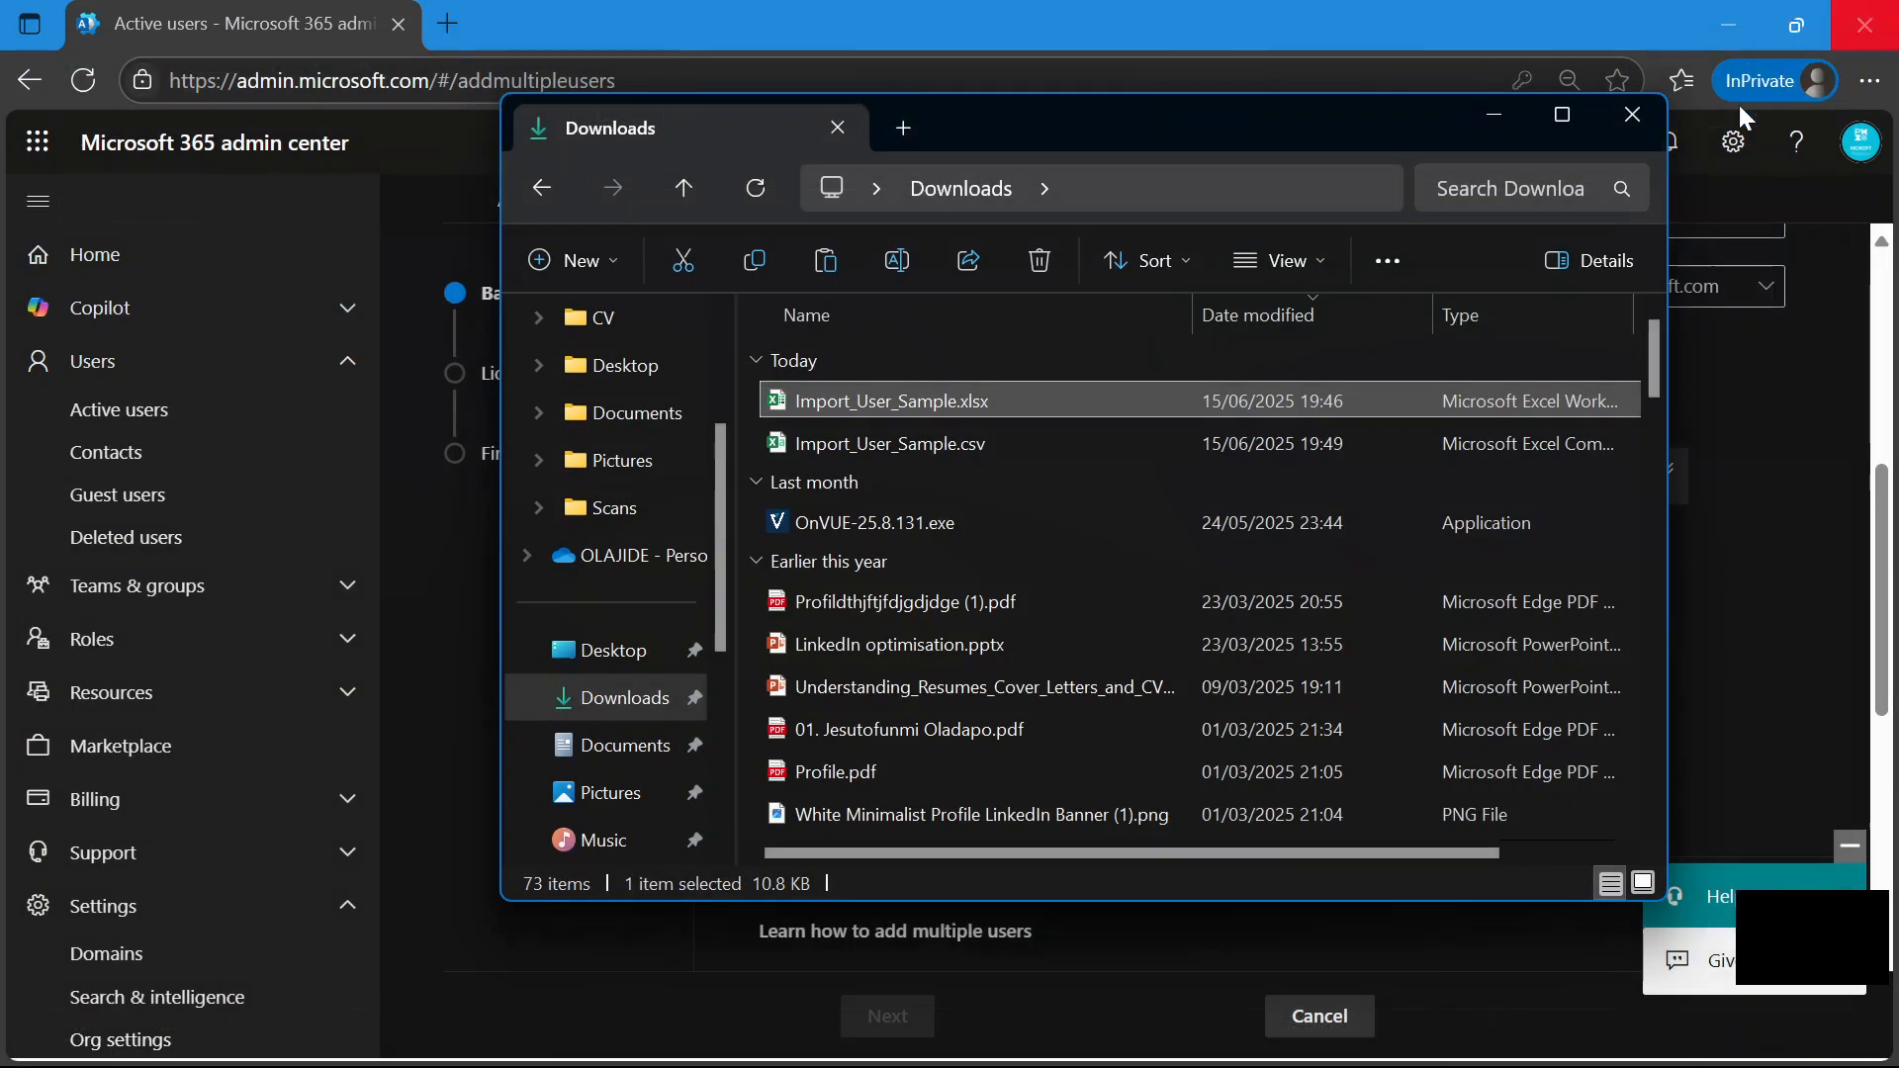
click(1627, 124)
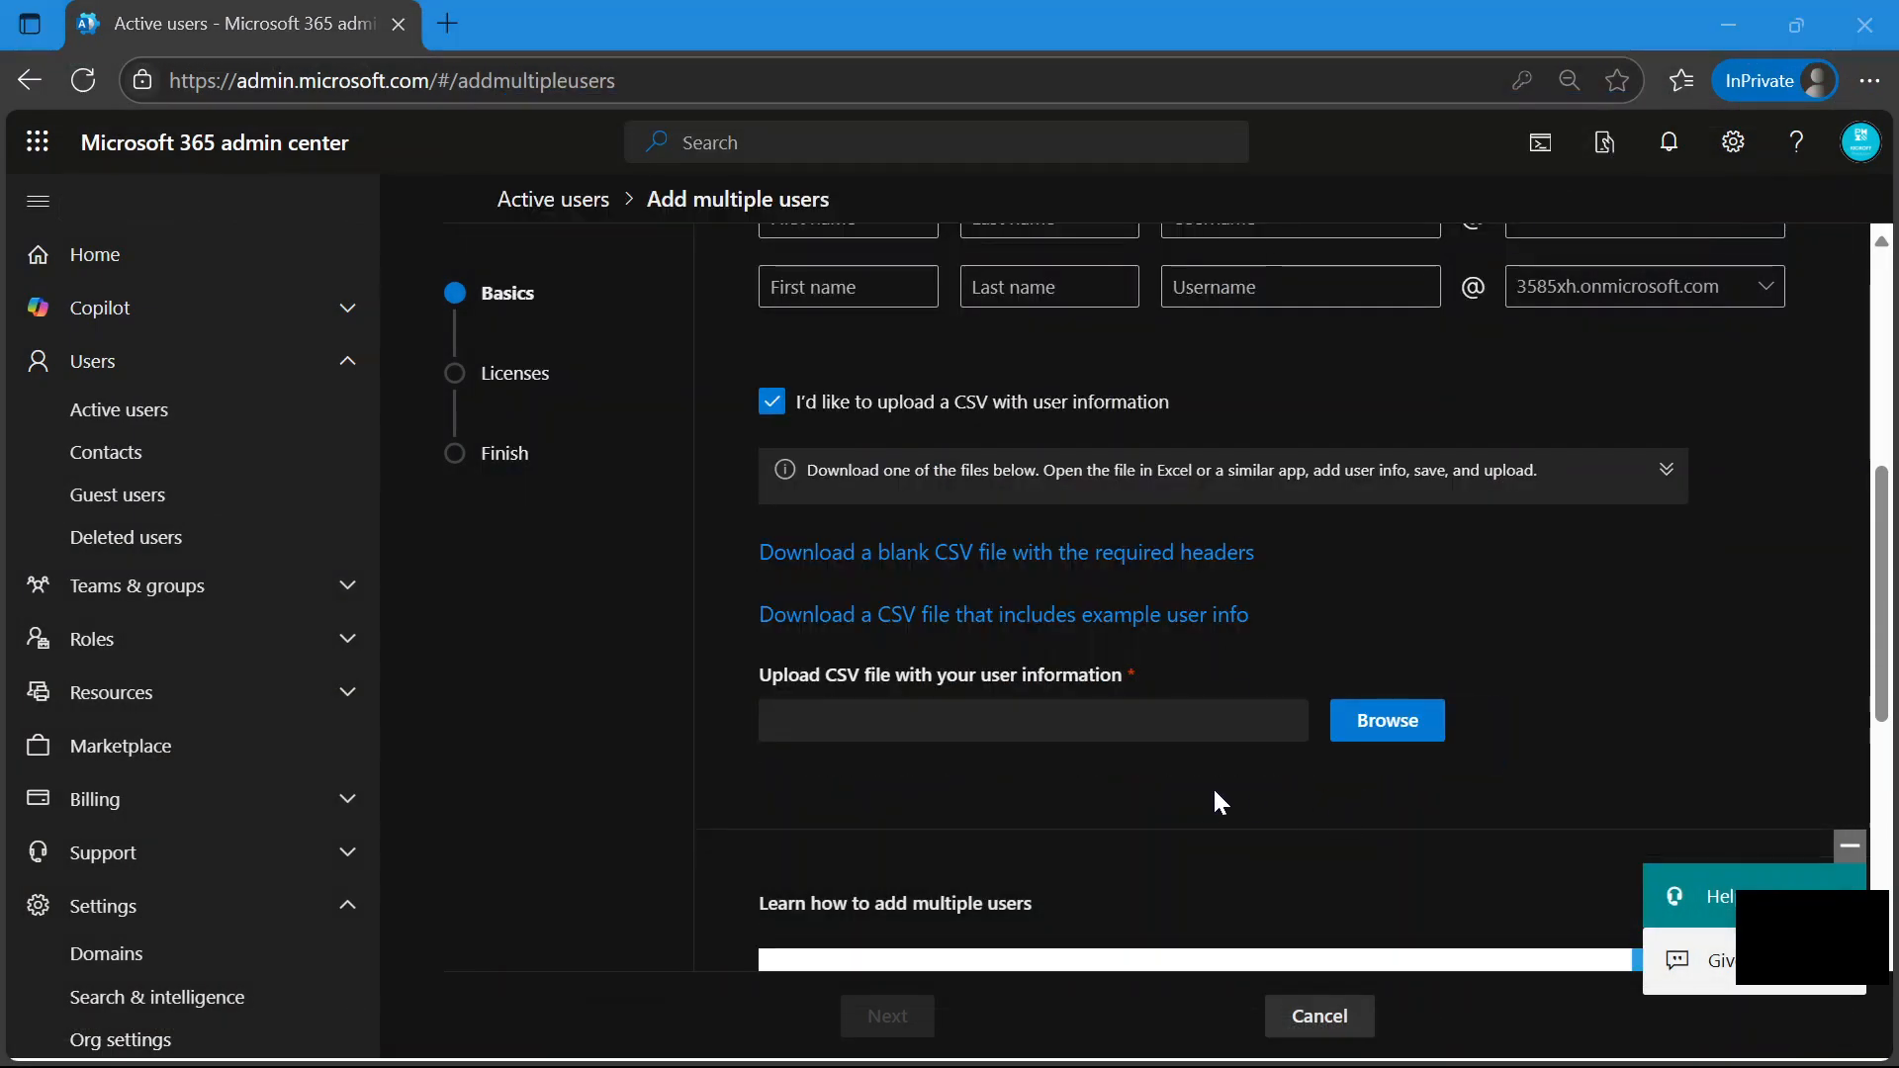
Upload Import_User_Sample.csv from the Downloads folder as the user information file and continue to the license selection.
click(1385, 721)
click(352, 348)
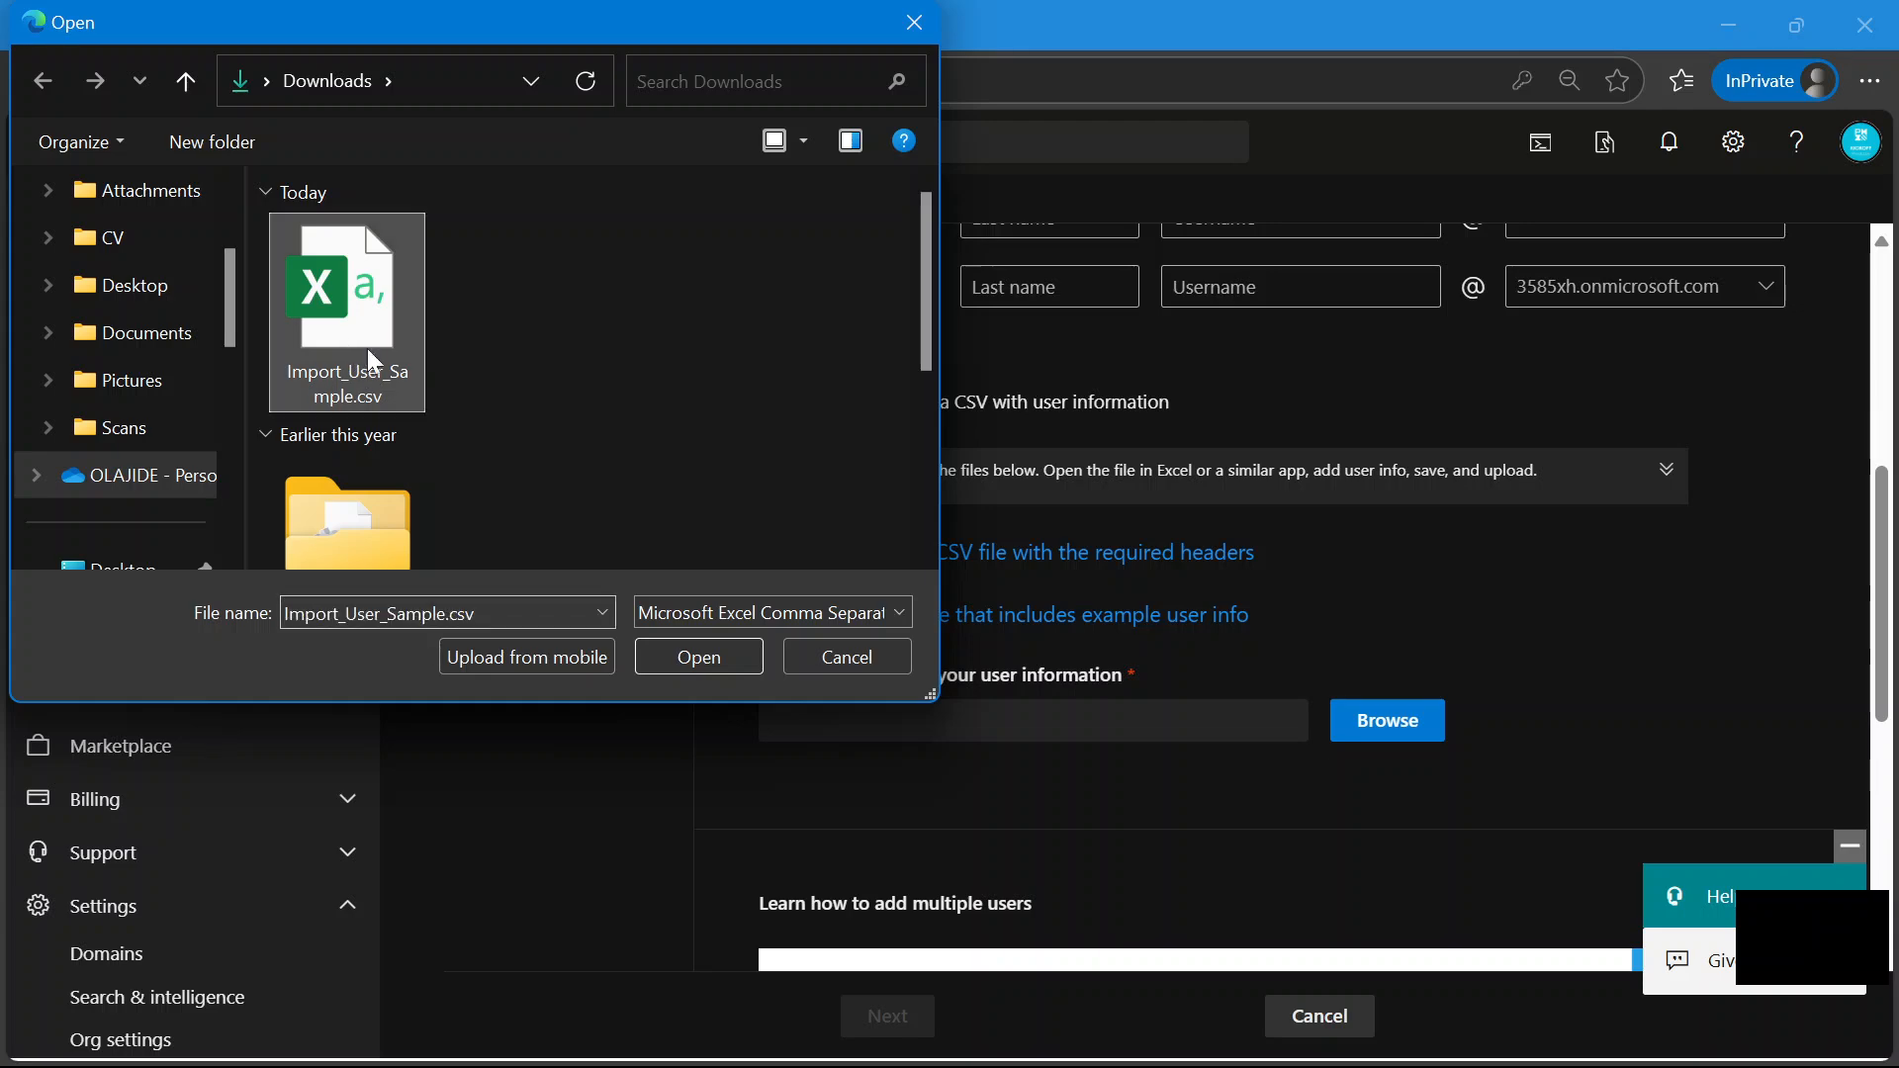
click(727, 661)
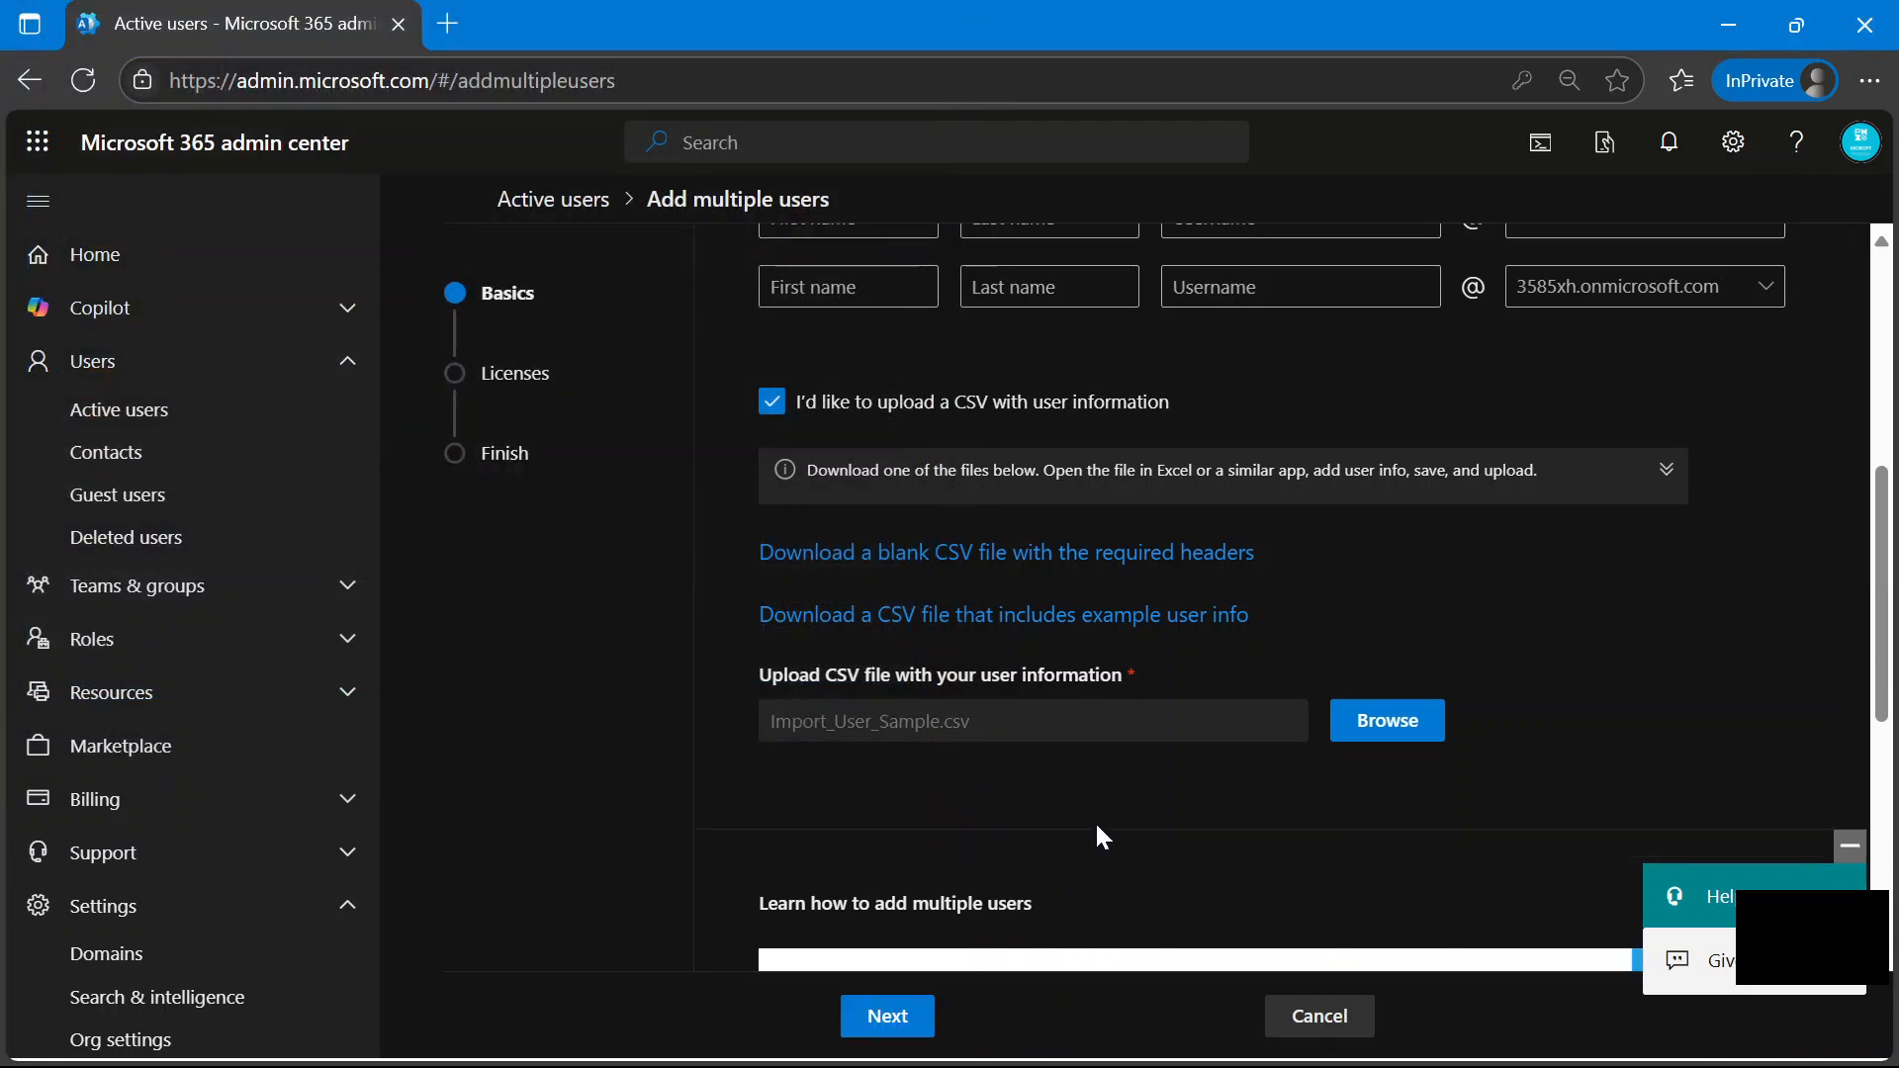
scroll(1059, 781, down, 6)
scroll(1049, 791, up, 5)
scroll(1048, 792, down, 5)
click(896, 1017)
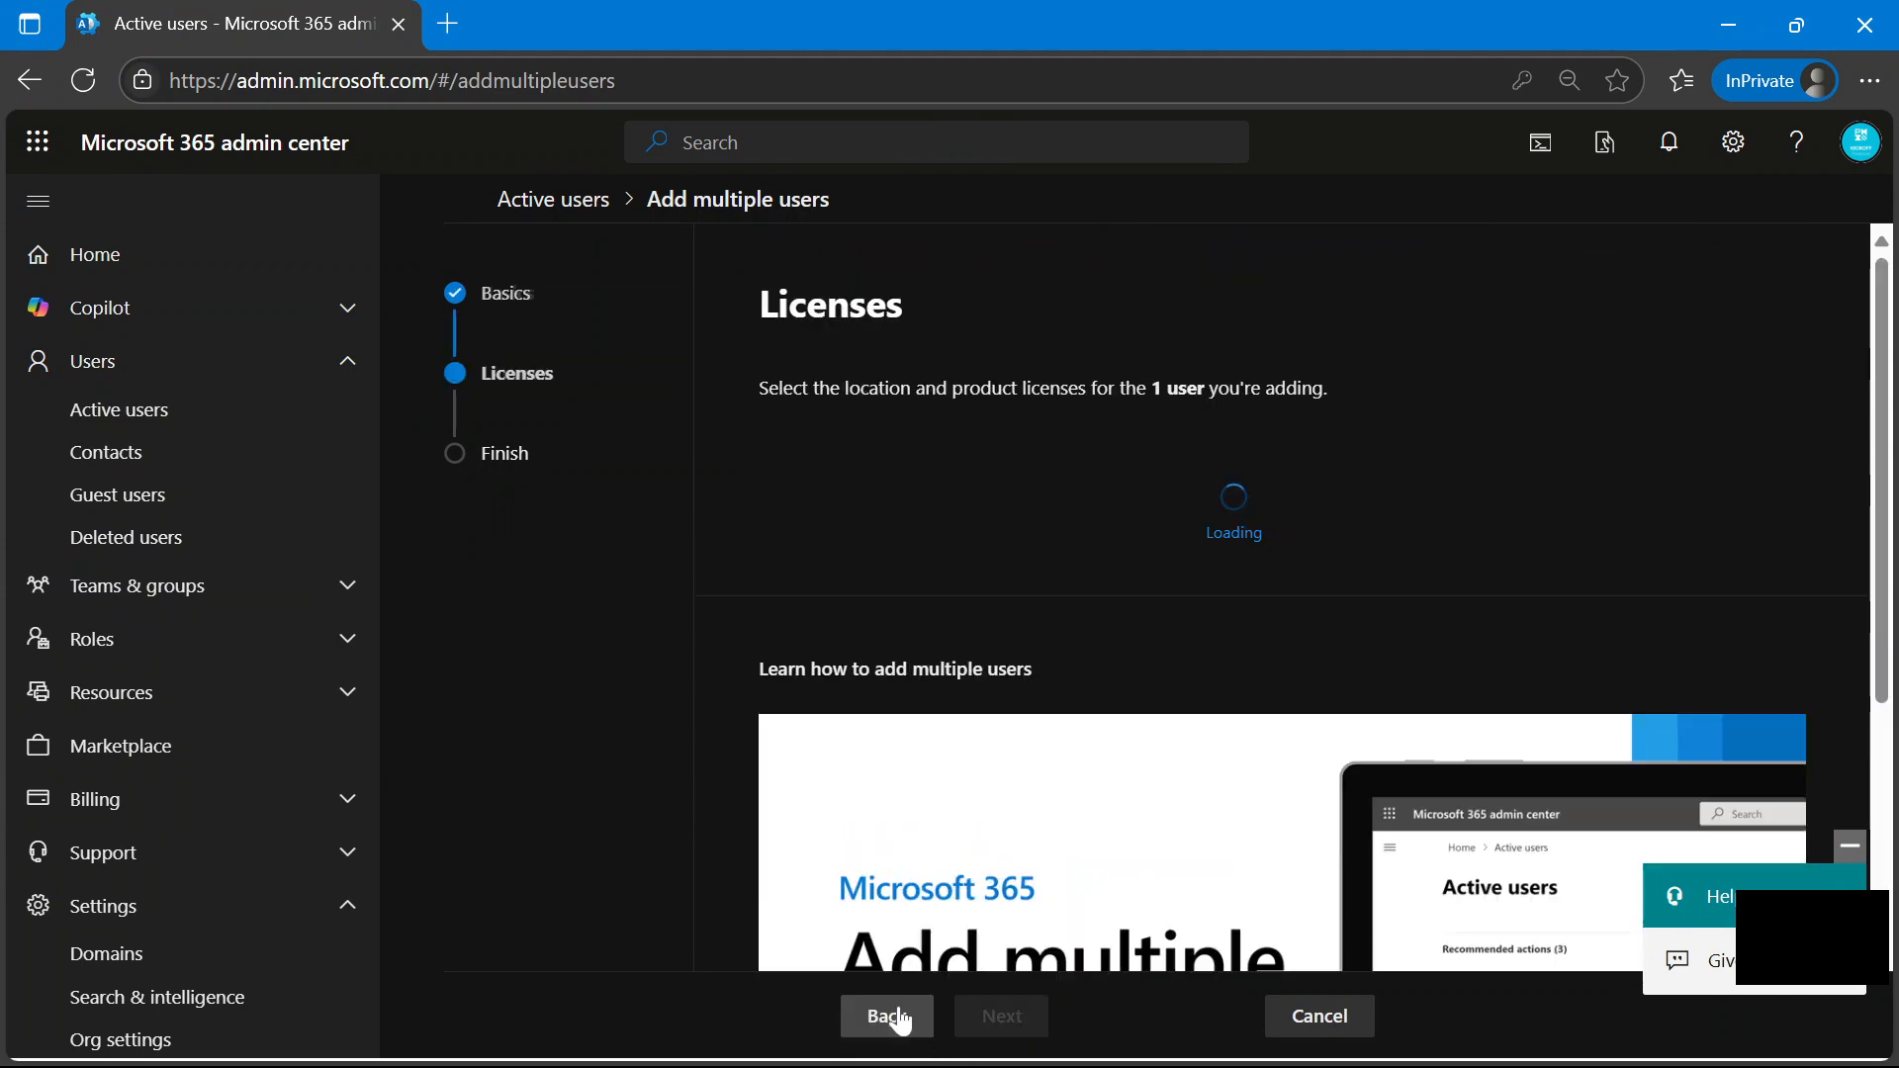
scroll(959, 729, down, 3)
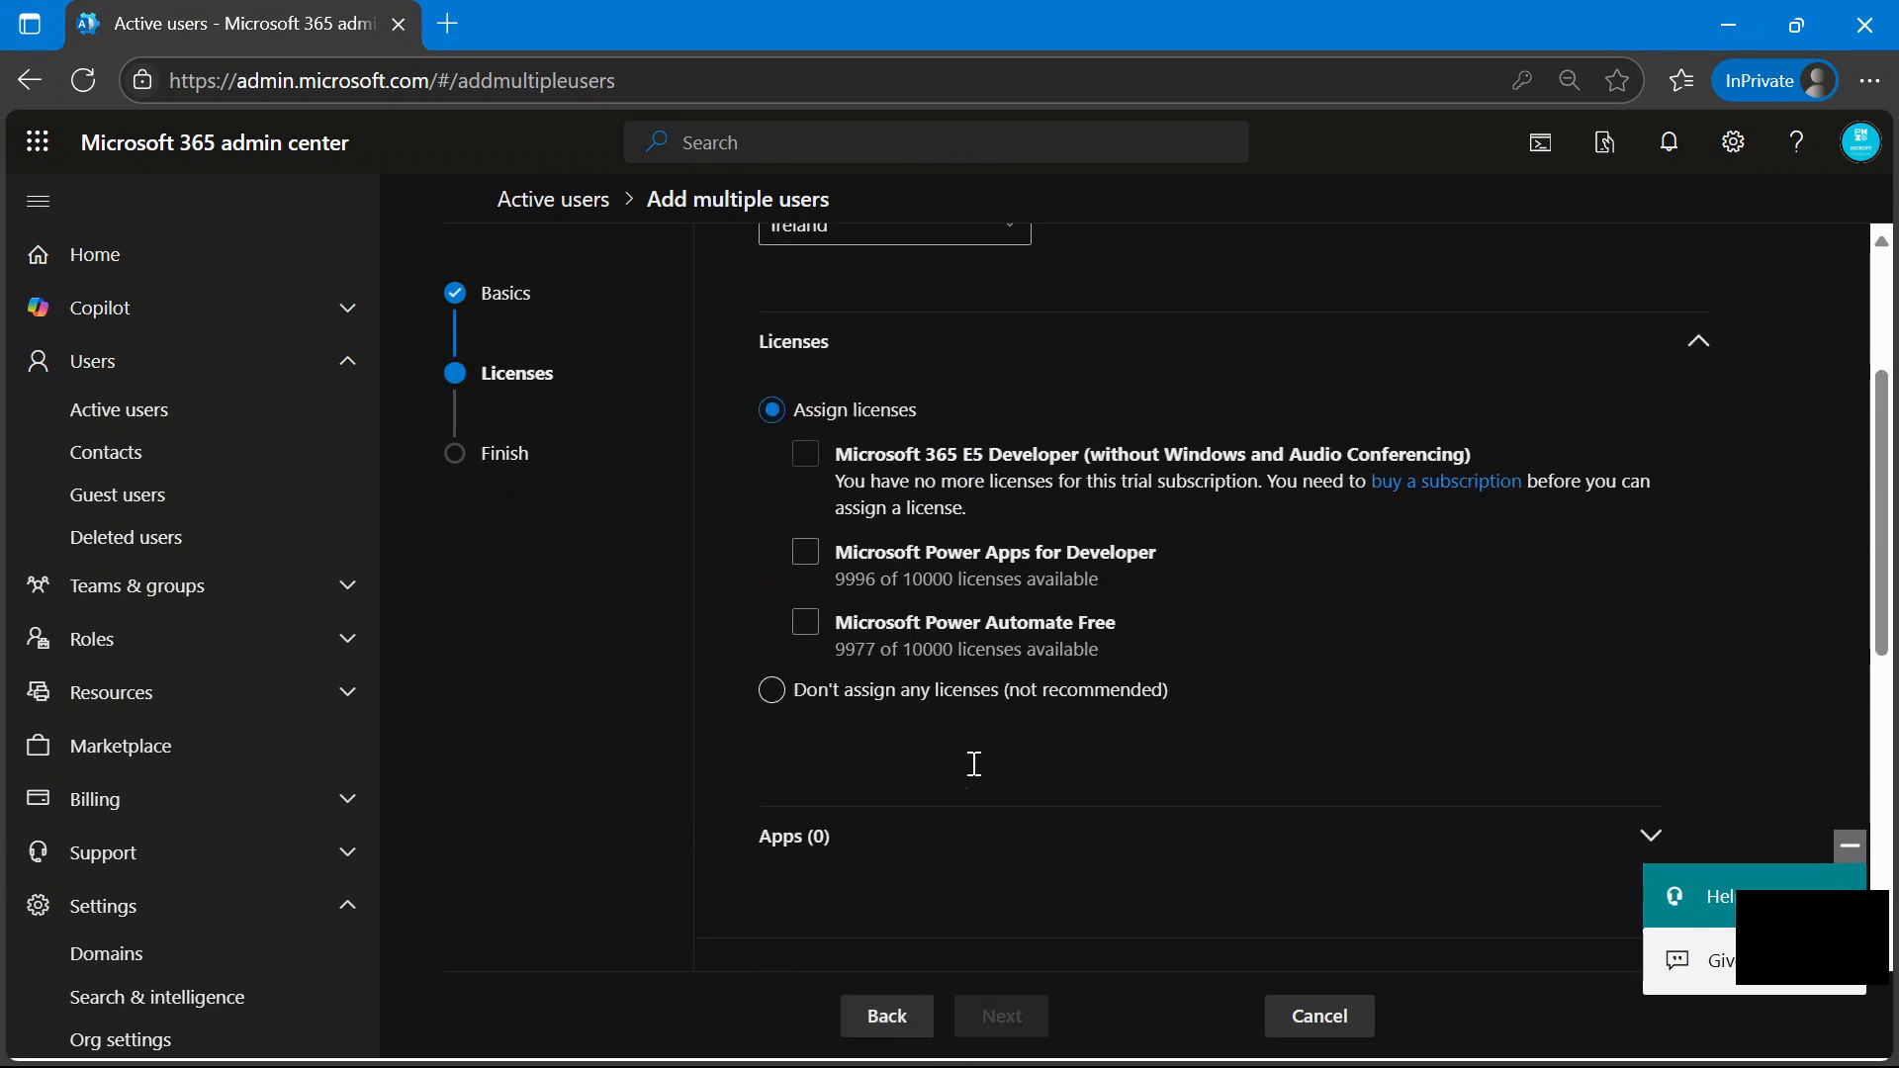
Assign the Microsoft Power Apps for Developer license, finish adding the user from the uploaded file, and close the wizard.
click(806, 549)
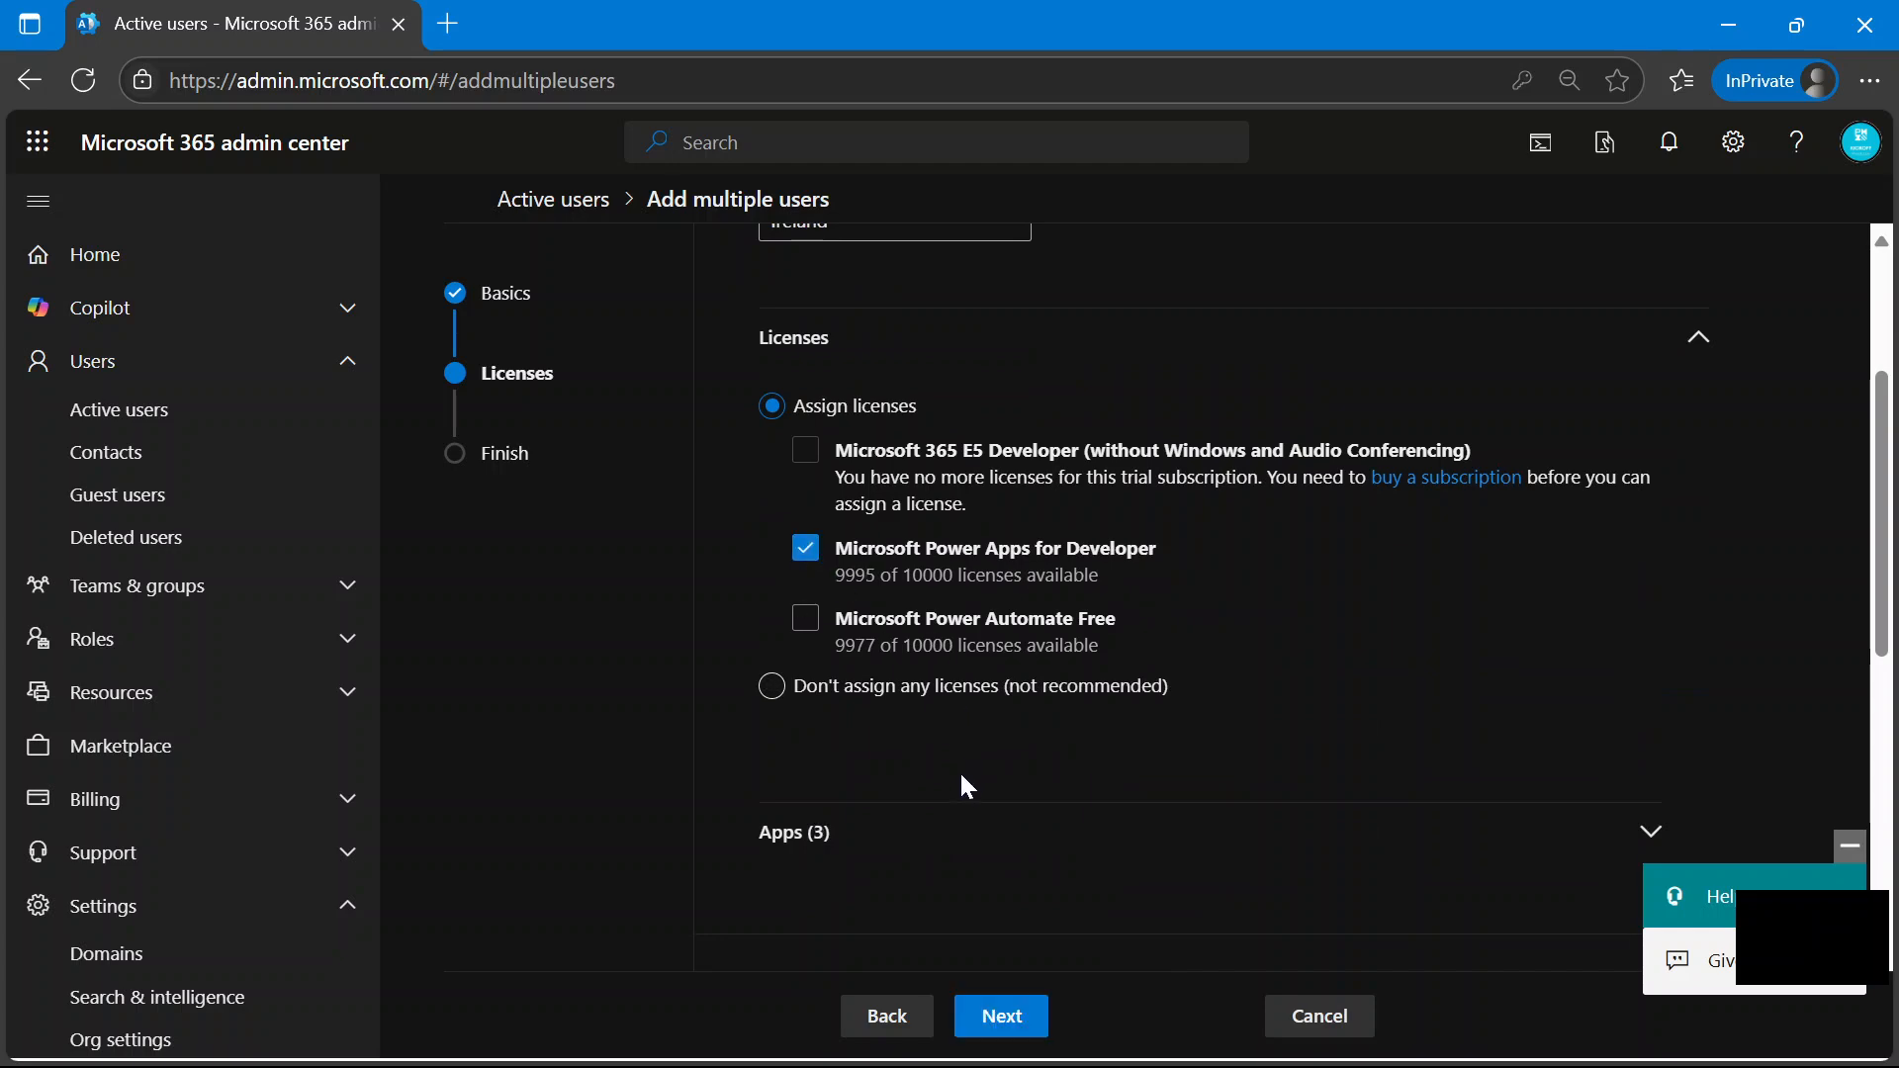
scroll(950, 835, down, 3)
click(1009, 1023)
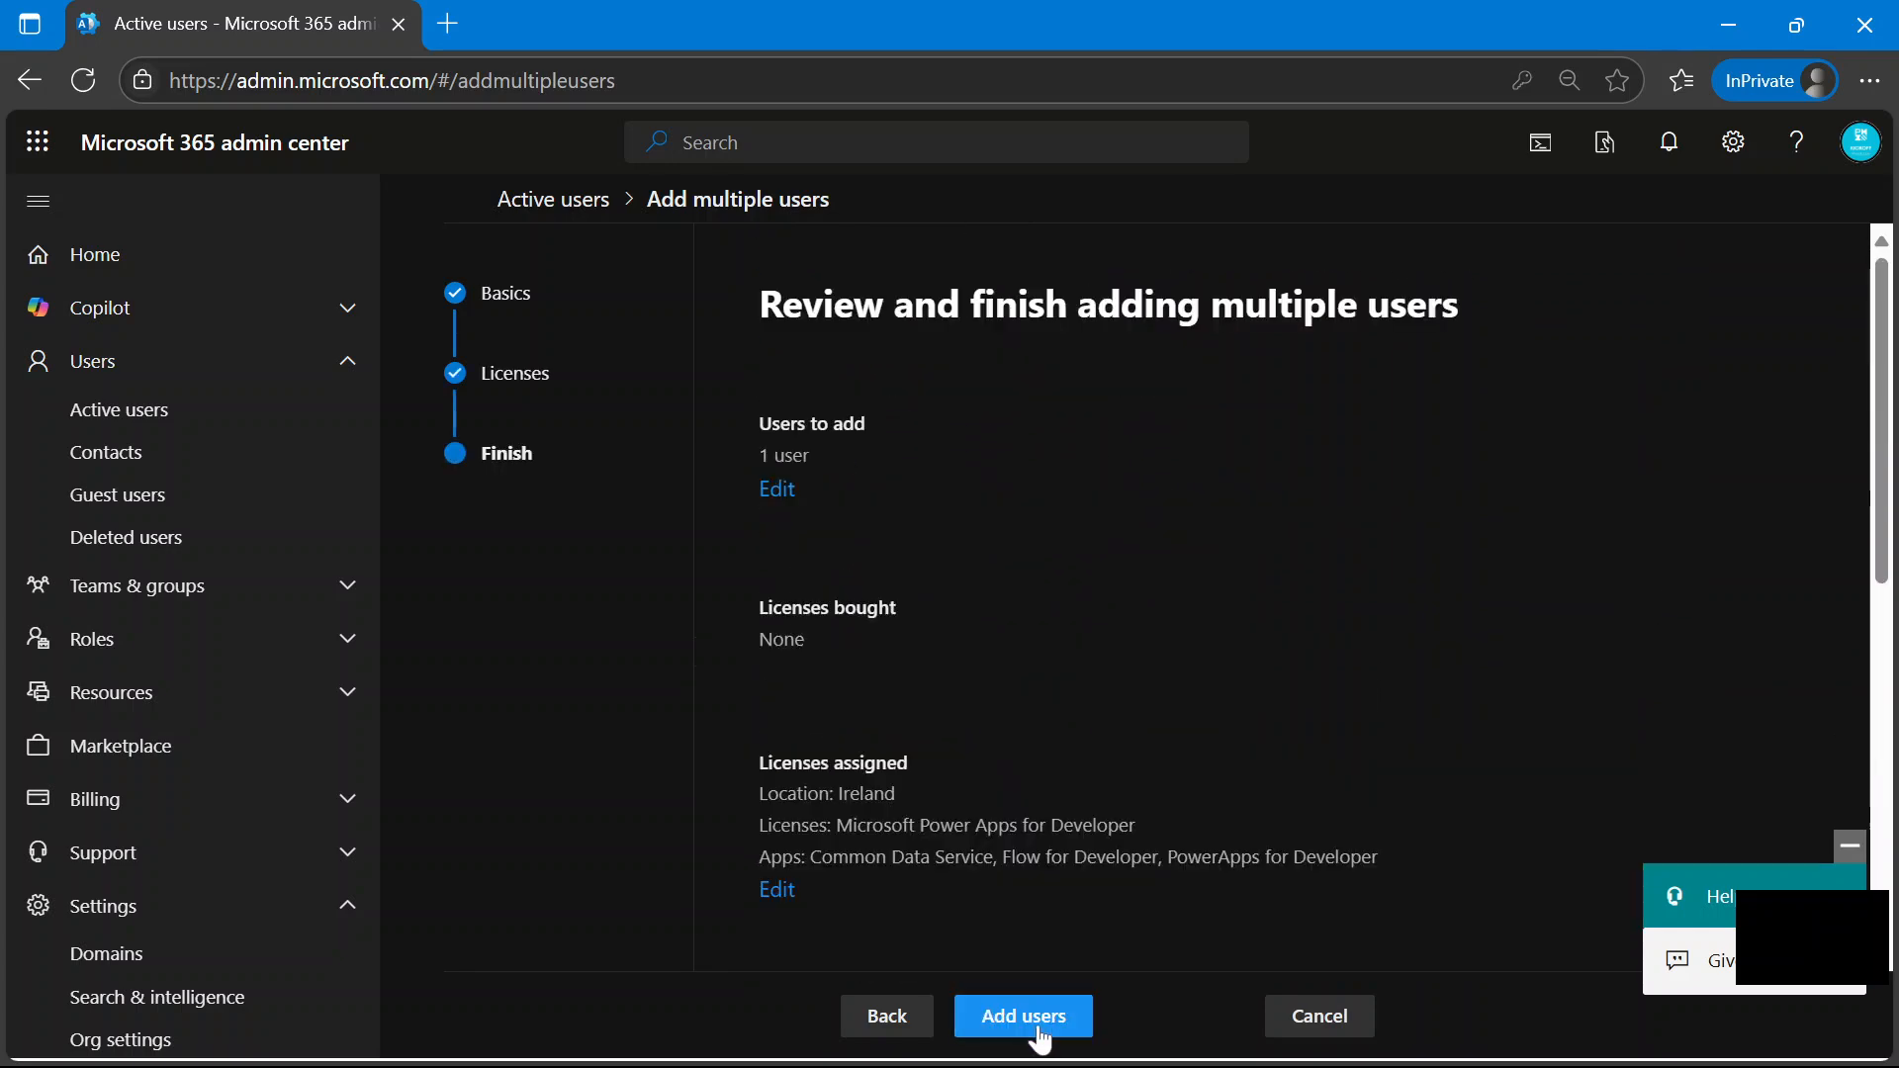
scroll(997, 924, down, 5)
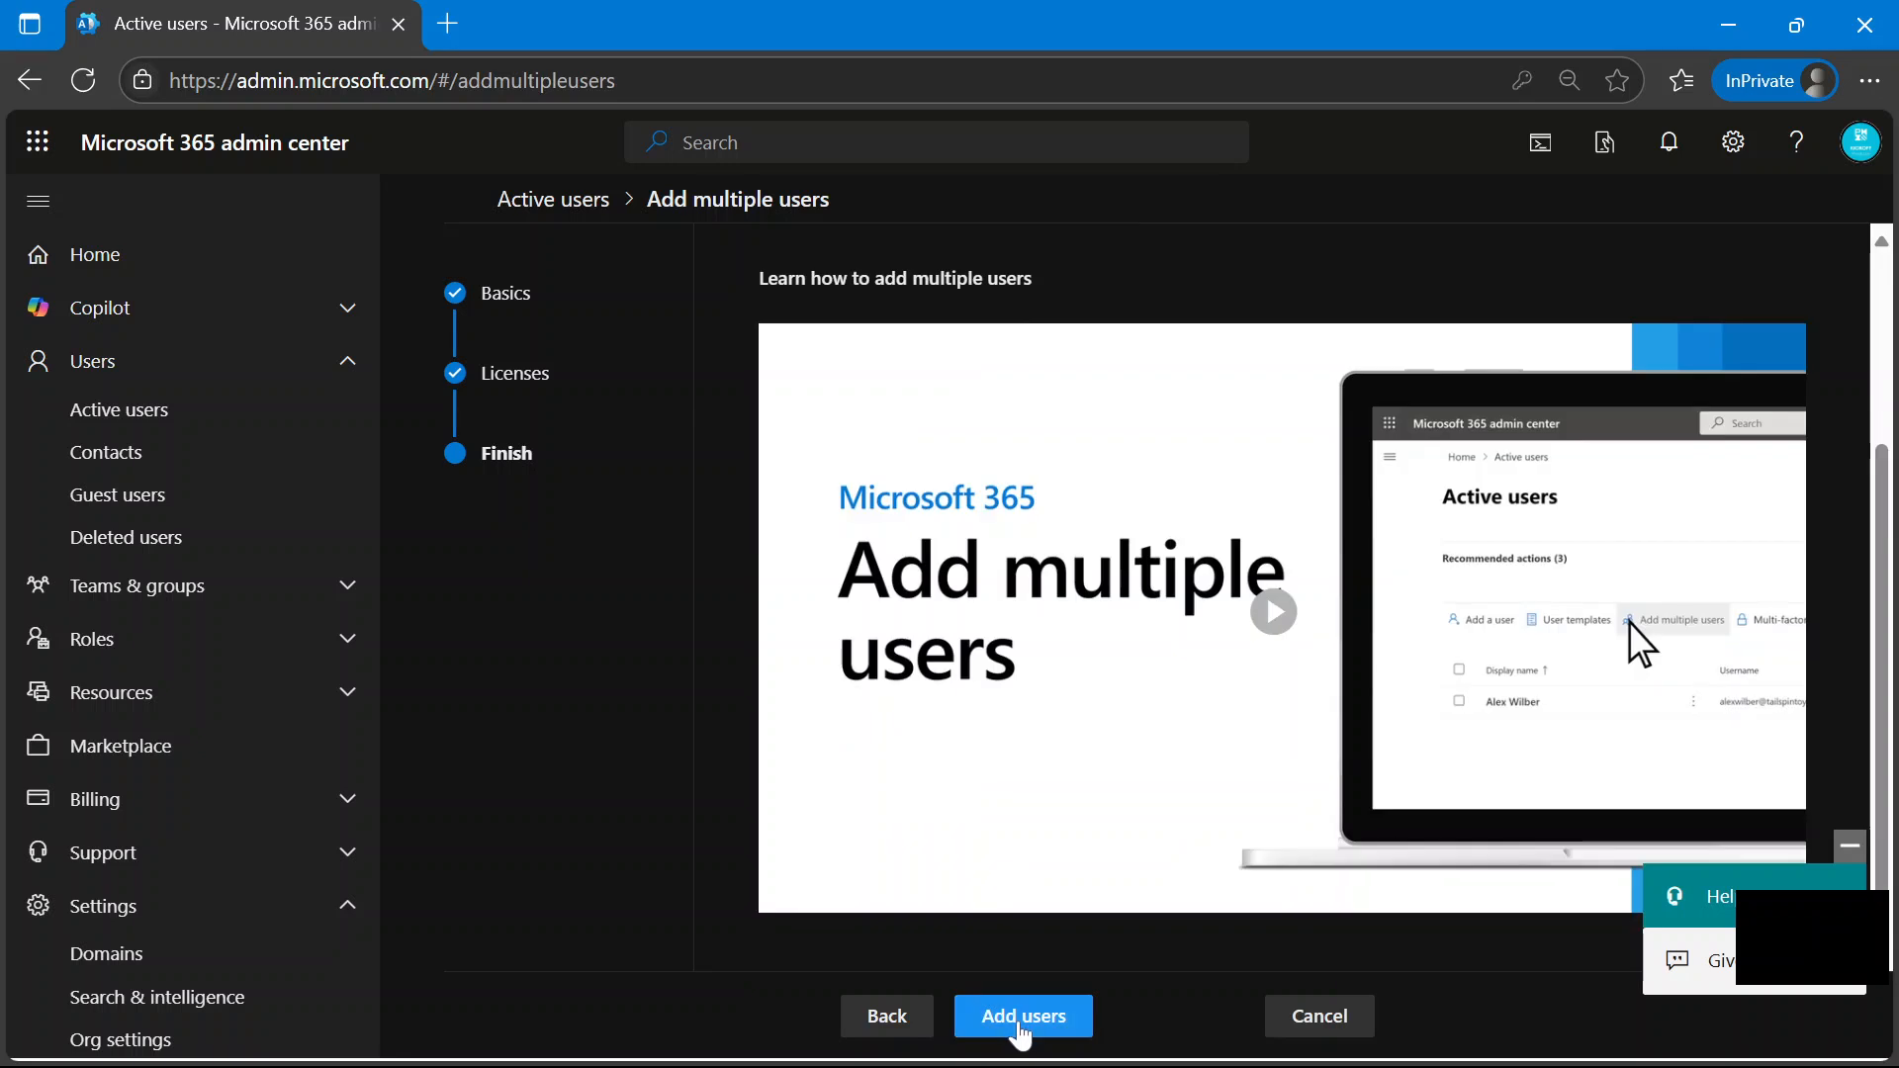
click(1022, 1015)
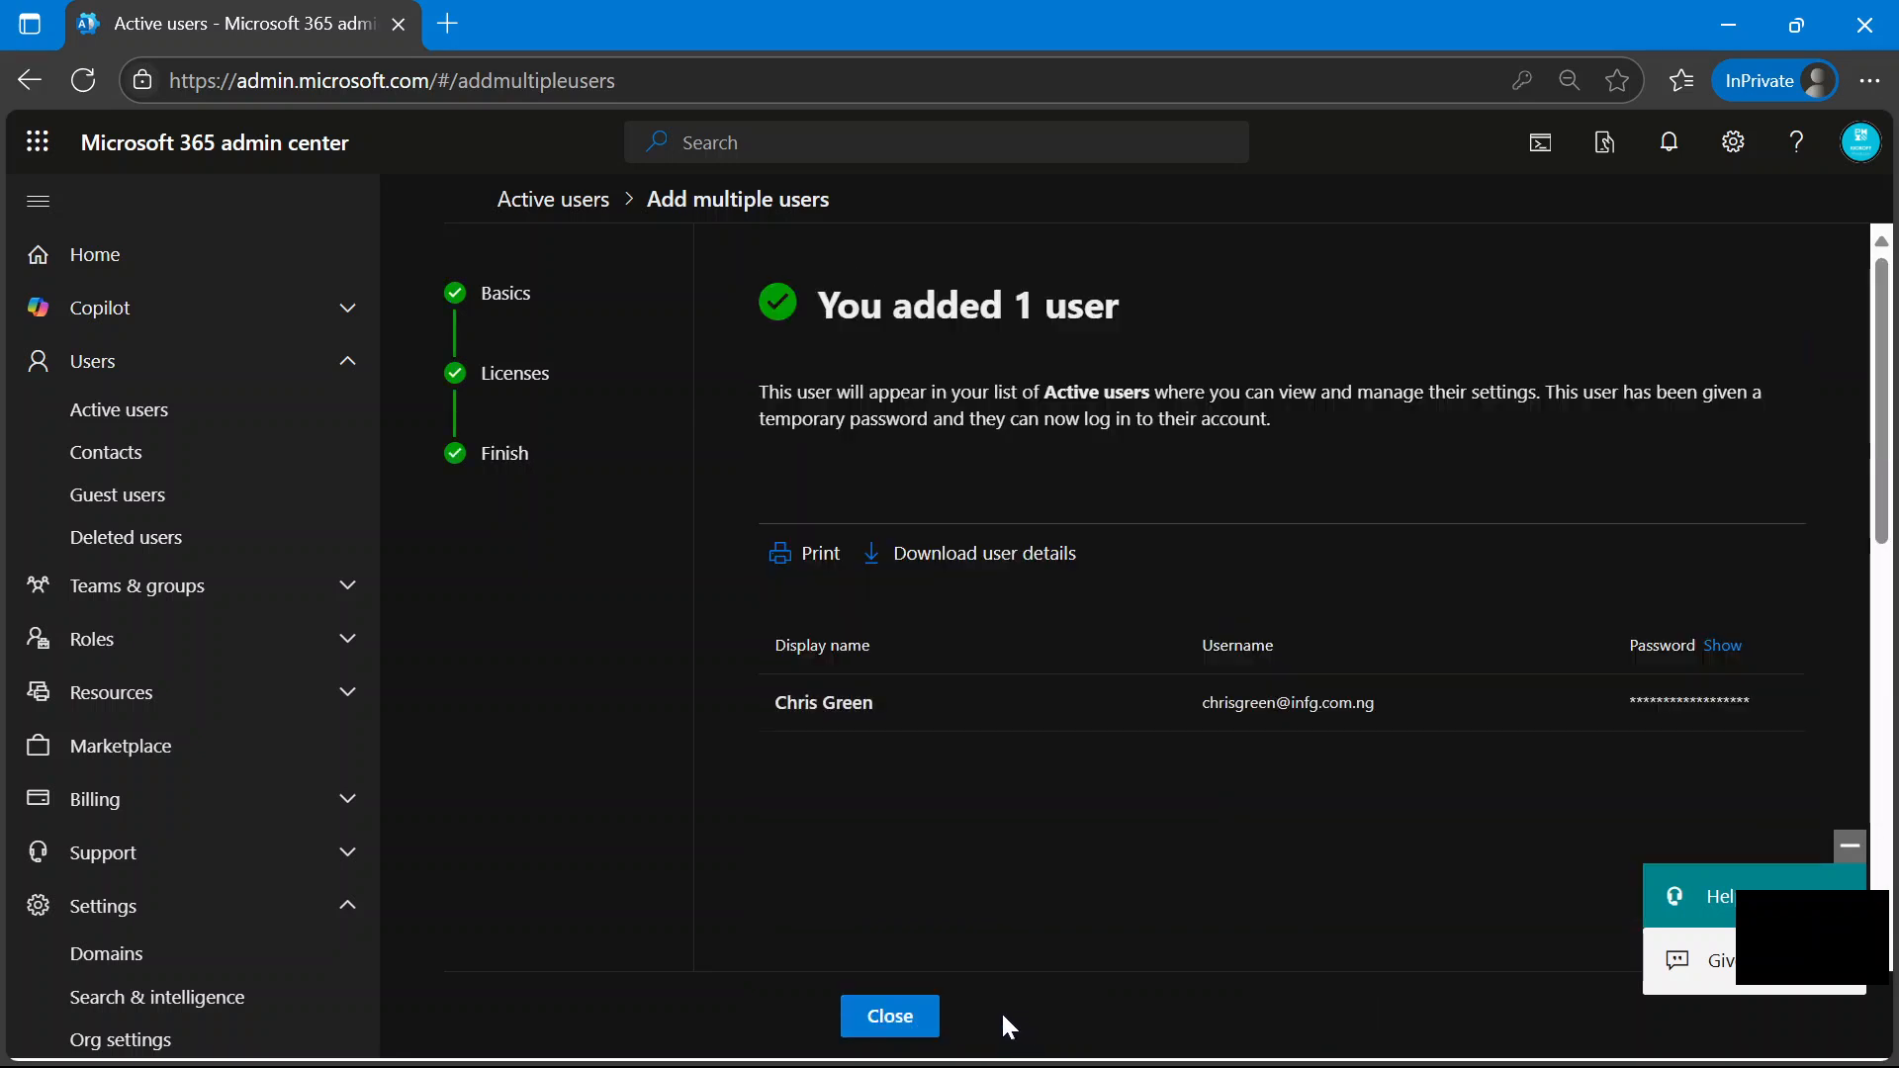
click(895, 1028)
Search the active users list for the newly added user by first name.
click(1536, 534)
text(Chri)
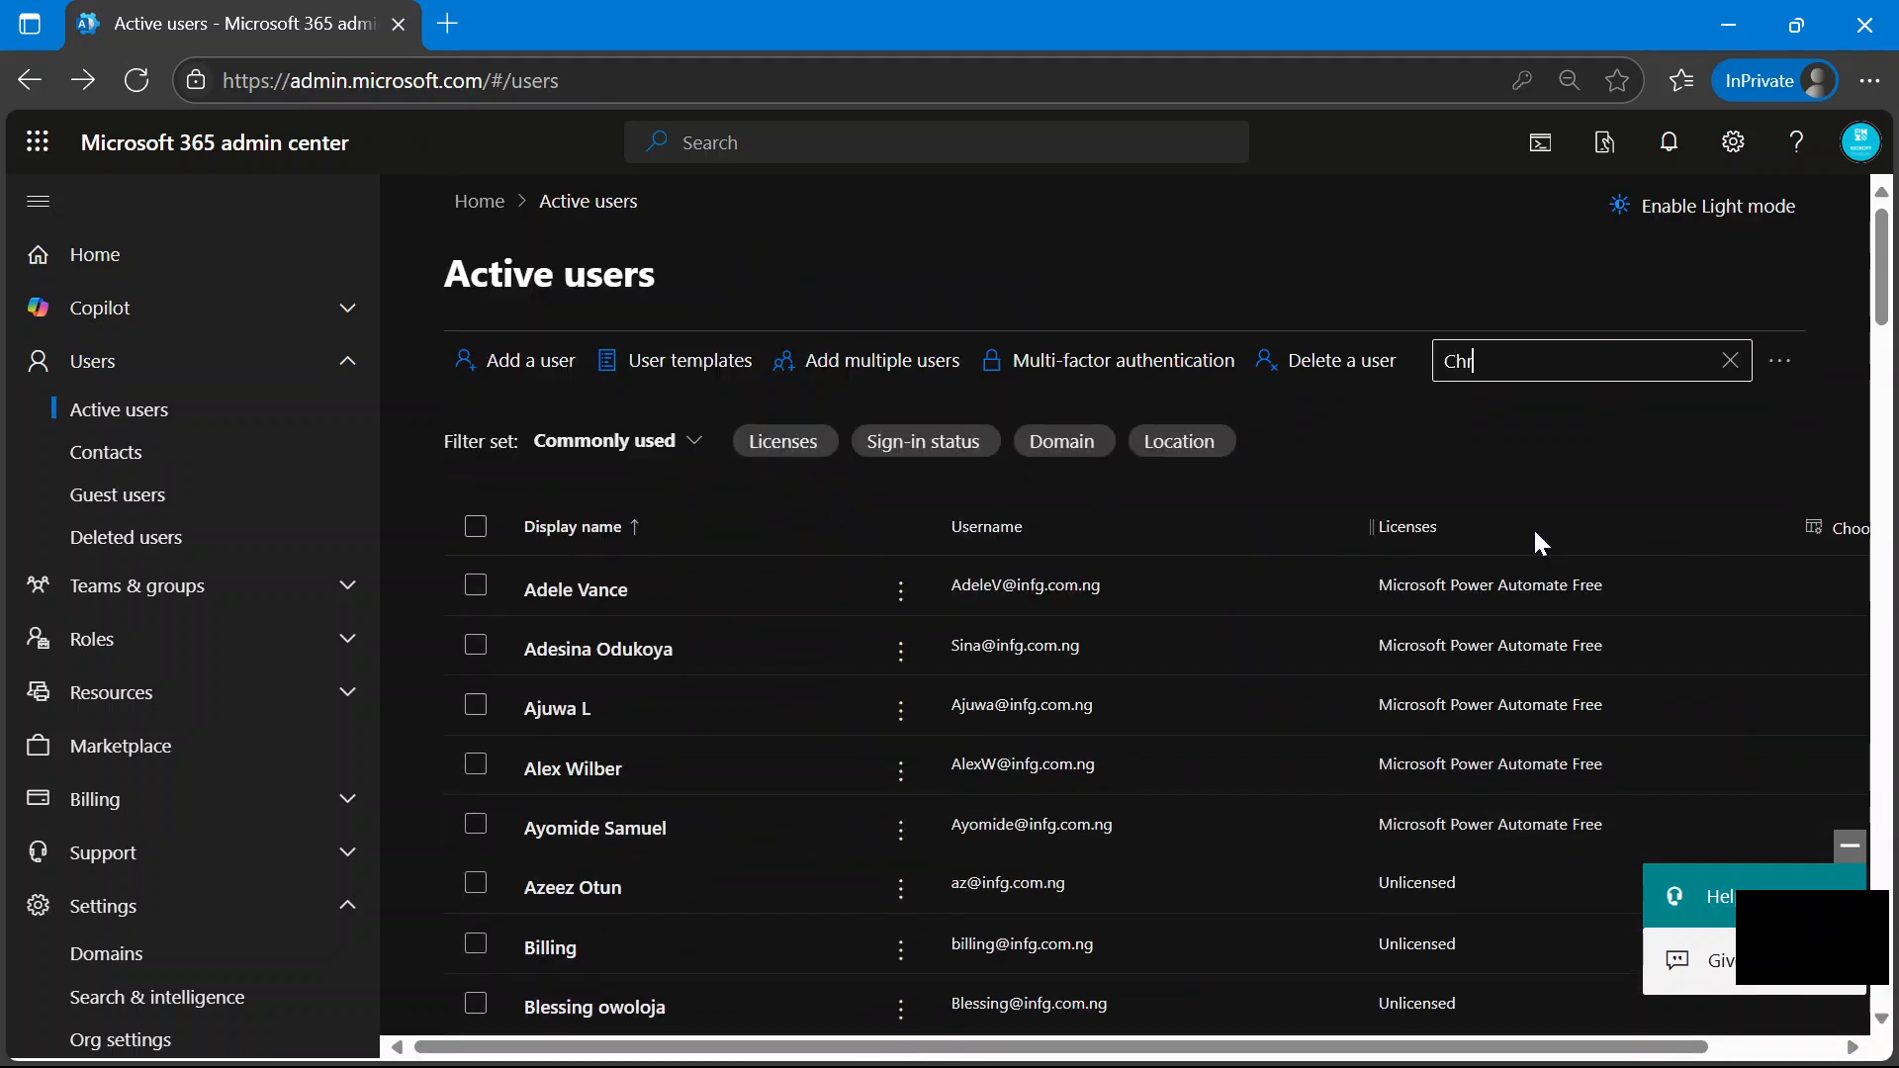
text(s)
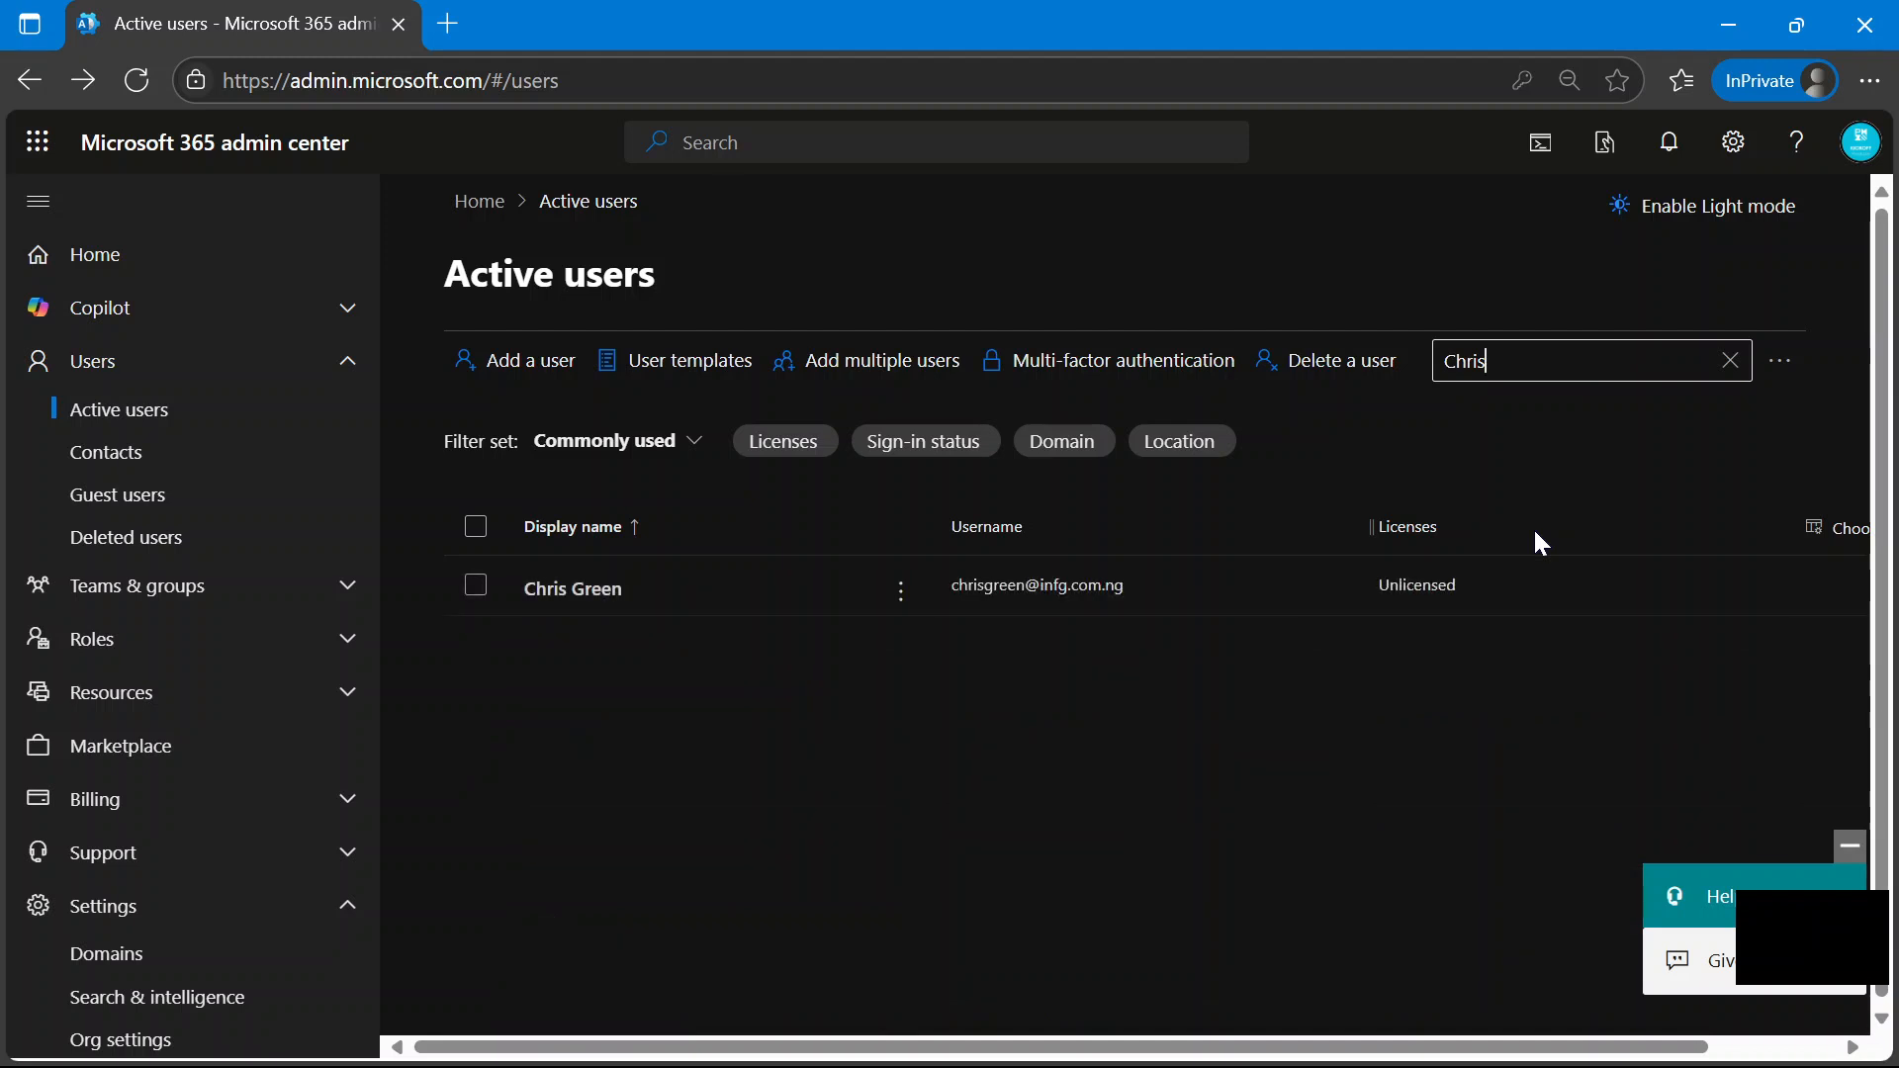